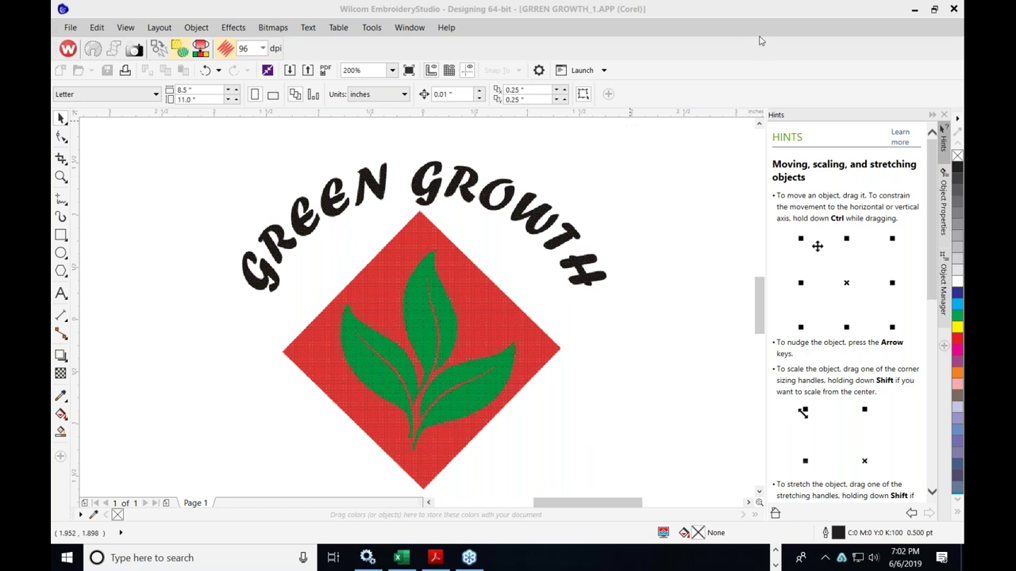
- Examine the pixels and edges of the GREEN GROWTH lettering up close, and return to the whole logo at 100%
key(ctrl+z)
scroll(435, 197, up, 2)
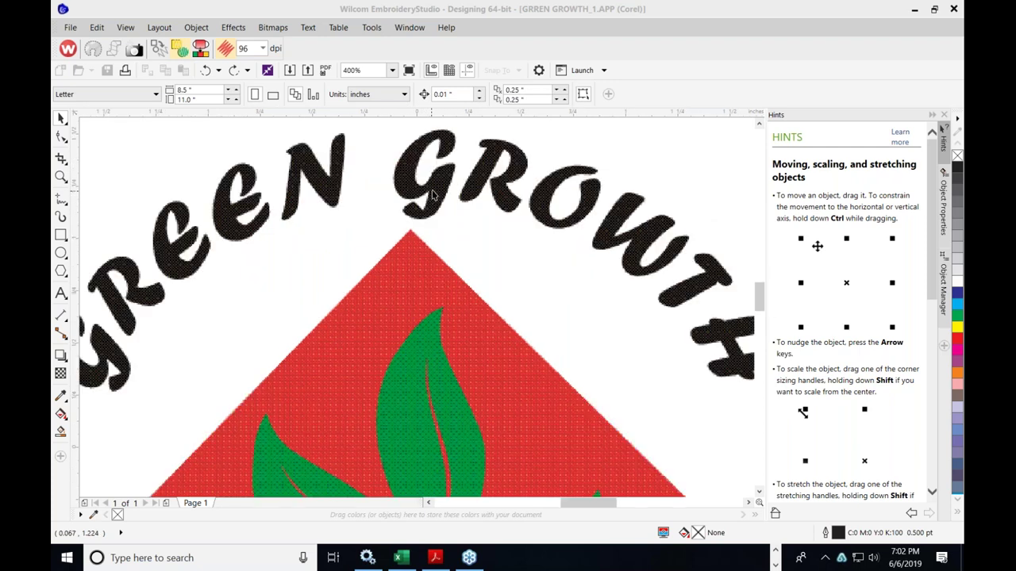
scroll(439, 192, up, 1)
scroll(444, 191, up, 1)
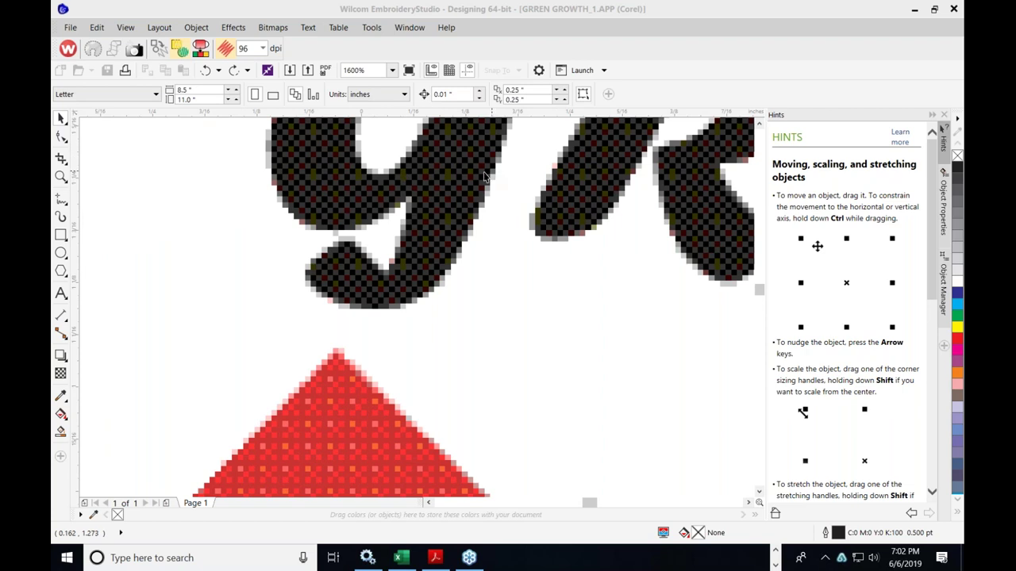
scroll(494, 190, up, 2)
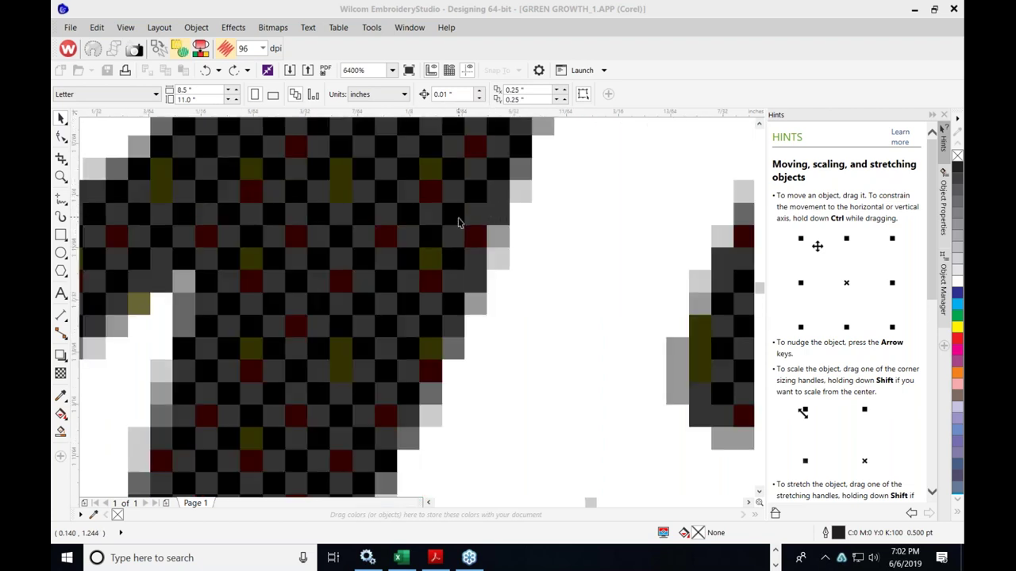
scroll(460, 223, down, 3)
scroll(467, 213, up, 2)
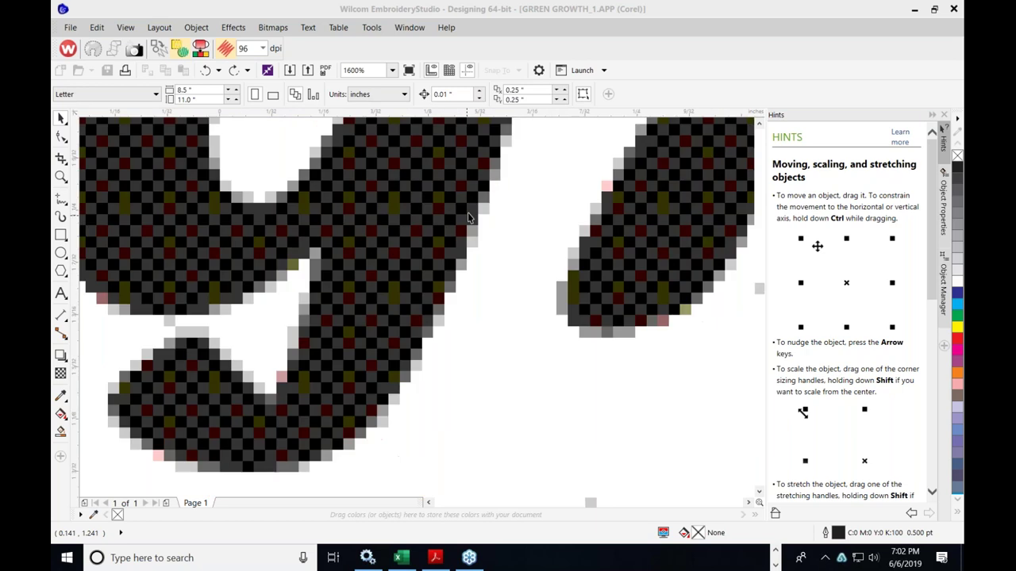
scroll(476, 211, up, 1)
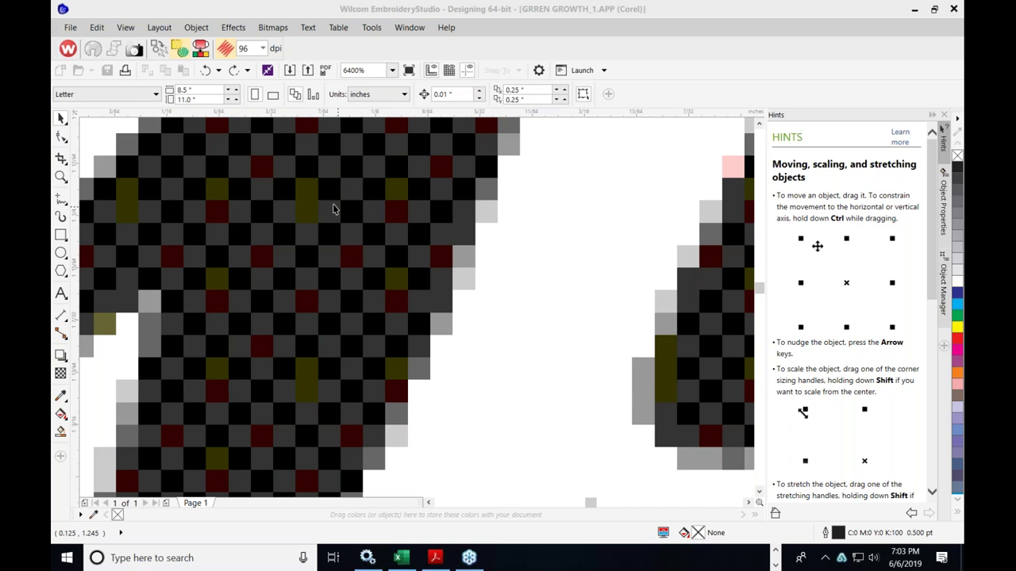
scroll(333, 208, down, 1)
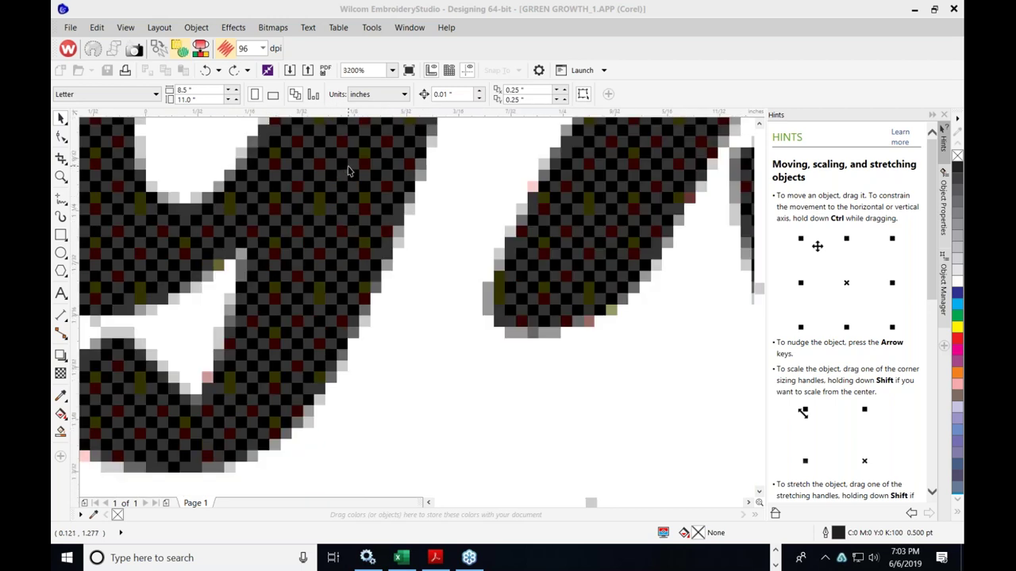
scroll(346, 164, down, 4)
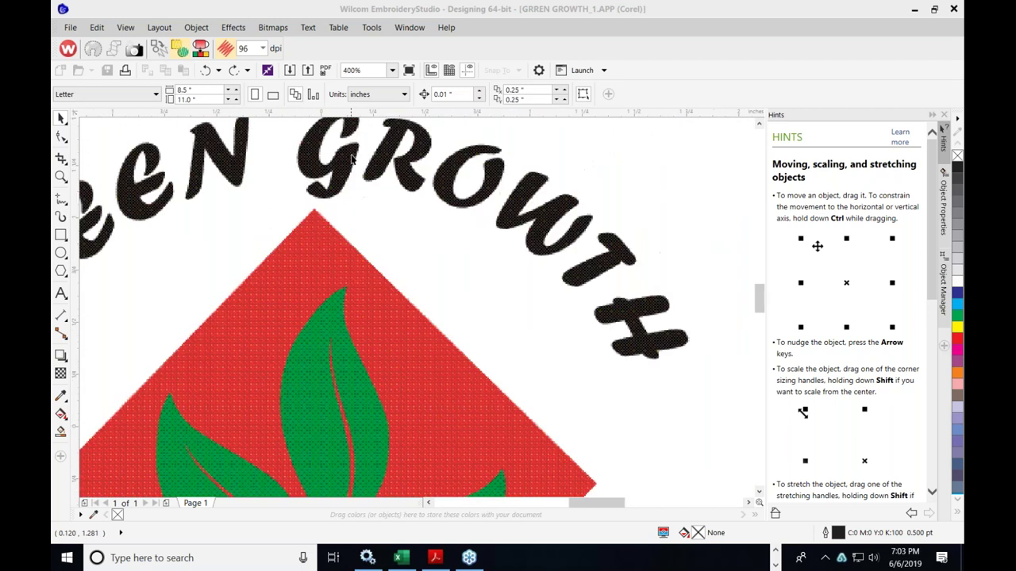
scroll(350, 163, up, 2)
scroll(354, 150, down, 2)
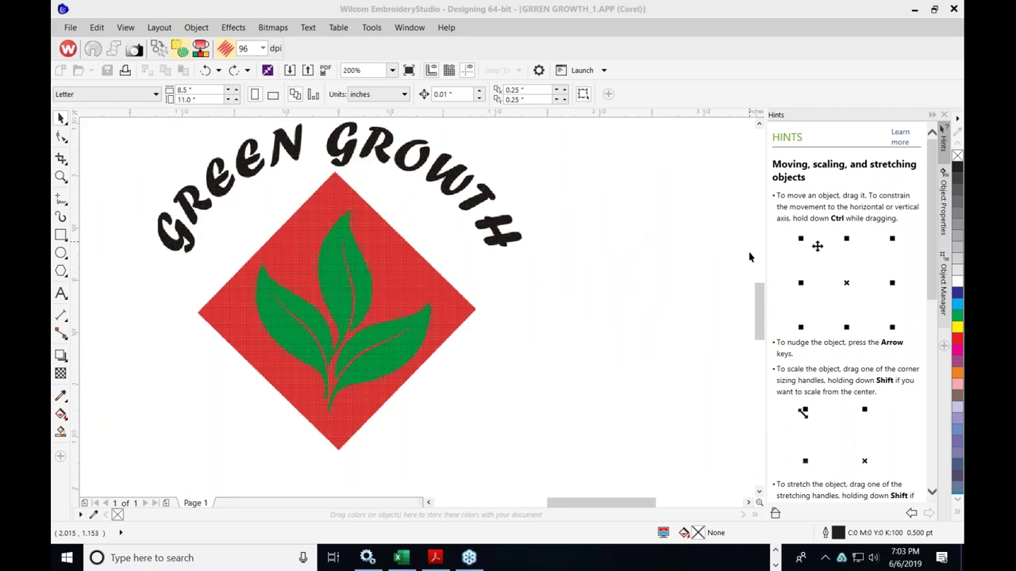
click(760, 296)
drag(760, 297, 760, 289)
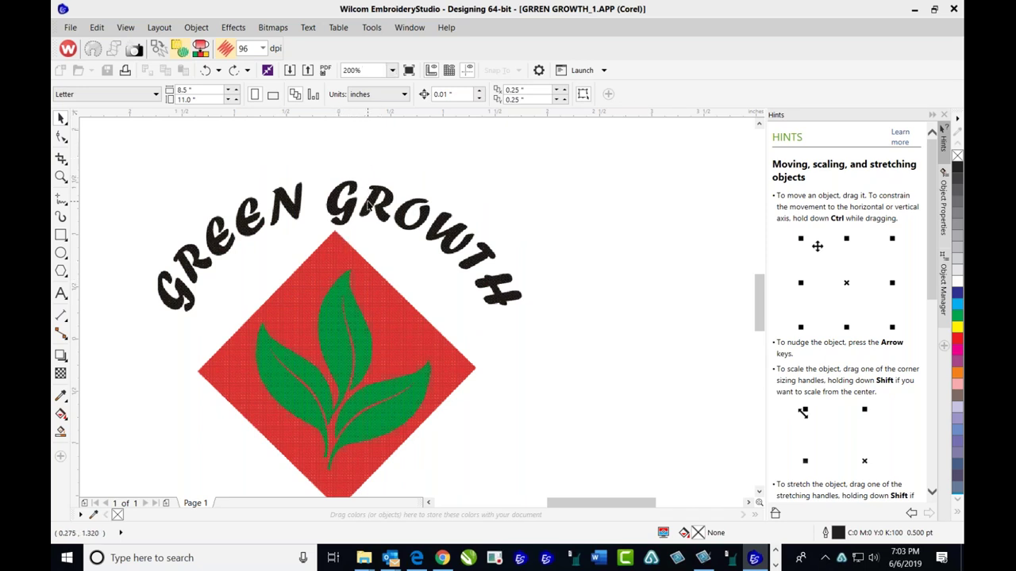
click(392, 71)
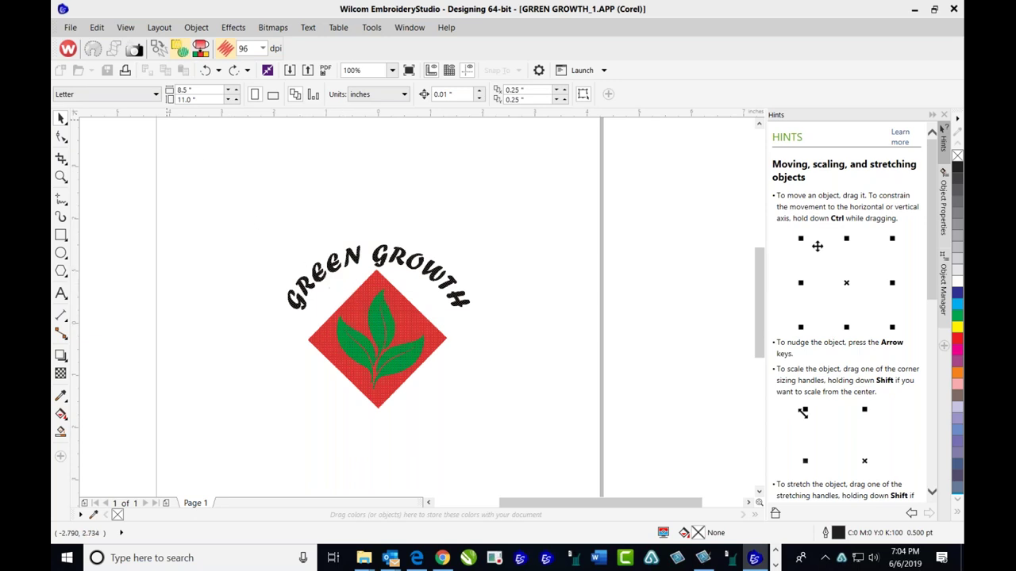
- Review the file formats available for importing artwork, and leave without importing a file
click(70, 27)
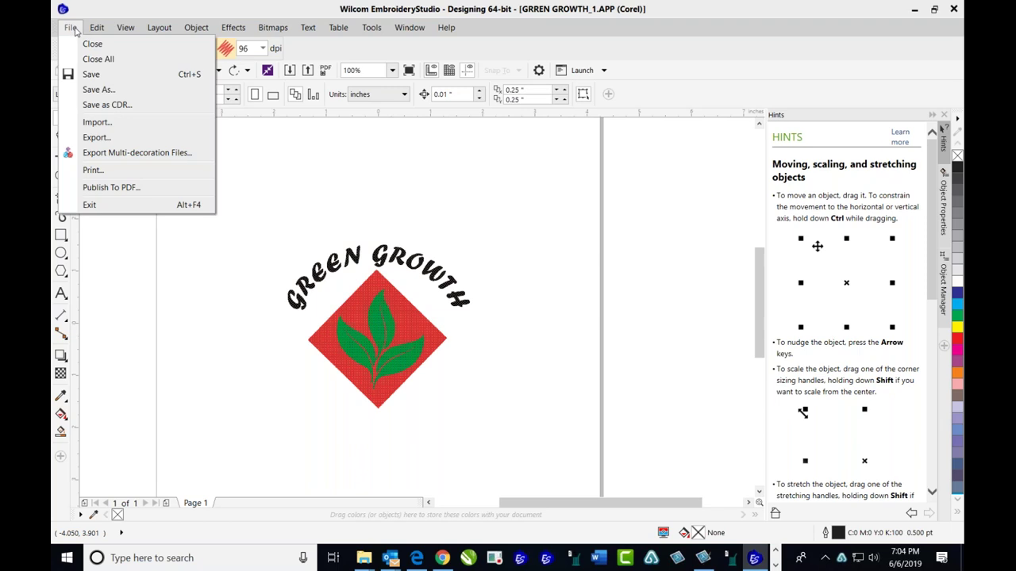
click(110, 124)
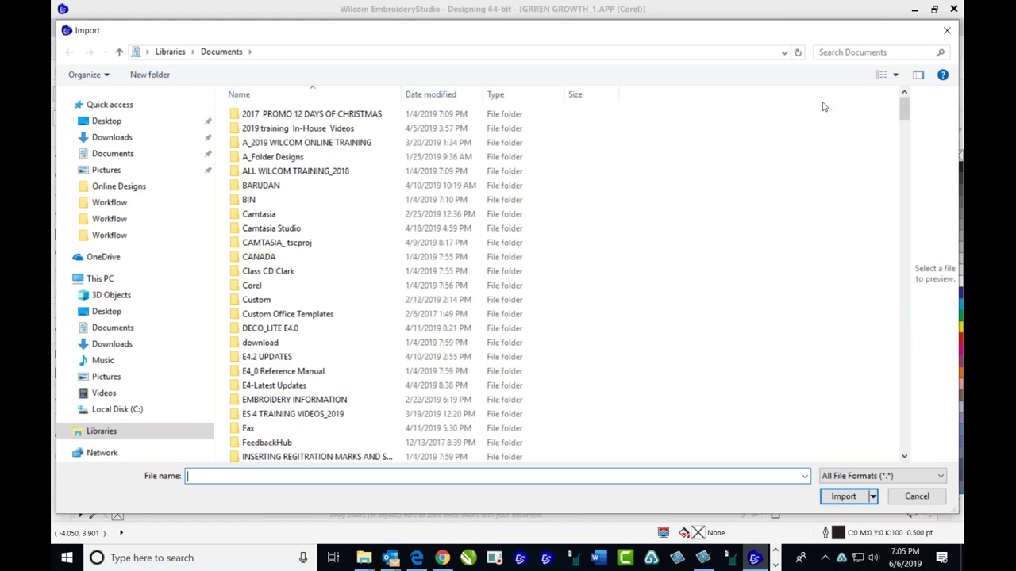
drag(786, 31, 721, 50)
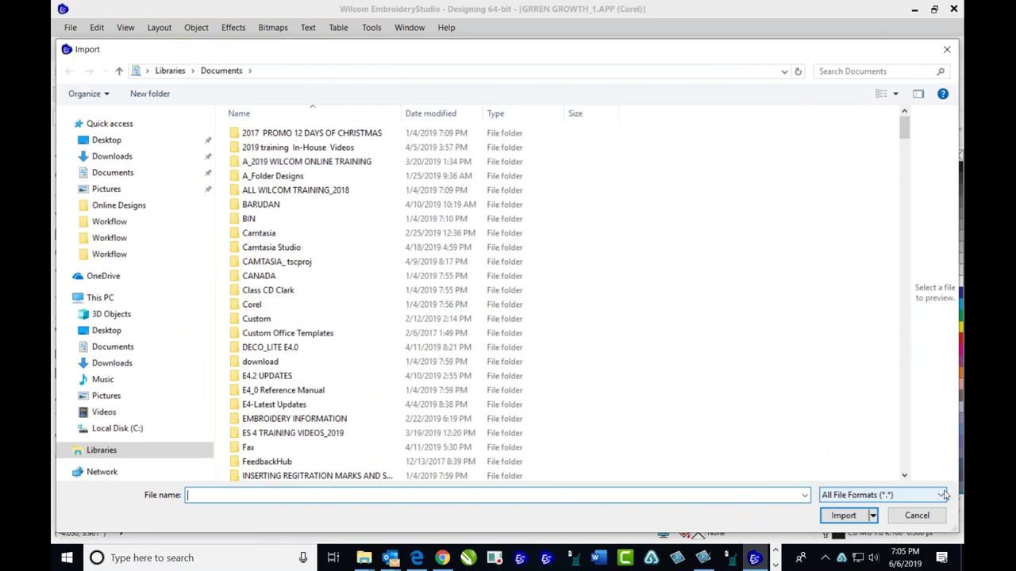
click(942, 496)
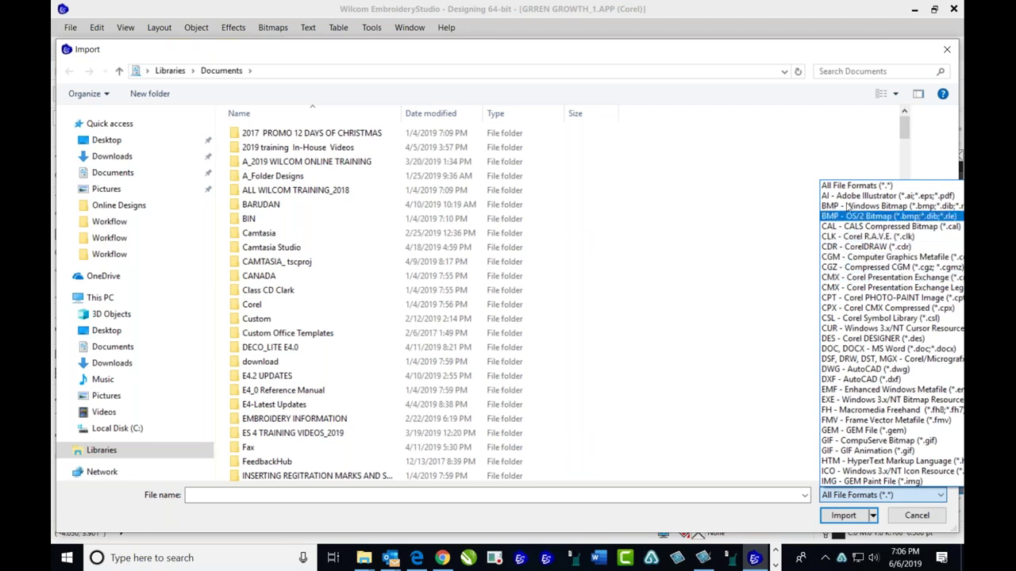
click(723, 159)
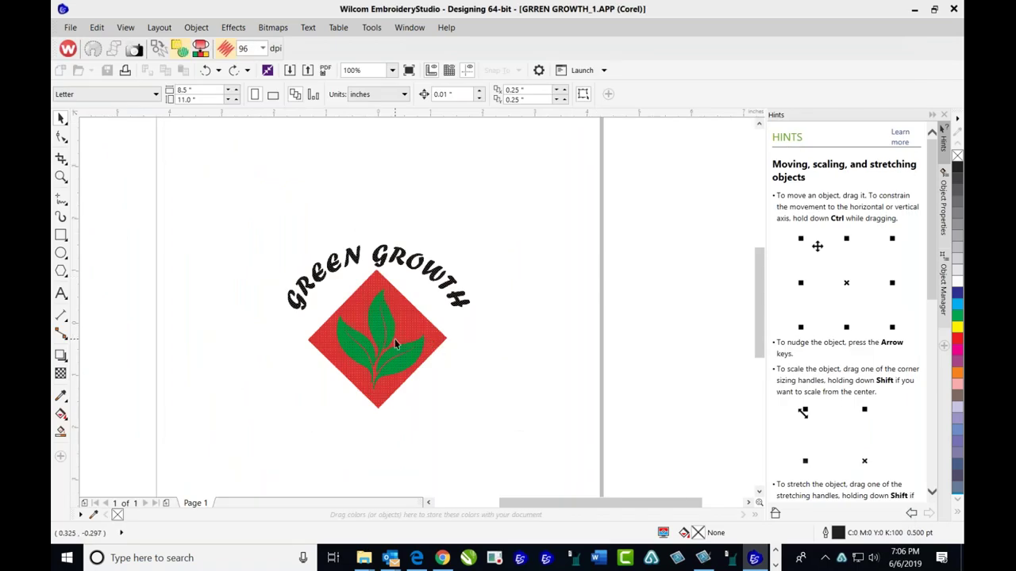
- Try scaling the logo bitmap to 4 inches wide with its proportions locked, and undo the resize
click(412, 264)
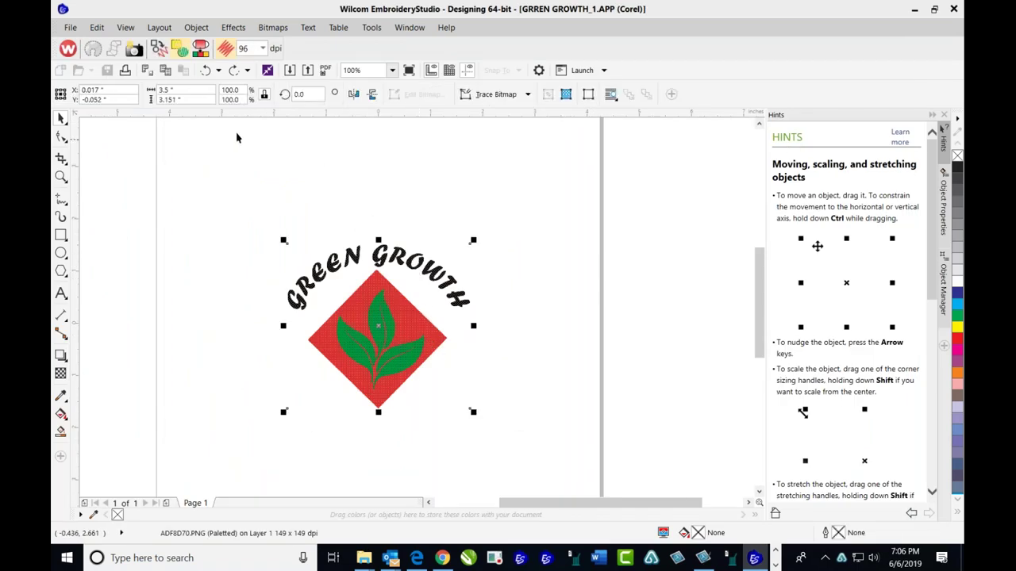
click(160, 94)
click(264, 94)
click(169, 90)
text(4)
key(Return)
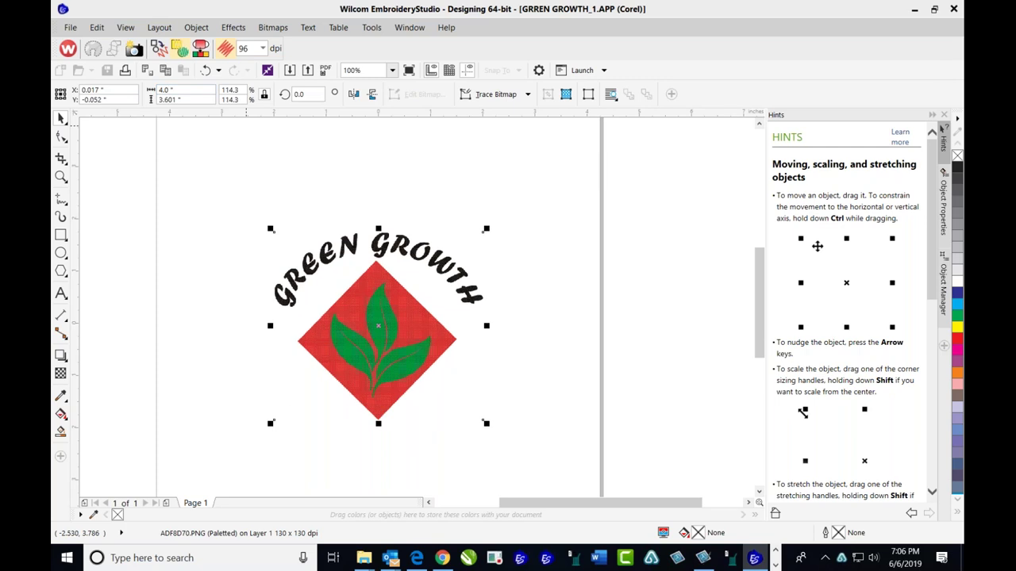
click(206, 71)
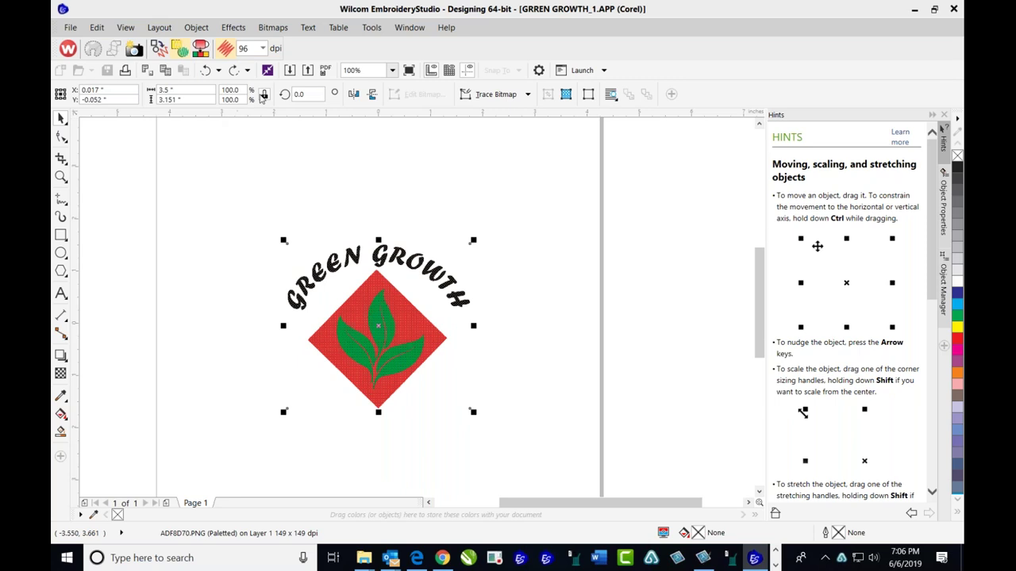
- Try setting the logo bitmap's width to 4.0 inches with the proportions unlocked, and undo the change
click(169, 91)
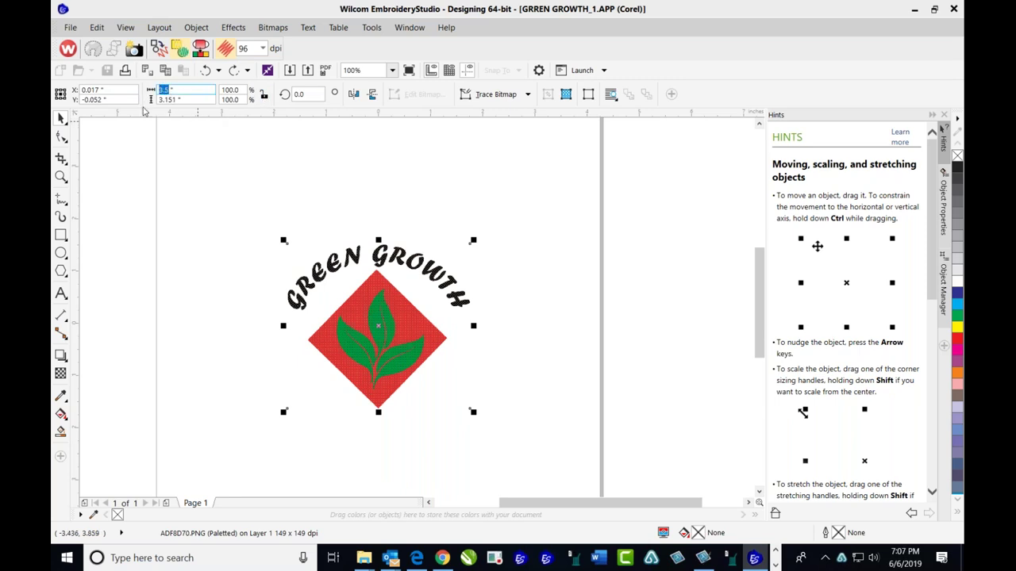
text(4.0)
key(Return)
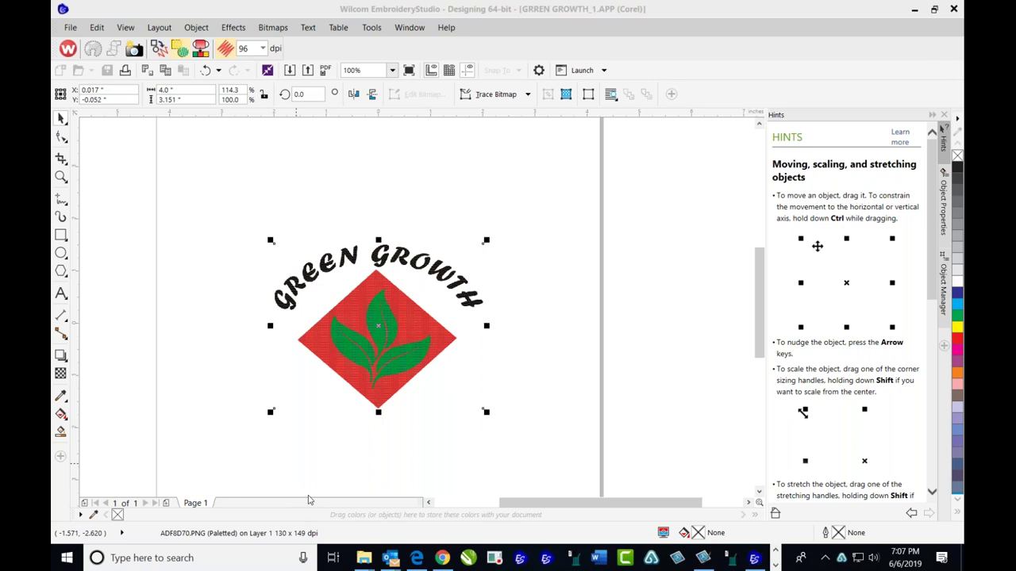
click(204, 72)
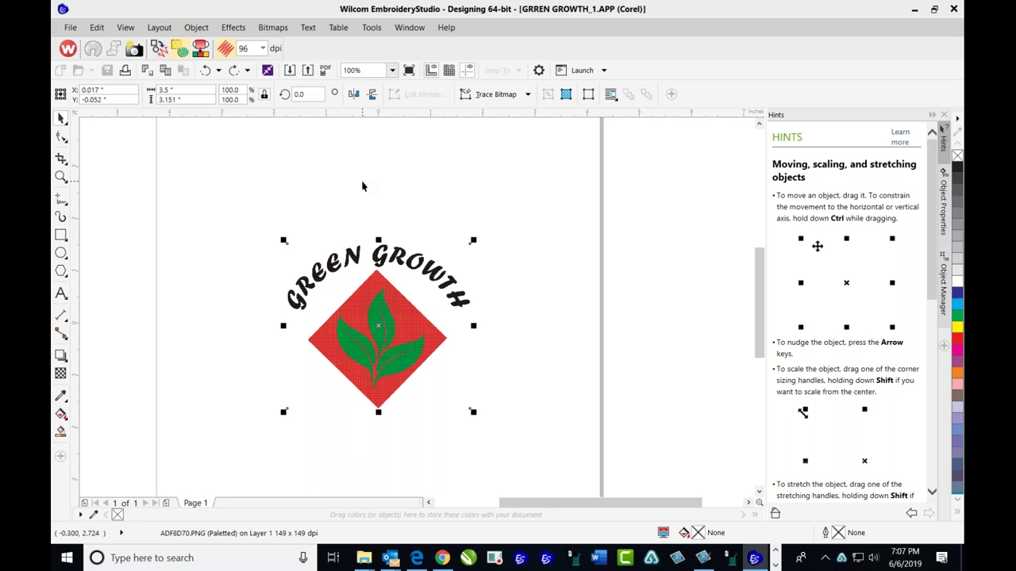
- Select the logo bitmap and review its Quick, Centerline and Outline Trace options
click(495, 238)
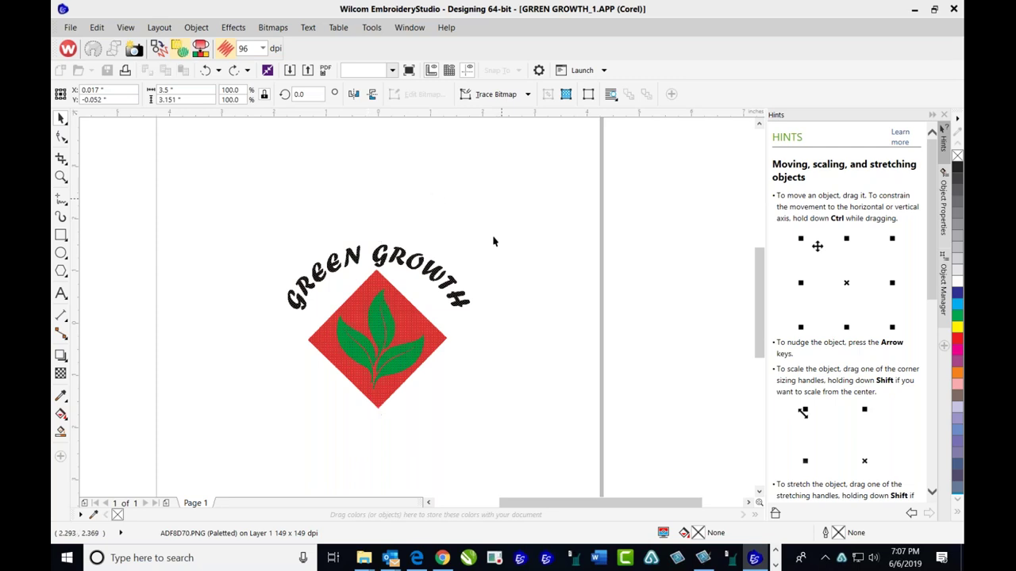
click(425, 268)
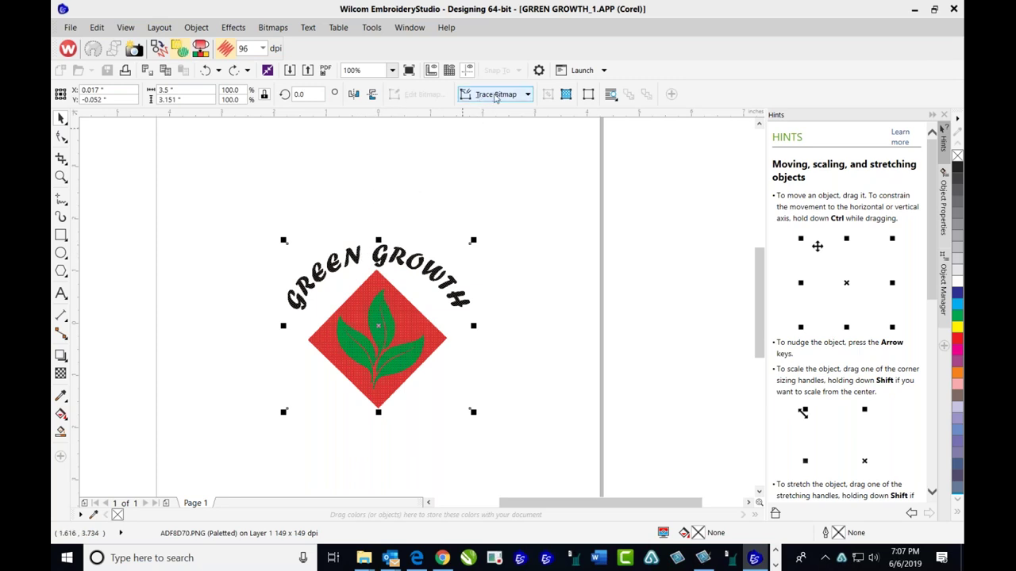
click(521, 183)
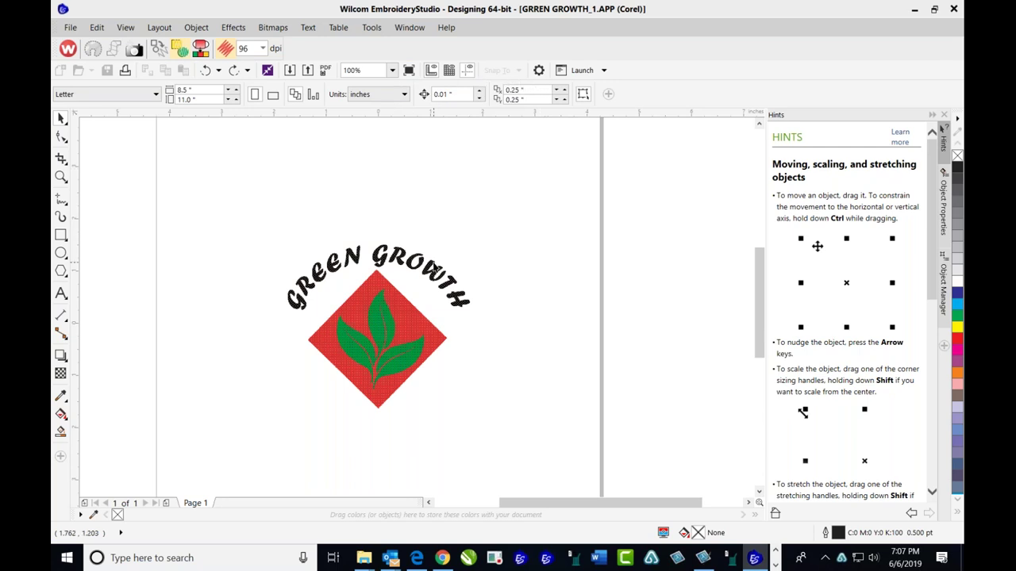
click(435, 265)
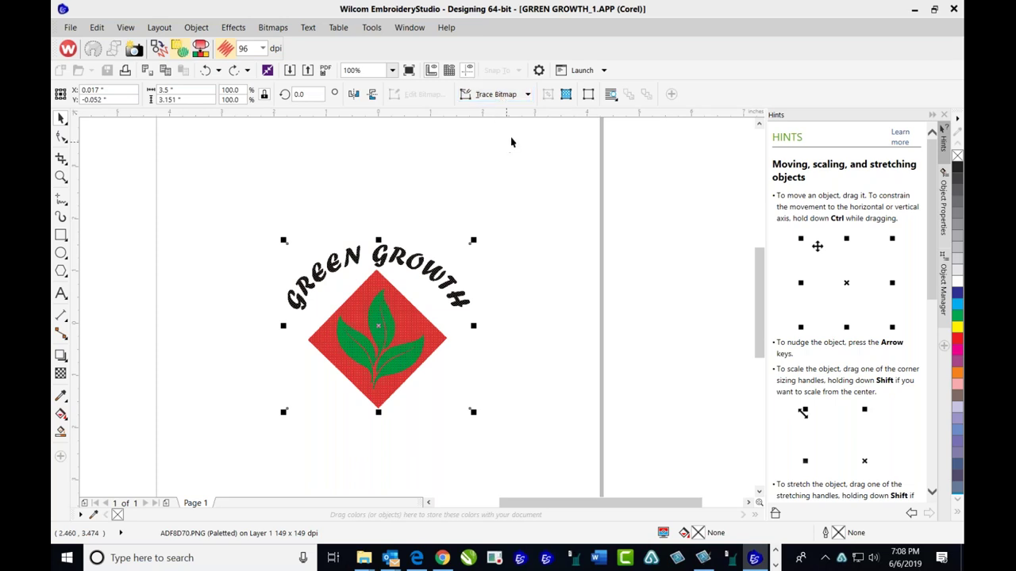
click(528, 95)
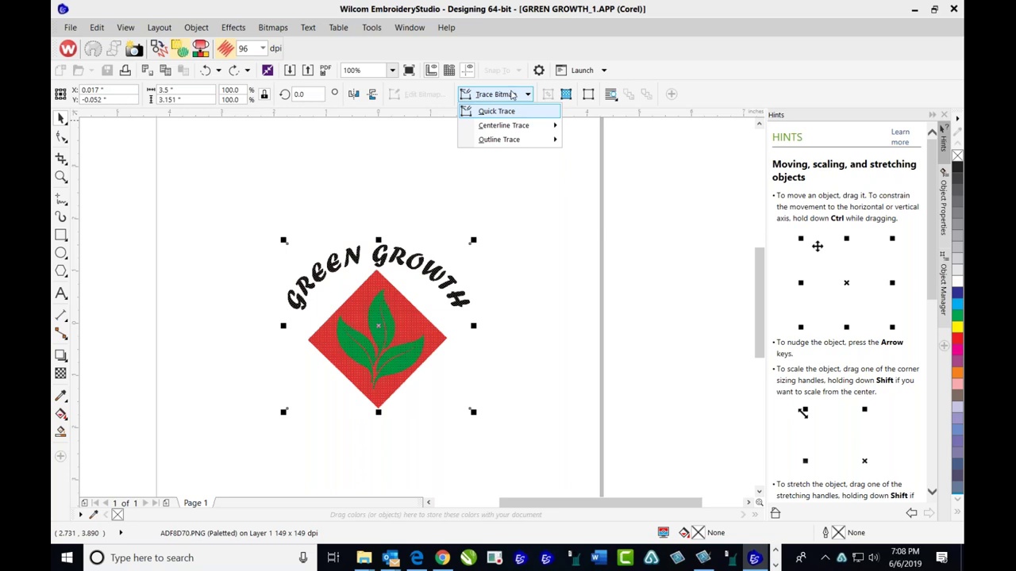
mouse_move(513, 129)
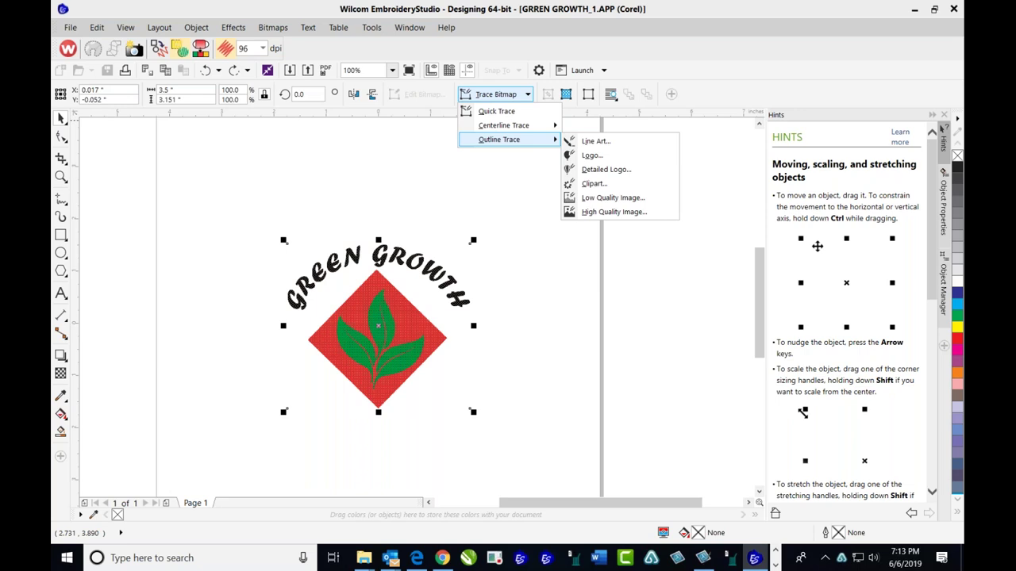
click(463, 495)
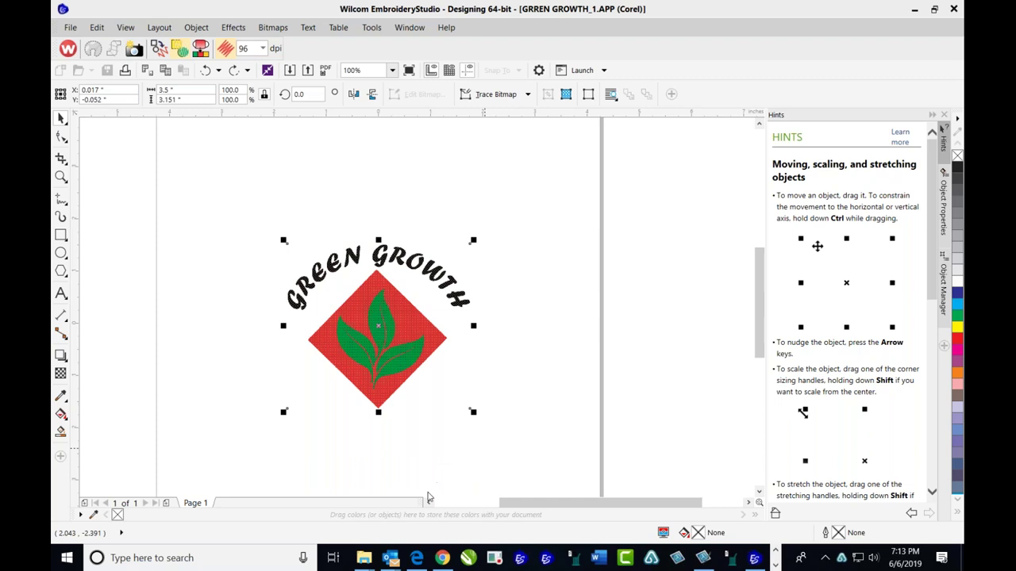
- Start an Outline Trace of the logo bitmap using the Clipart image type
click(528, 95)
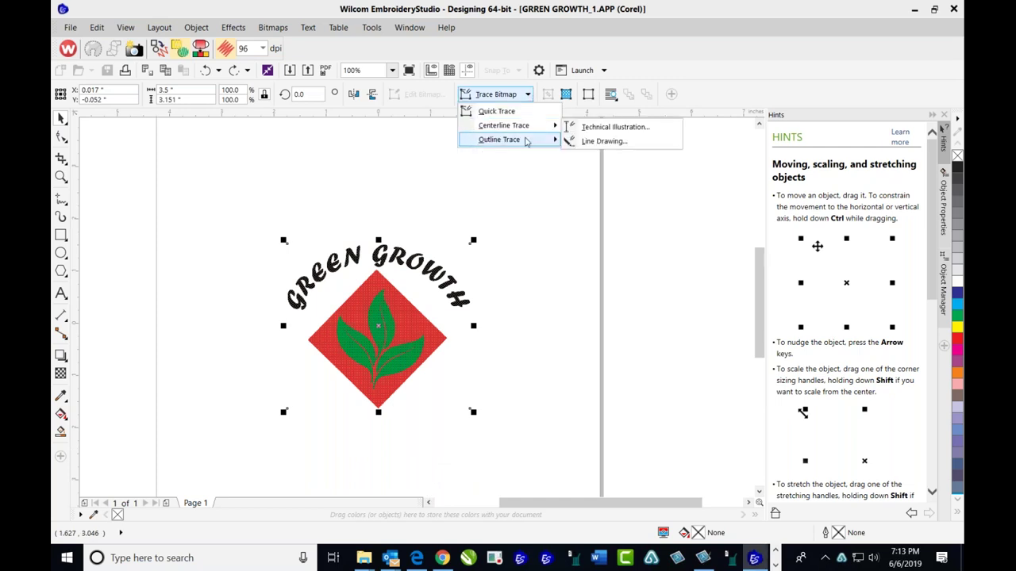
mouse_move(528, 141)
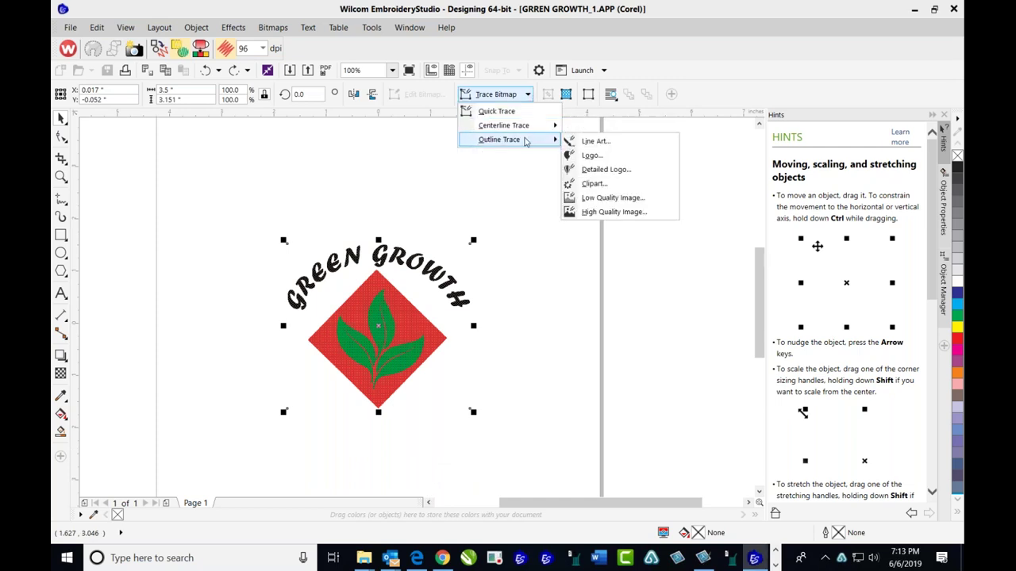
click(592, 184)
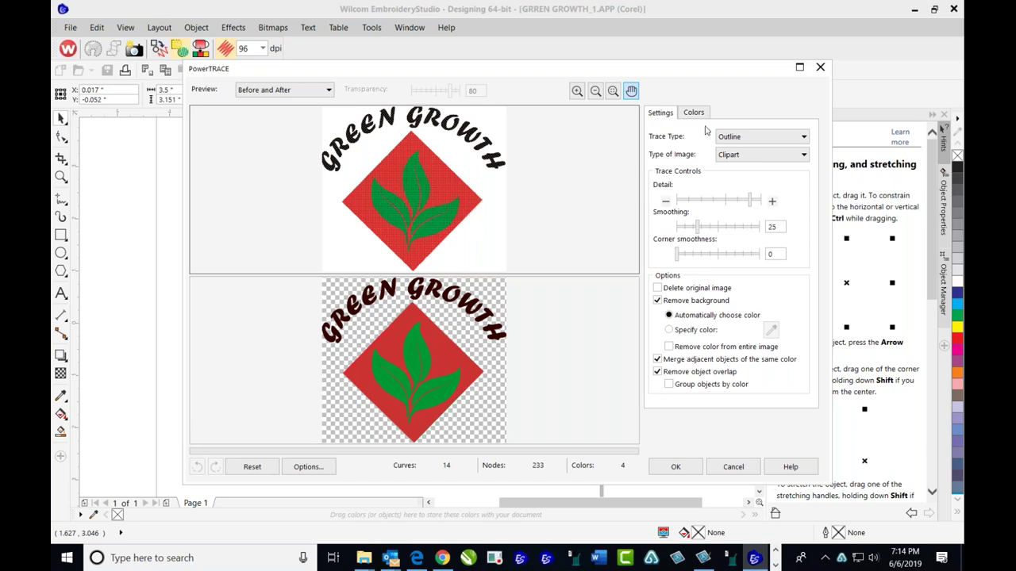
- Review the available image types, the reduced color list and the trace settings for the logo
click(803, 155)
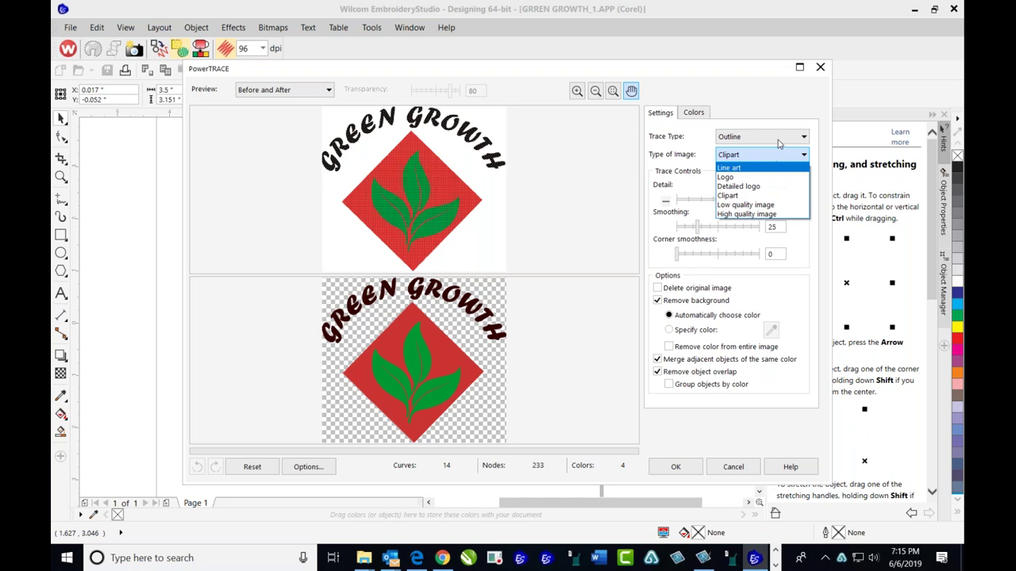
click(778, 154)
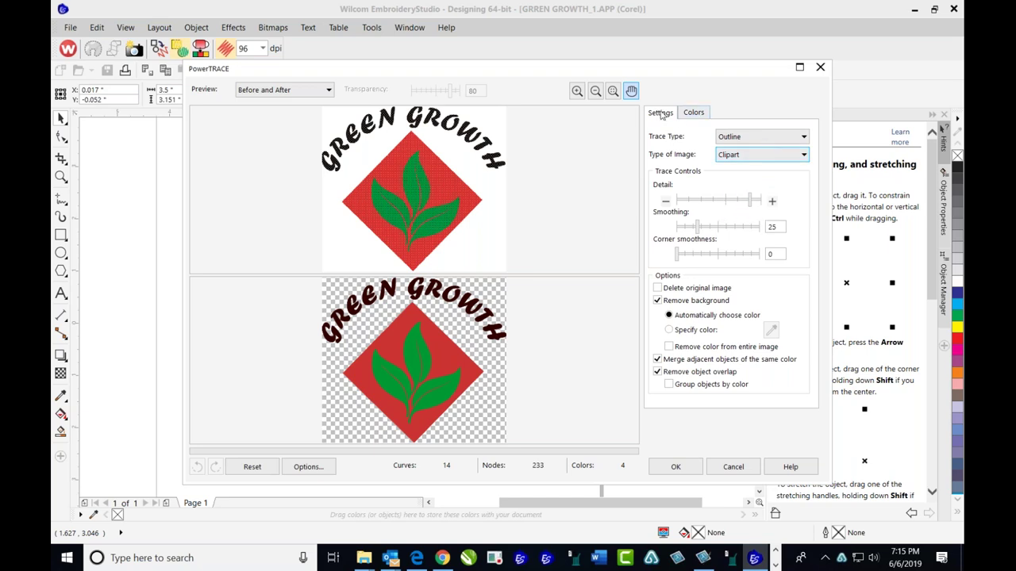
click(690, 116)
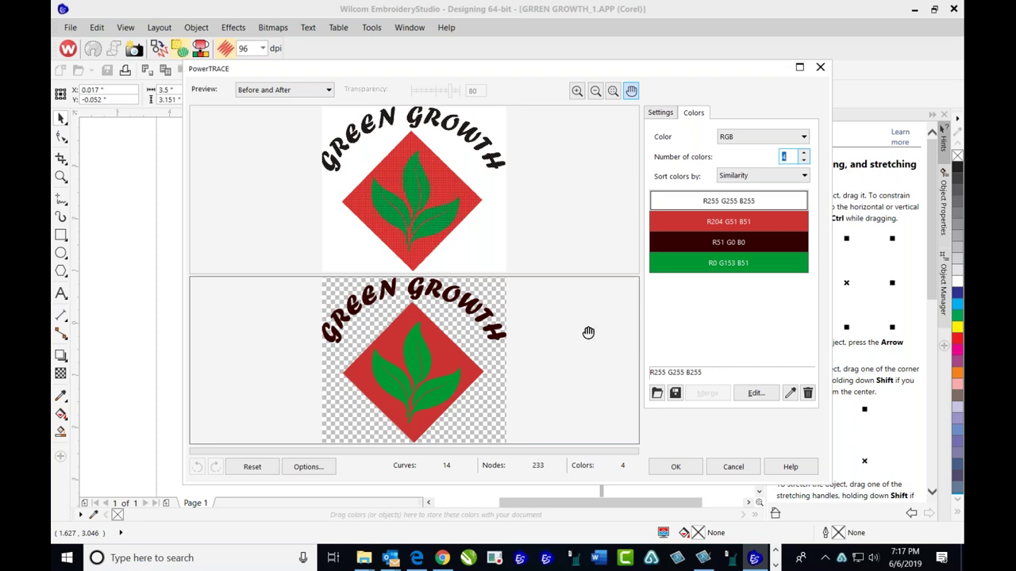
click(660, 114)
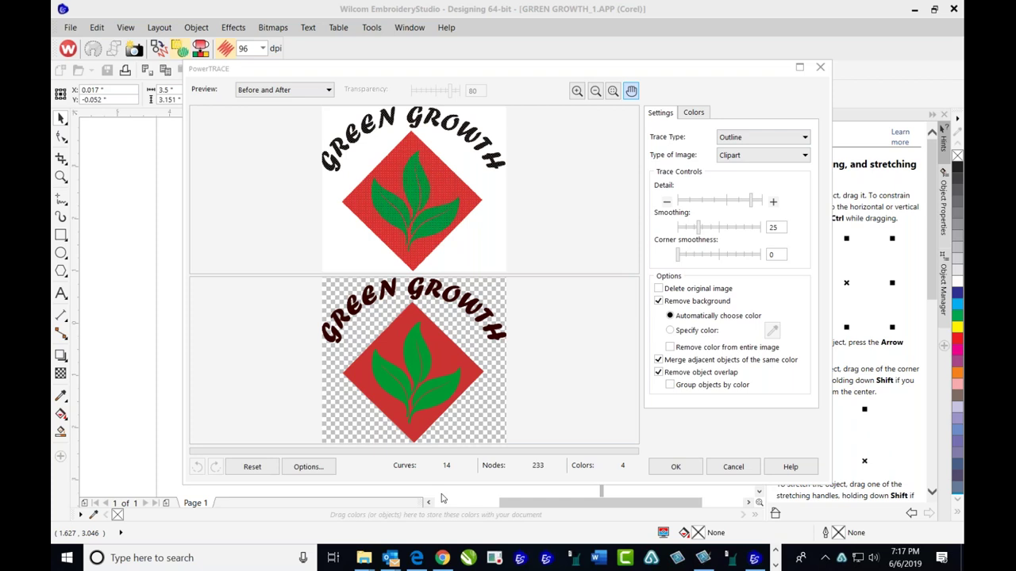
- Accept the Clipart outline trace to create the vector version of the logo
click(674, 467)
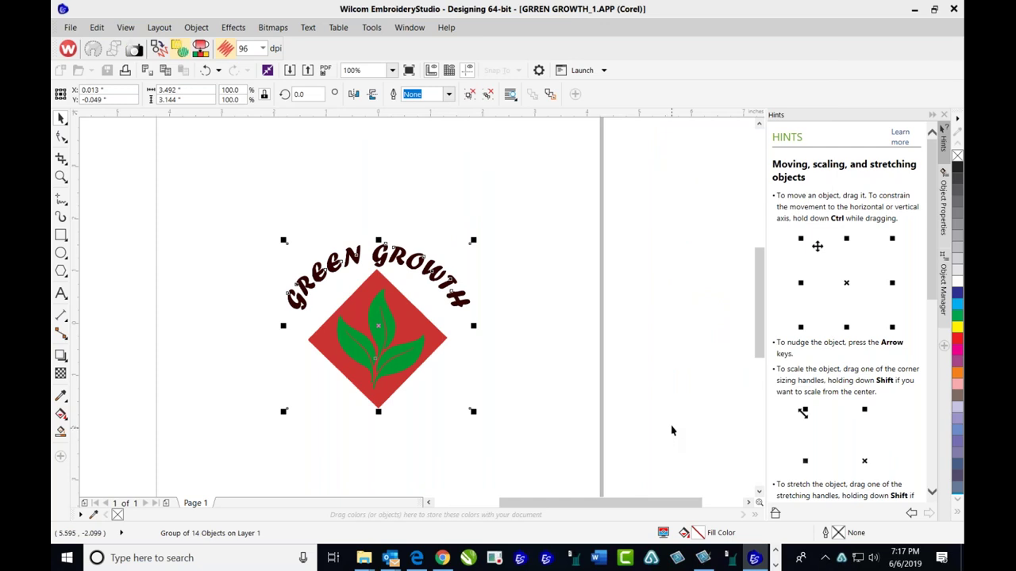
- Move the traced logo beside the original bitmap, compare their lettering edges up close, and undo the move
drag(380, 330, 580, 330)
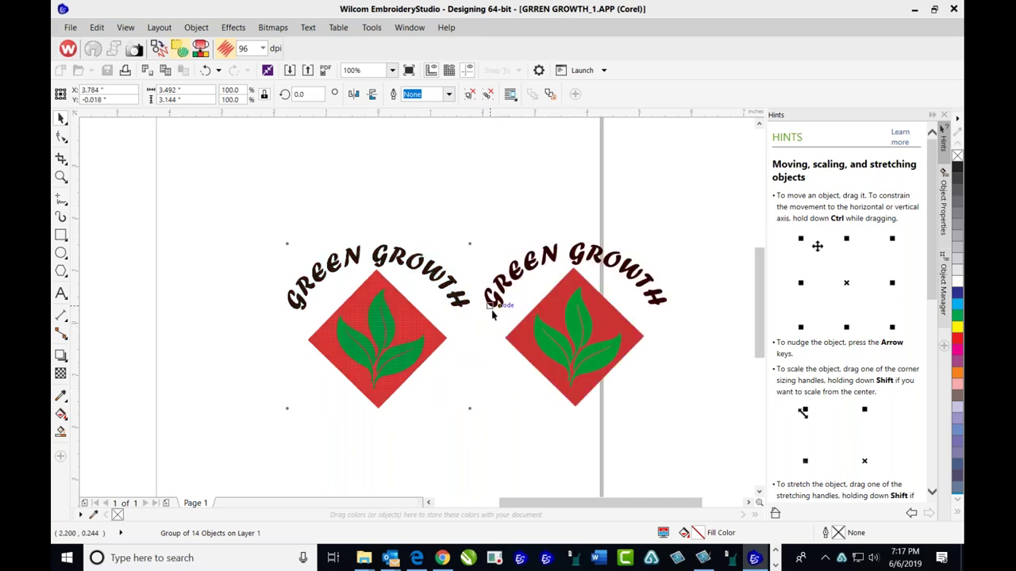
scroll(491, 315, up, 5)
scroll(489, 316, down, 2)
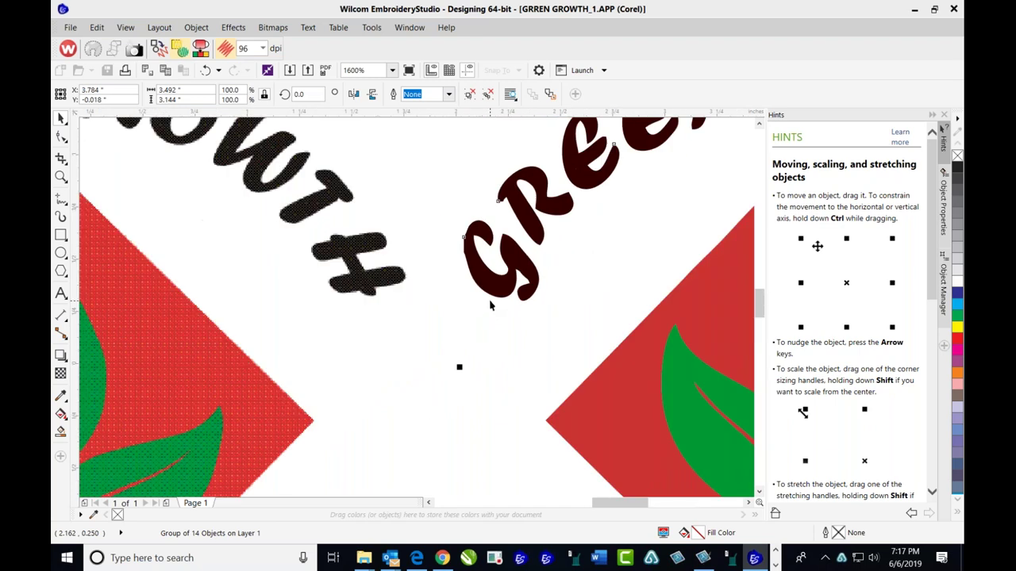
scroll(488, 274, up, 1)
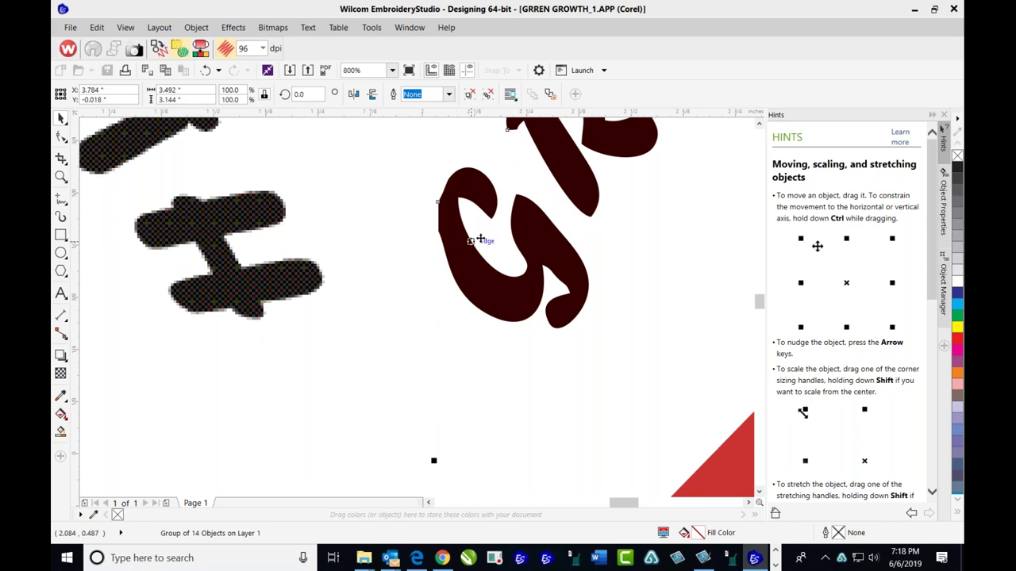
scroll(416, 245, down, 2)
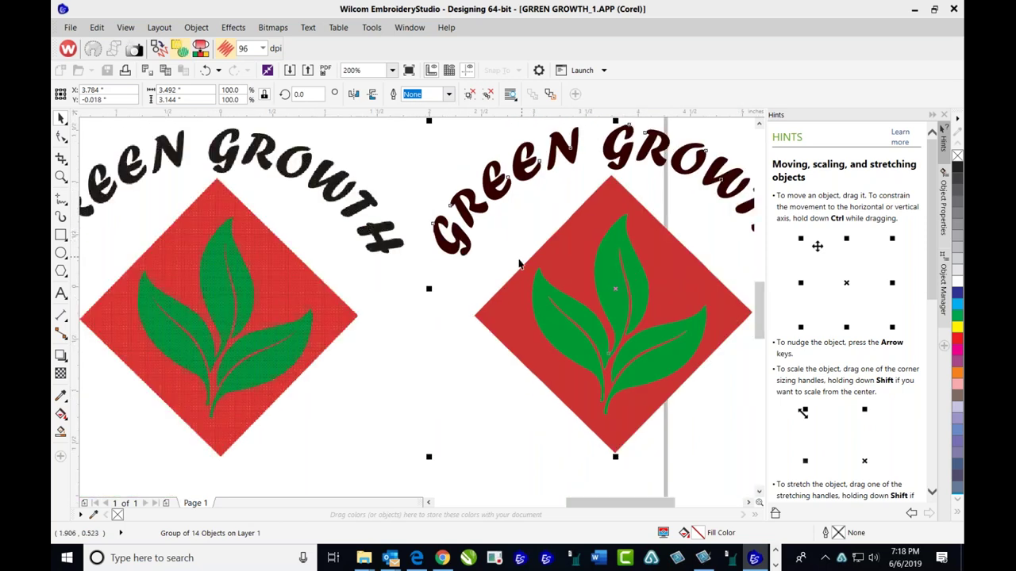
scroll(433, 228, down, 1)
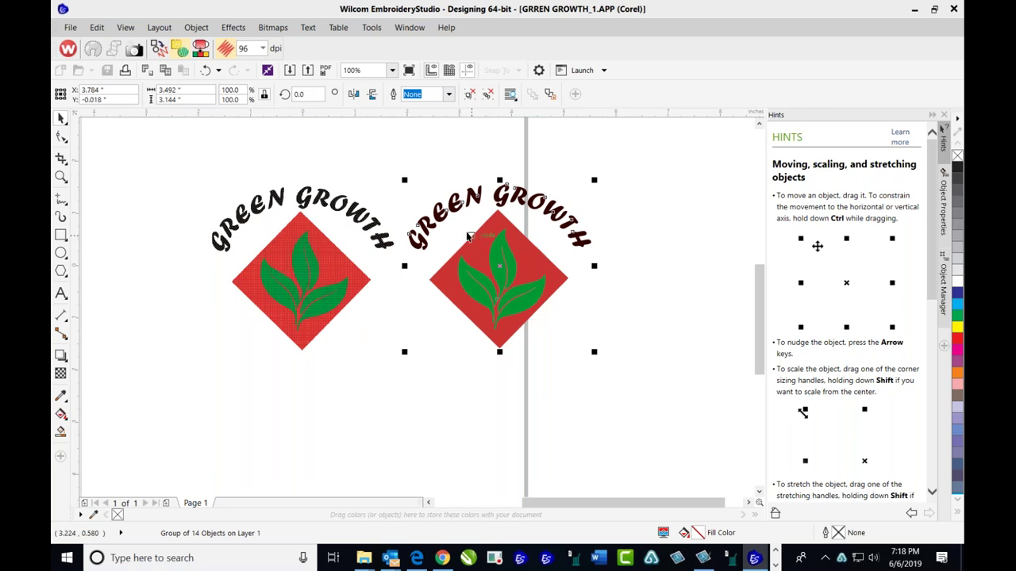
click(354, 151)
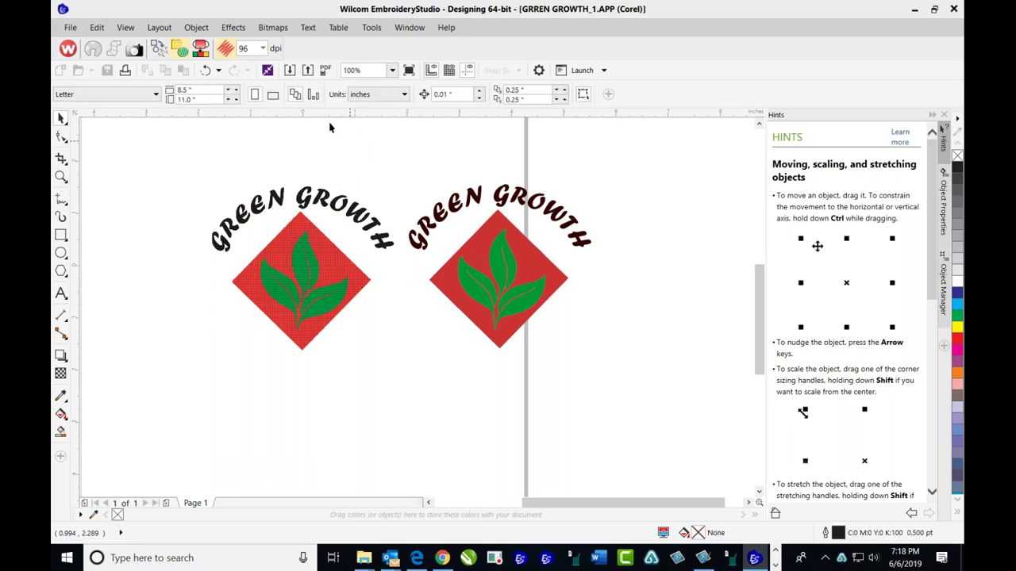
click(206, 71)
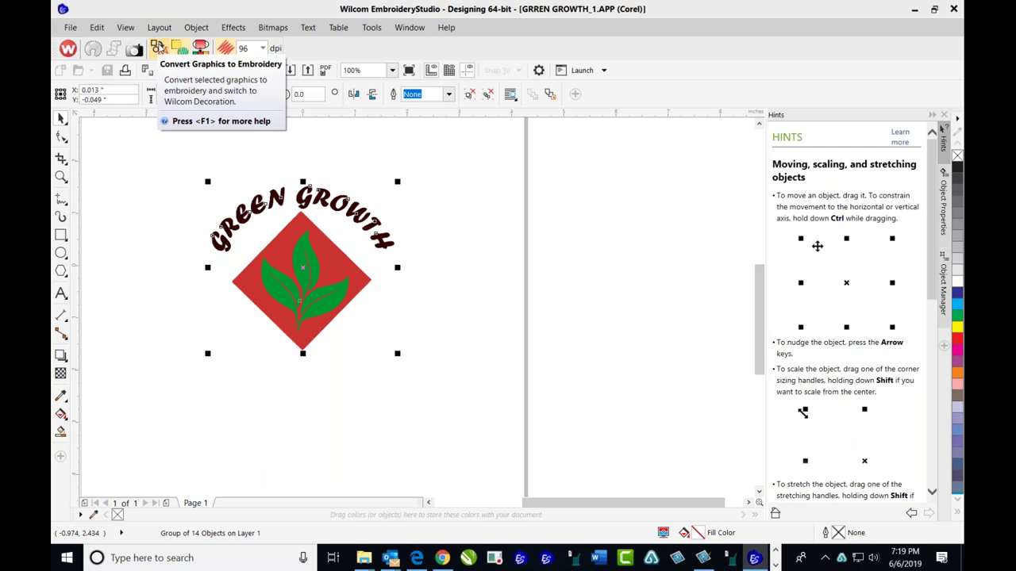
- Convert the traced vector logo to embroidery
click(160, 49)
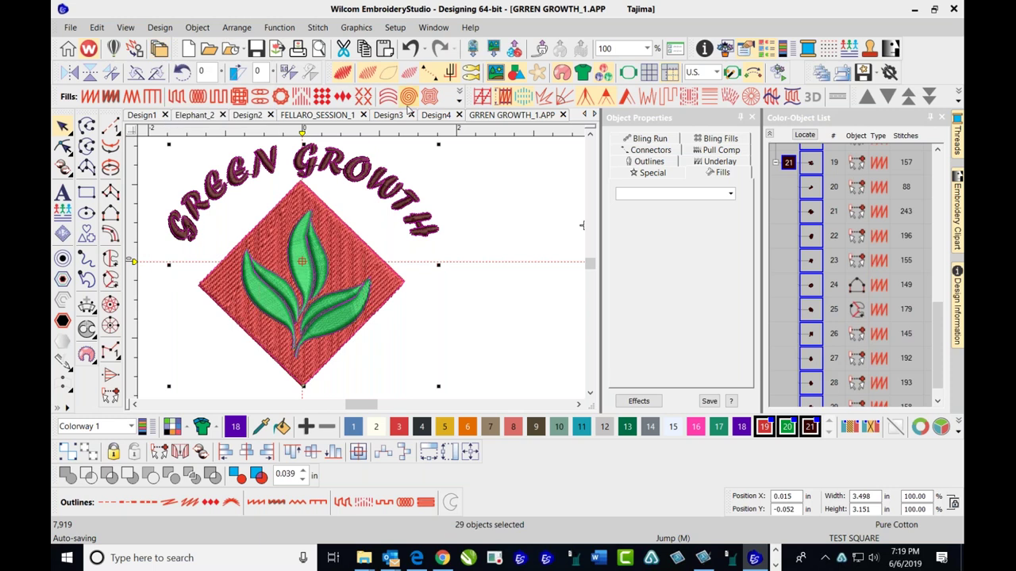
- Try moving the red diamond fill away from the rest of the design, and undo the move
click(366, 252)
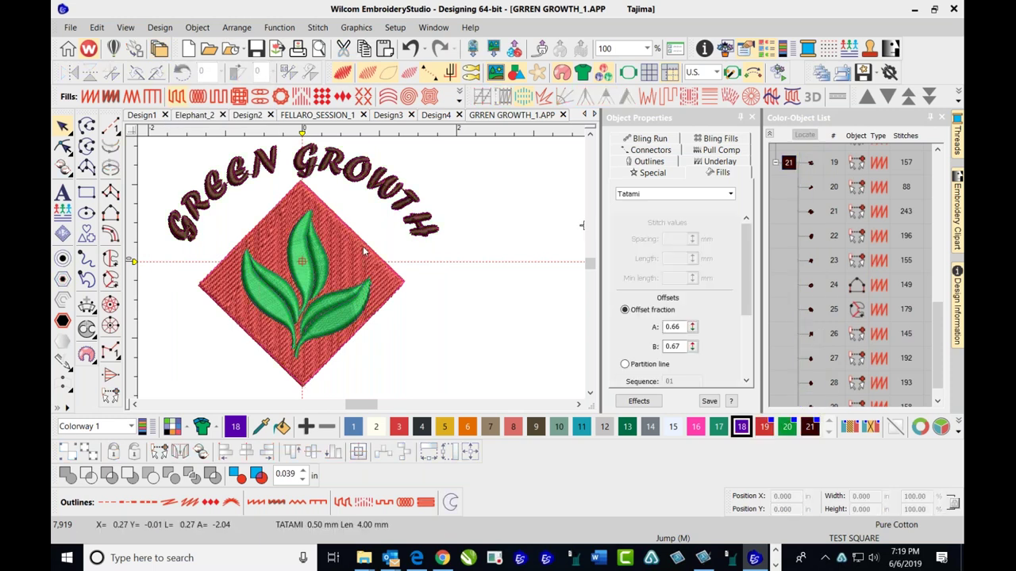
drag(366, 253, 538, 234)
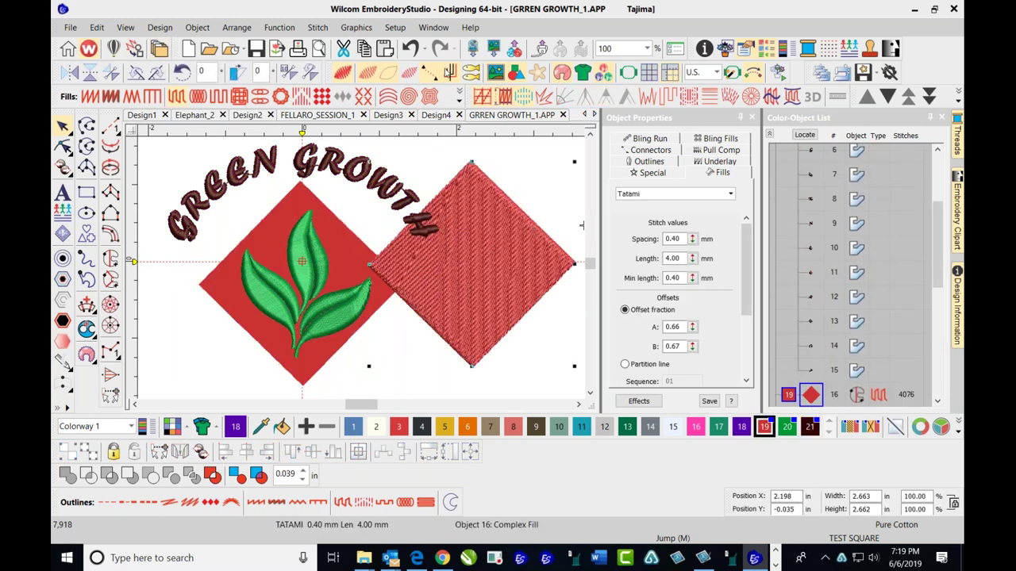
click(409, 48)
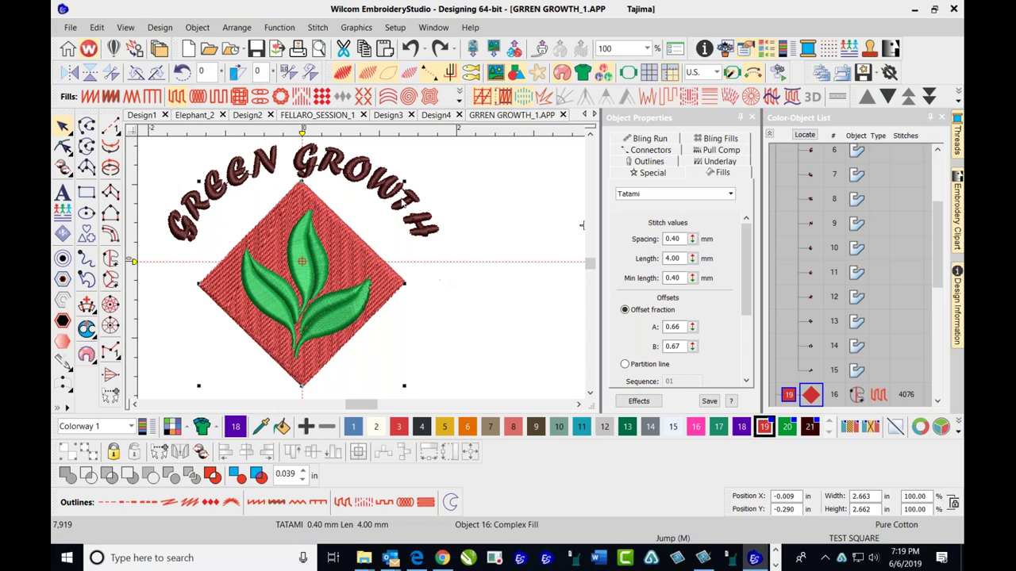
- Examine the stitching of the GREEN GROWTH lettering up close
scroll(362, 272, up, 3)
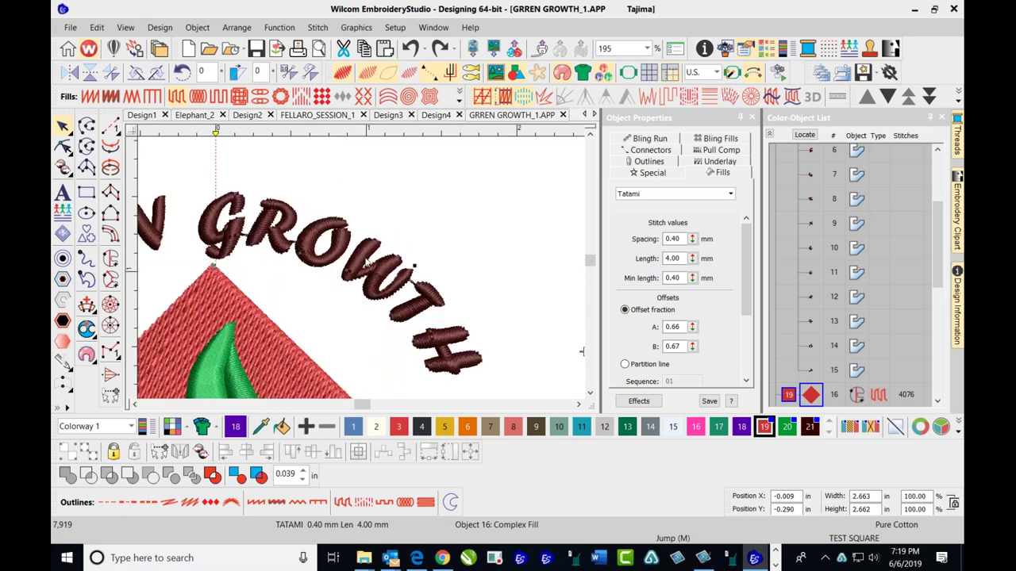
scroll(364, 273, down, 1)
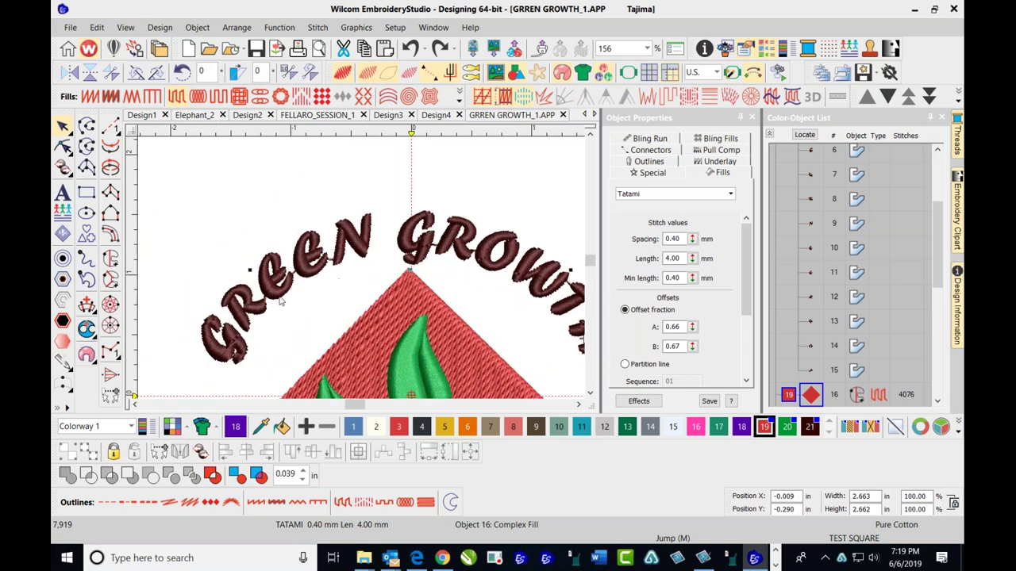
scroll(361, 272, up, 1)
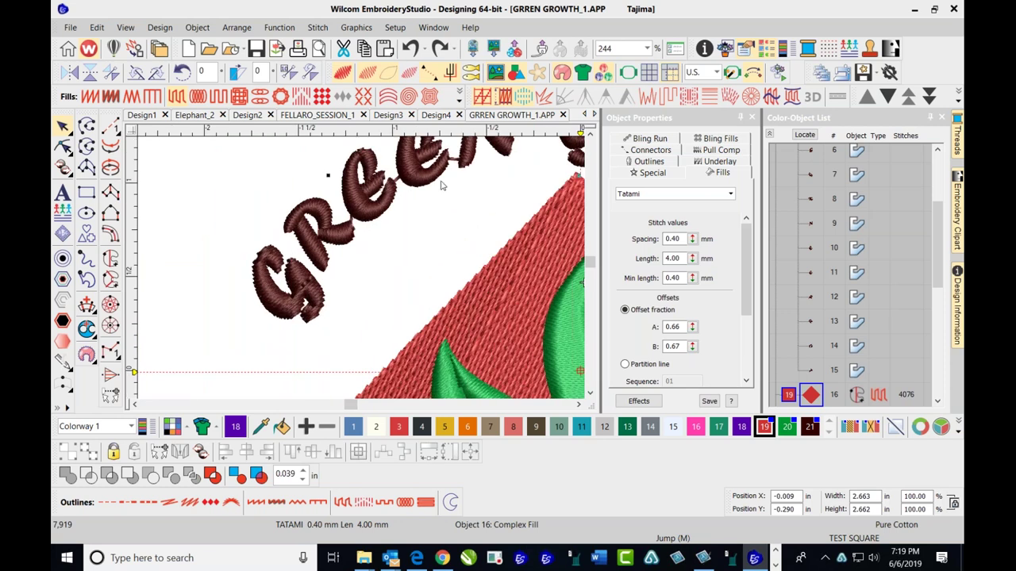
scroll(361, 272, down, 2)
scroll(361, 273, down, 1)
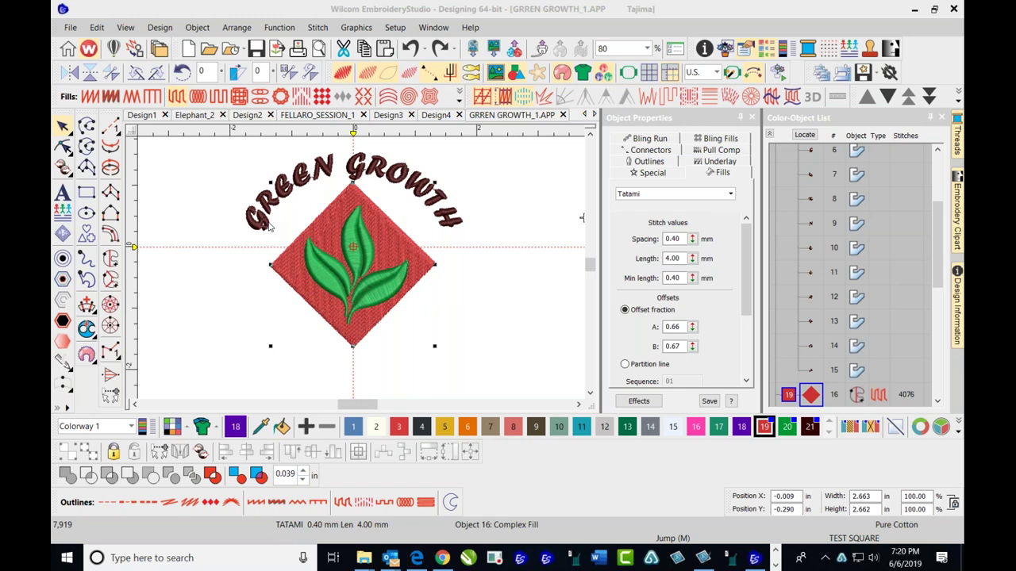
- Lock the original logo bitmap listed as the first object of the design
click(200, 215)
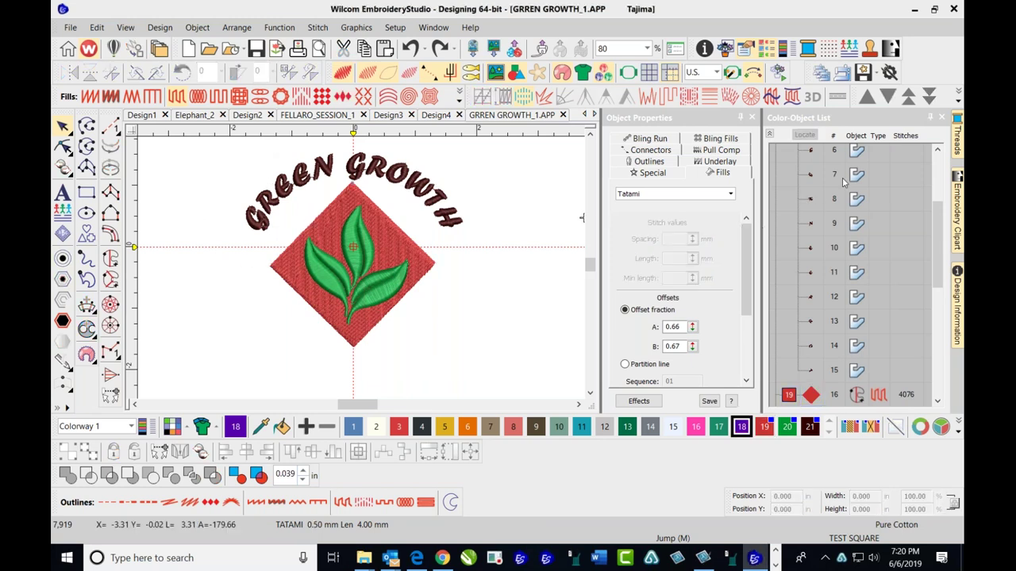
drag(934, 228, 944, 173)
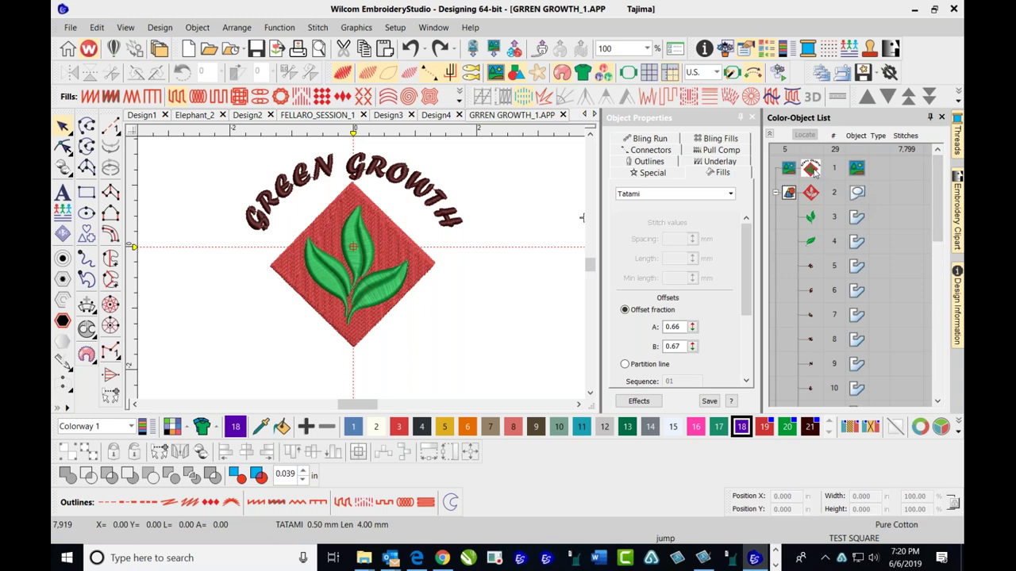
click(811, 169)
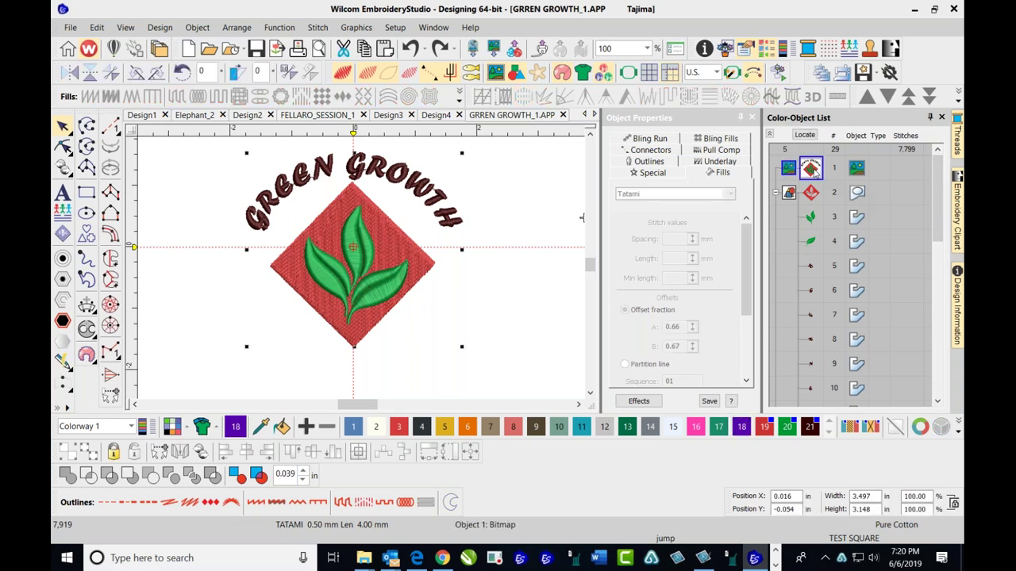
right_click(811, 168)
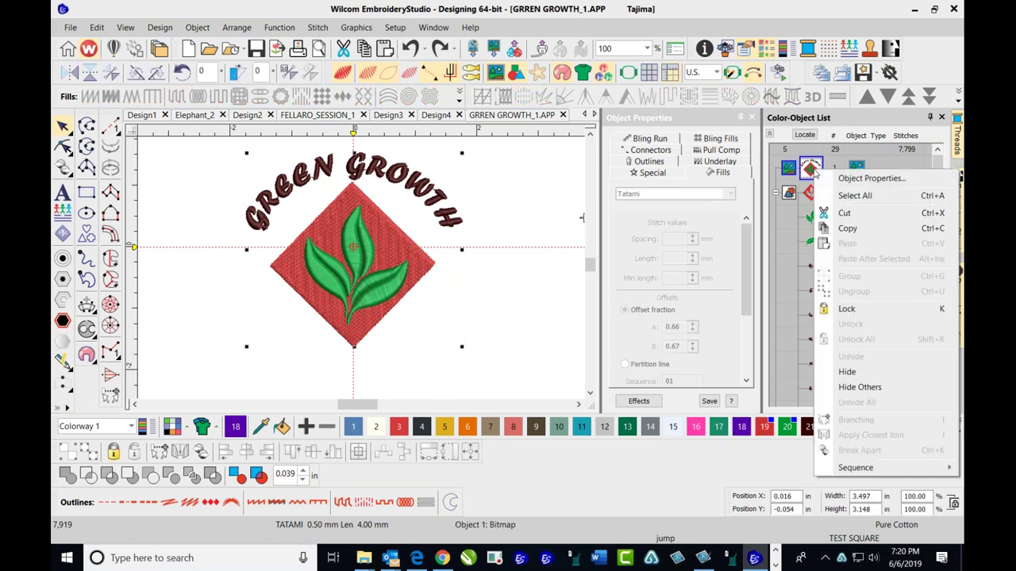
click(846, 311)
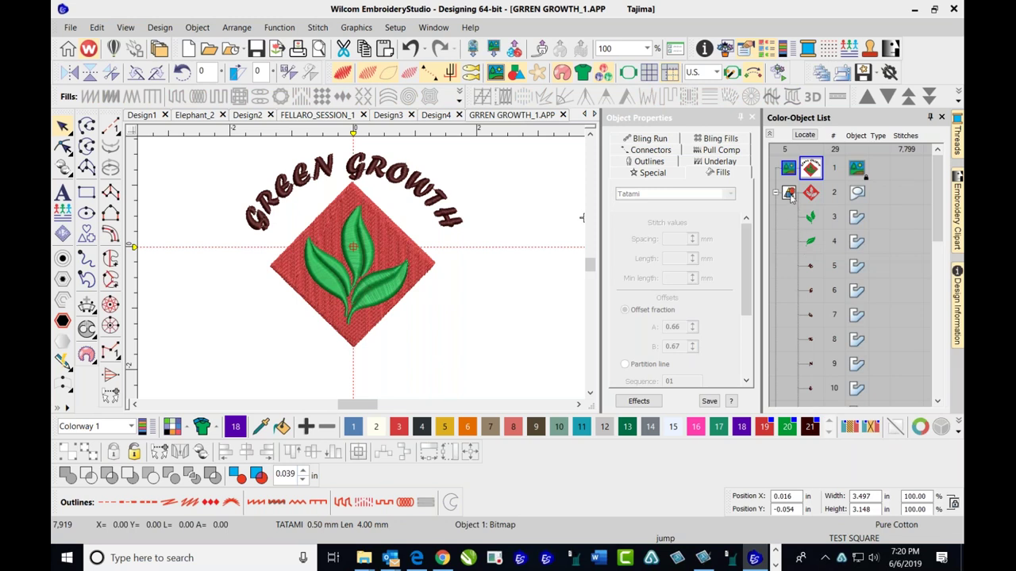
- Delete the leftover vector graphics group so only the bitmap and the embroidery objects remain
click(789, 195)
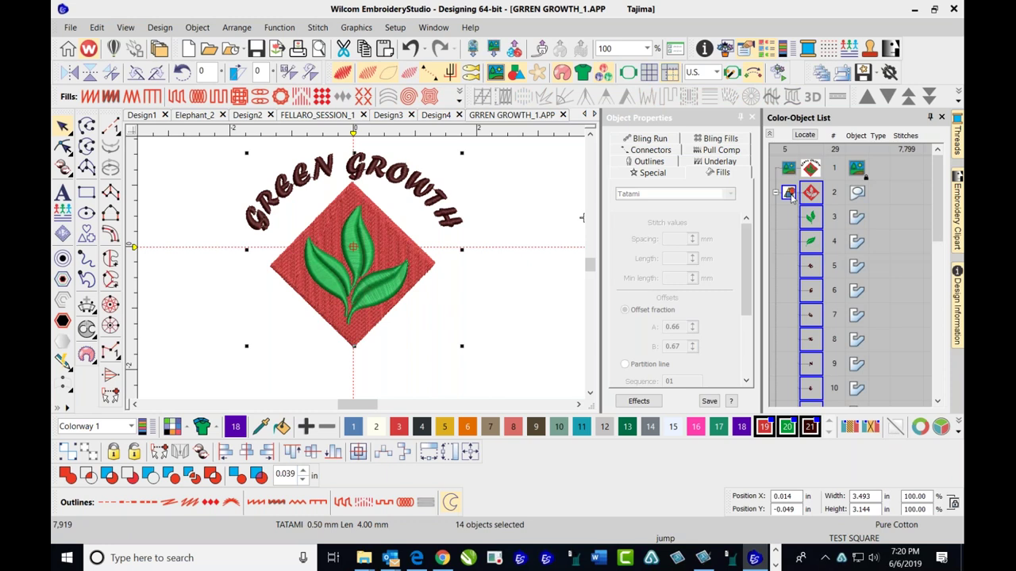
key(Escape)
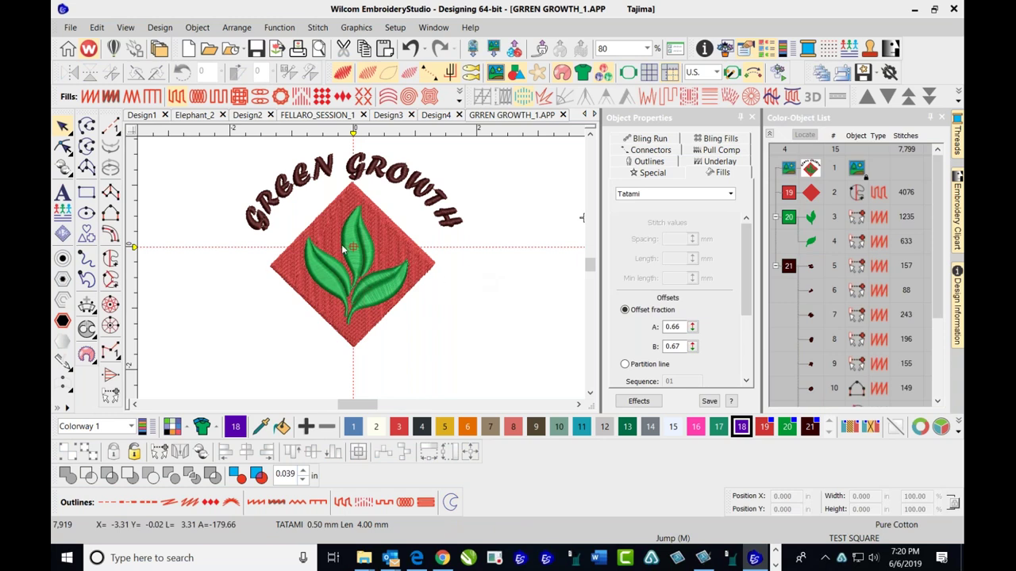
- Compare the stitched logo with the underlying bitmap, and examine the whole design and its end point
scroll(343, 248, up, 2)
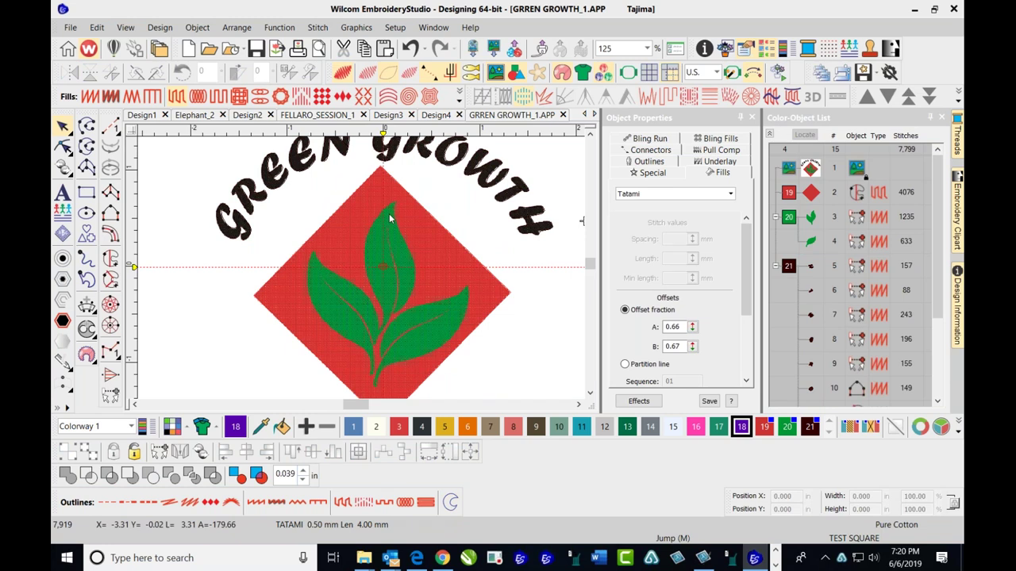
key(t)
scroll(355, 275, down, 1)
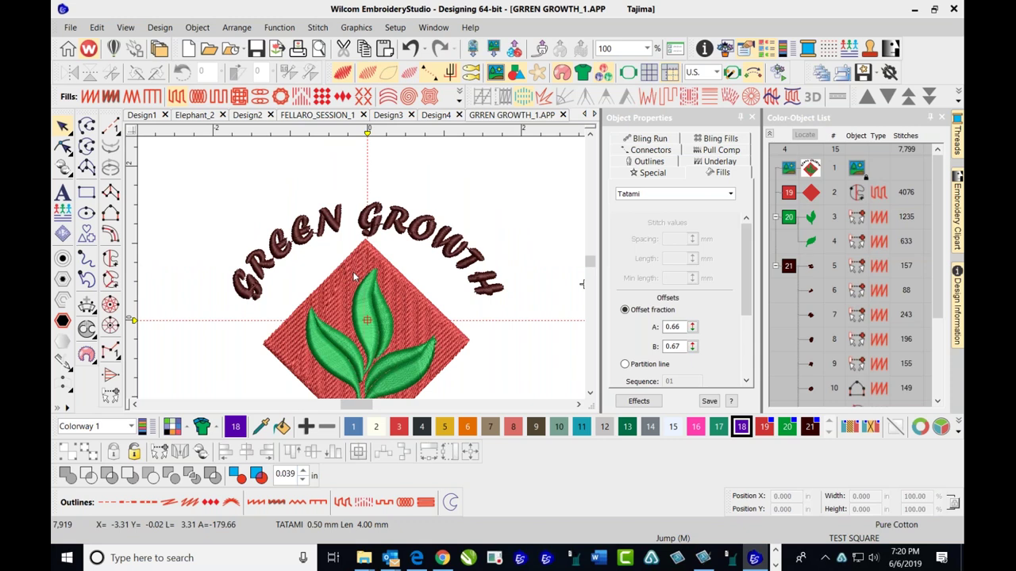
scroll(355, 275, down, 1)
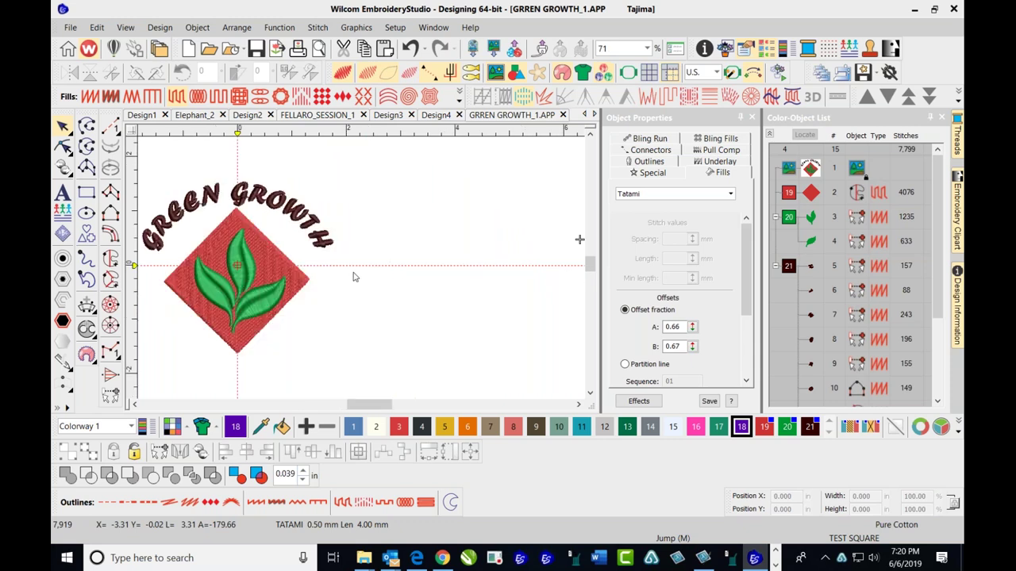
scroll(361, 270, up, 1)
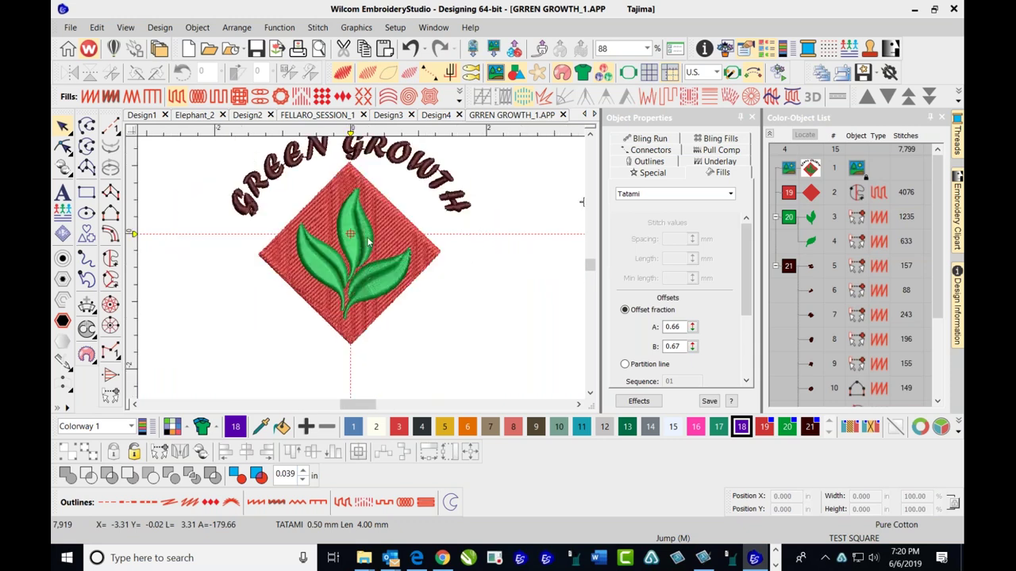
scroll(361, 274, up, 1)
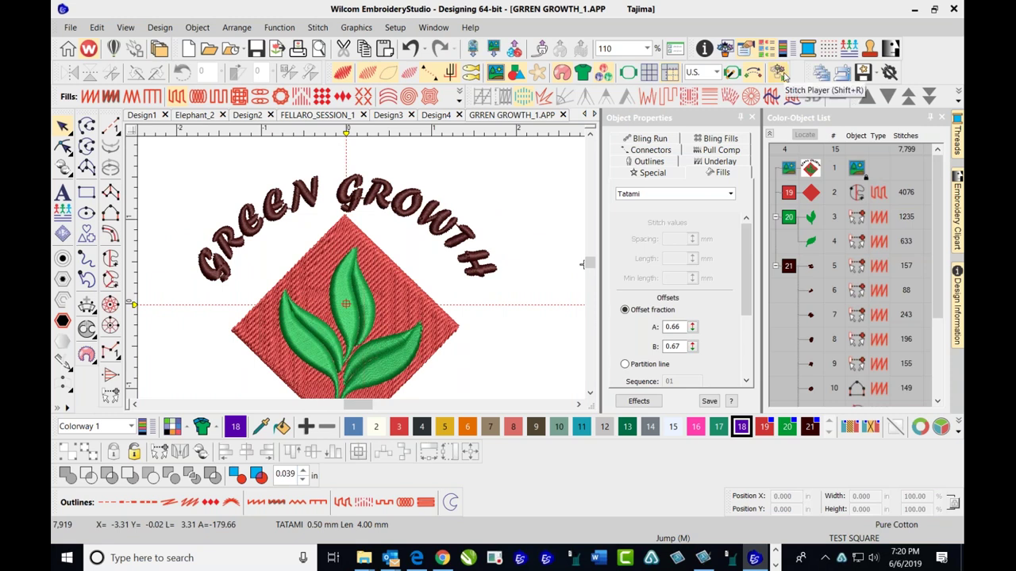
scroll(361, 272, down, 2)
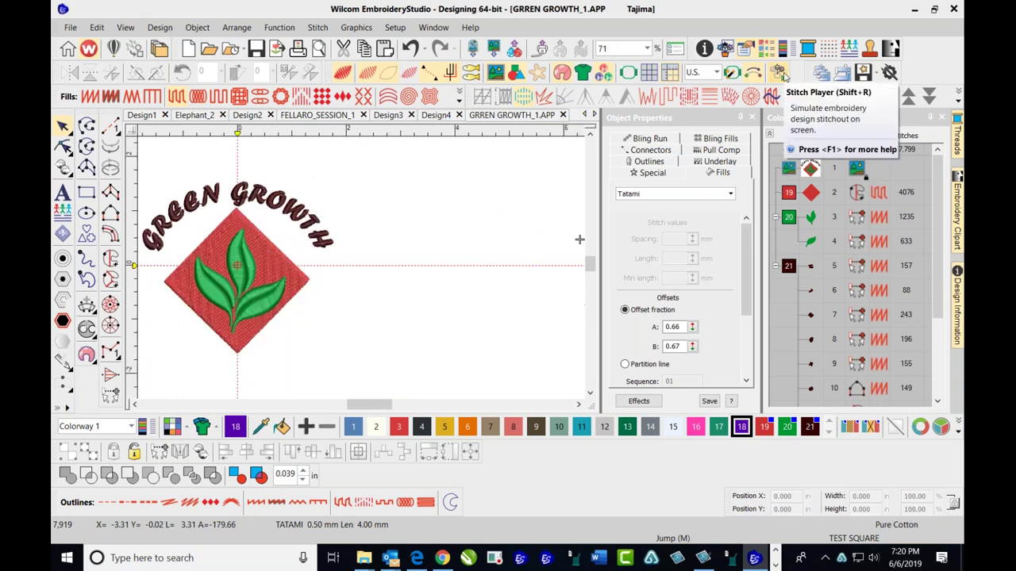
scroll(361, 273, down, 6)
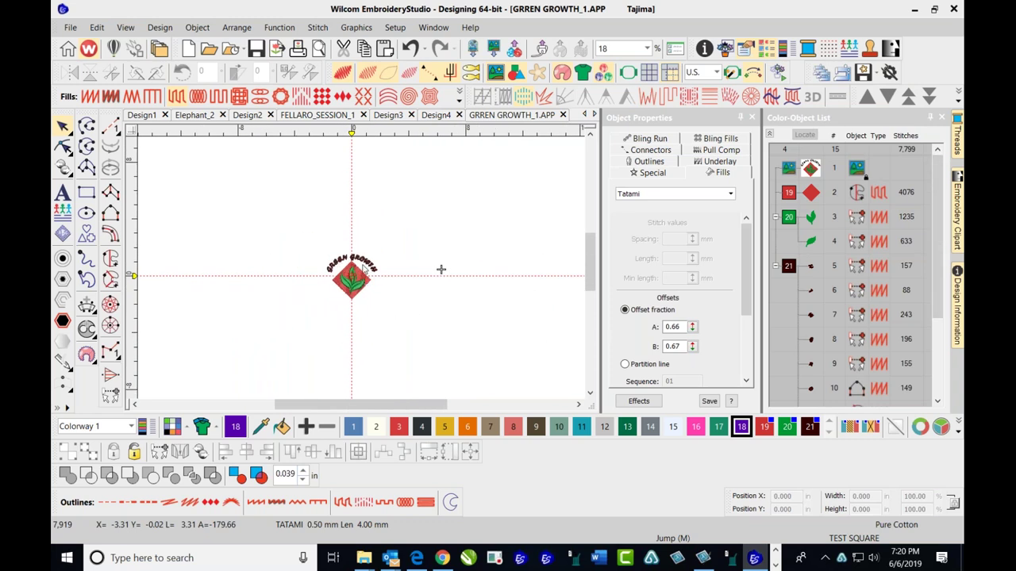
- Set the design to use the Auto start & end method with both points at its centre, and save those settings
click(157, 29)
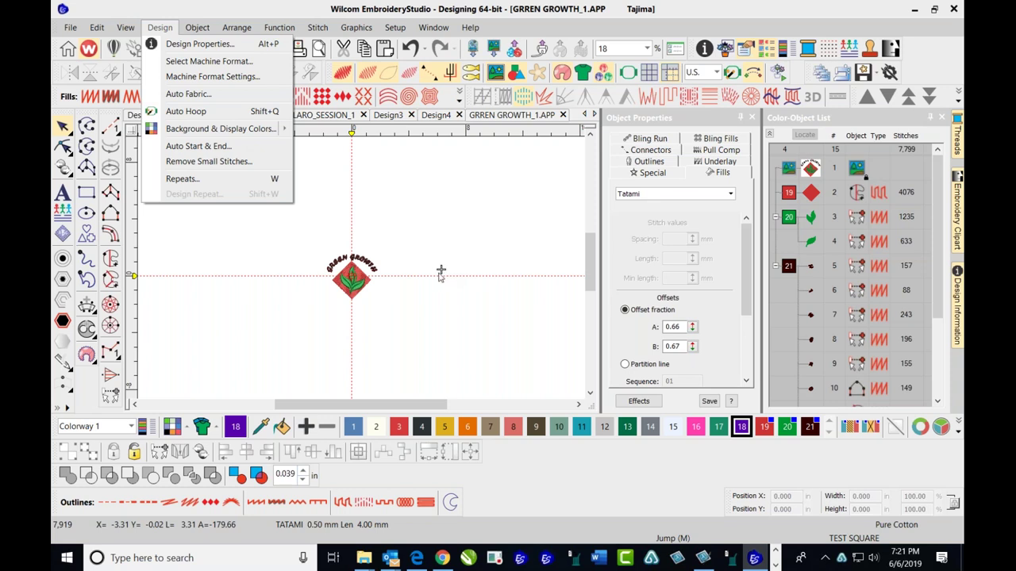
click(435, 217)
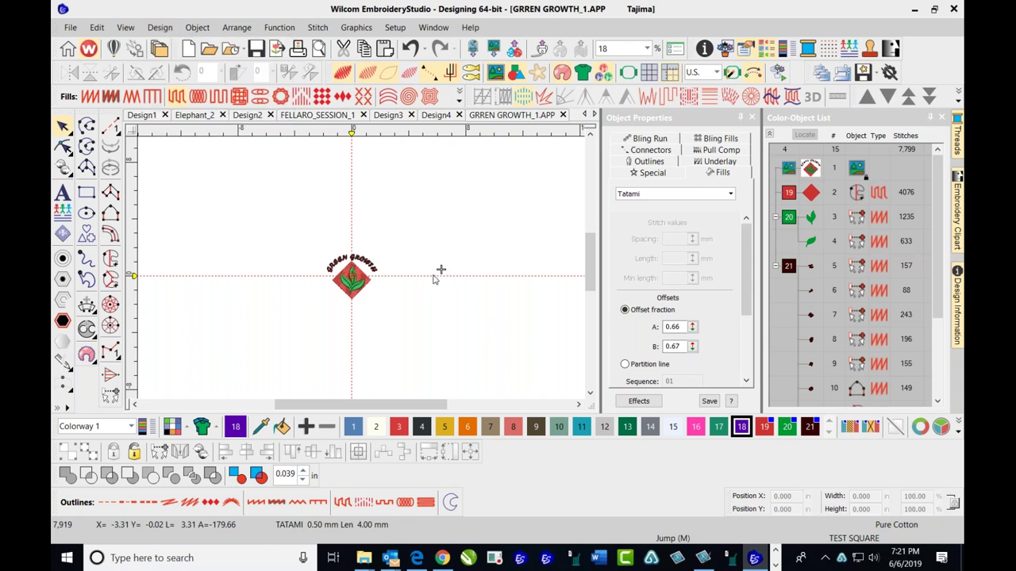
scroll(435, 279, up, 1)
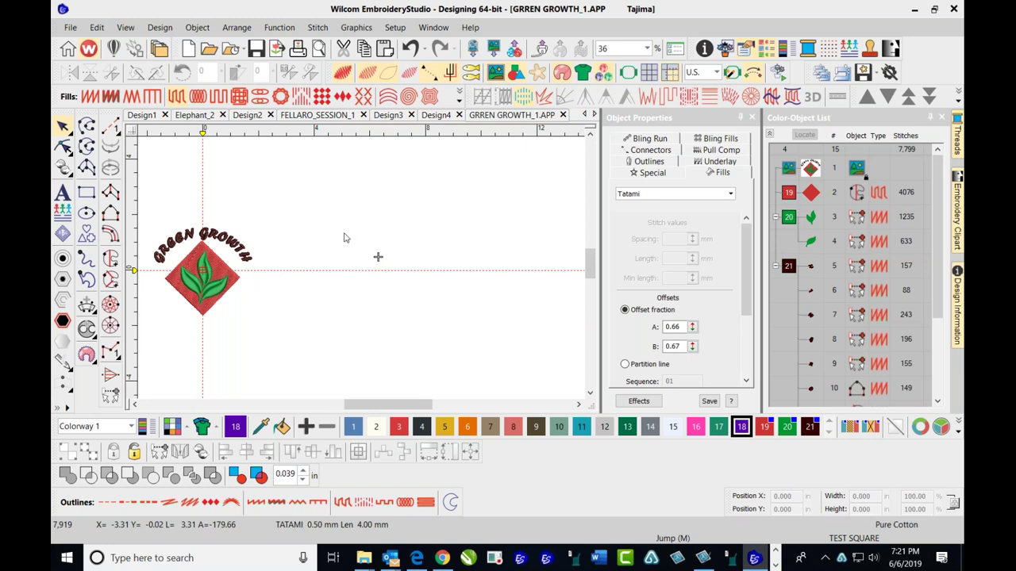
click(159, 29)
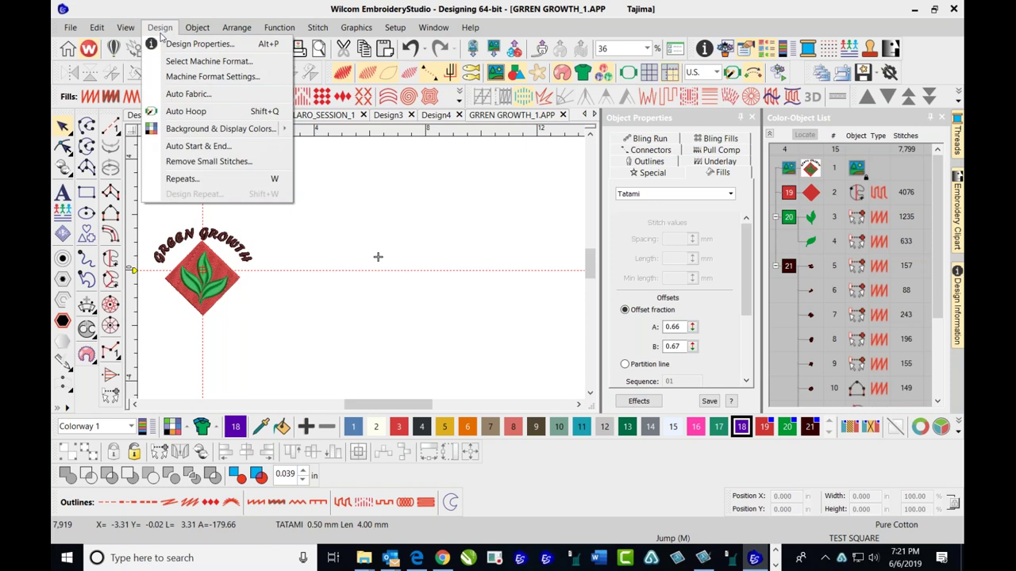
click(190, 146)
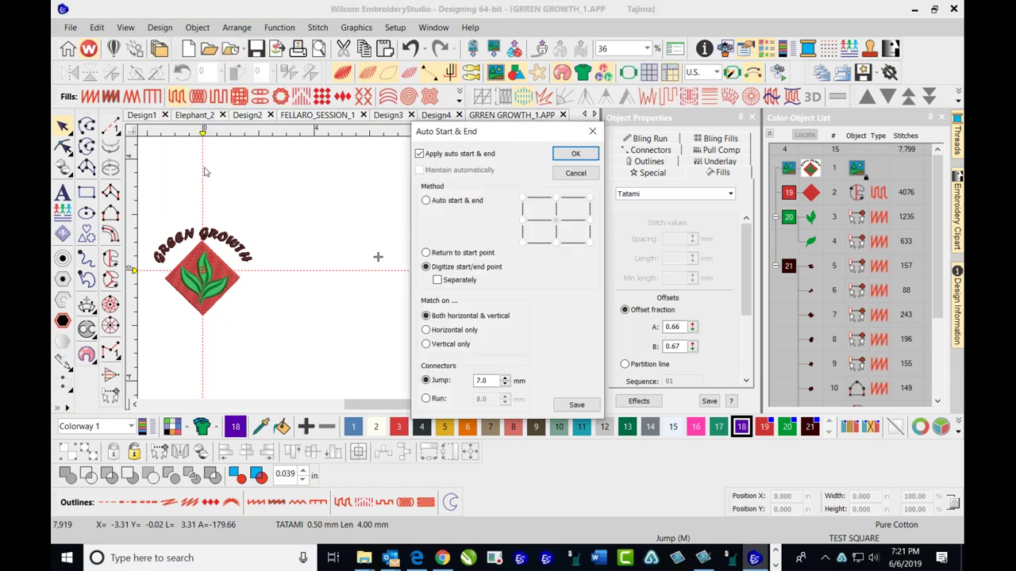
drag(521, 132, 639, 141)
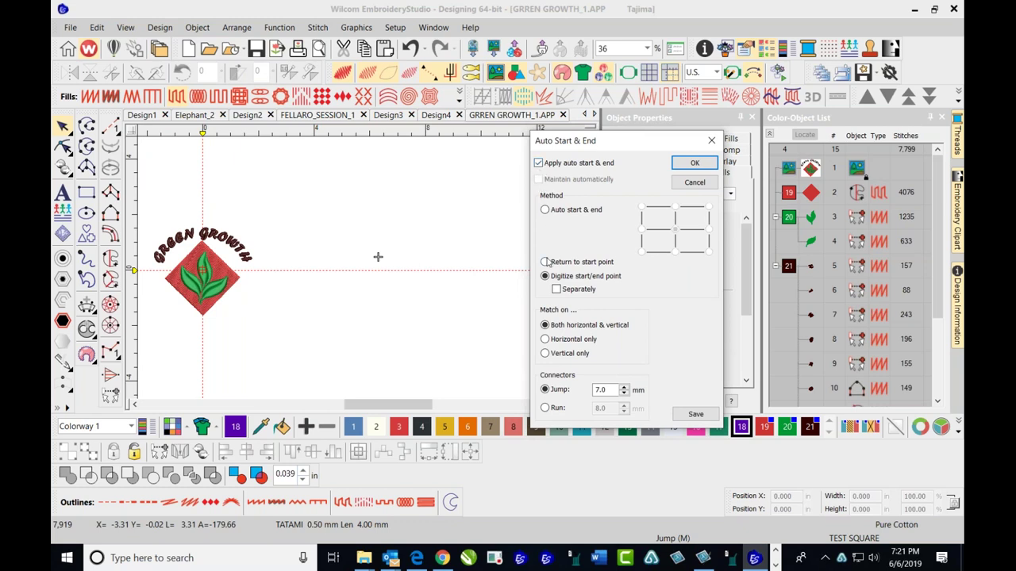
click(544, 208)
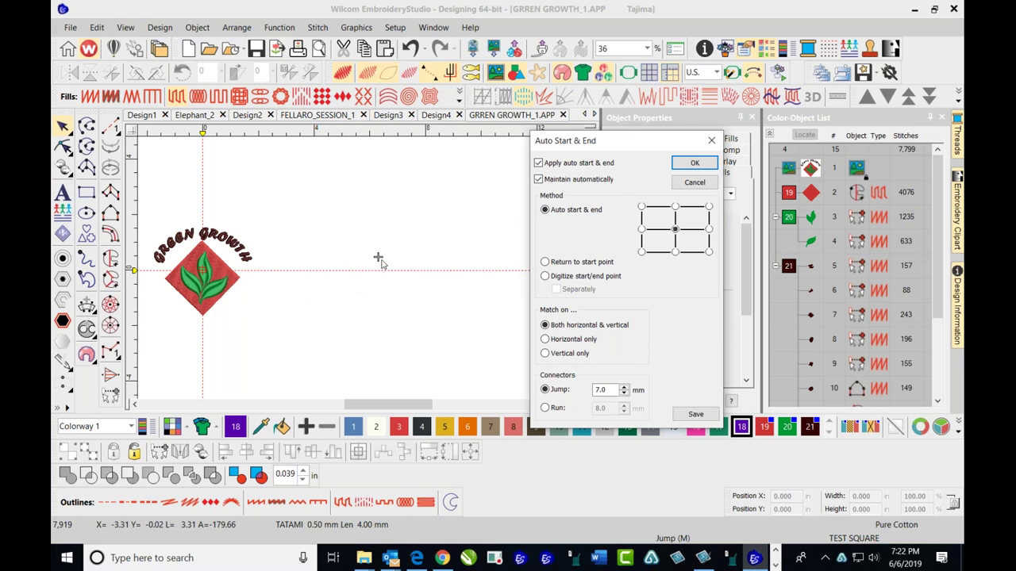
click(687, 414)
click(684, 327)
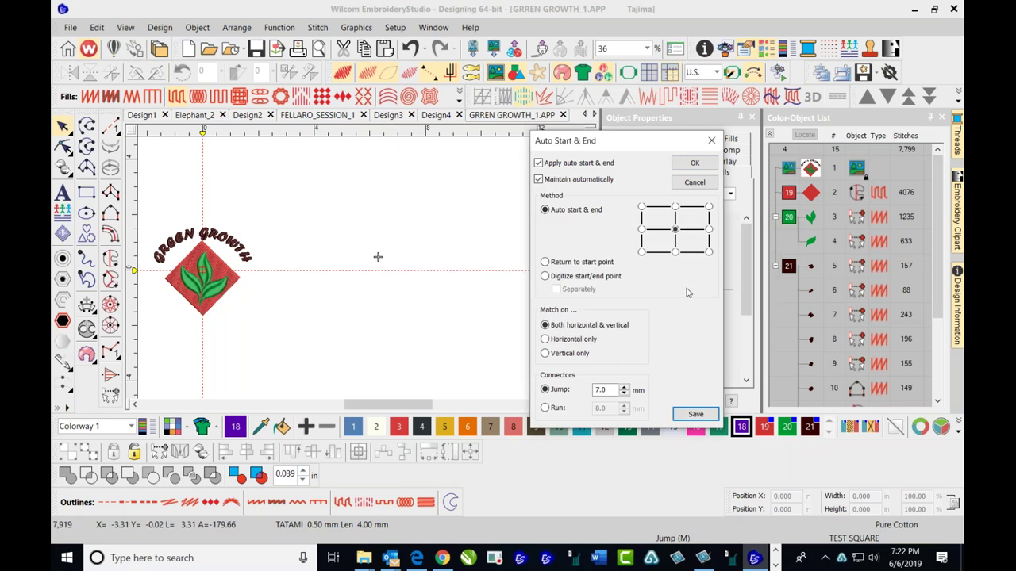
click(675, 230)
click(689, 164)
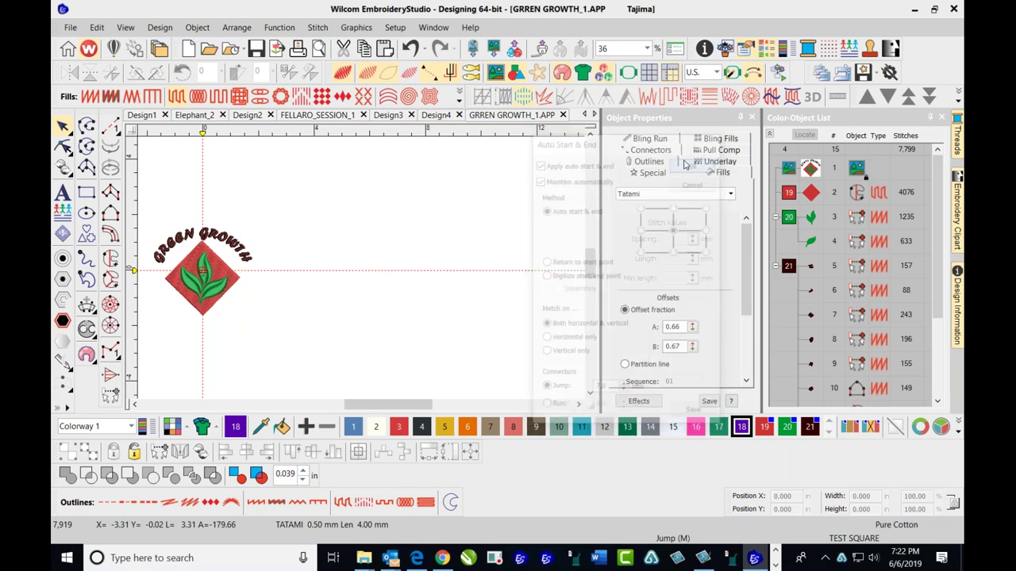
- Select all the embroidery objects of the logo and centre them on the origin at X 0, Y 0
key(shift+0)
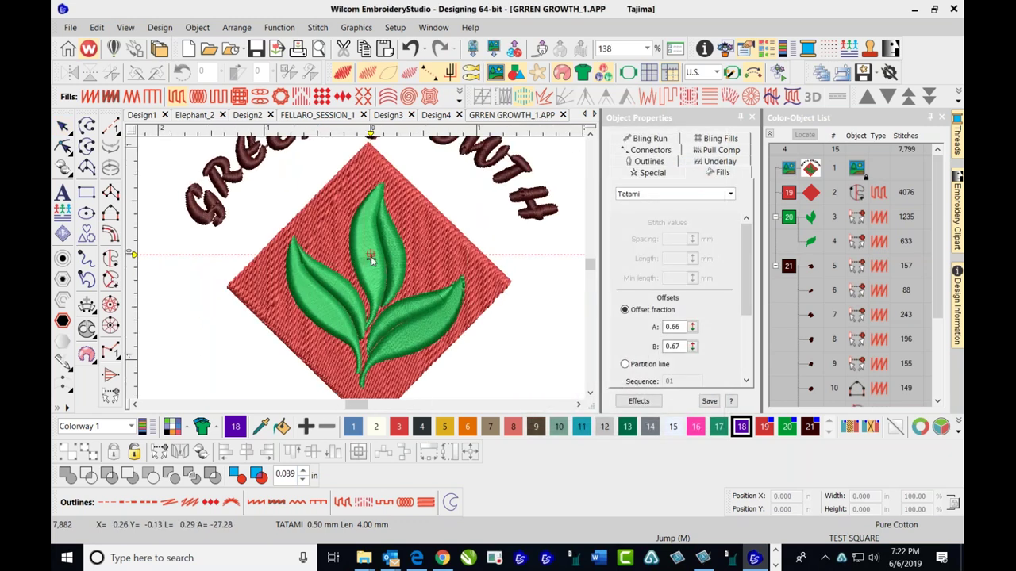
scroll(369, 261, up, 2)
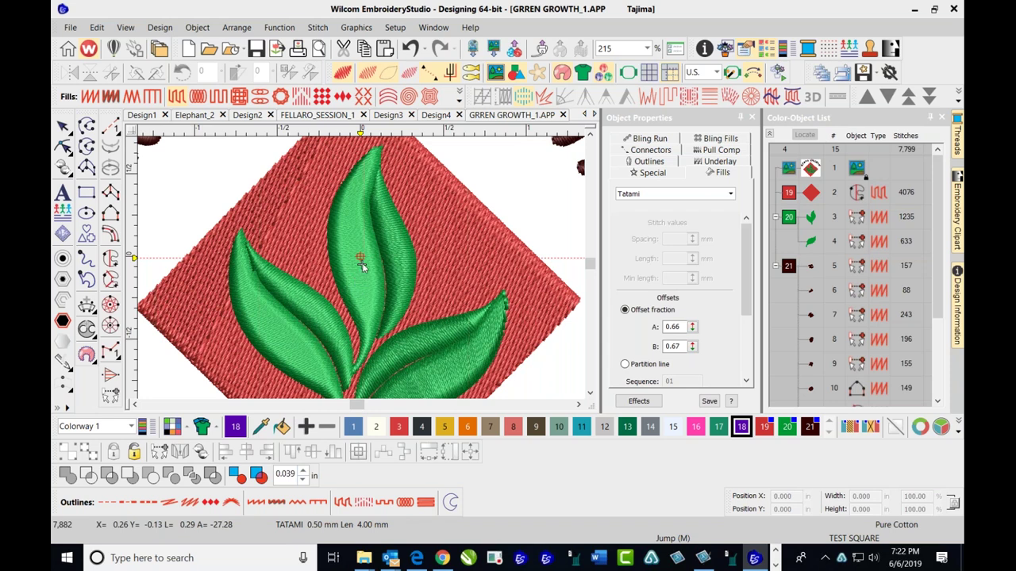
scroll(361, 267, down, 3)
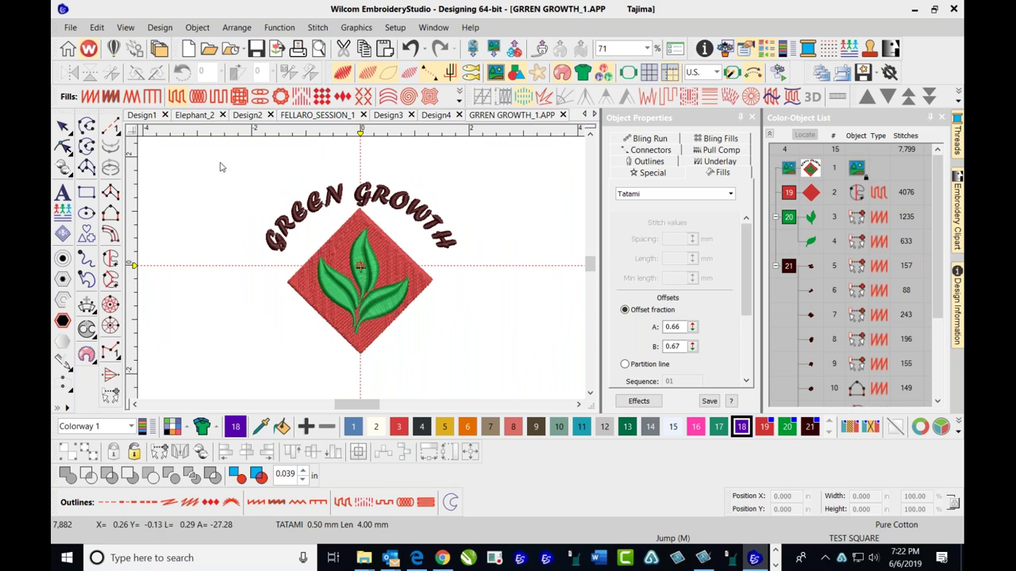
drag(221, 163, 492, 383)
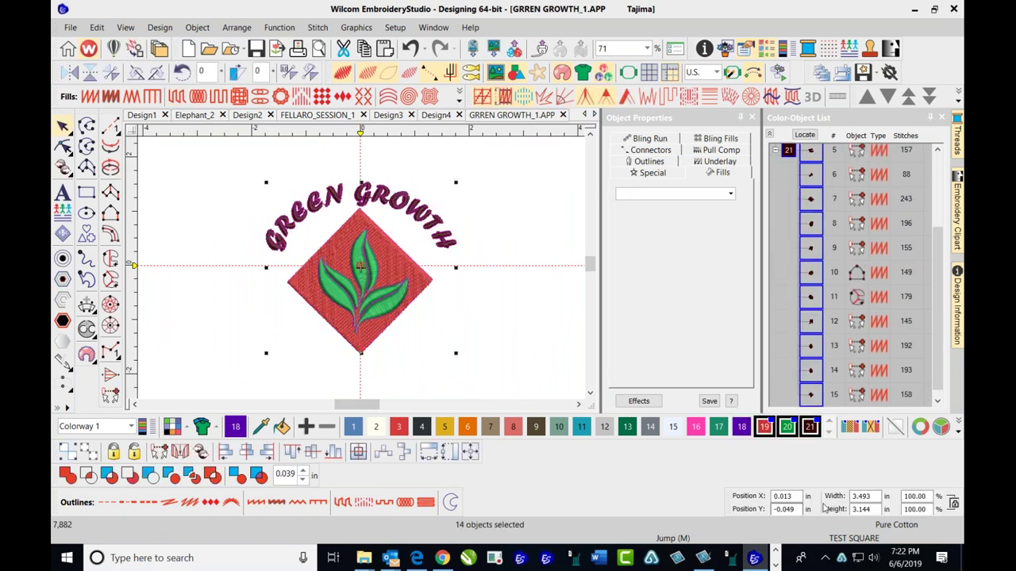
drag(734, 501, 732, 441)
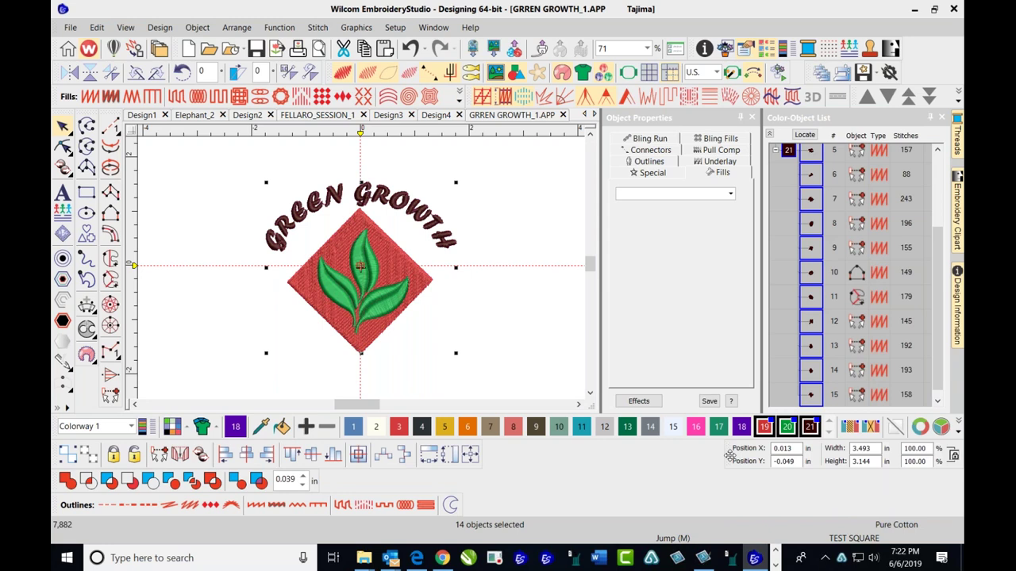
click(784, 448)
text(0)
click(774, 464)
text(0)
key(Return)
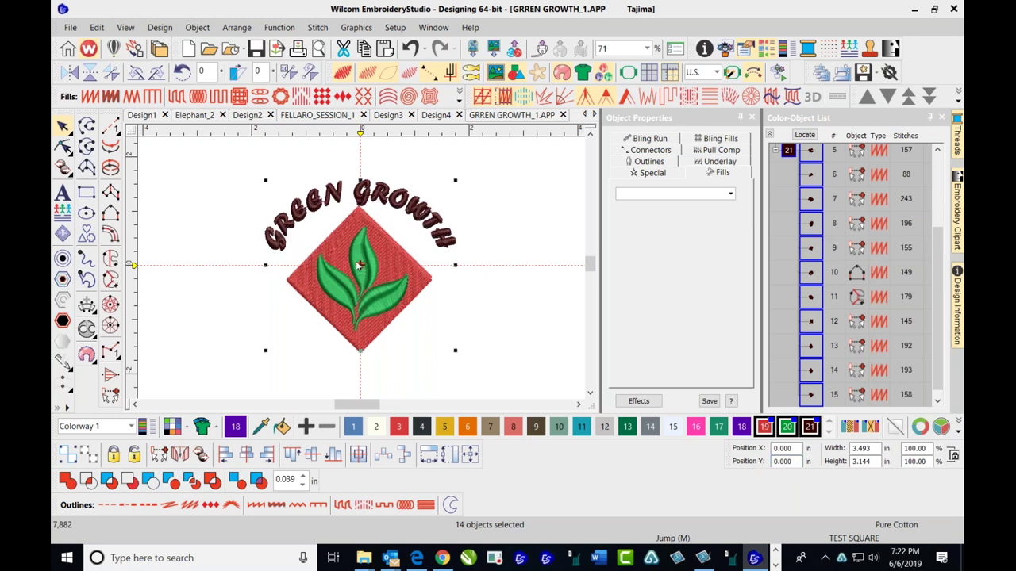
scroll(361, 284, up, 2)
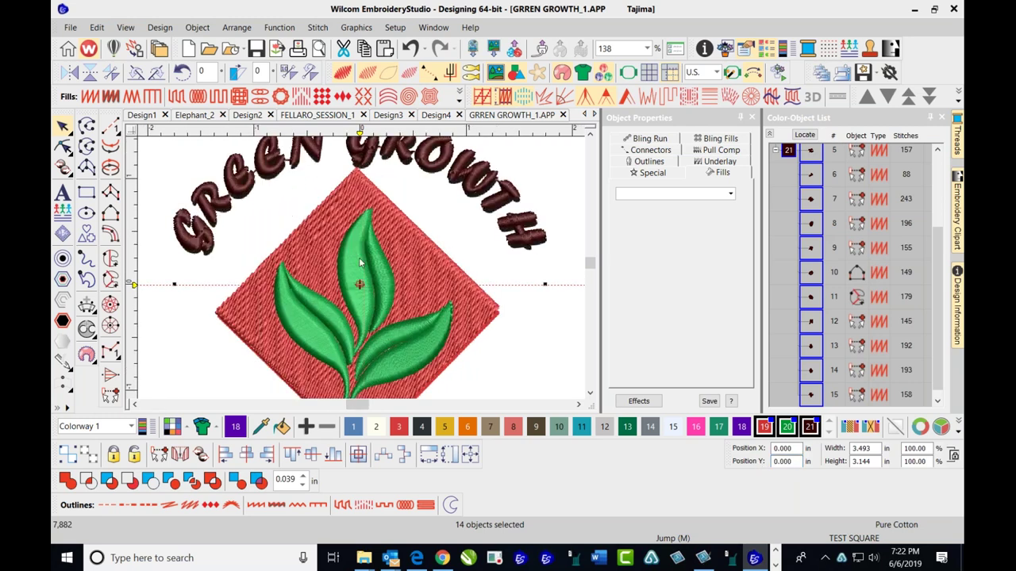
scroll(361, 265, down, 2)
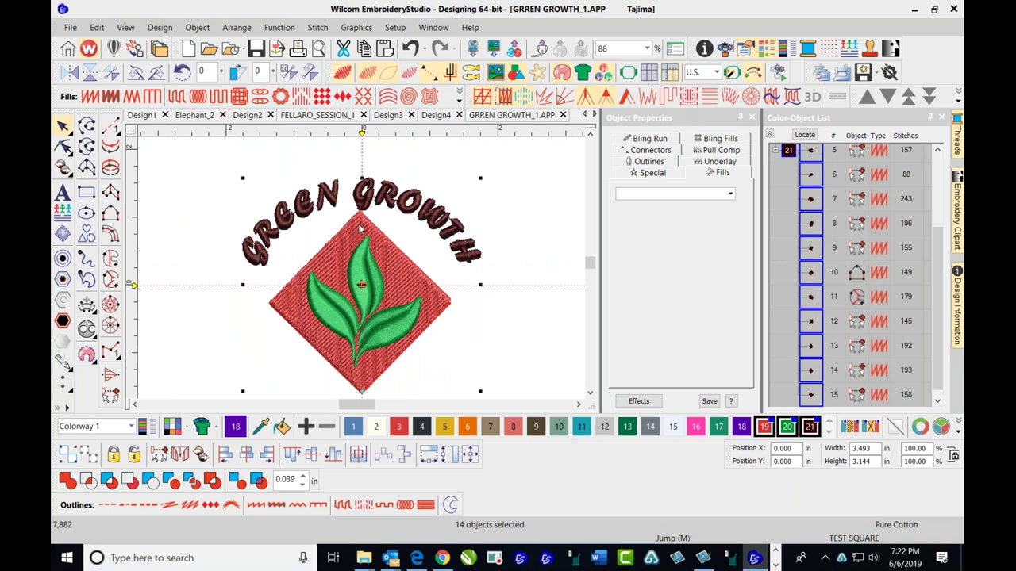
- Unlock the original logo bitmap listed as the first object of the design
drag(934, 253, 936, 165)
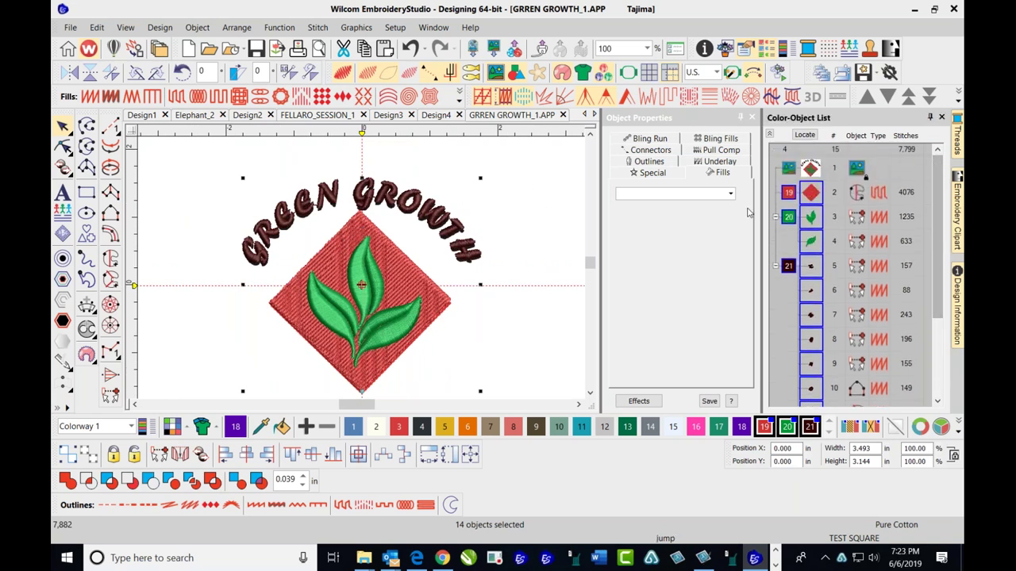
click(565, 184)
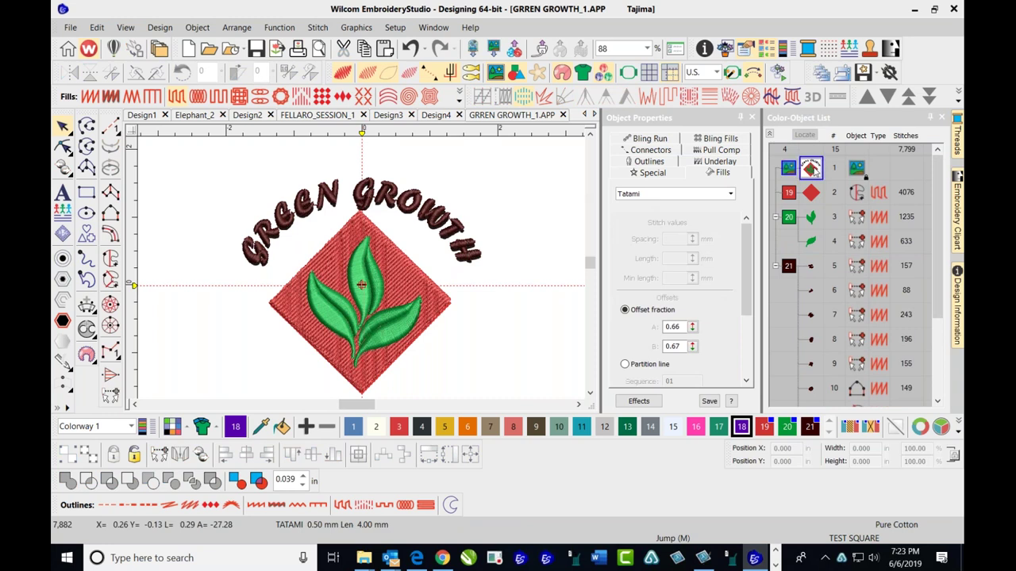
right_click(810, 168)
click(845, 323)
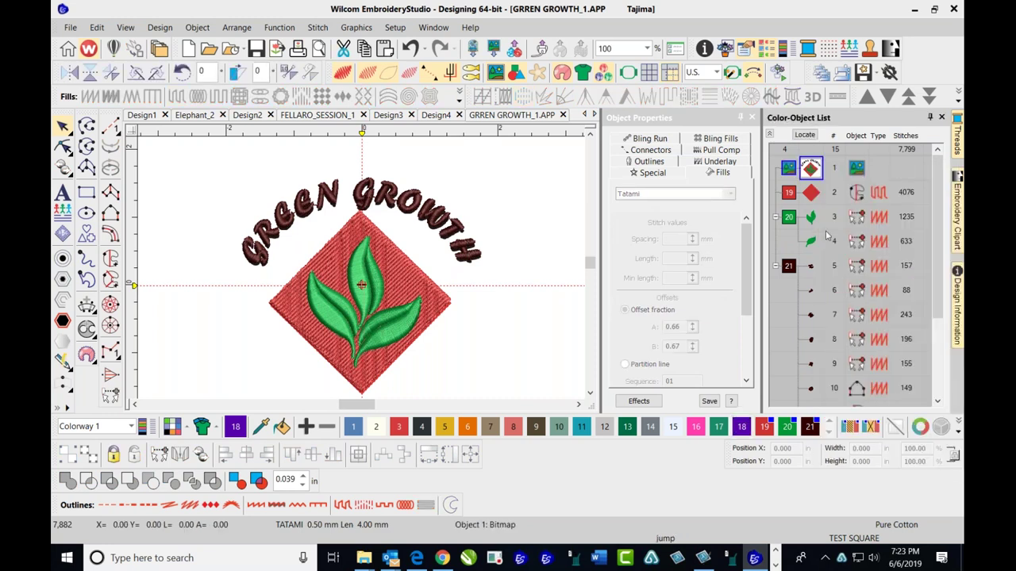
click(561, 168)
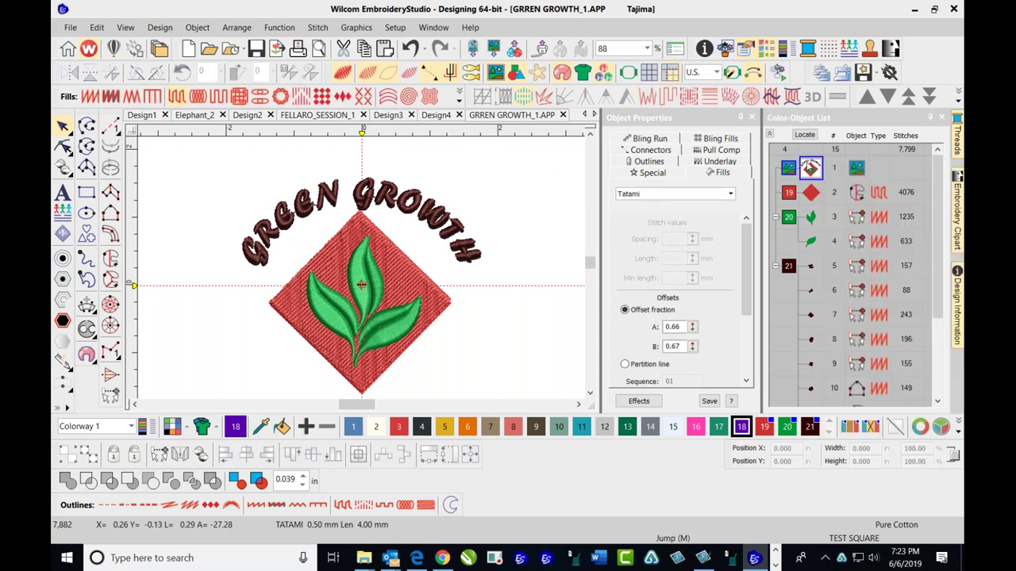
- Move the logo bitmap to position X 0, Y 0 and lock it again
click(785, 255)
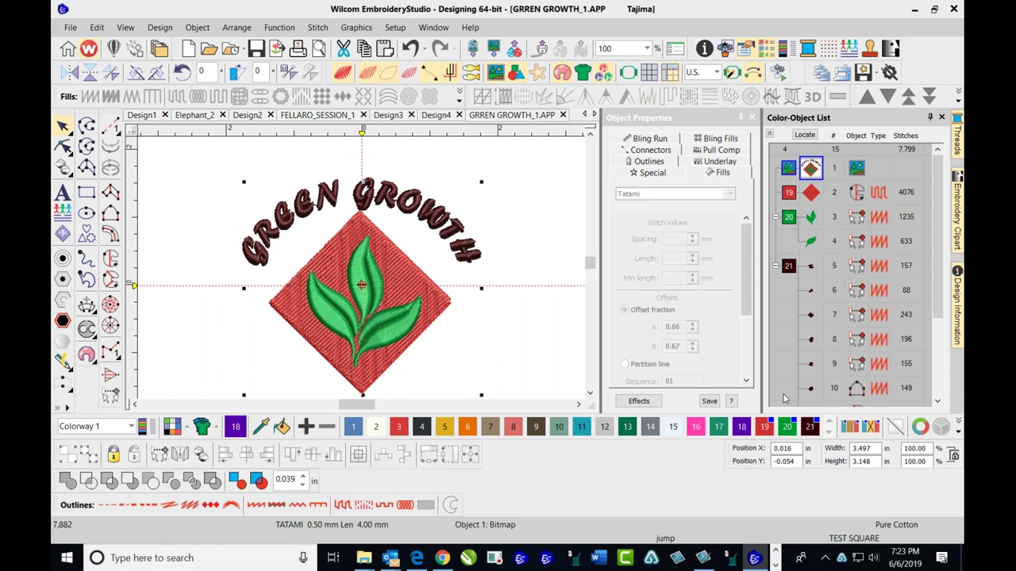
double_click(782, 449)
text(0)
key(Tab)
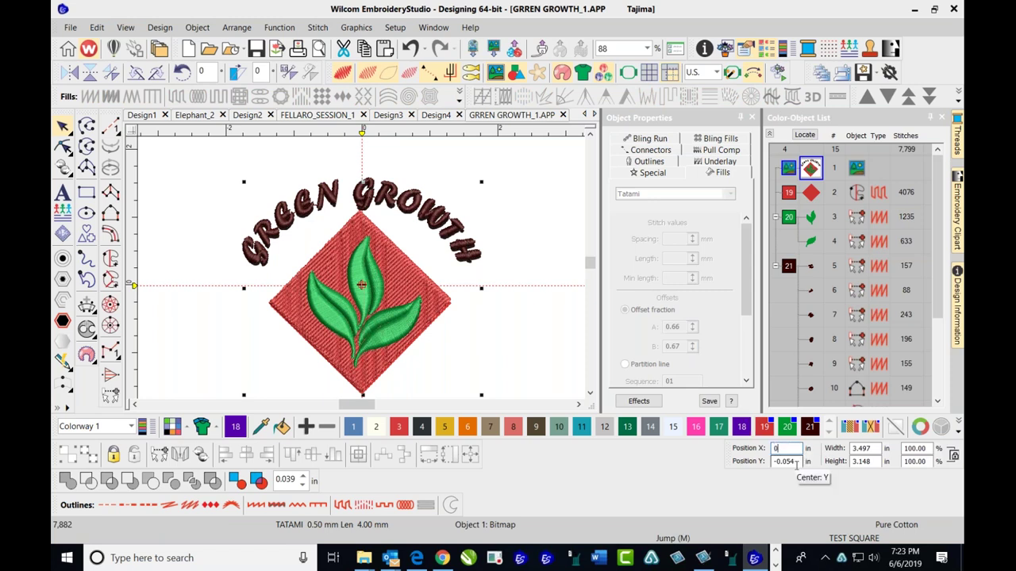
text(0)
key(Return)
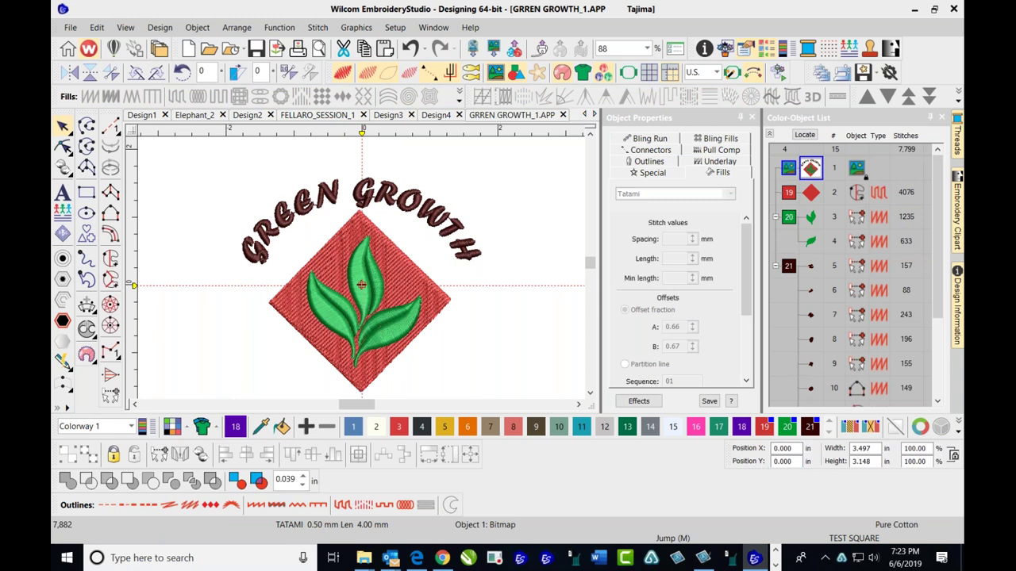
key(k)
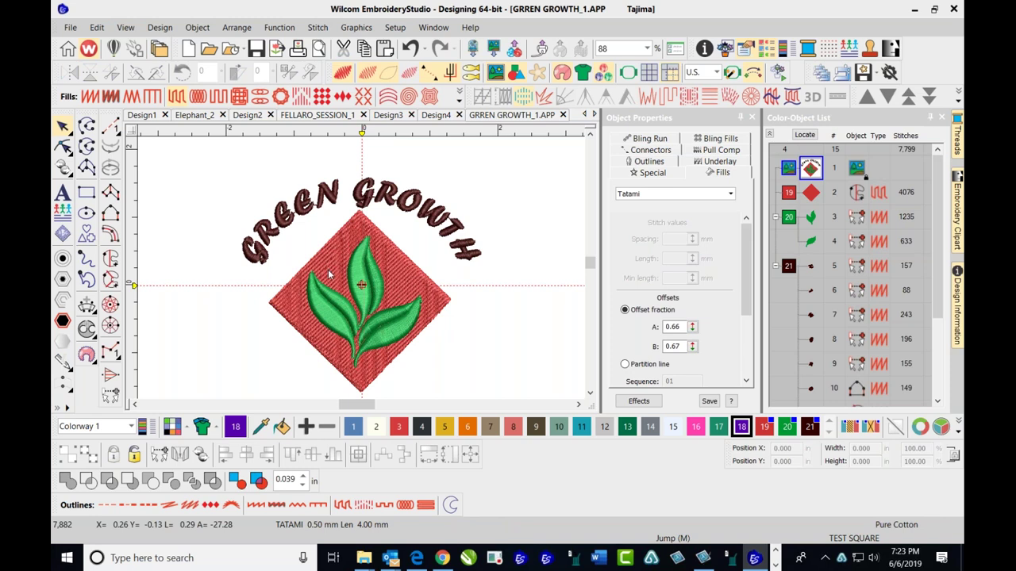
- Start saving a copy of the design in the Online Designs folder under Documents, A_2019 WILCOM ONLINE TRAINING
click(74, 29)
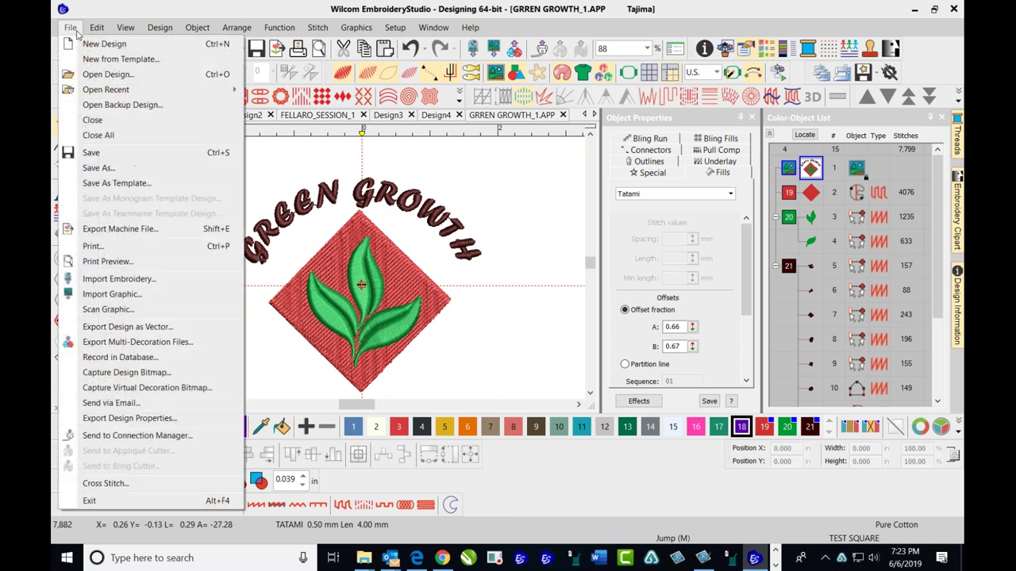
click(109, 169)
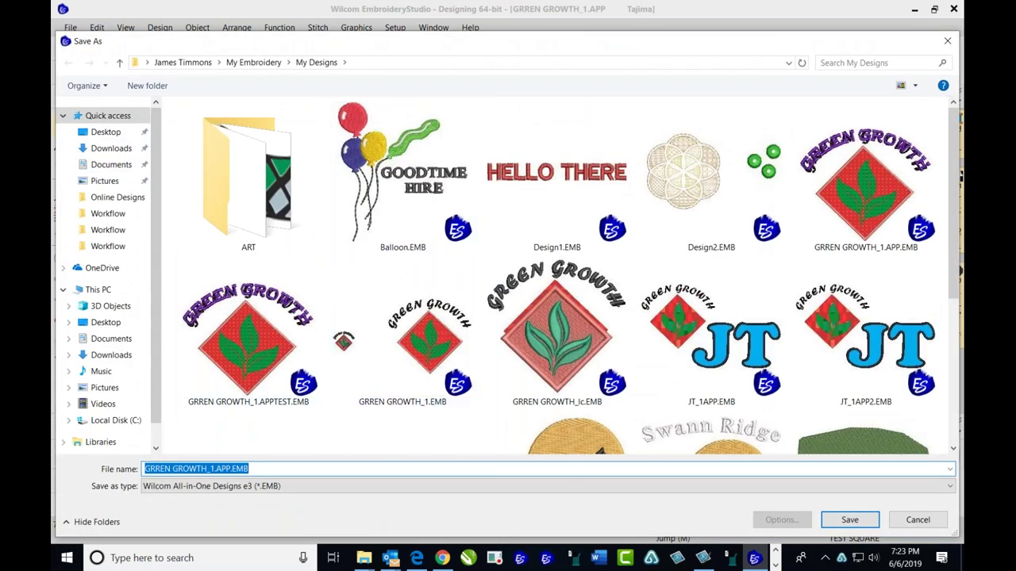
click(115, 165)
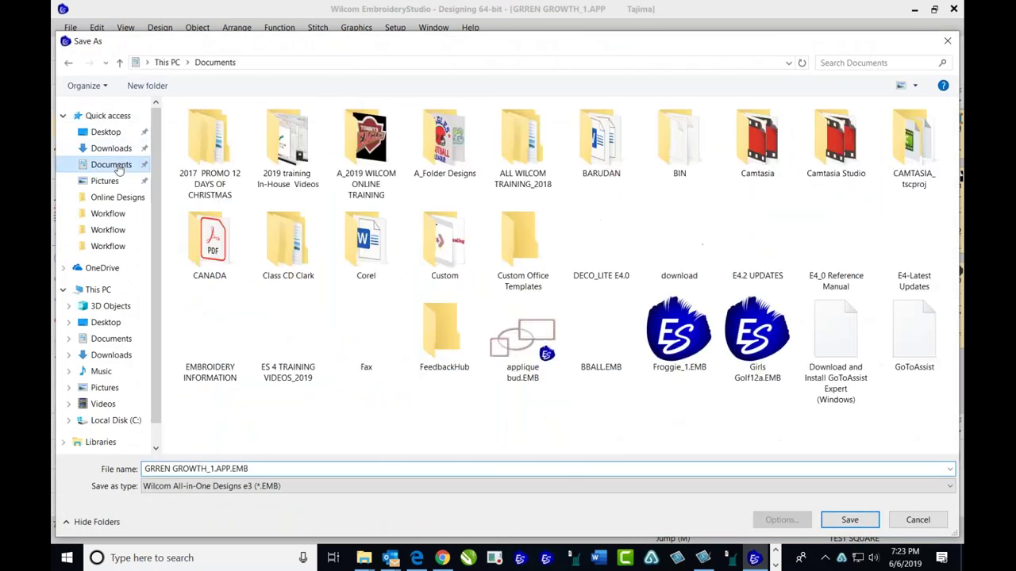
double_click(365, 151)
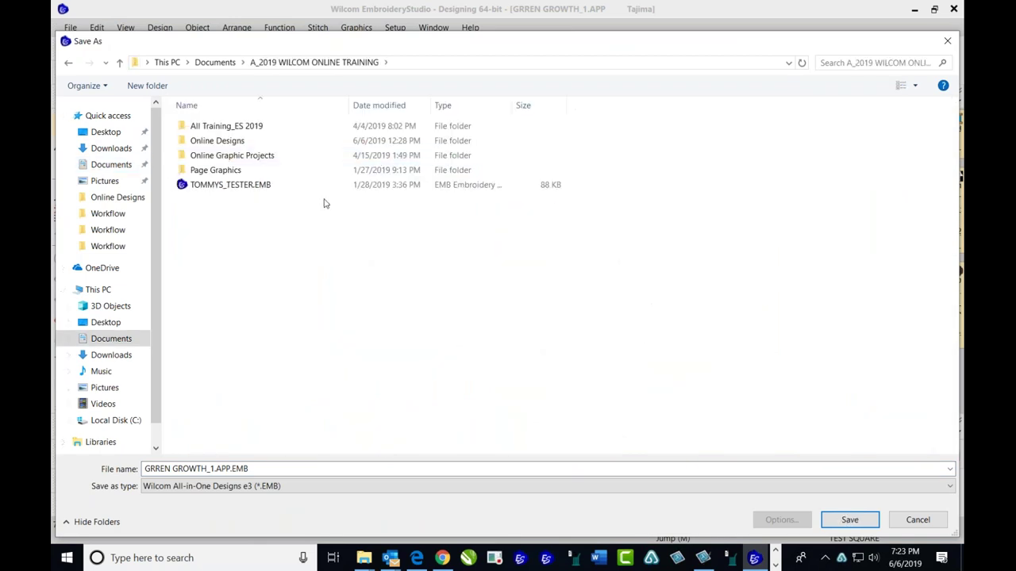
double_click(248, 141)
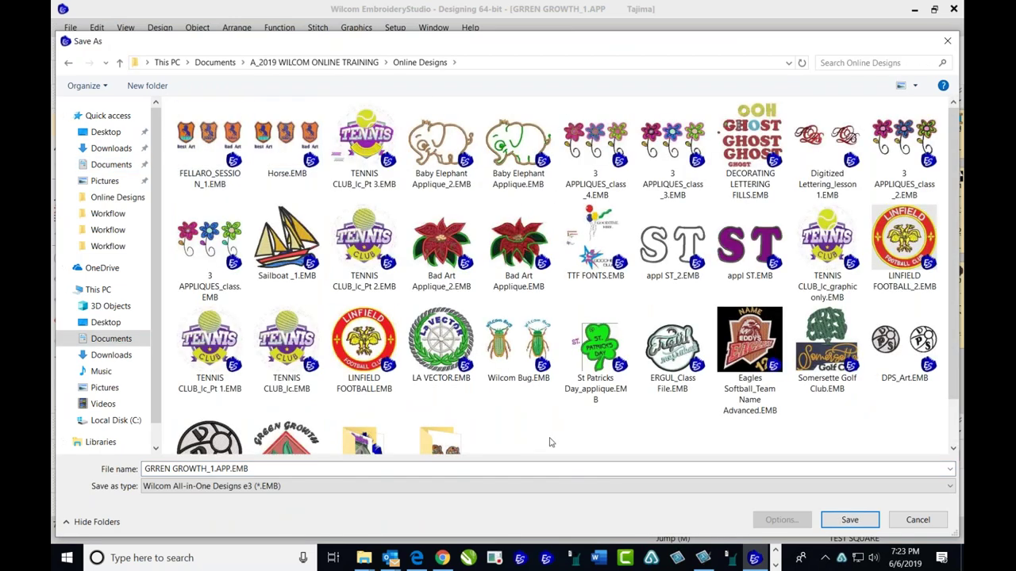
- Try to save the copy as GRREN GROWTH_lc in the Wilcom All-in-One Designs e3 format, declining to continue with unsupported features
double_click(257, 469)
click(256, 468)
key(BackSpace)
key(BackSpace)
key(BackSpace)
key(BackSpace)
key(BackSpace)
key(BackSpace)
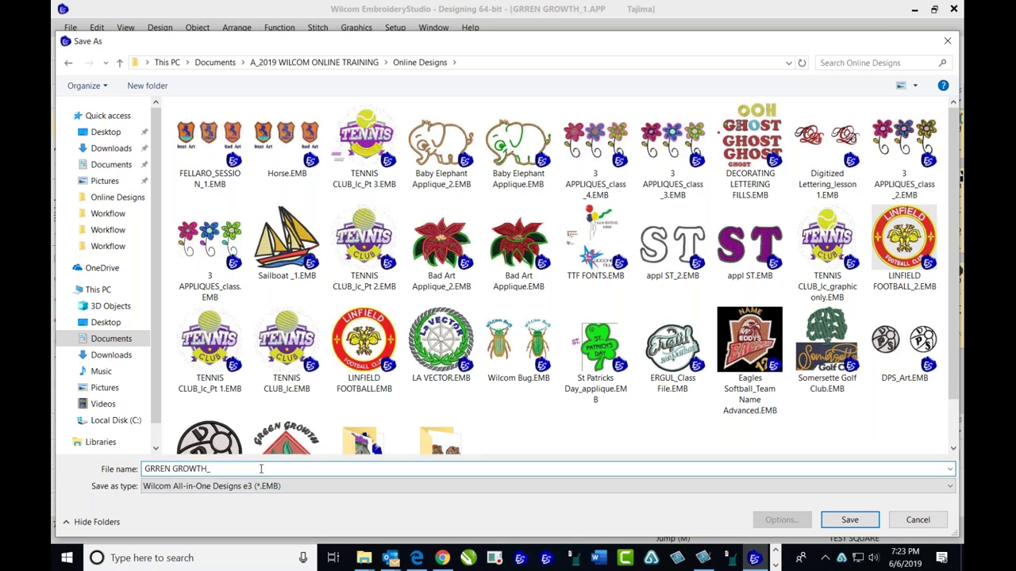
click(261, 468)
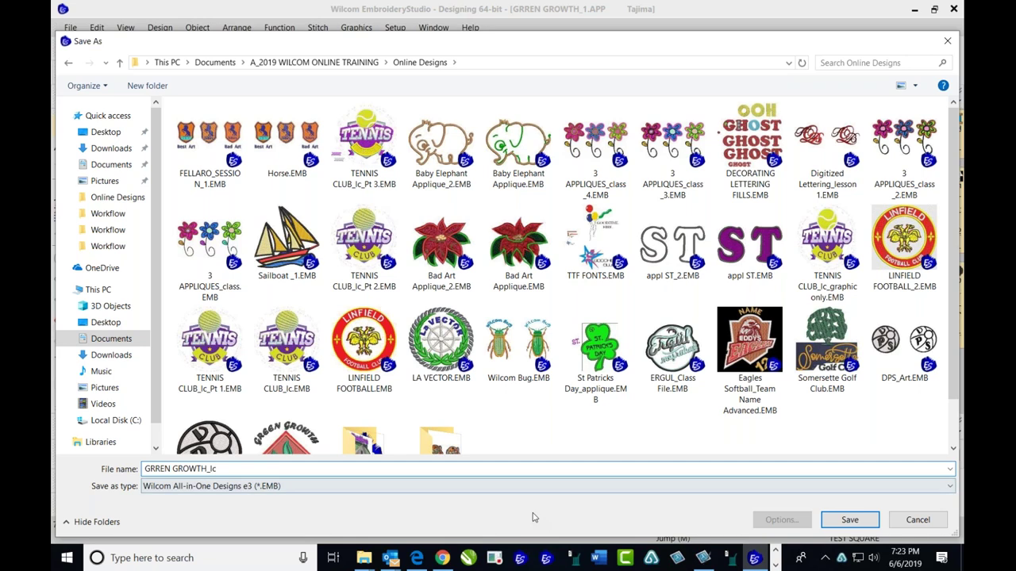
click(849, 520)
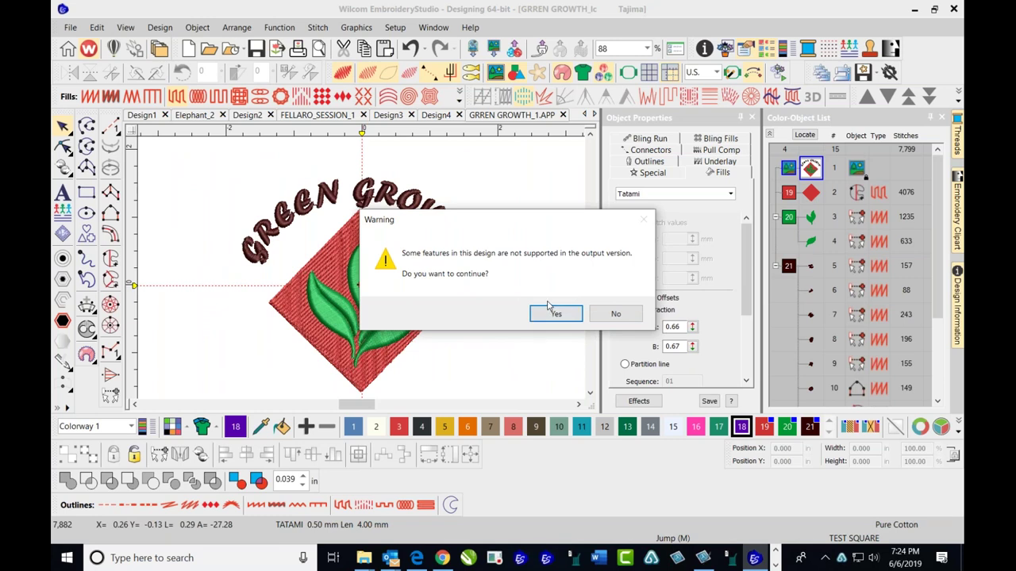
click(618, 314)
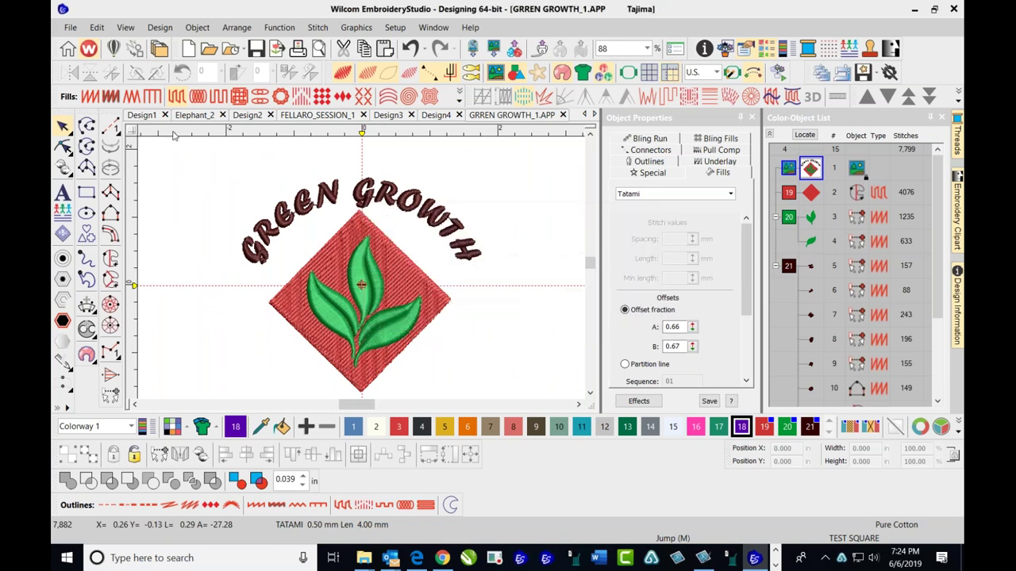
- Save the design as GRREN GROWTH_1.APP.EMB in the My Designs folder, replacing the existing file and continuing despite unsupported features
click(70, 27)
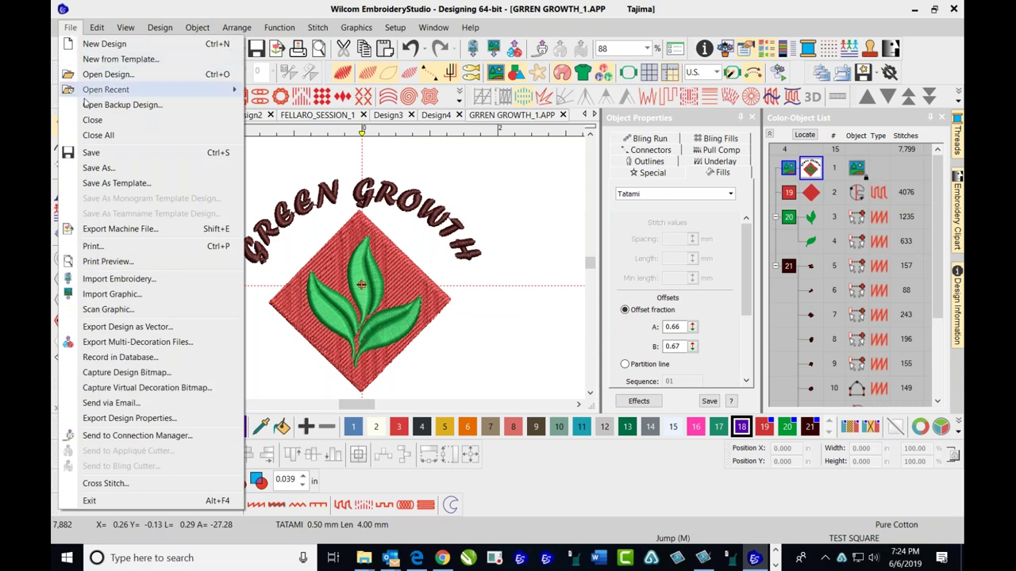
click(99, 168)
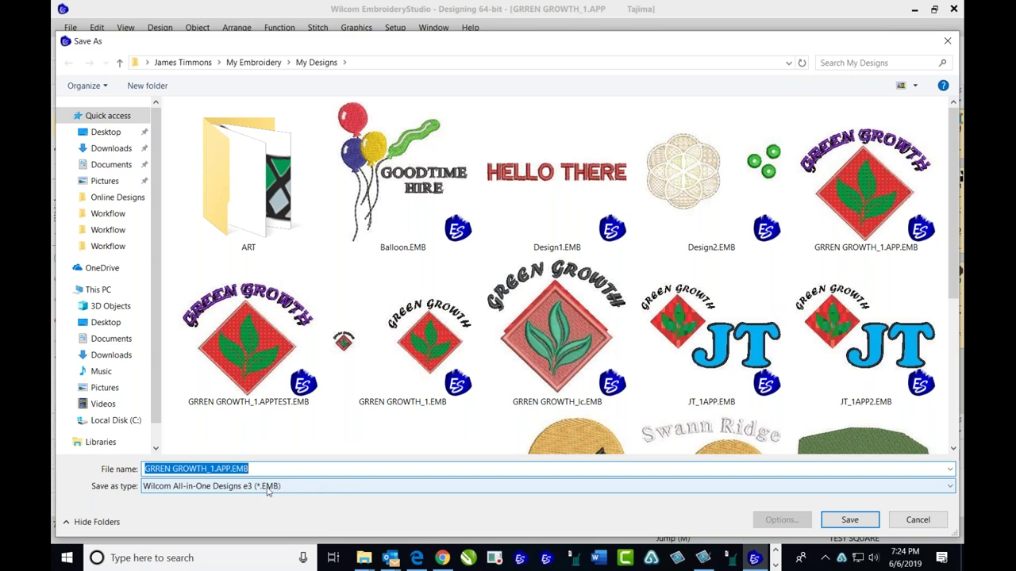
click(837, 520)
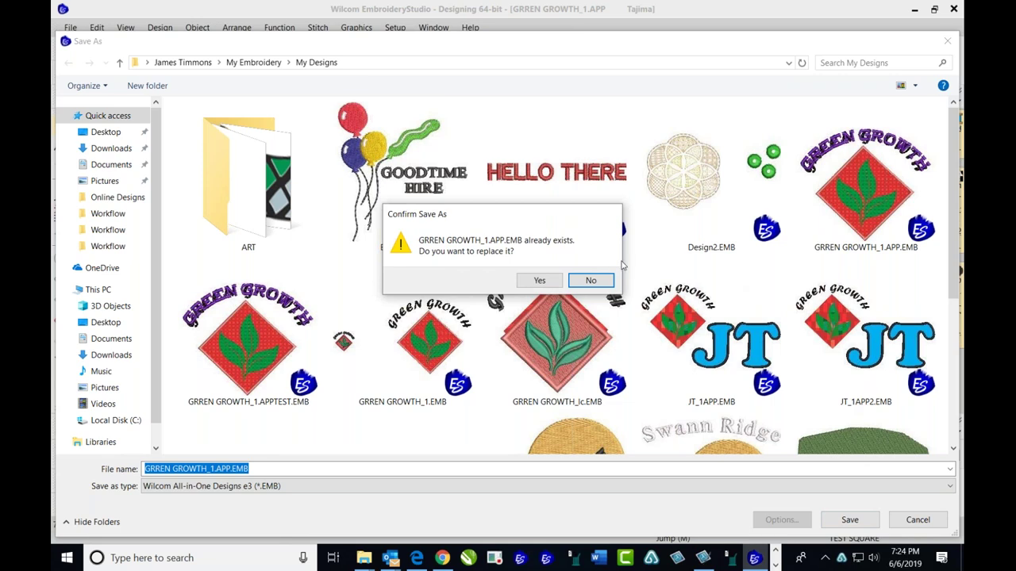
click(541, 281)
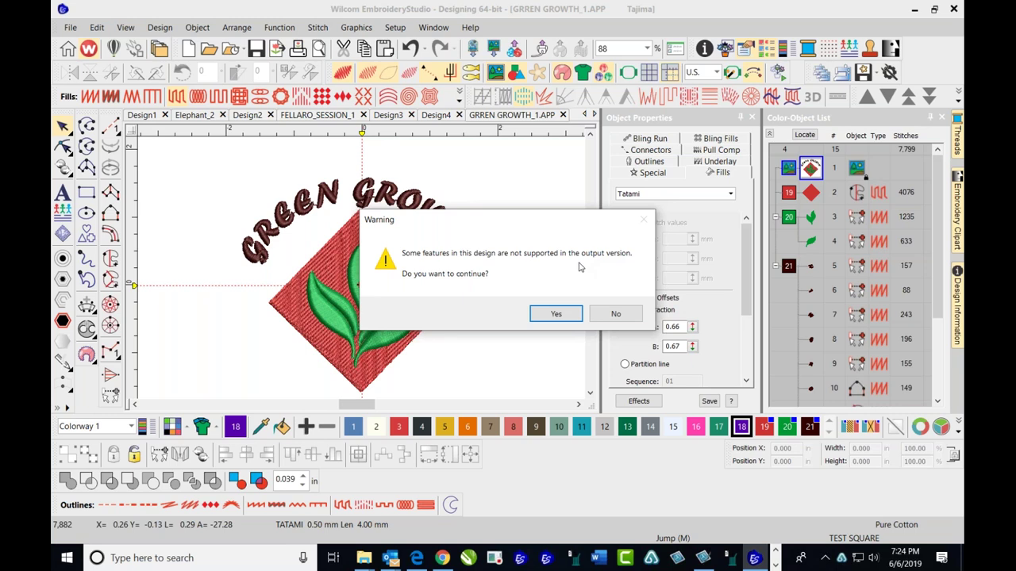
click(556, 314)
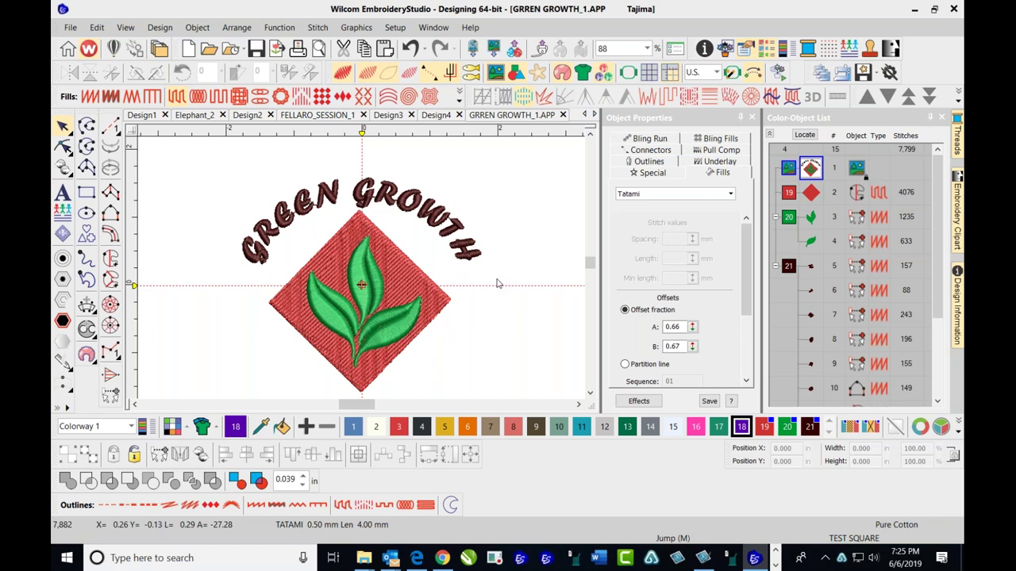
- Compare the flat stitches, the object outlines and the original bitmap by toggling their display, and return to the realistic stitch view
key(t)
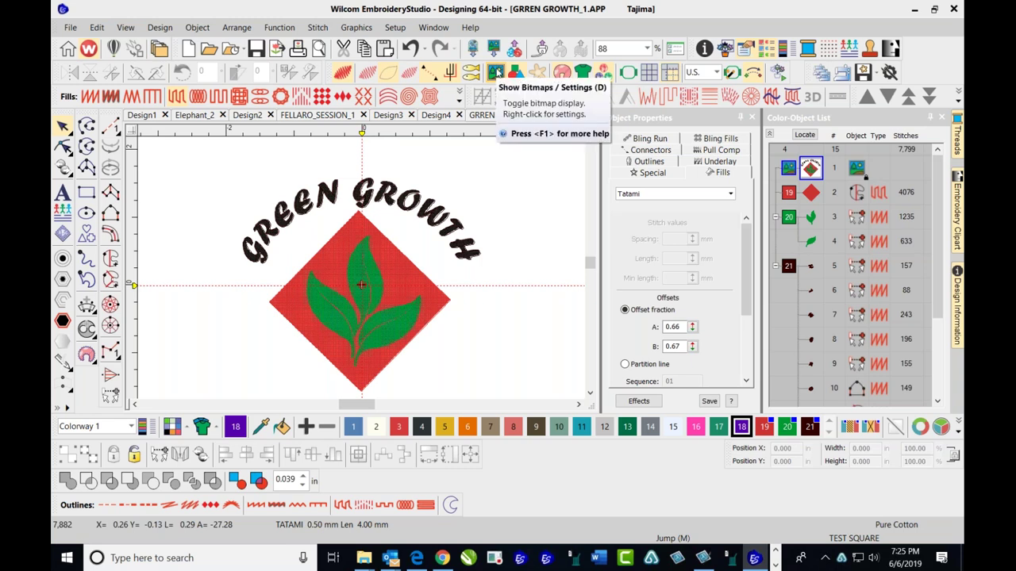
click(497, 73)
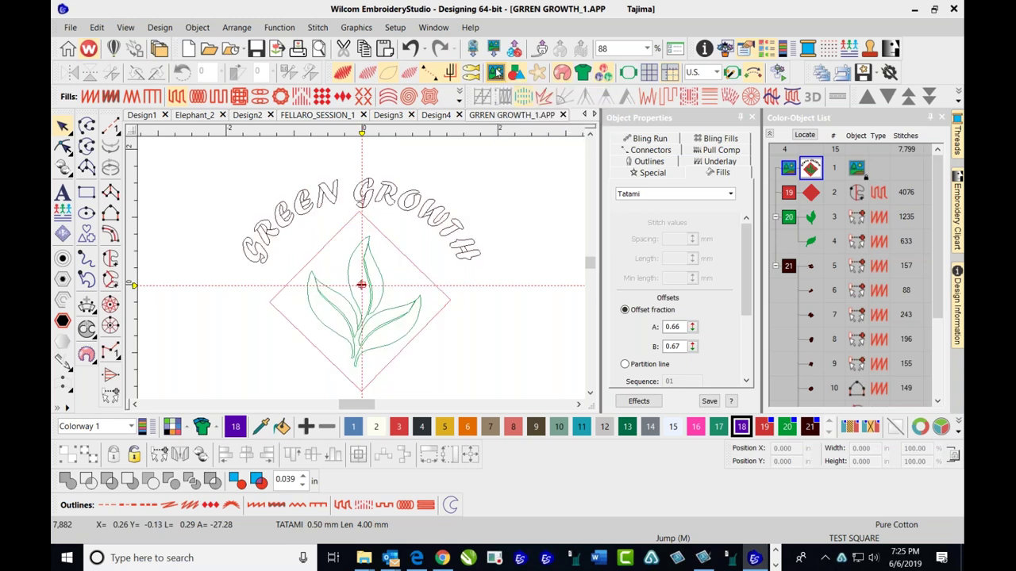
click(497, 73)
click(497, 73)
click(497, 73)
click(497, 73)
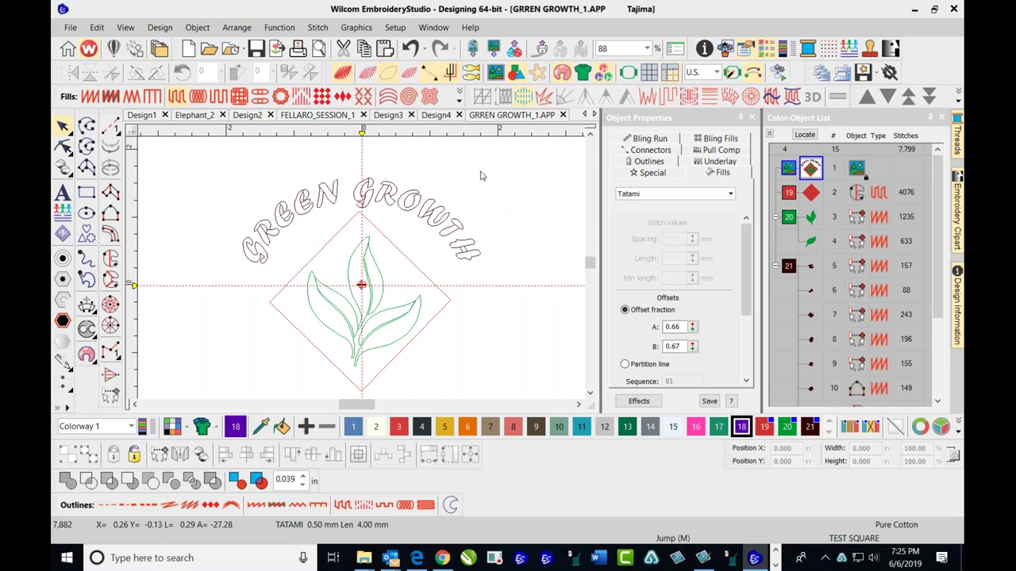
click(368, 74)
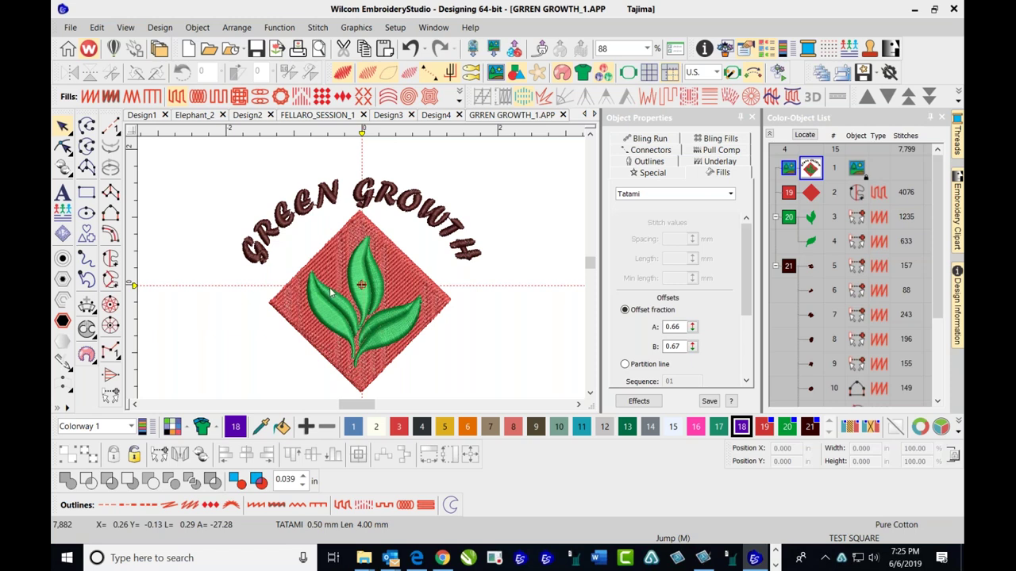
- Play the stitching sequence in Stitch Player, slowing it to 1920 s/m and 2160 s/m, speeding it up to 12060 s/m, and close the player
scroll(339, 290, up, 1)
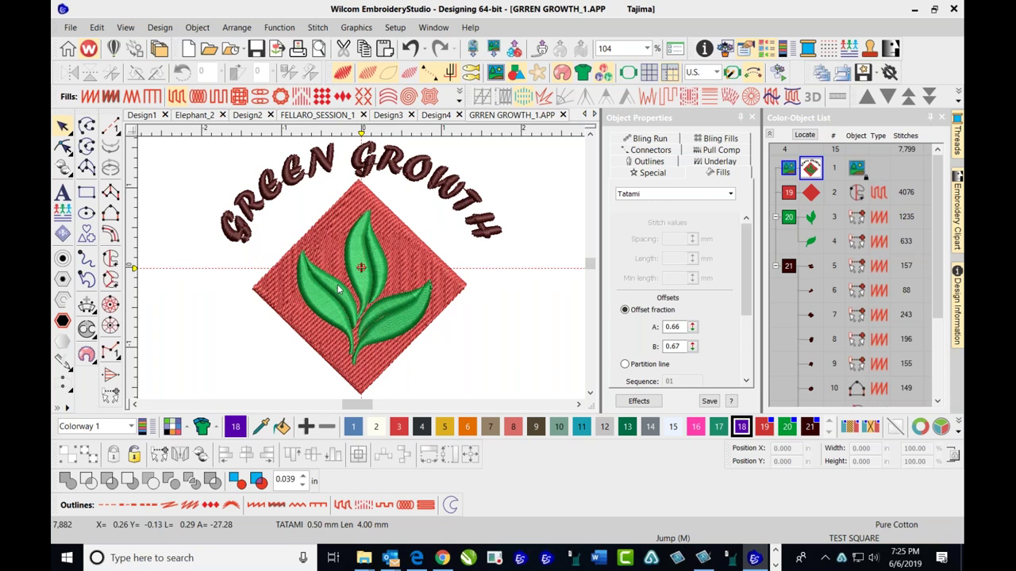
key(1)
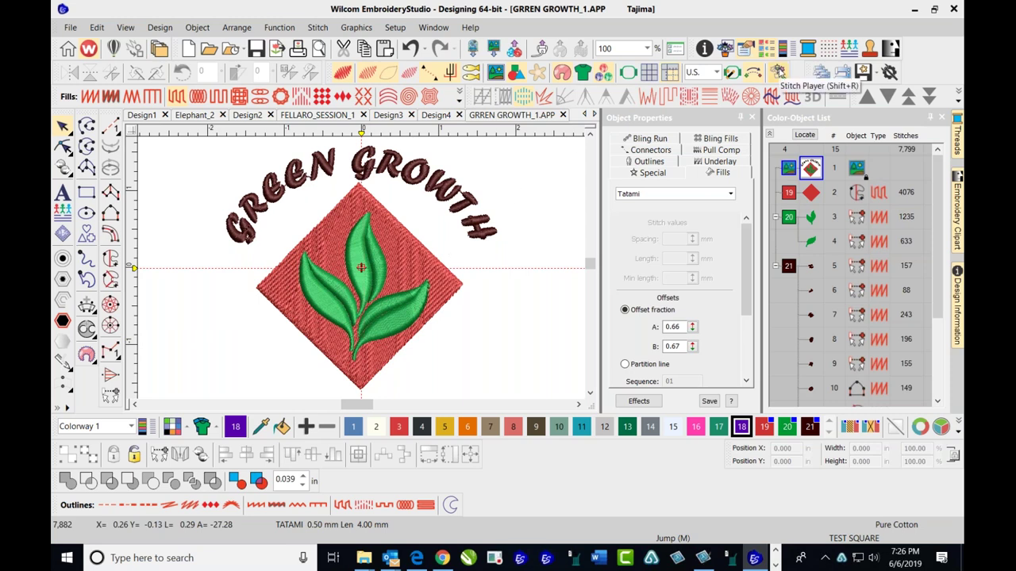
click(778, 73)
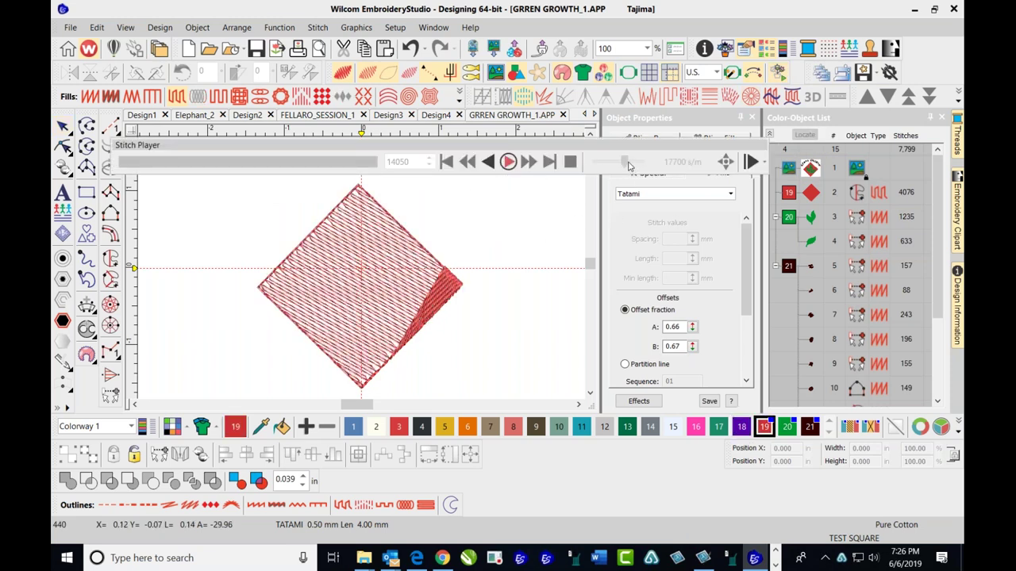
drag(624, 162, 609, 164)
scroll(408, 243, down, 1)
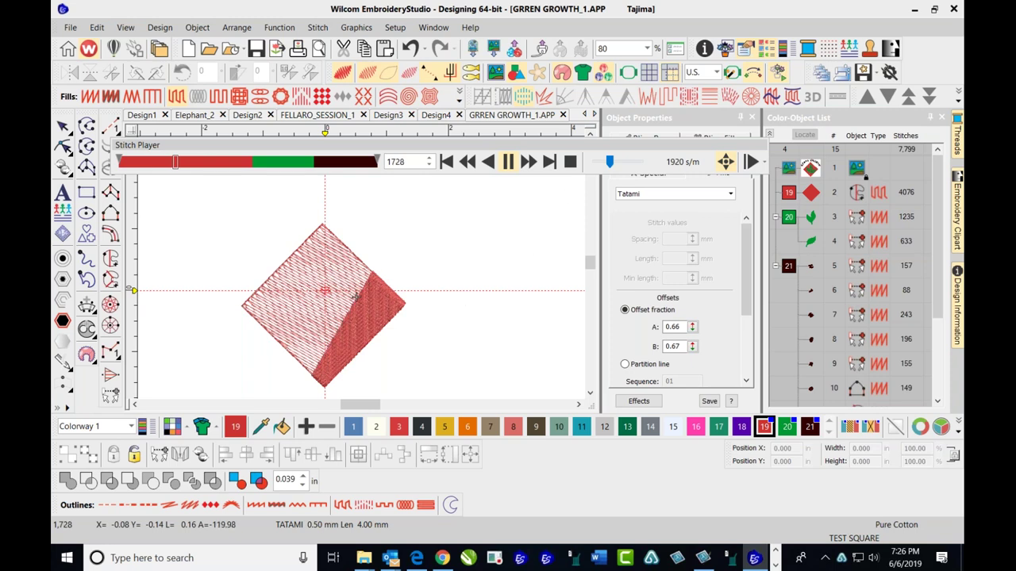
click(613, 164)
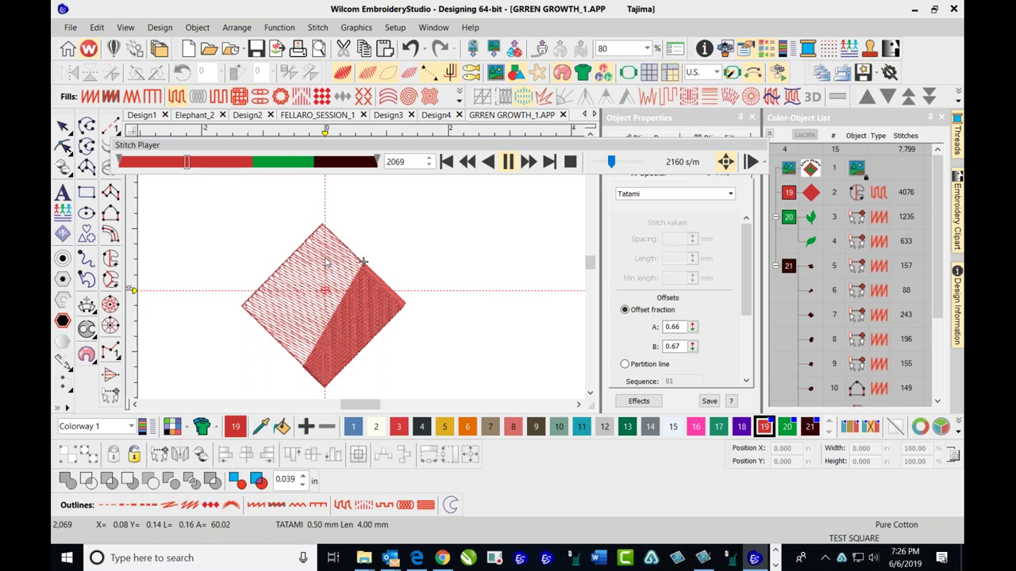
drag(612, 162, 625, 164)
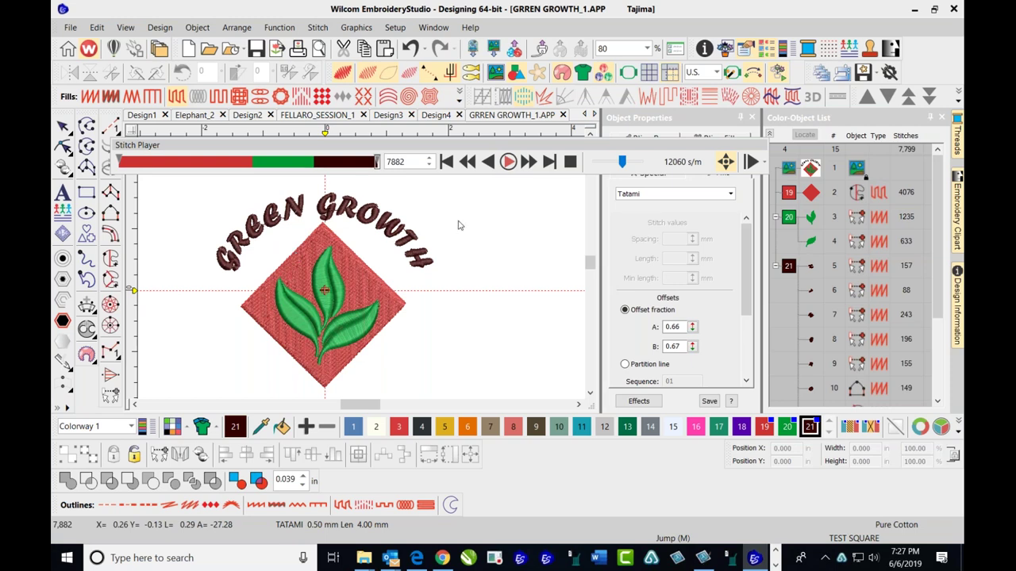
click(62, 127)
key(Escape)
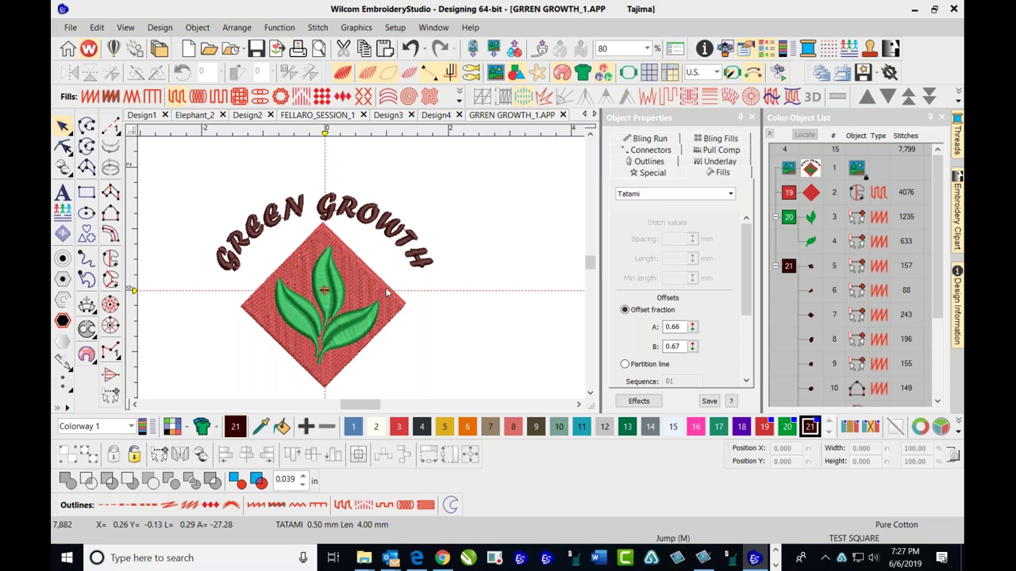
- Open the red diamond fill for reshaping, try a stitch angle of 15°, and undo the angle change
click(388, 285)
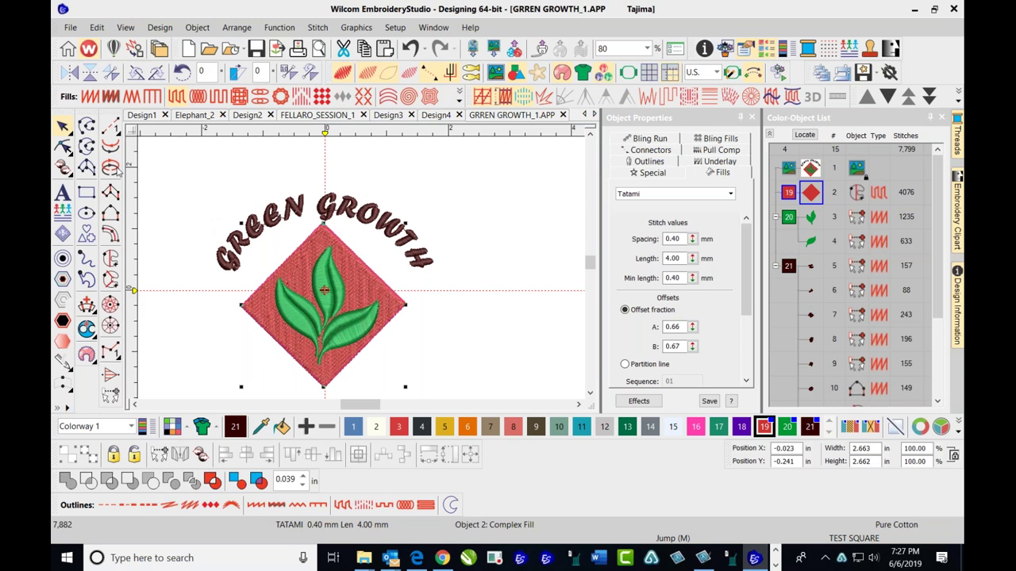
click(65, 148)
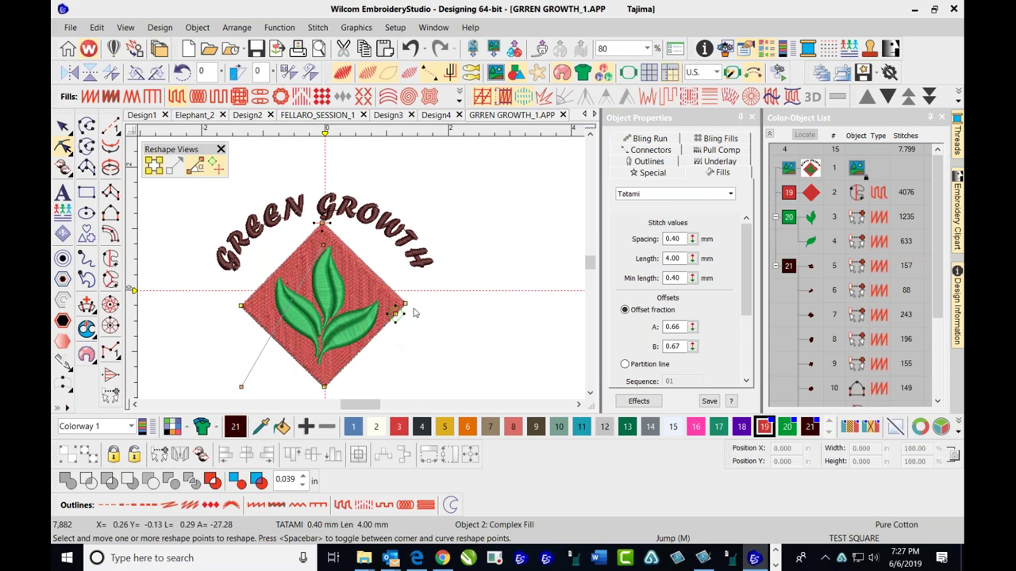
click(323, 246)
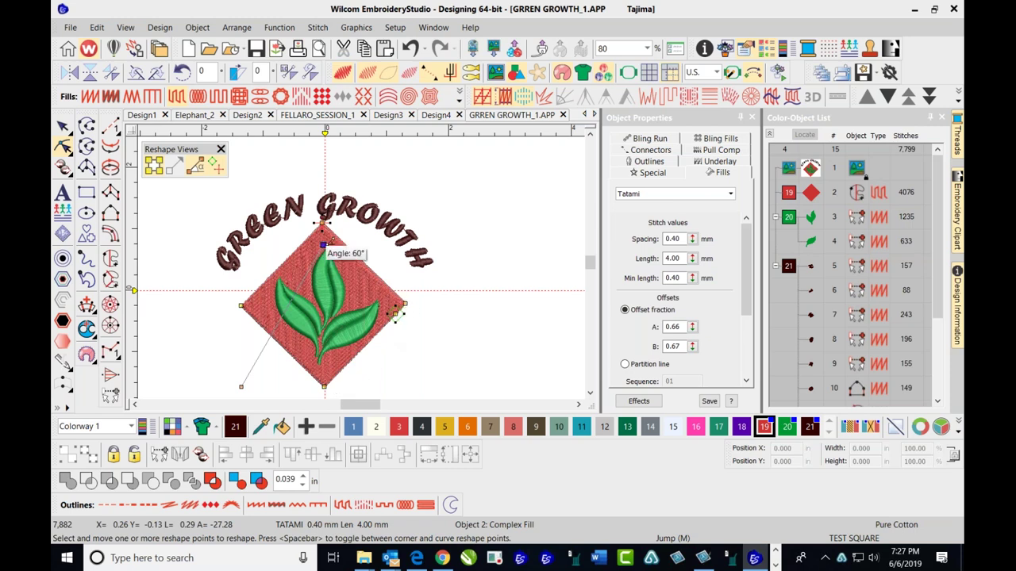
drag(325, 245, 468, 322)
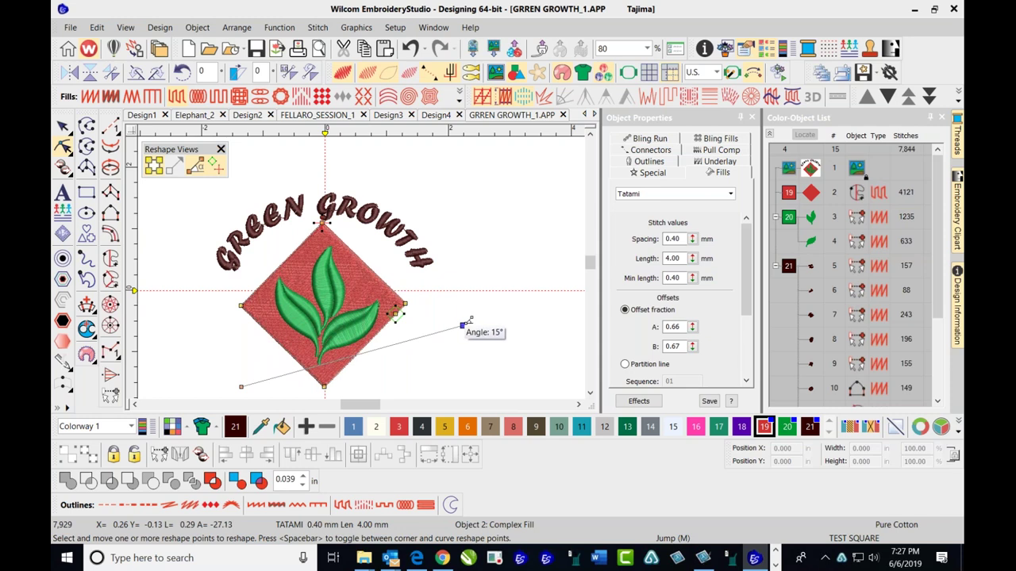
click(410, 48)
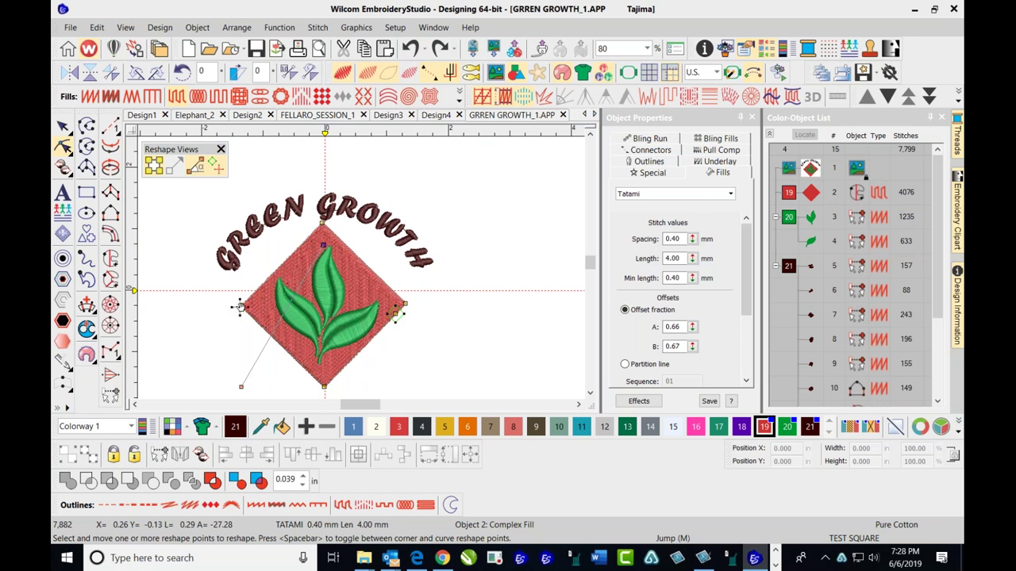
- Move the diamond fill's top entry/exit marker to its left corner and swing the stitch angle line down to a shallow slope
click(240, 307)
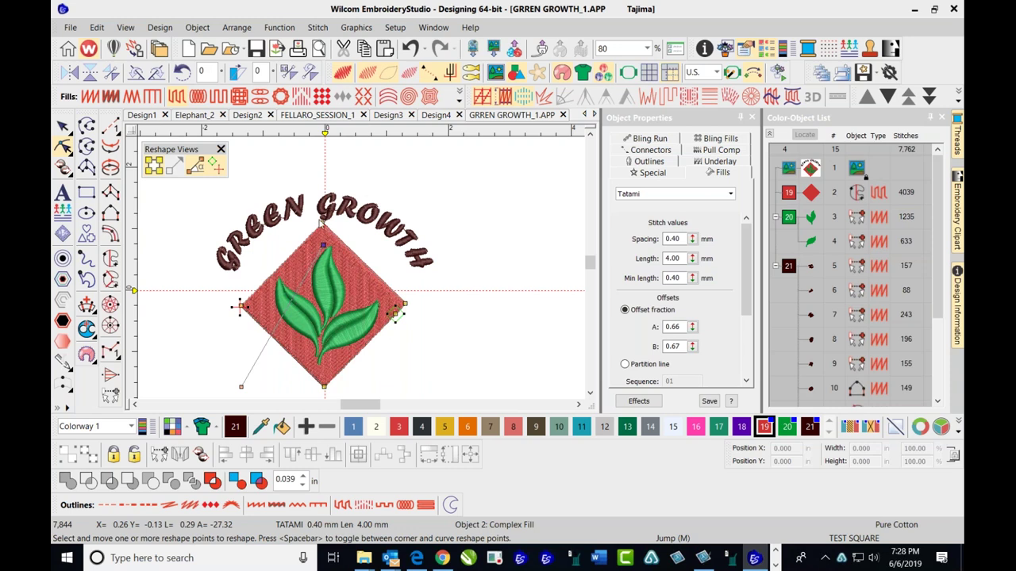
drag(246, 309, 239, 304)
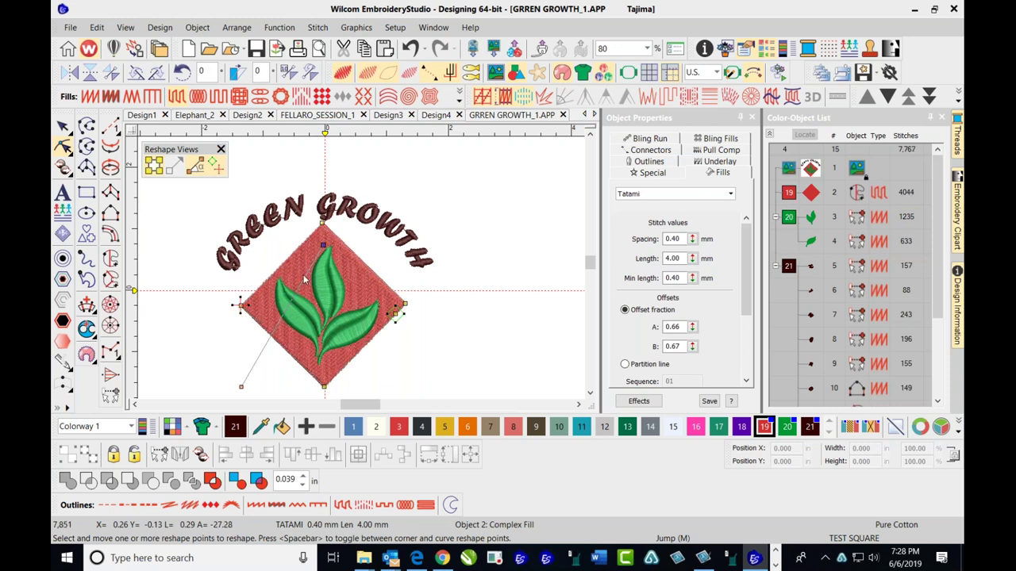
mouse_move(322, 253)
mouse_down()
mouse_move(361, 266)
mouse_move(403, 322)
mouse_move(426, 327)
mouse_up()
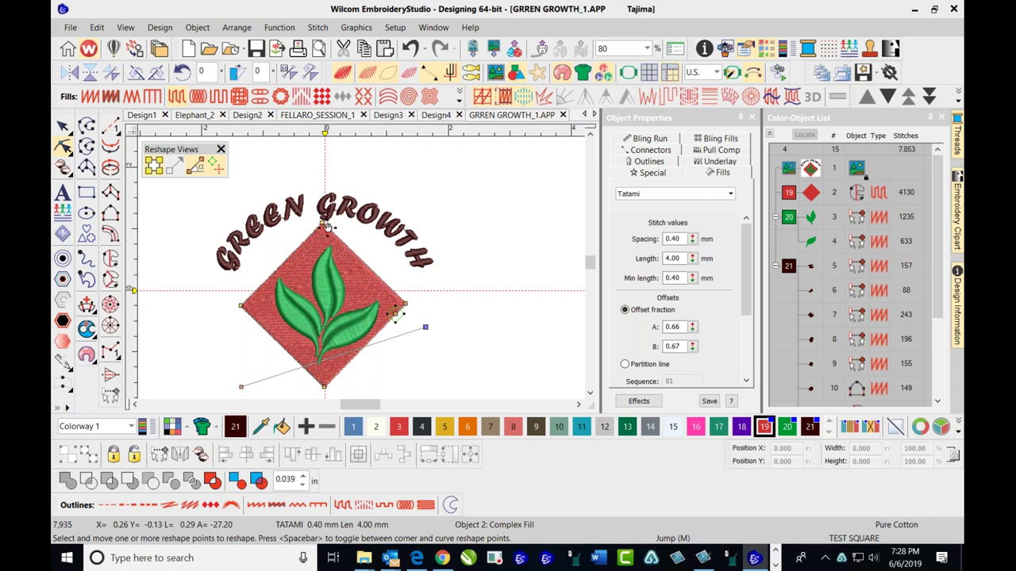
- Position one entry/exit marker at the diamond's top corner and move the other from near the right corner to the base of the leaves
drag(323, 226, 322, 226)
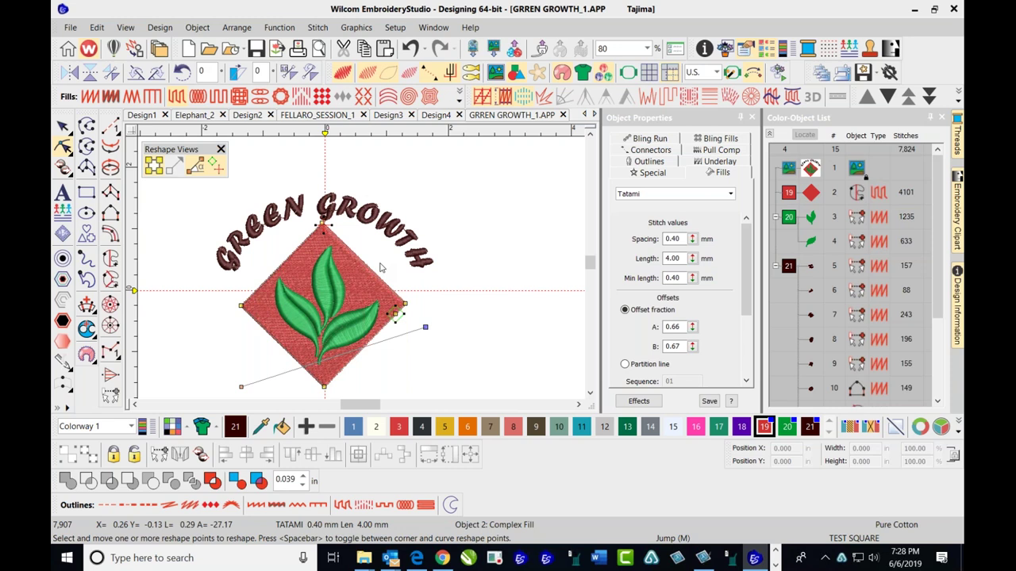
scroll(301, 237, up, 3)
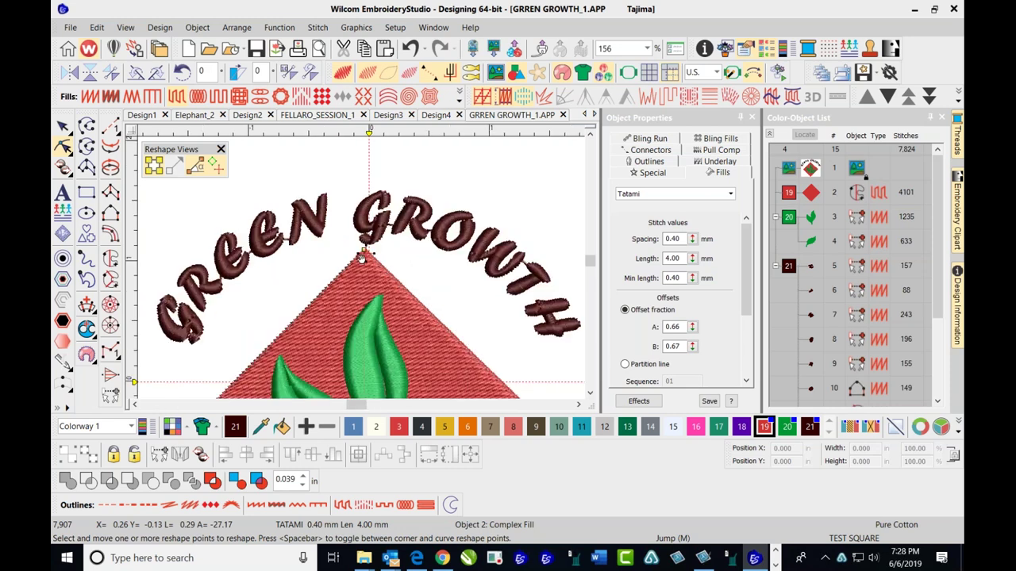
drag(363, 251, 364, 251)
scroll(364, 270, down, 2)
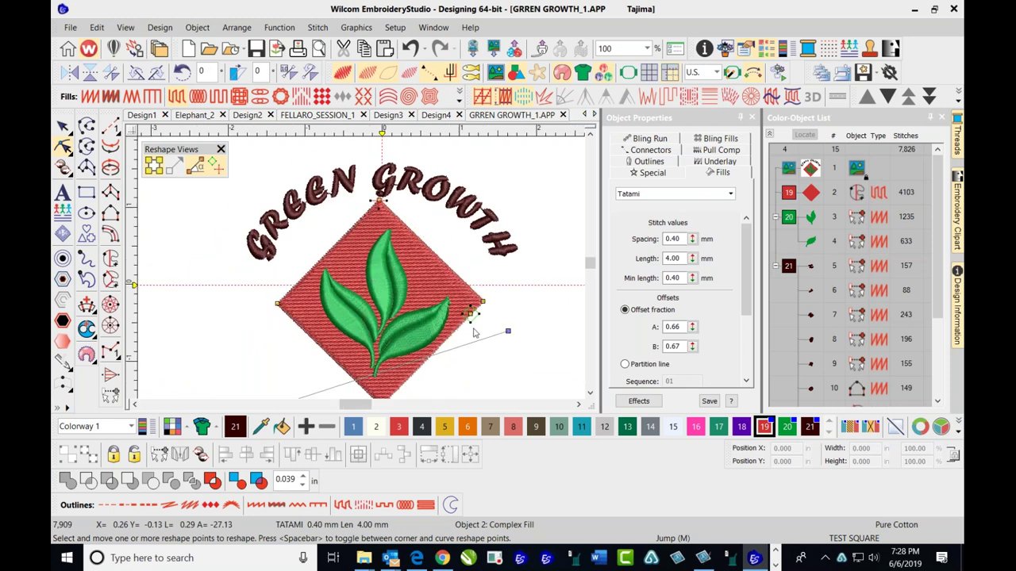
drag(473, 315, 470, 314)
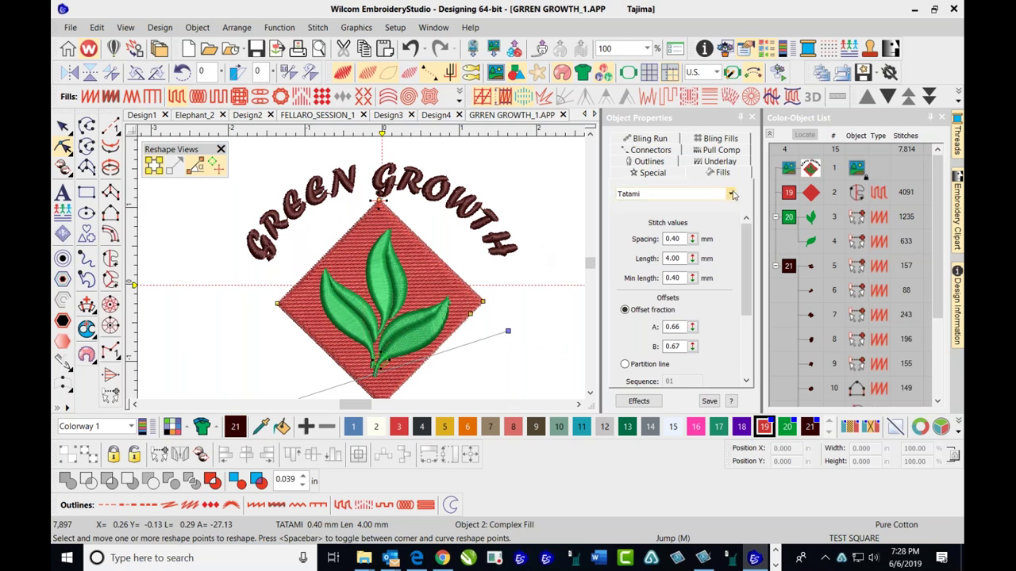
- Set the diamond's Tatami stitch spacing to 0.38 mm and stitch length to 3.8 mm
double_click(673, 239)
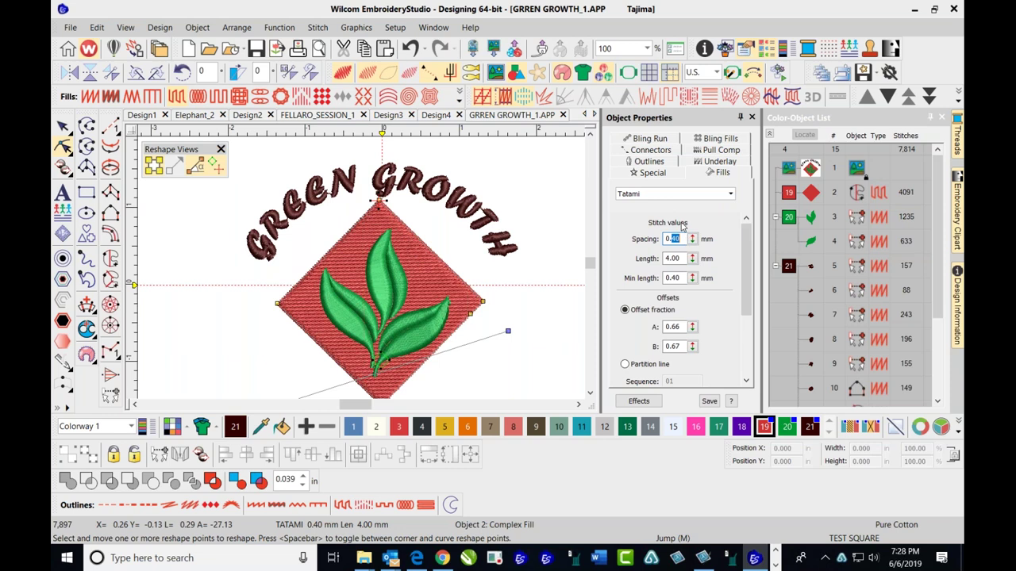
text(0.38)
click(682, 258)
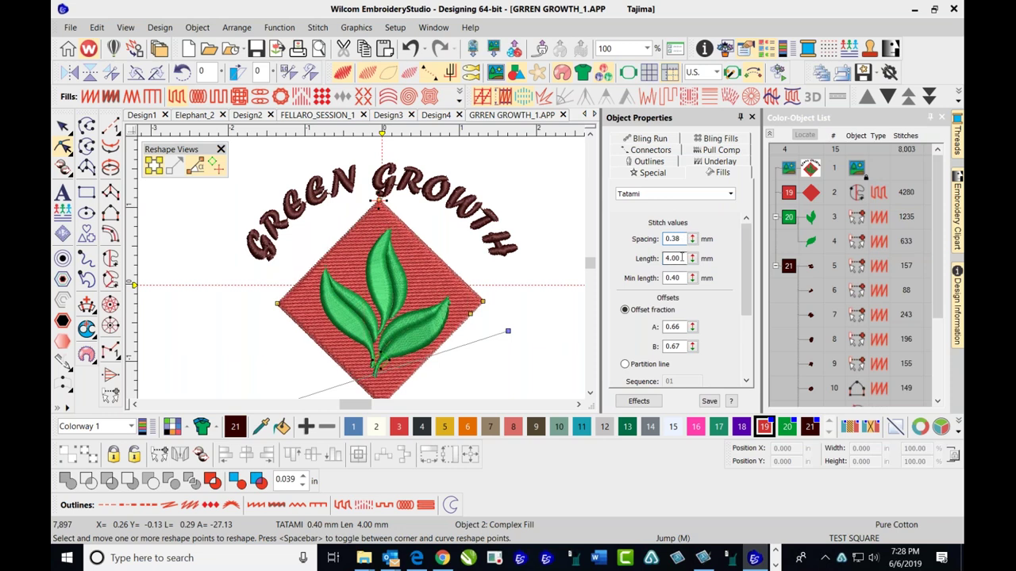
double_click(675, 258)
text(3.8)
- Save the diamond's current object properties as the default template object properties, accepting the change to the Normal template
click(710, 401)
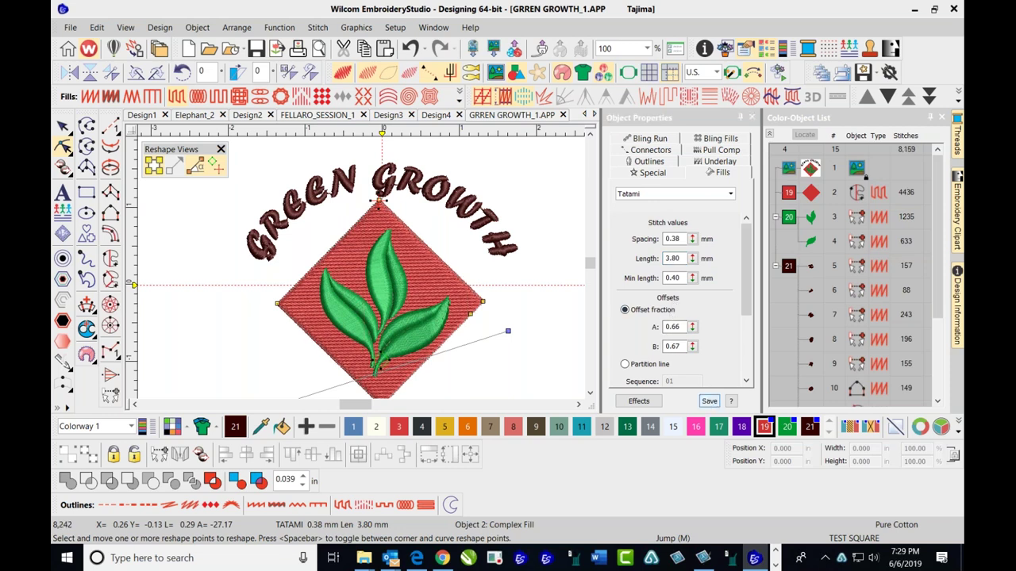
click(709, 400)
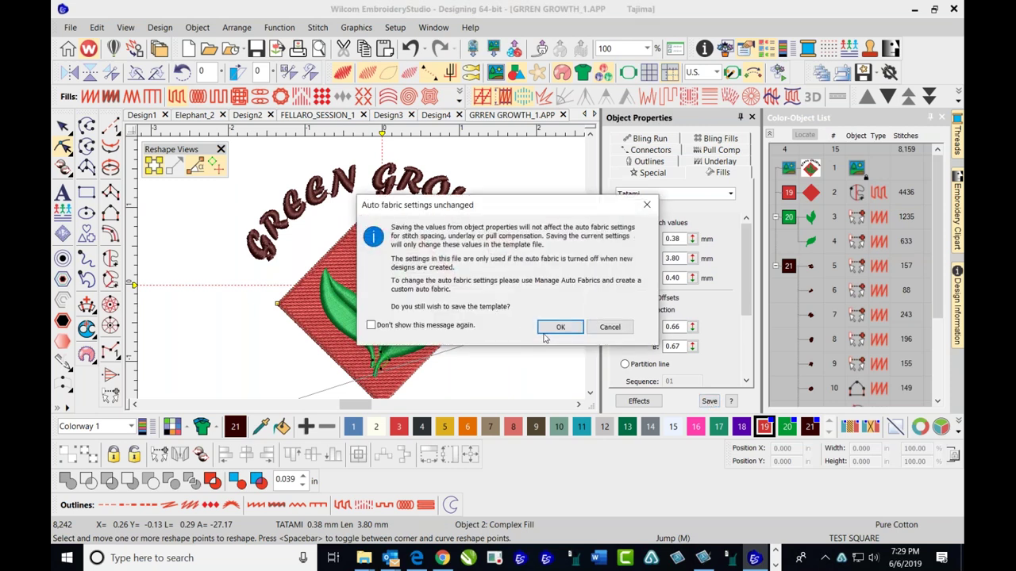
click(559, 330)
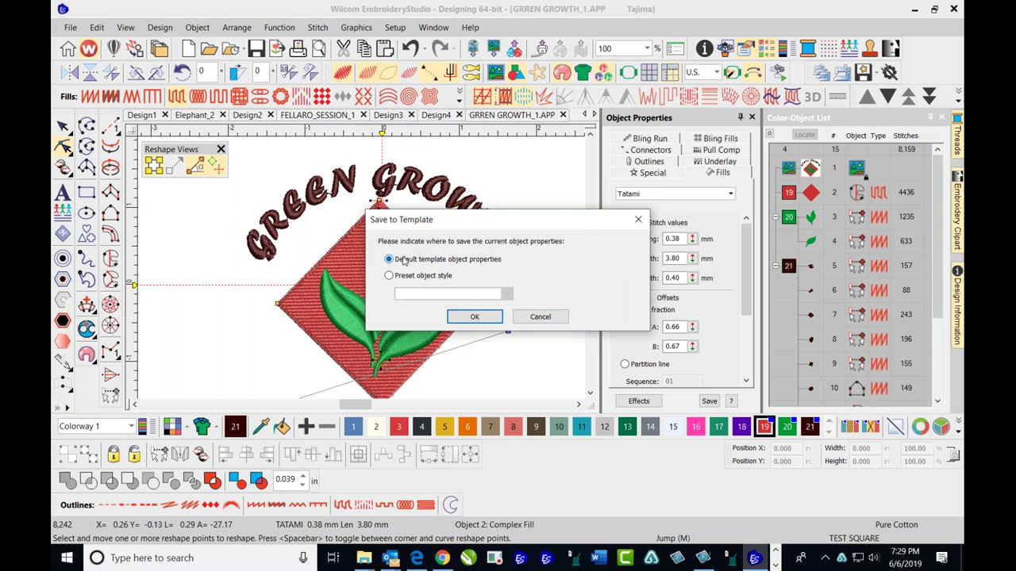
click(475, 317)
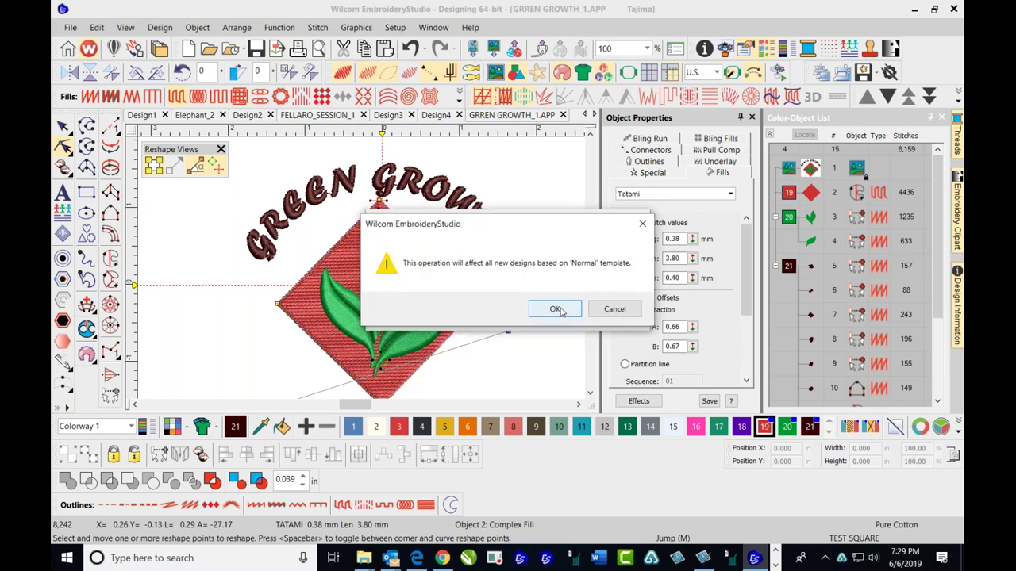
click(555, 310)
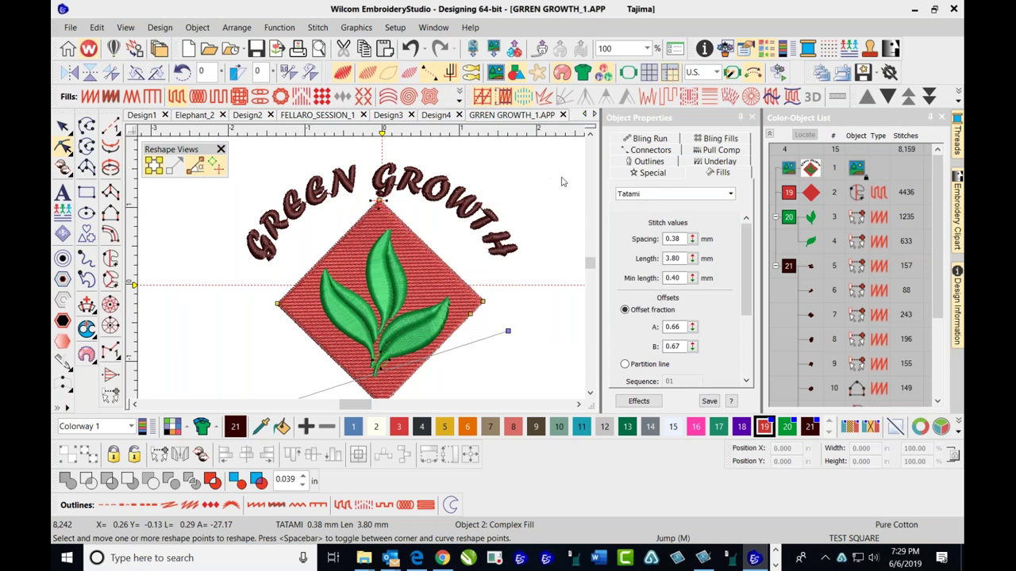
- End the reshaping of the diamond, deselect it, and inspect its fill around the leaves
click(669, 238)
click(678, 258)
click(64, 128)
click(186, 238)
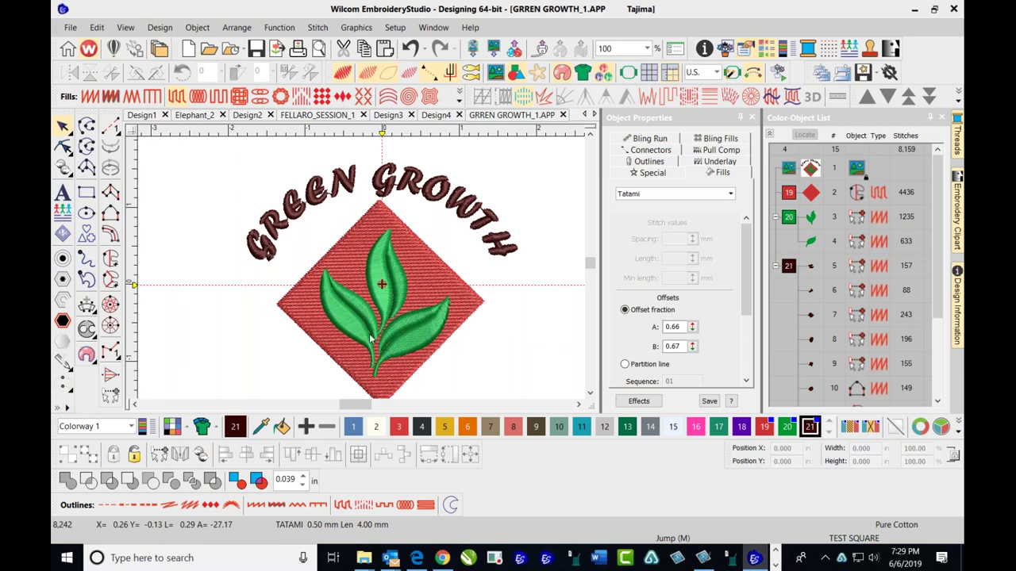
scroll(381, 340, up, 4)
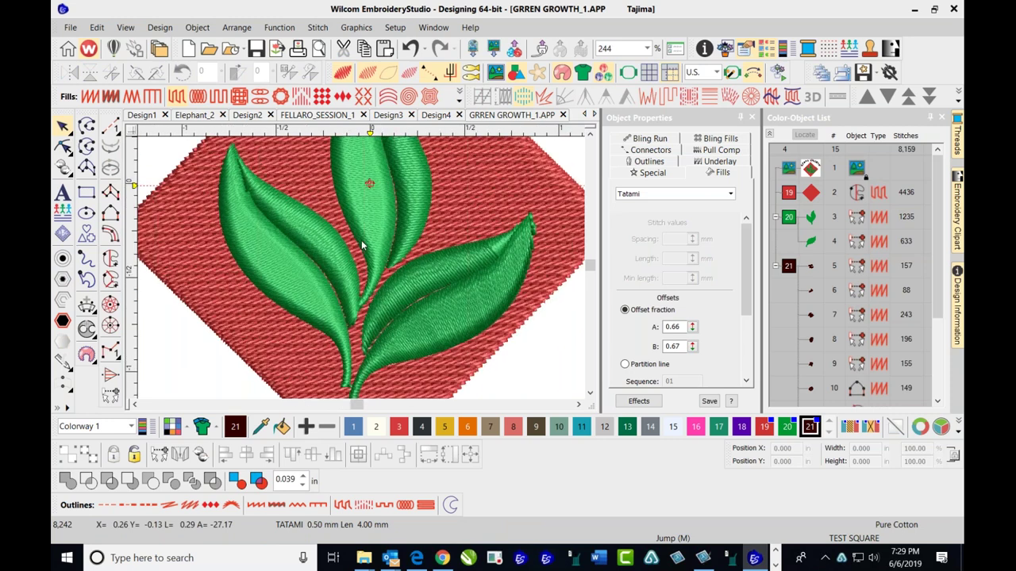
scroll(400, 300, down, 1)
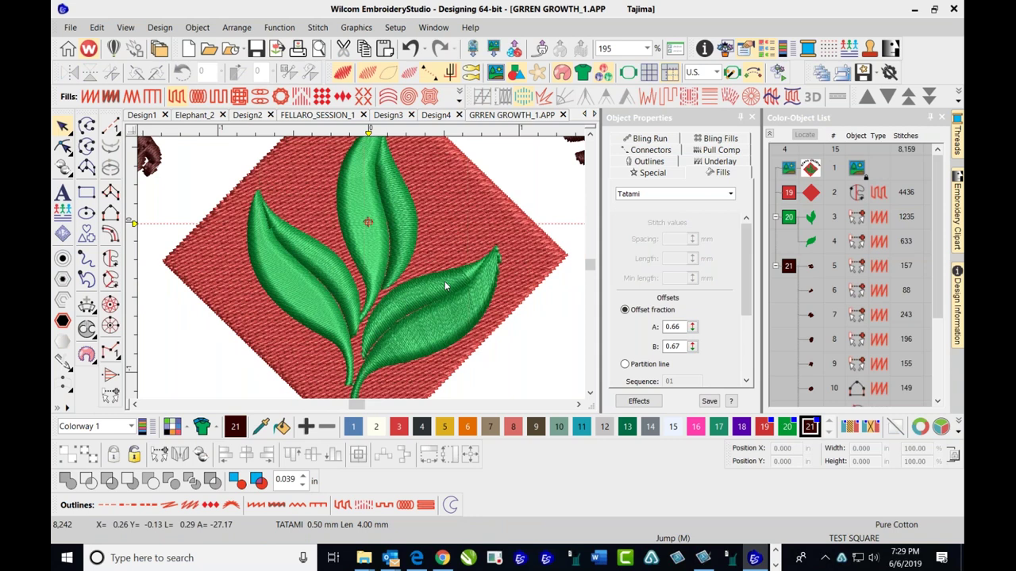
- Turn off the realistic stitch view and hide the red diamond object
click(364, 74)
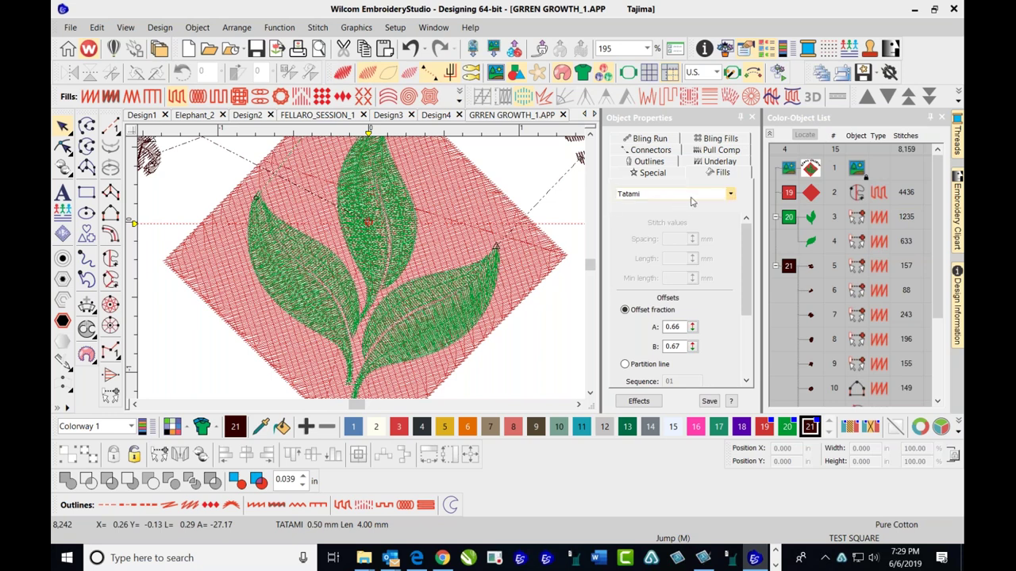
click(812, 194)
right_click(812, 193)
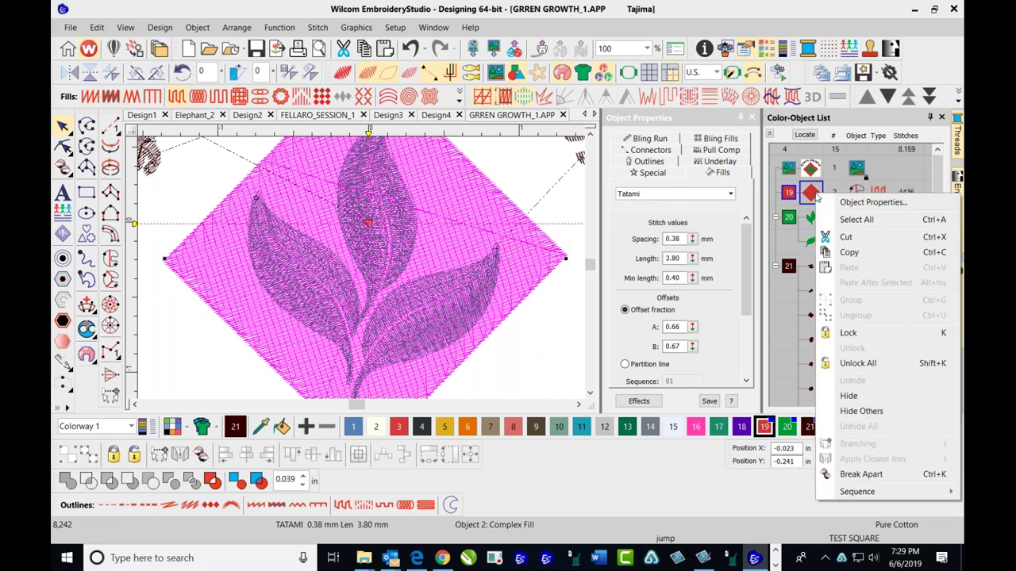
click(856, 401)
- Inspect the leaves' stitch lines up close and switch the measurement units to Metric
scroll(361, 278, down, 1)
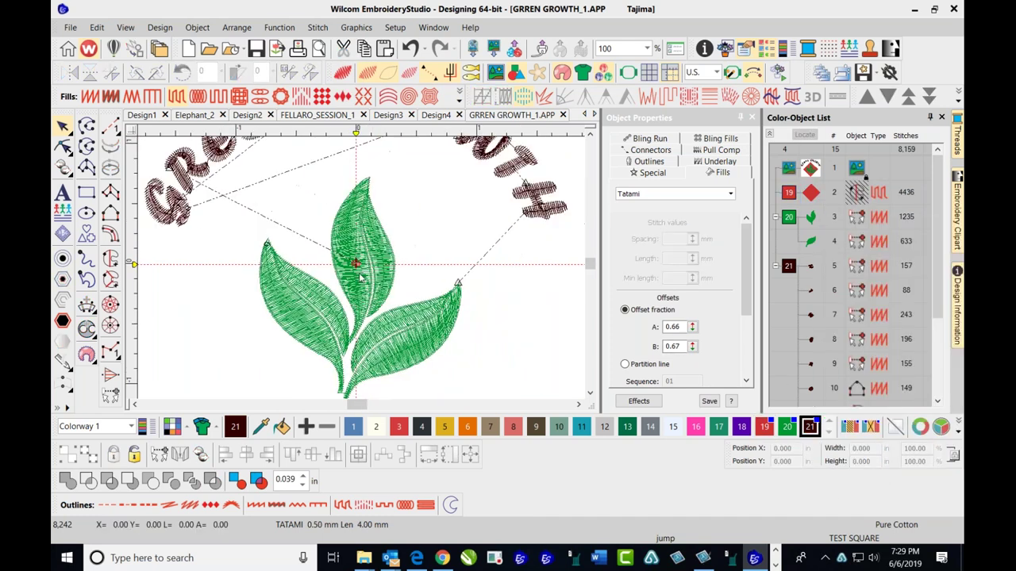
scroll(362, 272, up, 2)
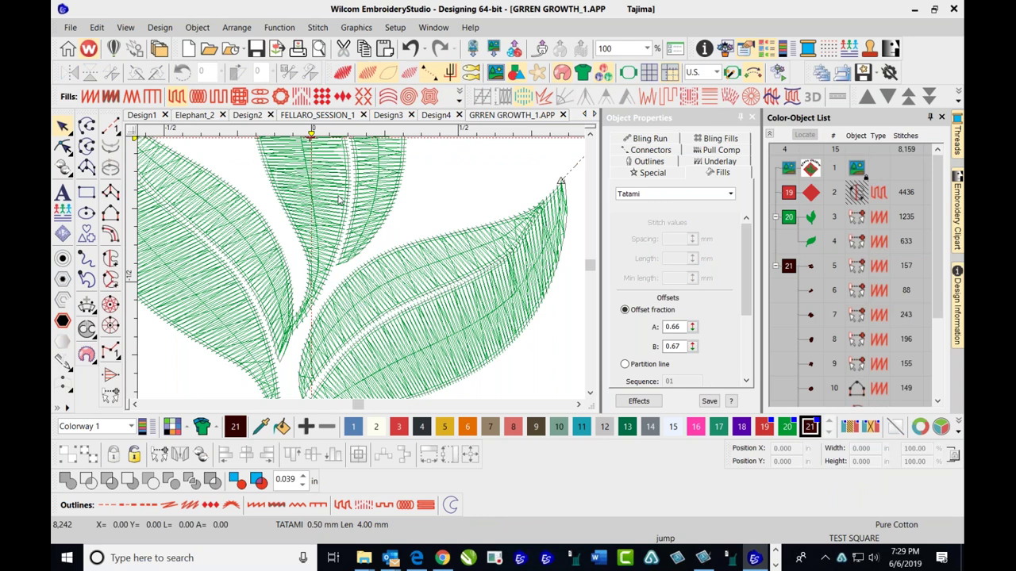
scroll(364, 276, down, 1)
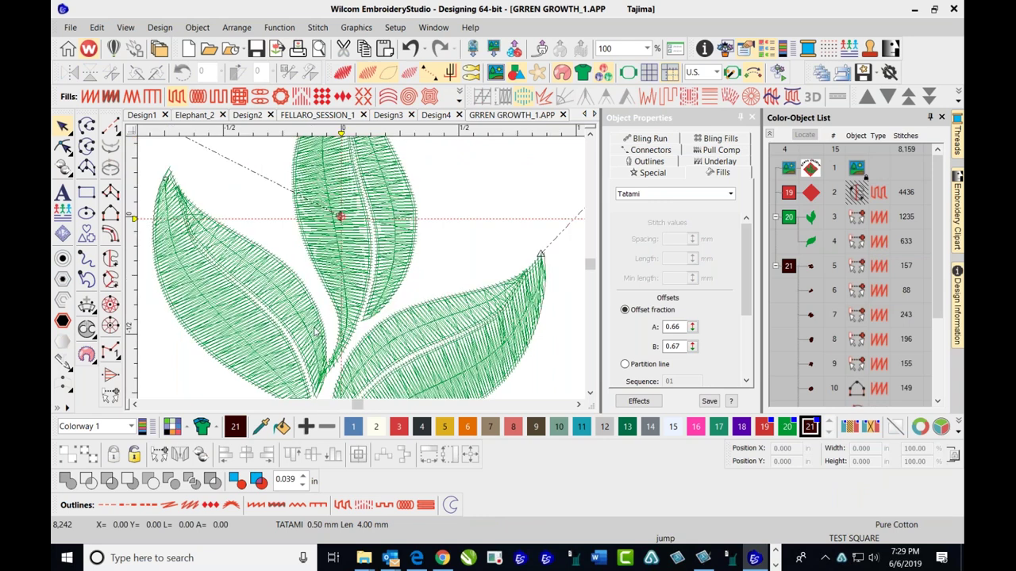
scroll(364, 272, down, 1)
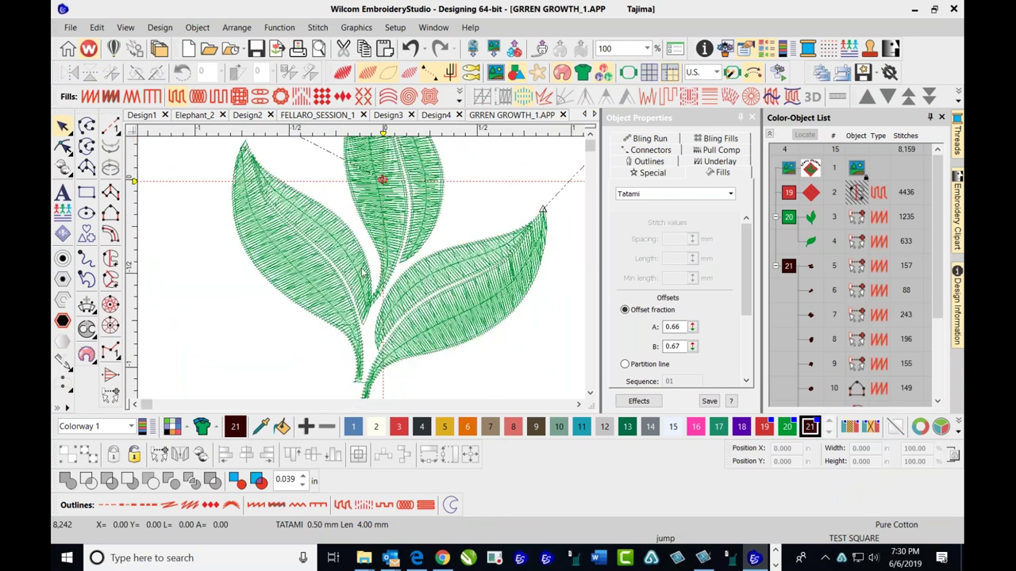
scroll(435, 290, up, 2)
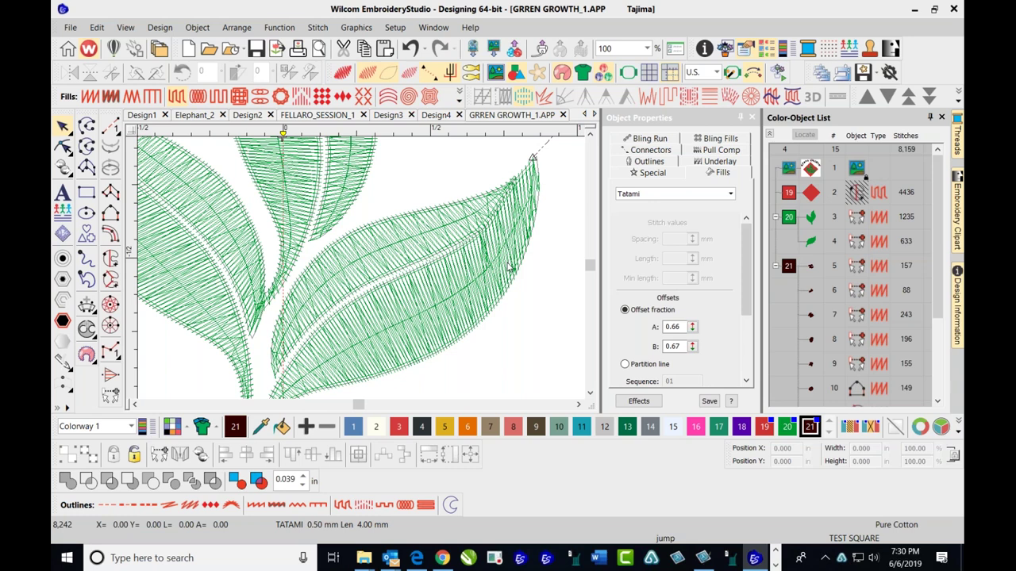
scroll(361, 274, down, 1)
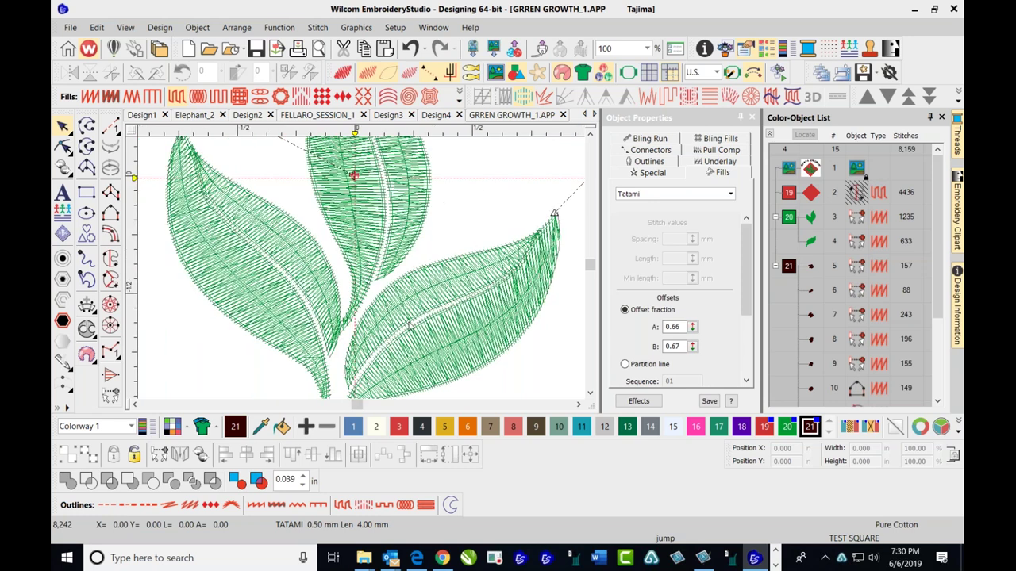
click(718, 73)
click(699, 96)
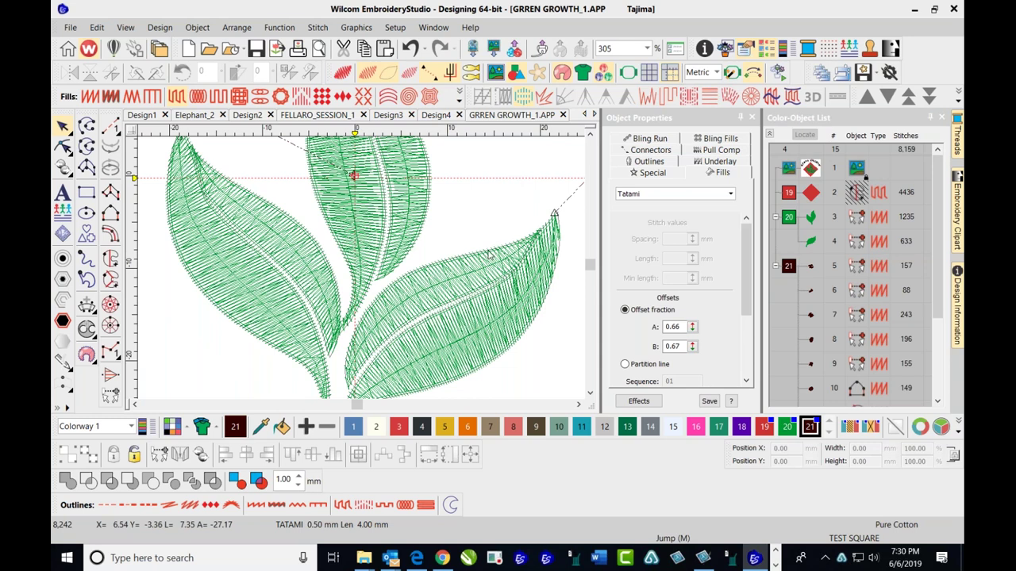
- Measure the satin stitch width across the lower half of the right leaf
key(m)
drag(359, 177, 488, 365)
click(453, 311)
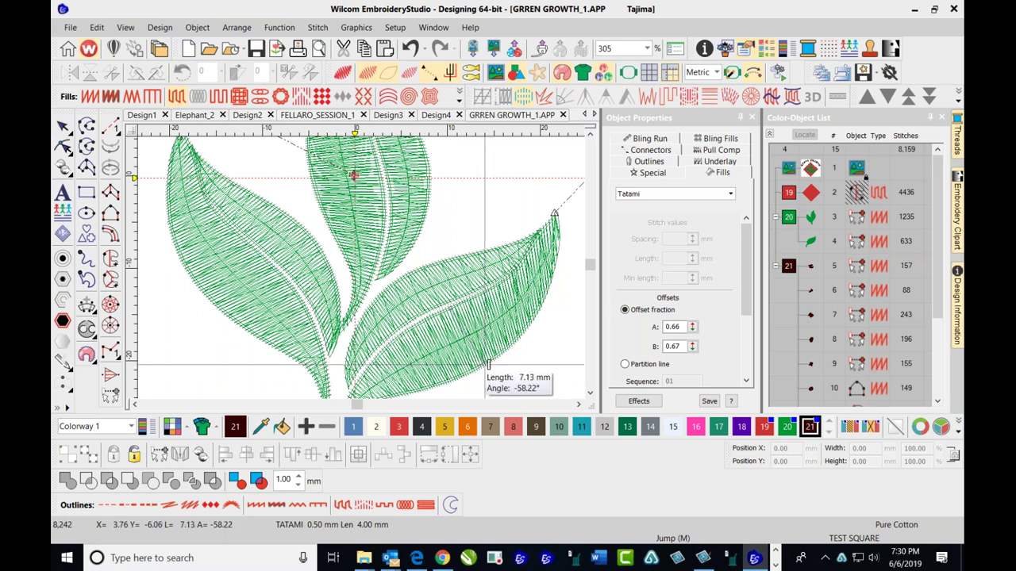
drag(488, 365, 490, 366)
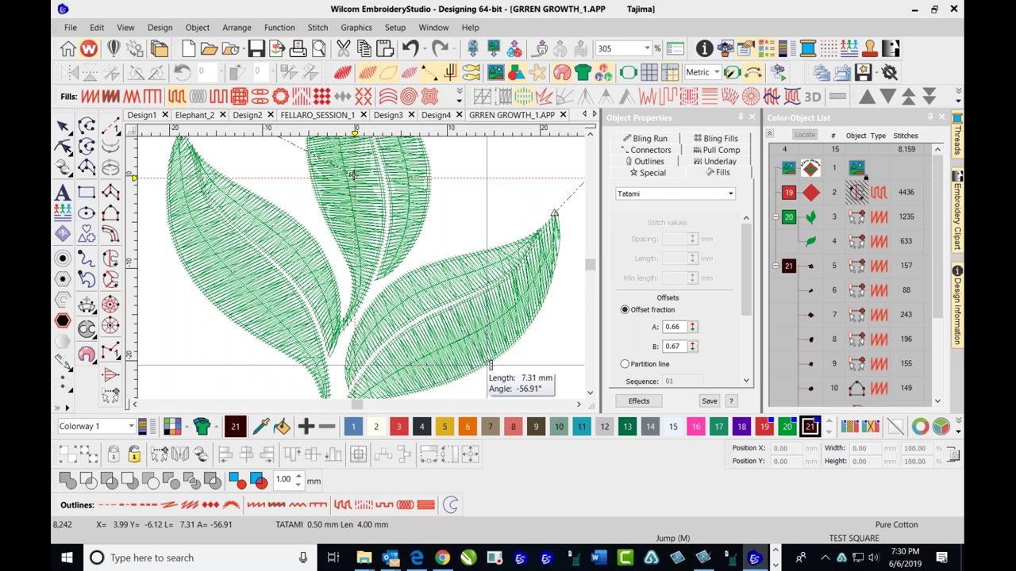
drag(489, 365, 475, 385)
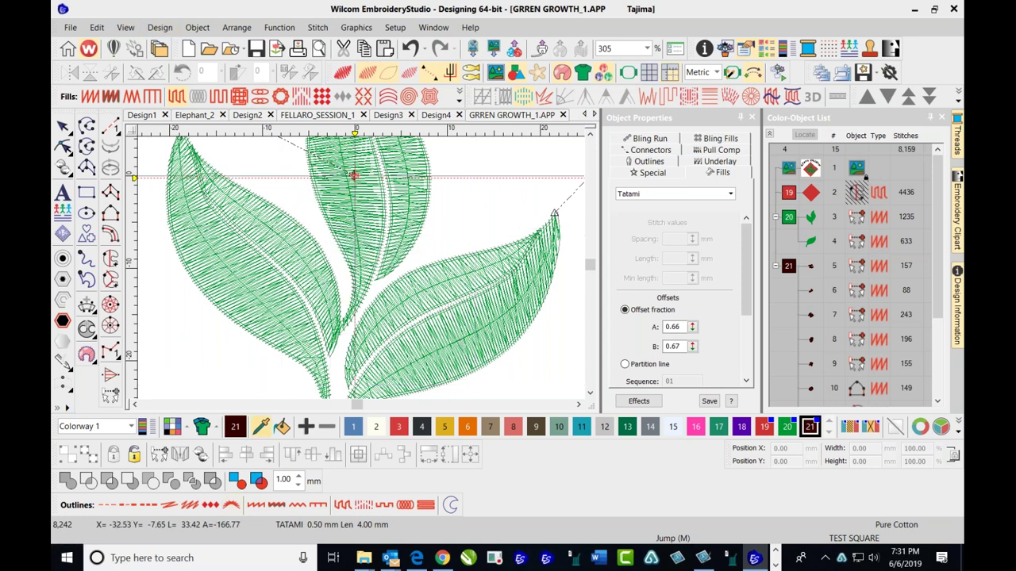
- Turn the realistic stitch view back on for the leaves
scroll(397, 296, down, 2)
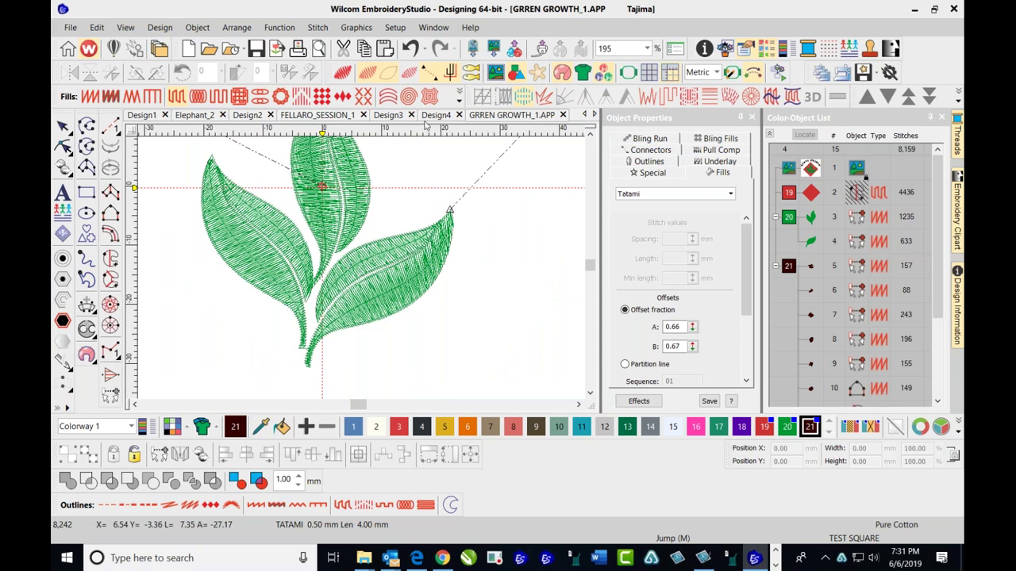
click(343, 74)
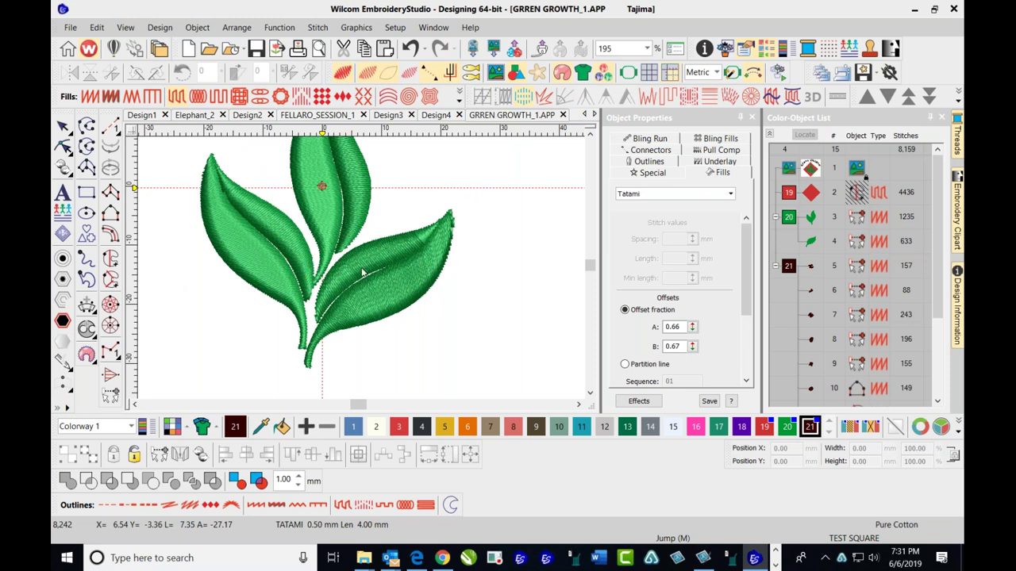
scroll(363, 273, down, 1)
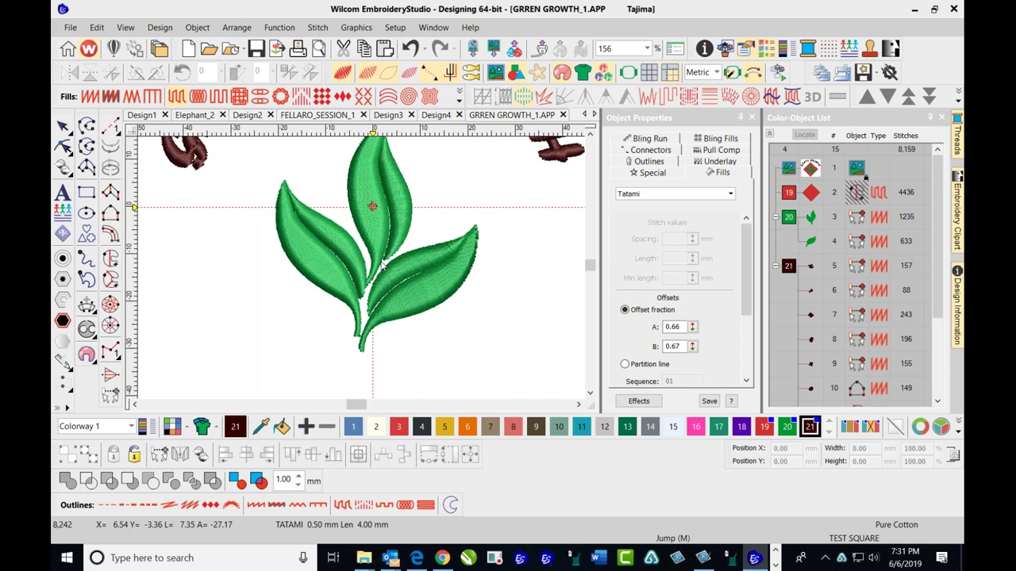
- Reshape the branched object holding the upper and left leaves, adjusting points near the tips of both leaves
click(391, 223)
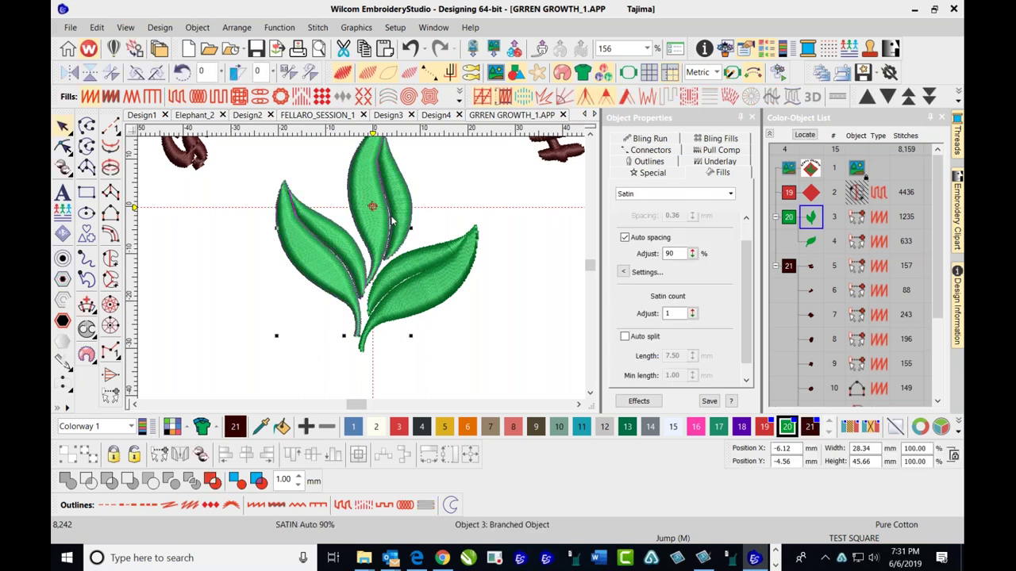
click(807, 242)
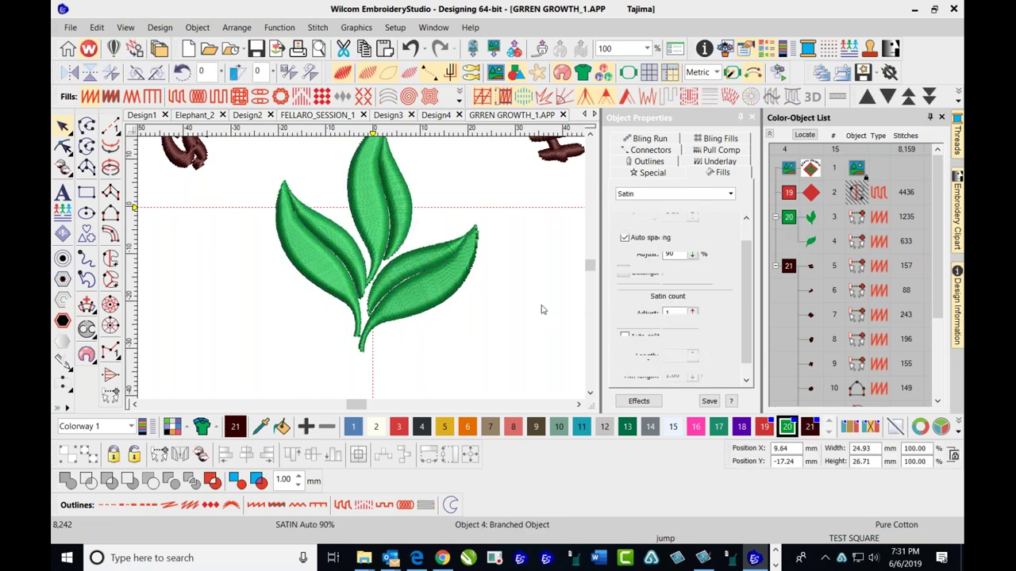
key(Escape)
click(410, 200)
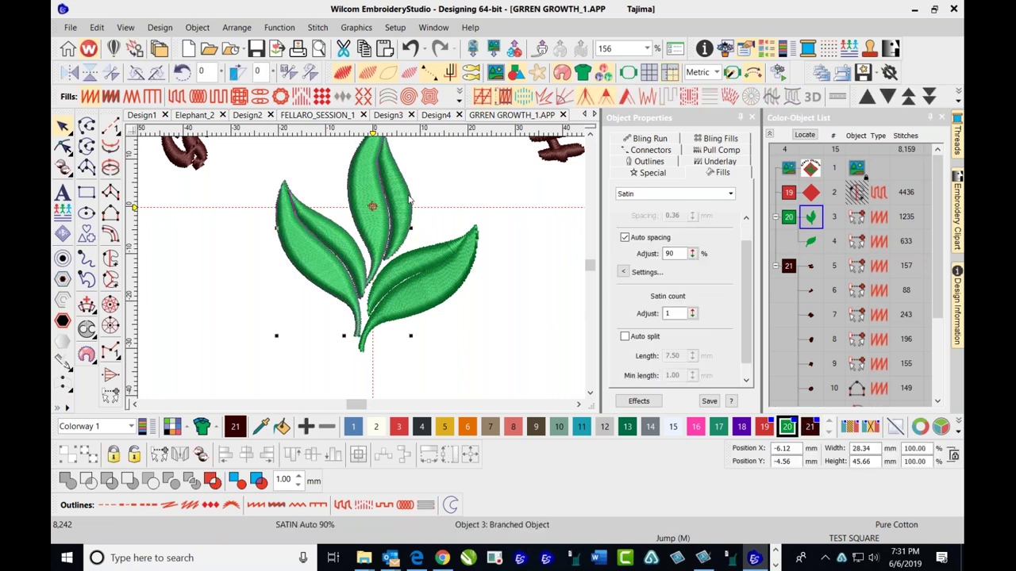
click(63, 147)
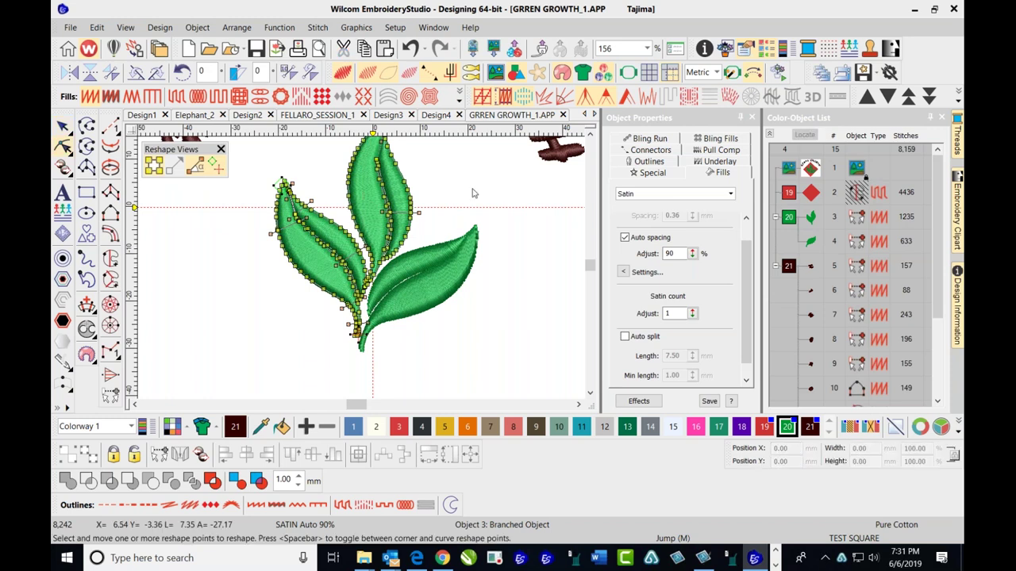
click(590, 134)
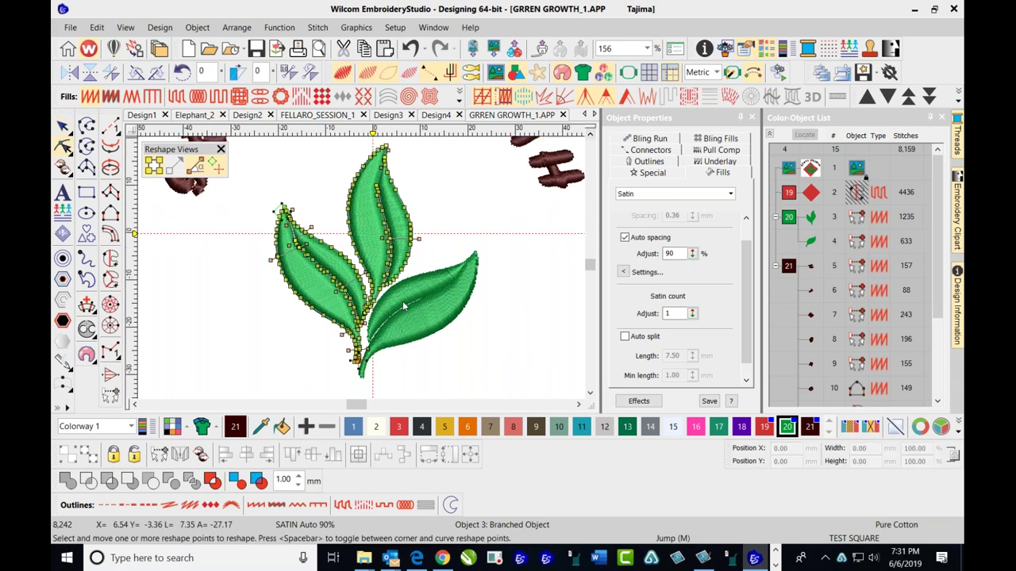
drag(281, 211, 284, 209)
drag(379, 162, 382, 160)
- Check the reshape points at the stem bases and around the right leaf's branched object, and deselect everything
scroll(358, 265, up, 2)
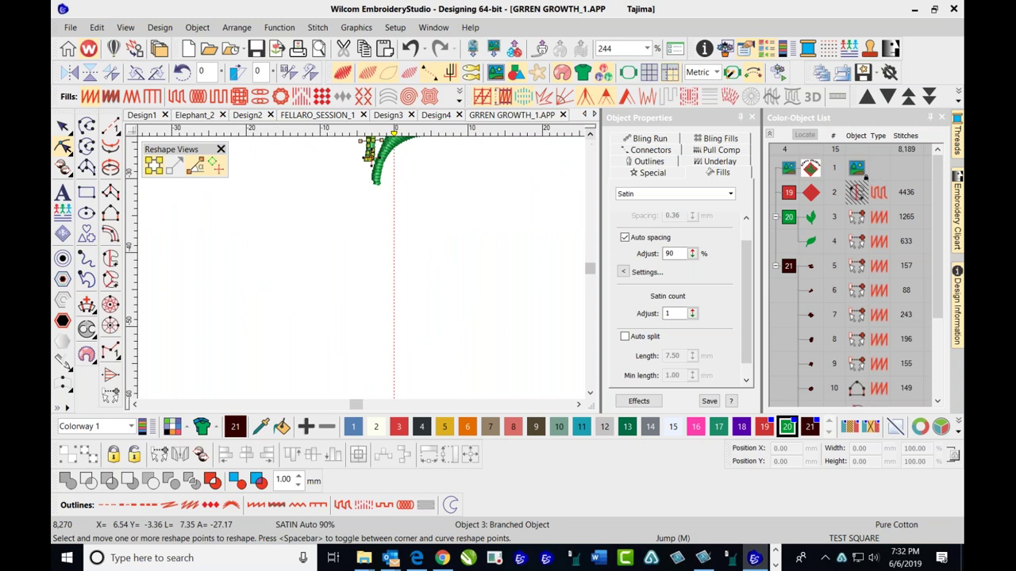
click(590, 135)
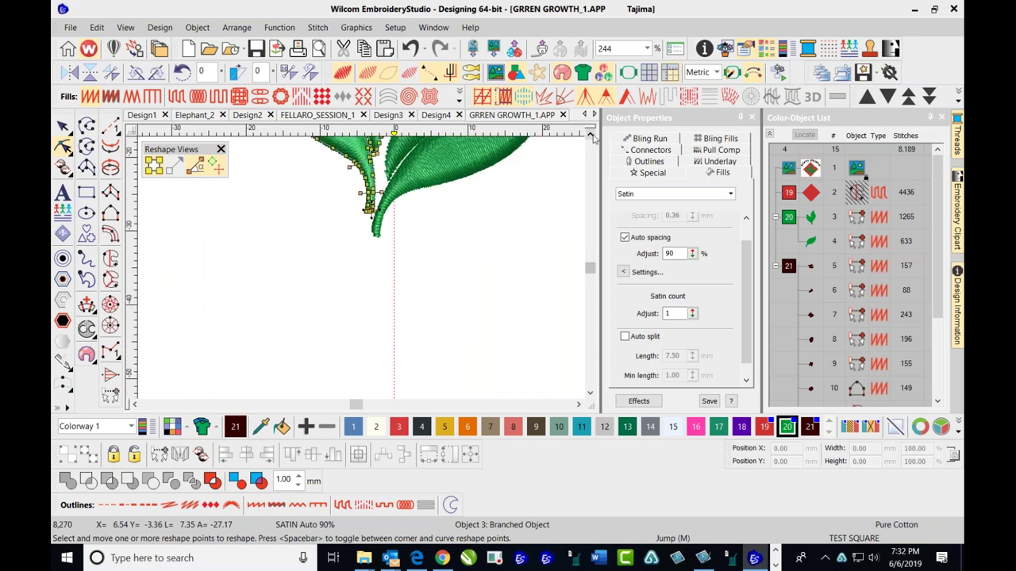
scroll(363, 270, up, 2)
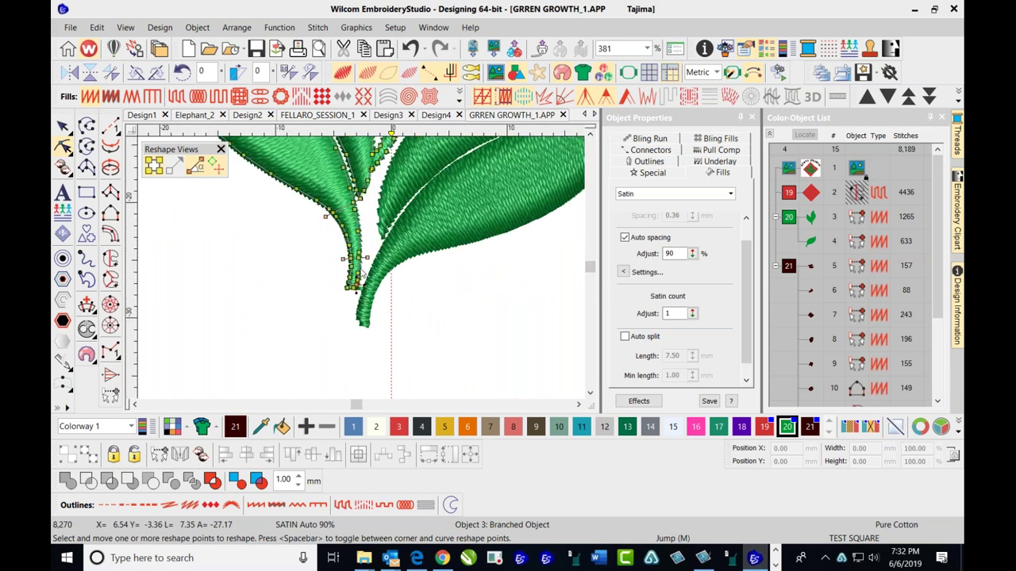
scroll(355, 274, up, 1)
key(Tab)
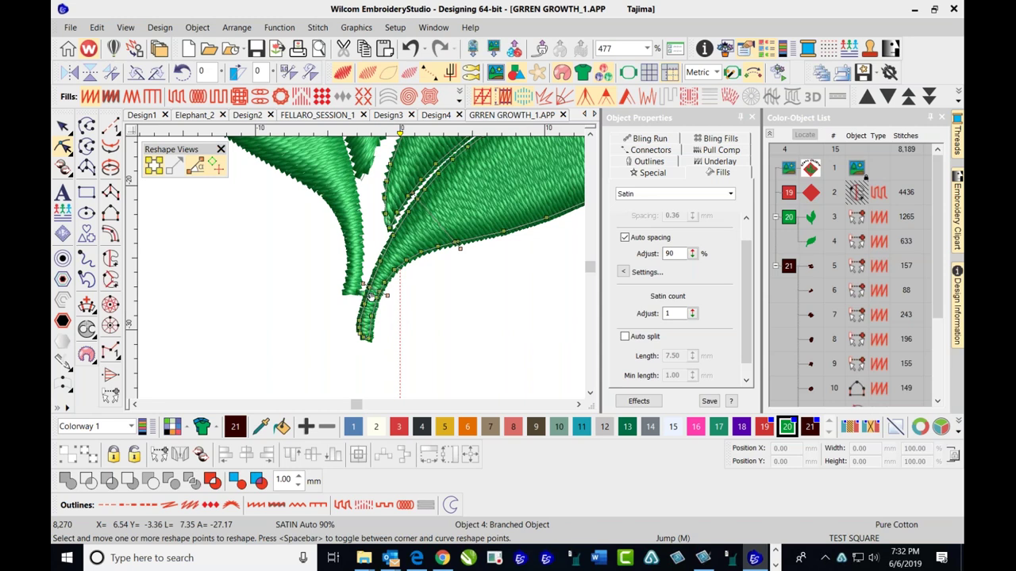
scroll(444, 194, down, 2)
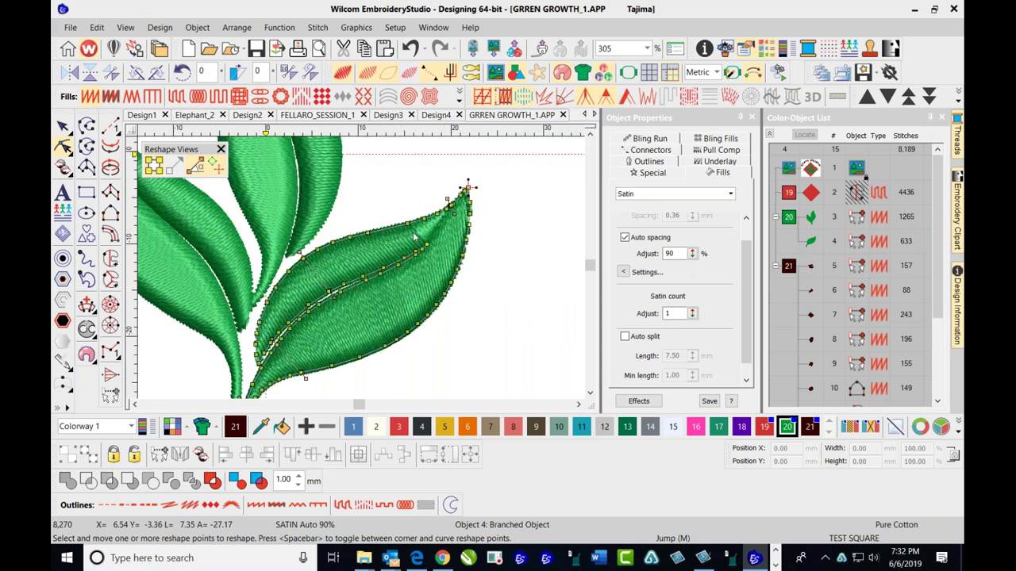
click(62, 126)
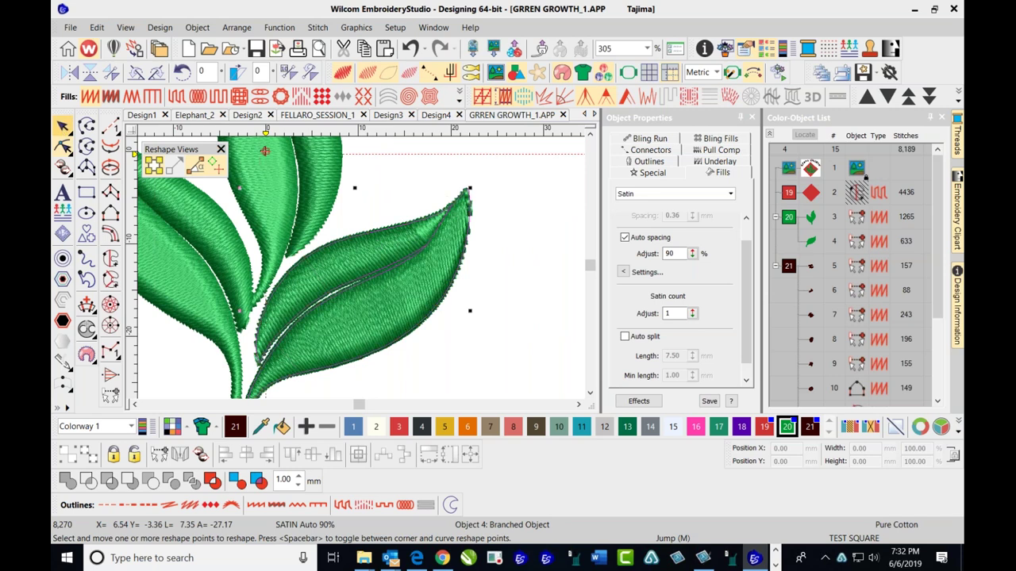
key(Escape)
- Review the leaves and lettering, and turn off the stitch display to show the leaf outlines alone
scroll(445, 208, down, 1)
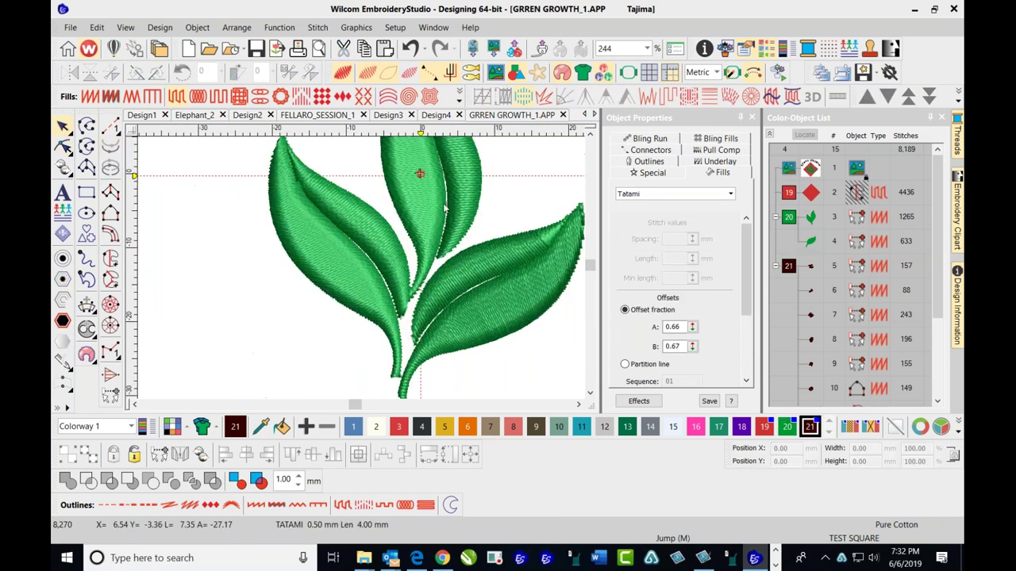
scroll(444, 201, down, 3)
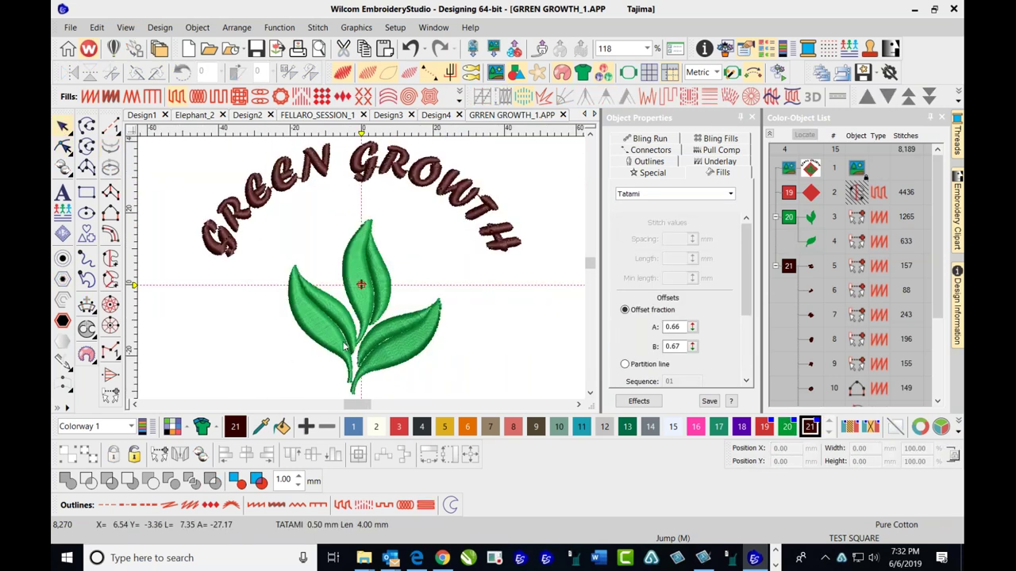
scroll(363, 273, up, 1)
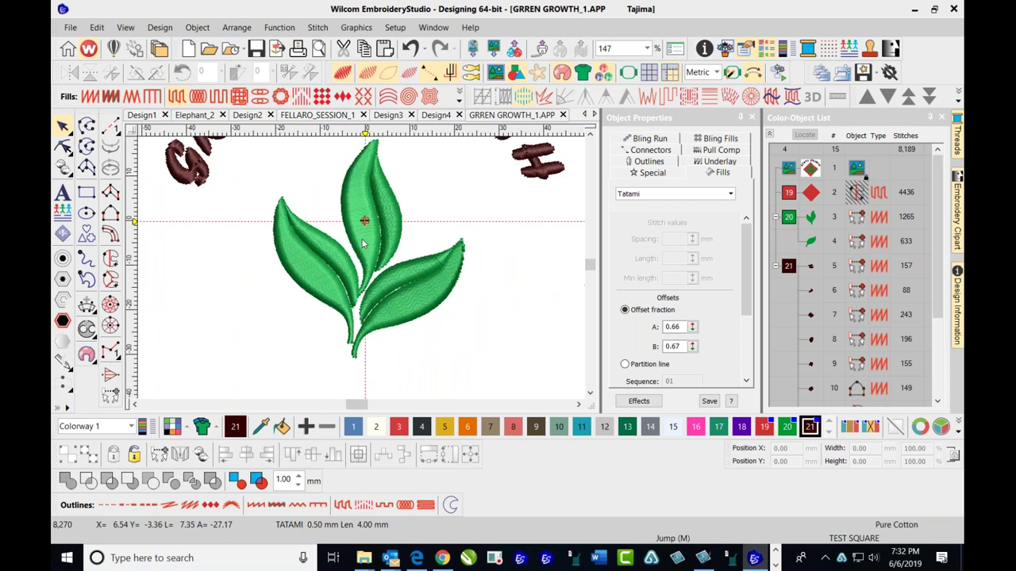
scroll(362, 272, up, 1)
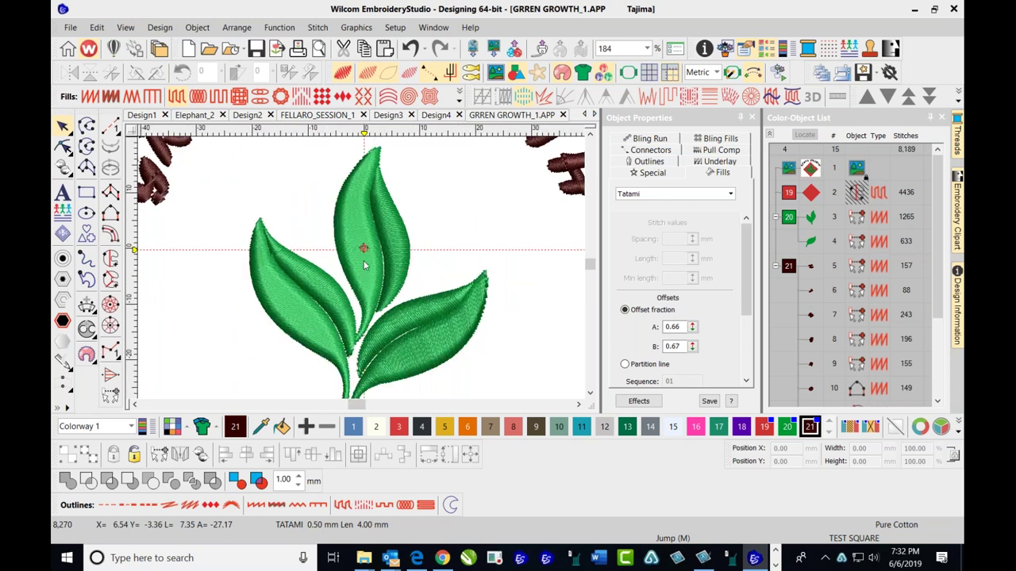
scroll(363, 265, up, 1)
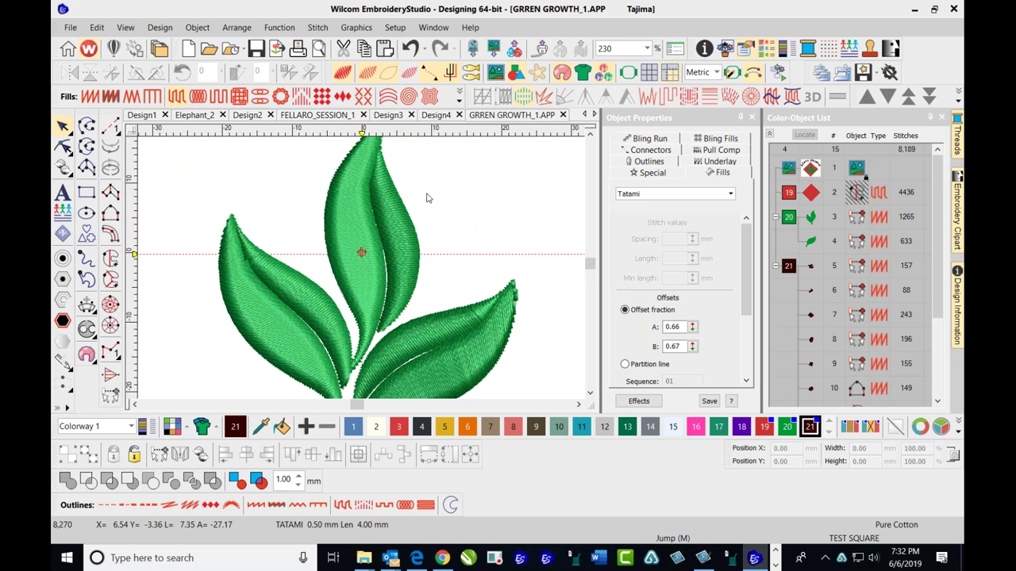
key(s)
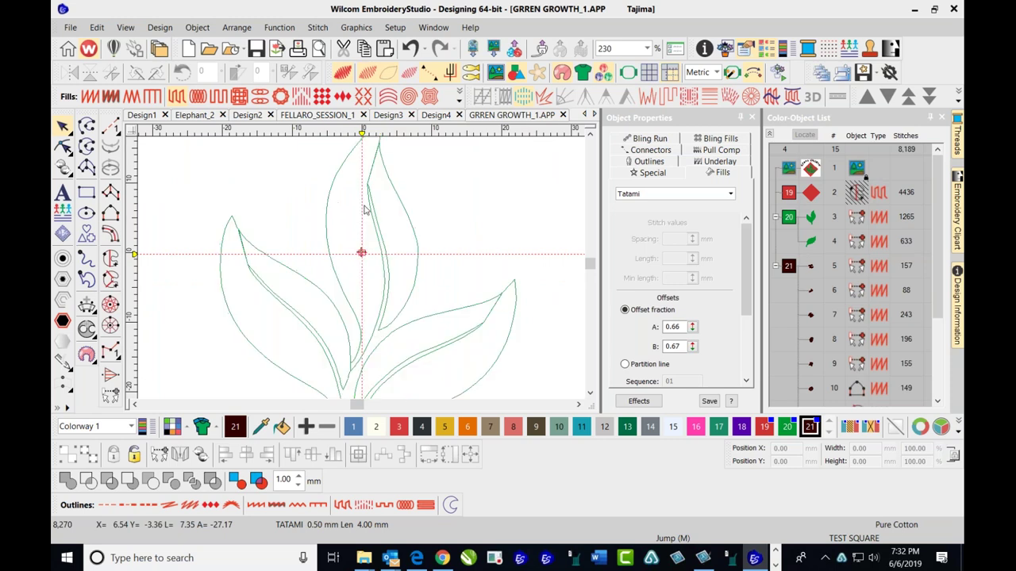
- Check the reshape points of the upper and left leaves and turn the stitch display back on
click(328, 213)
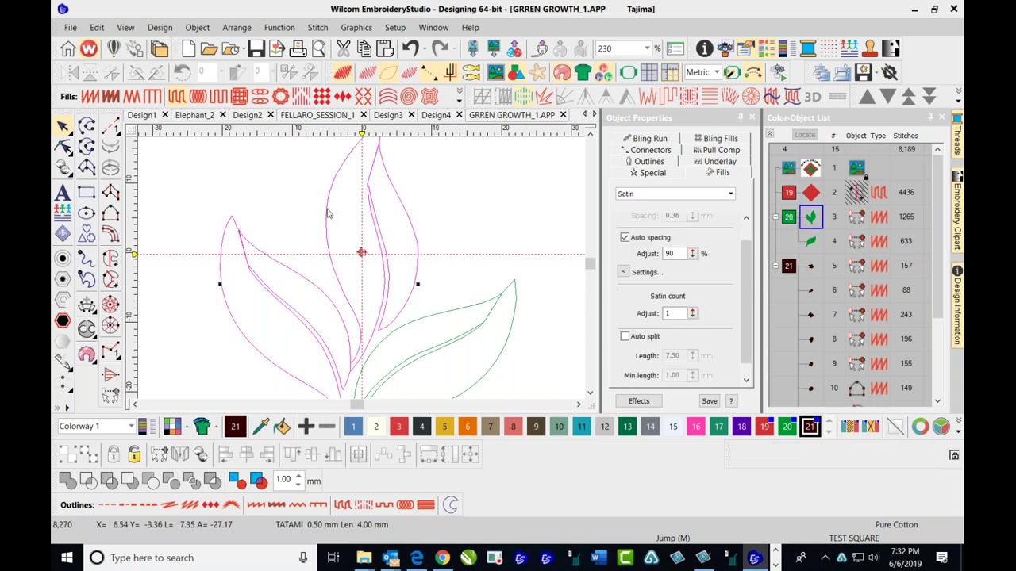
click(64, 147)
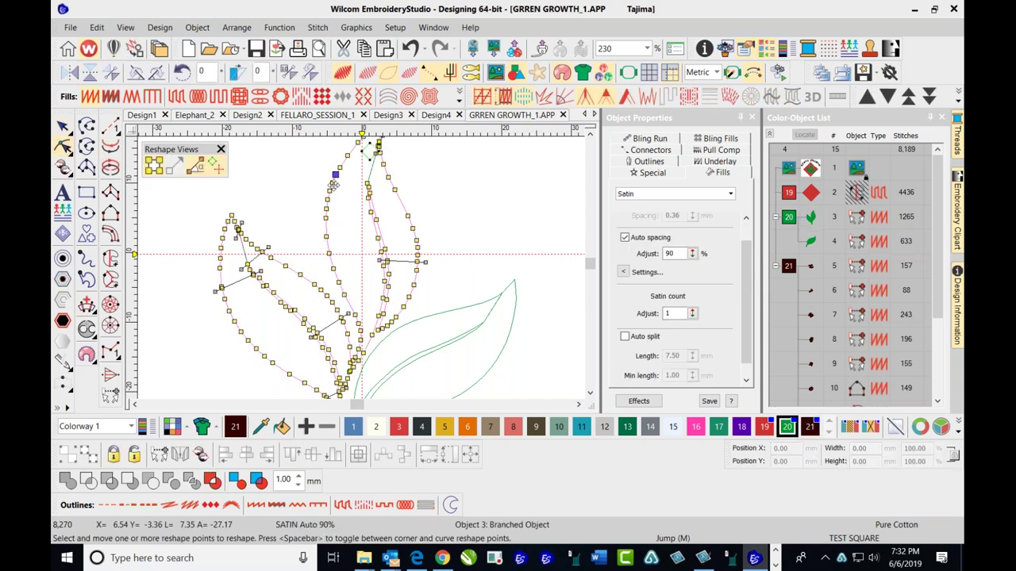
key(s)
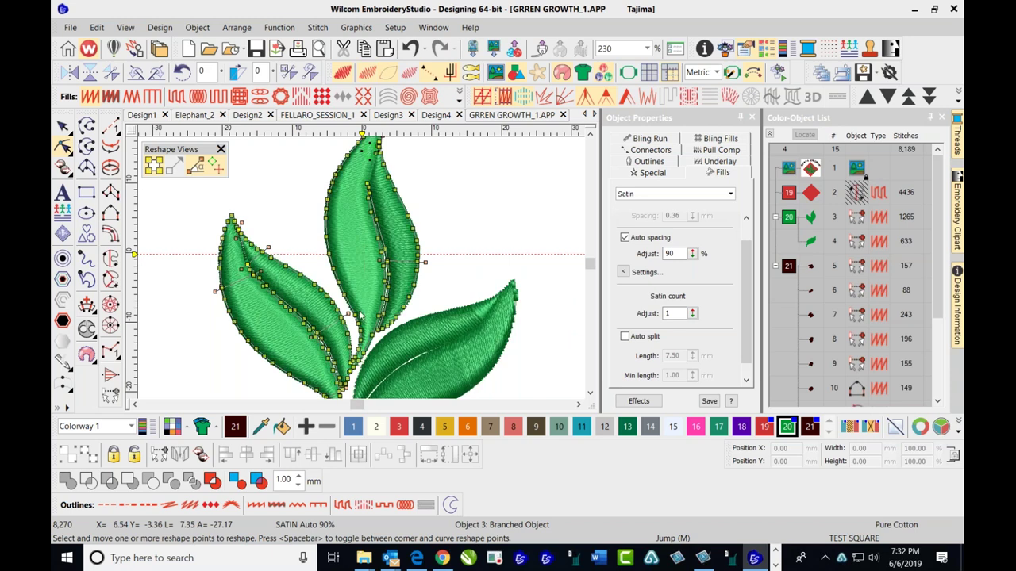
click(62, 126)
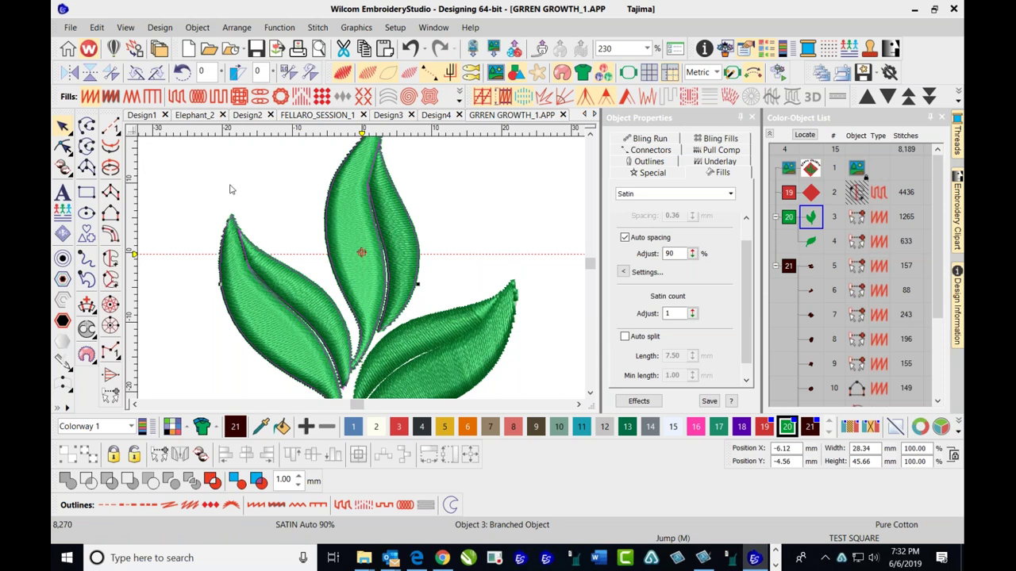
- Set the pull compensation of the upper and left leaves to 0.17 mm
click(431, 224)
click(406, 231)
click(707, 153)
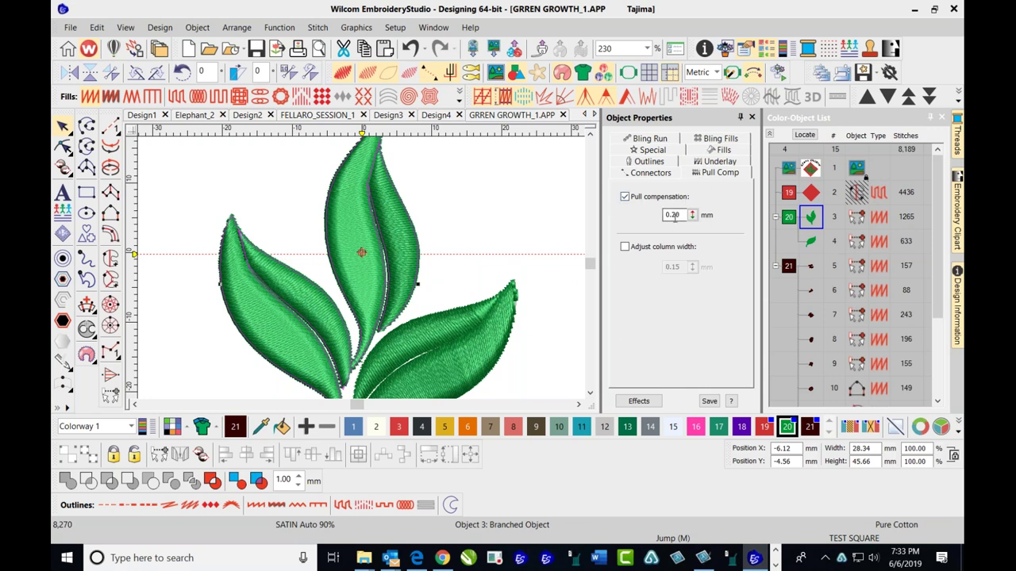
double_click(673, 216)
text(0.17)
key(Return)
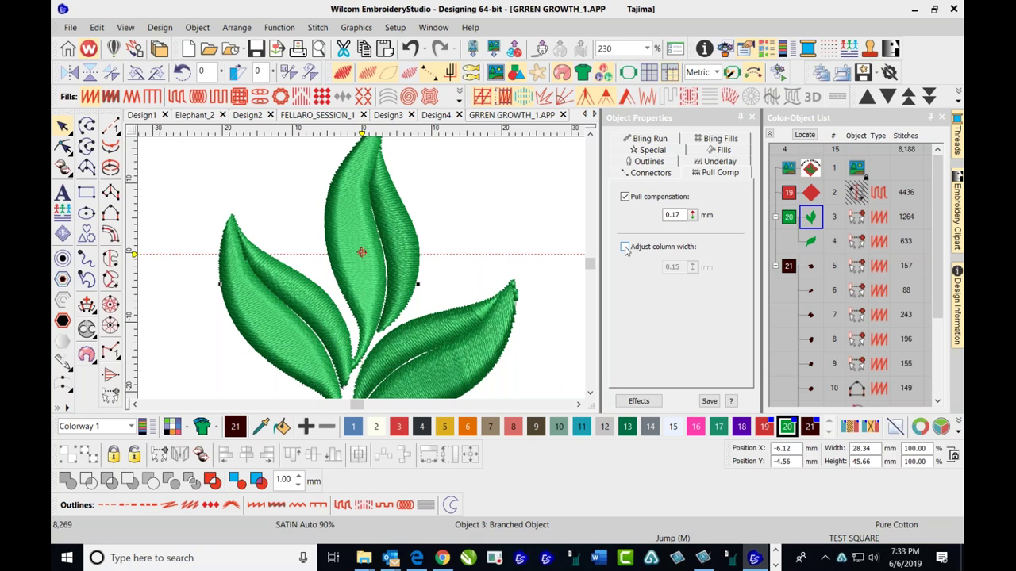
- Enable the column width adjustment for the upper and left leaves and set it to -0.10 mm
click(625, 246)
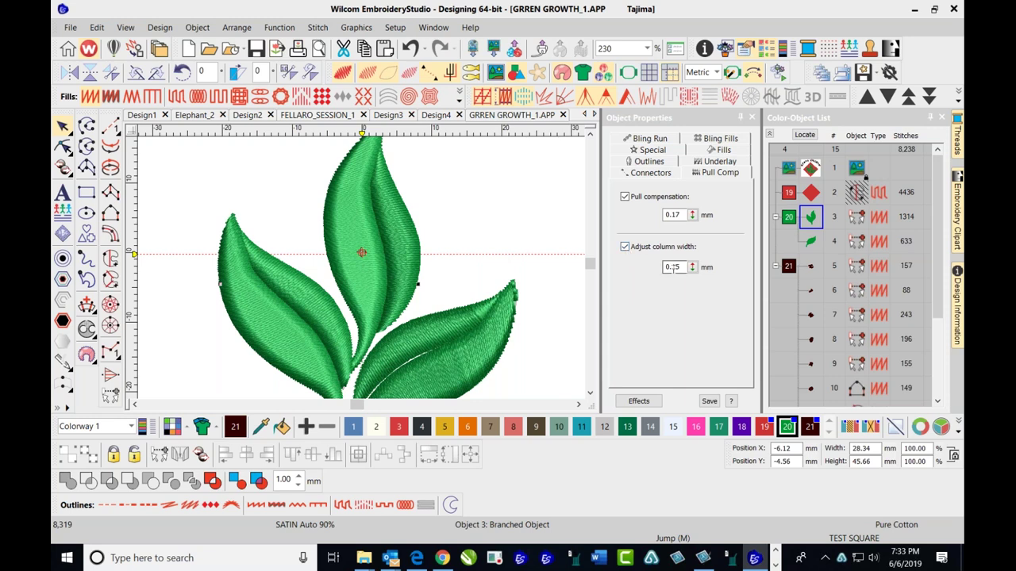
drag(692, 267, 632, 284)
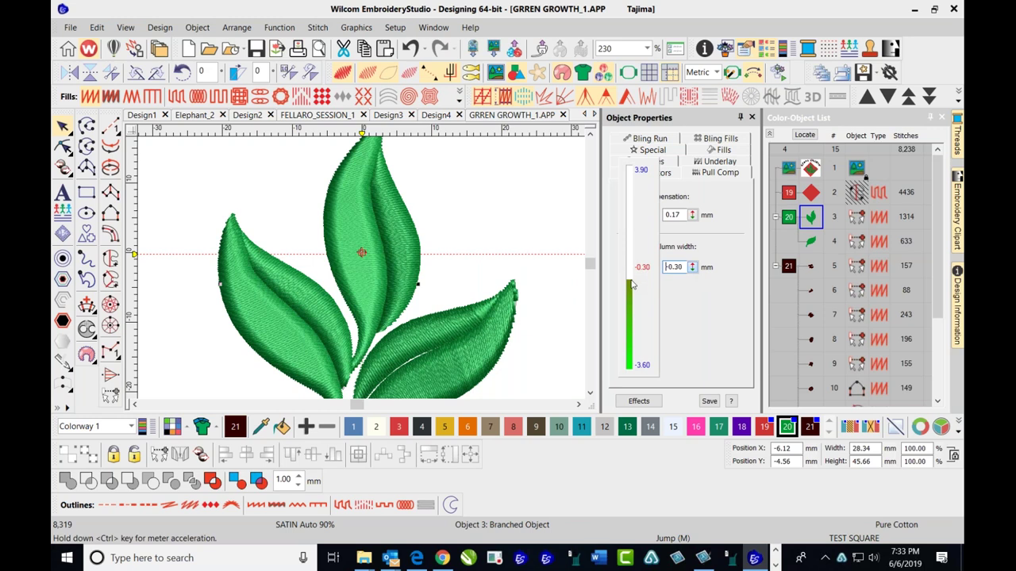
drag(633, 282, 633, 282)
drag(692, 266, 635, 295)
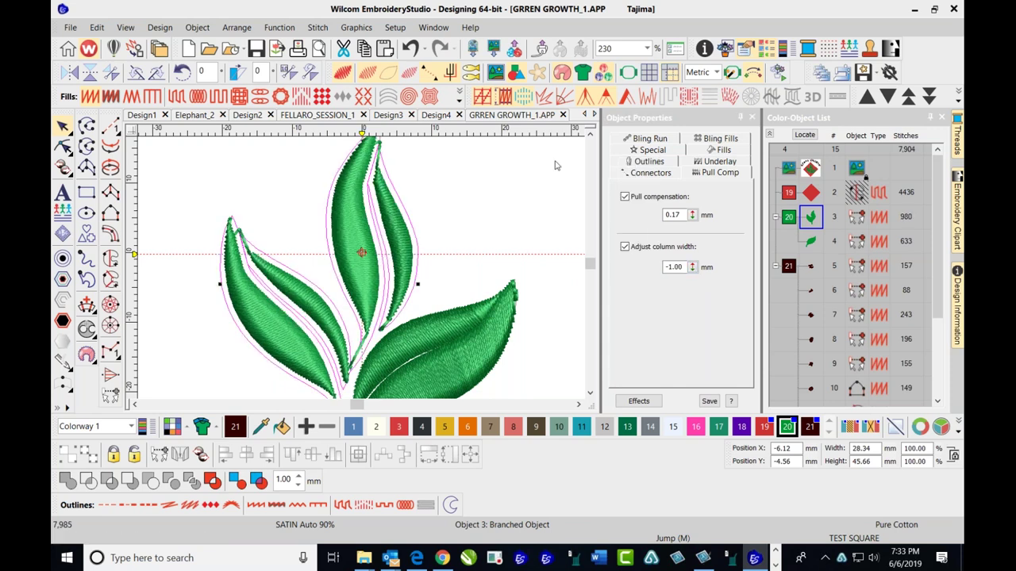
click(411, 50)
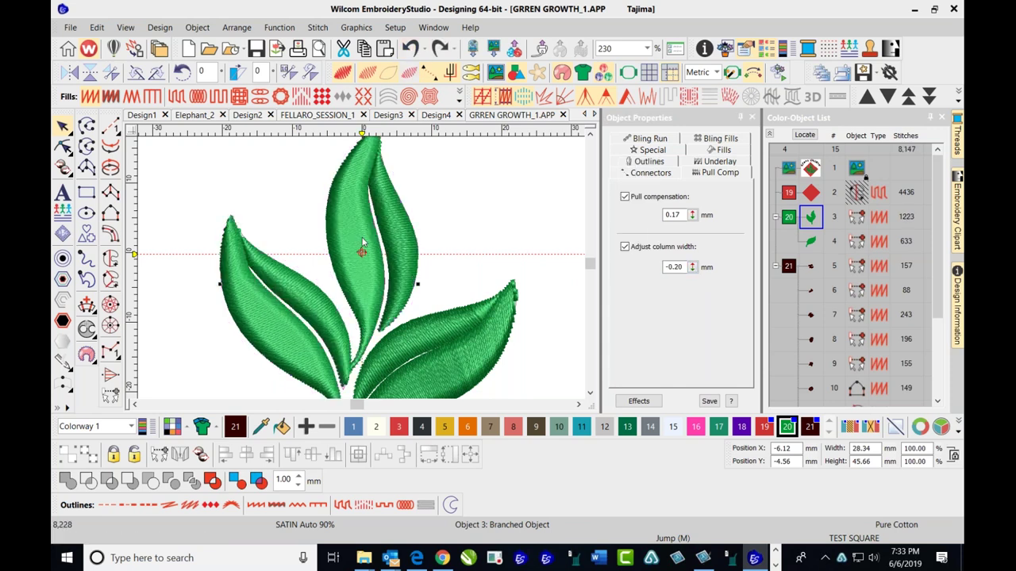
drag(633, 272, 633, 265)
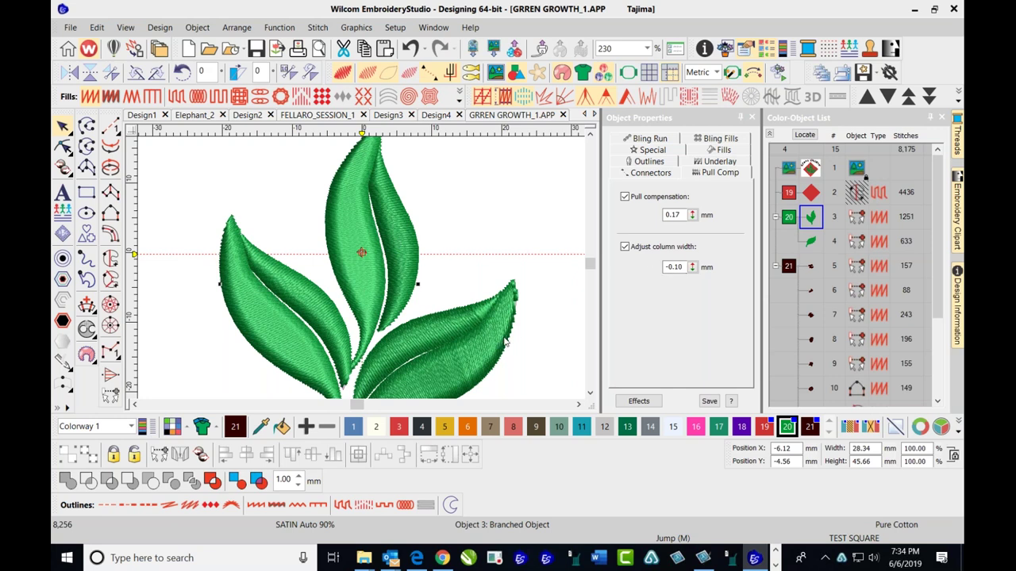
- Make the properties of the upper and left leaves current and apply them to the right leaf
right_click(407, 246)
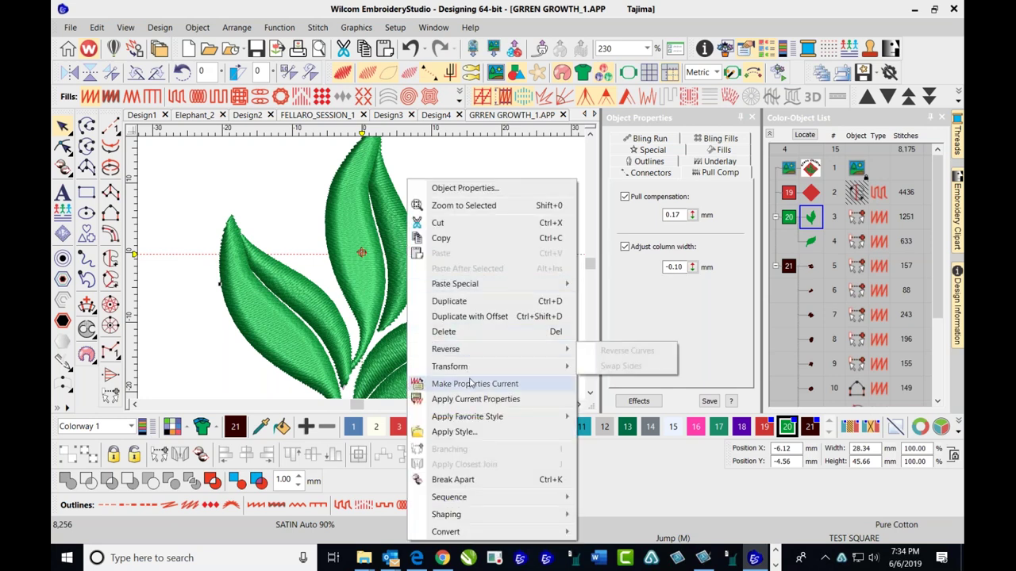
click(444, 384)
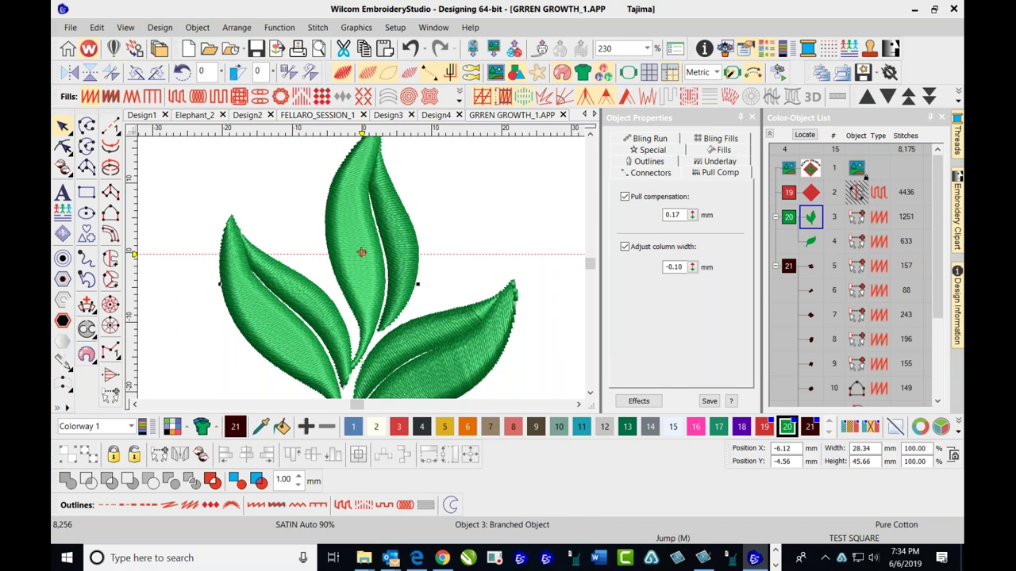
click(479, 312)
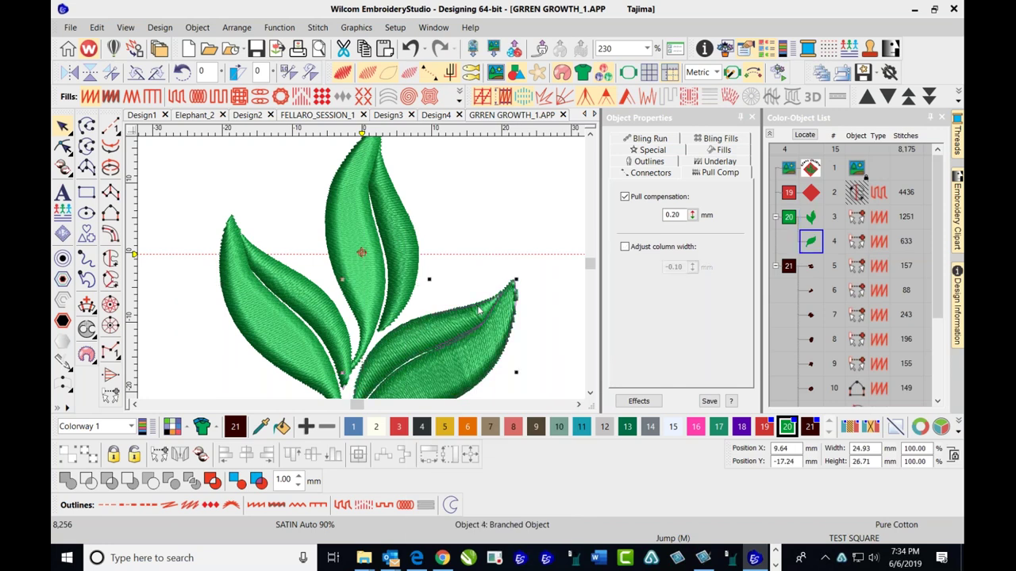
right_click(479, 311)
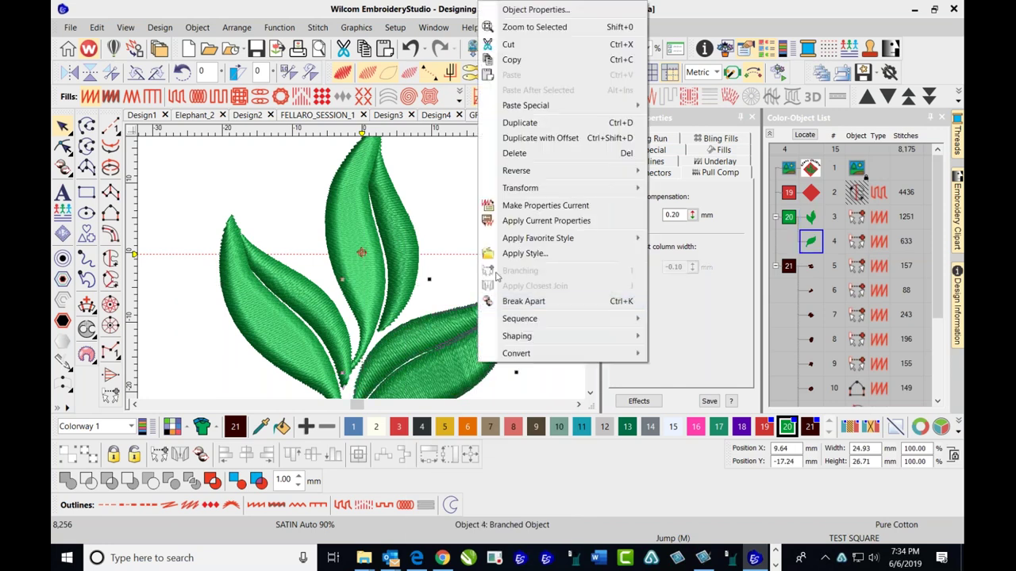
click(546, 222)
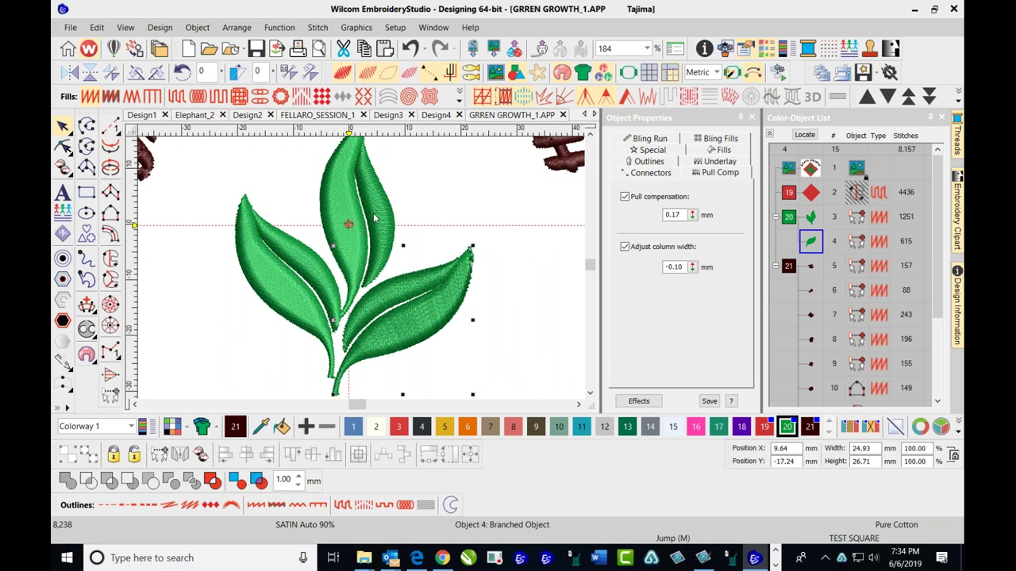
- Reshape the right leaf, adjusting the stitch angles across its lower half near the middle and toward the tip
scroll(328, 302, up, 2)
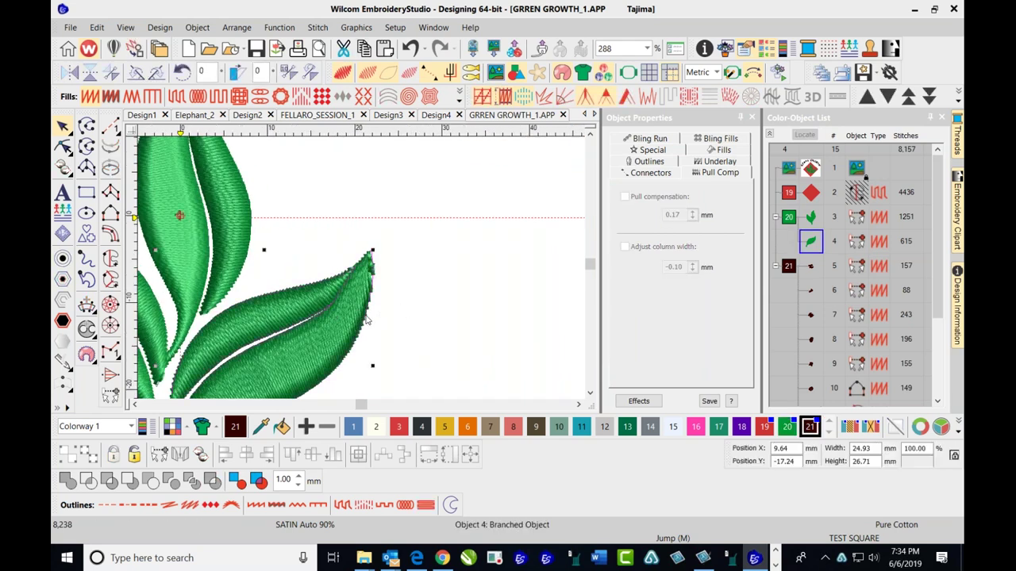
click(63, 148)
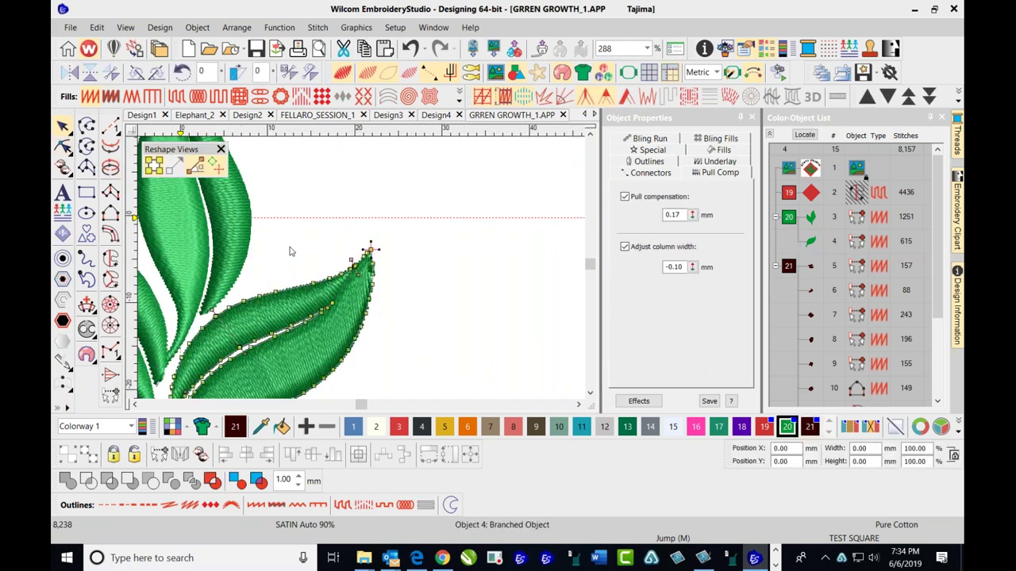
click(361, 325)
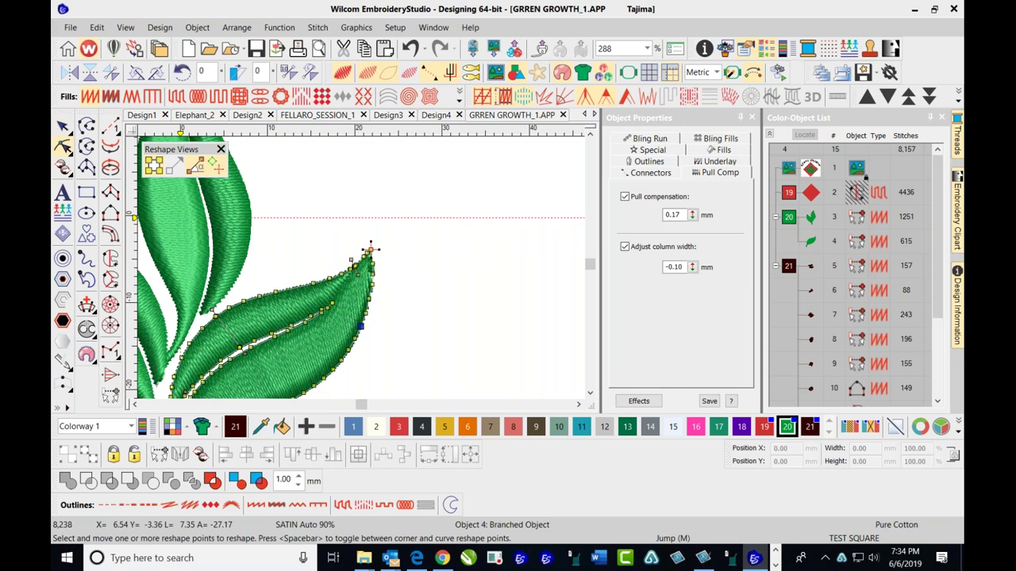
scroll(317, 301, down, 1)
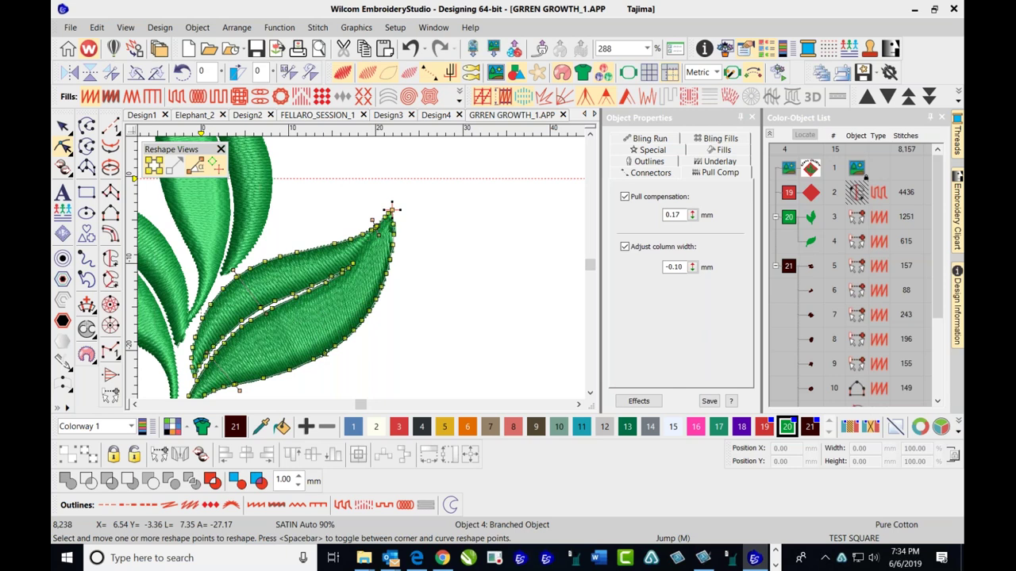
drag(325, 353, 324, 362)
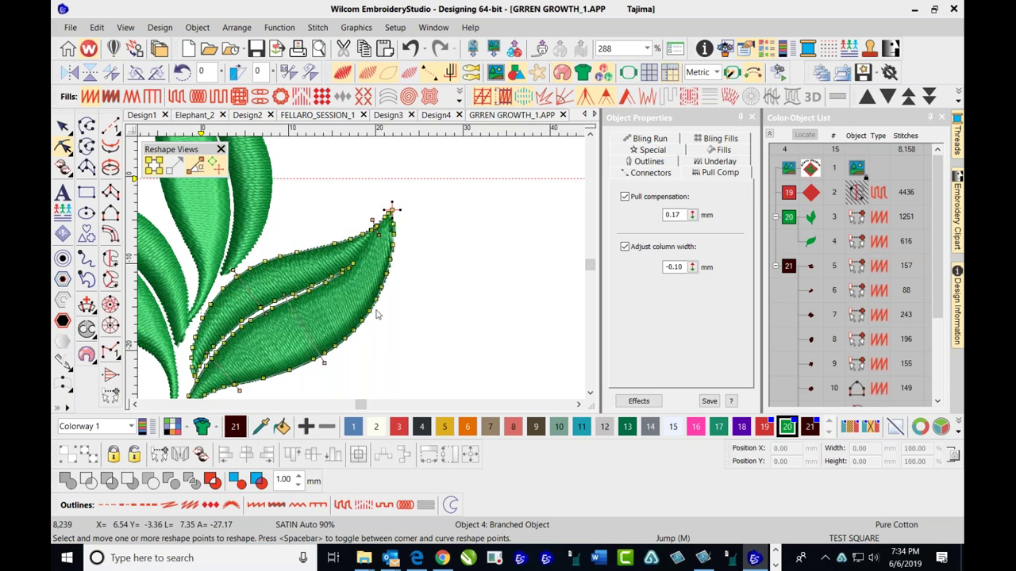
drag(379, 300, 377, 308)
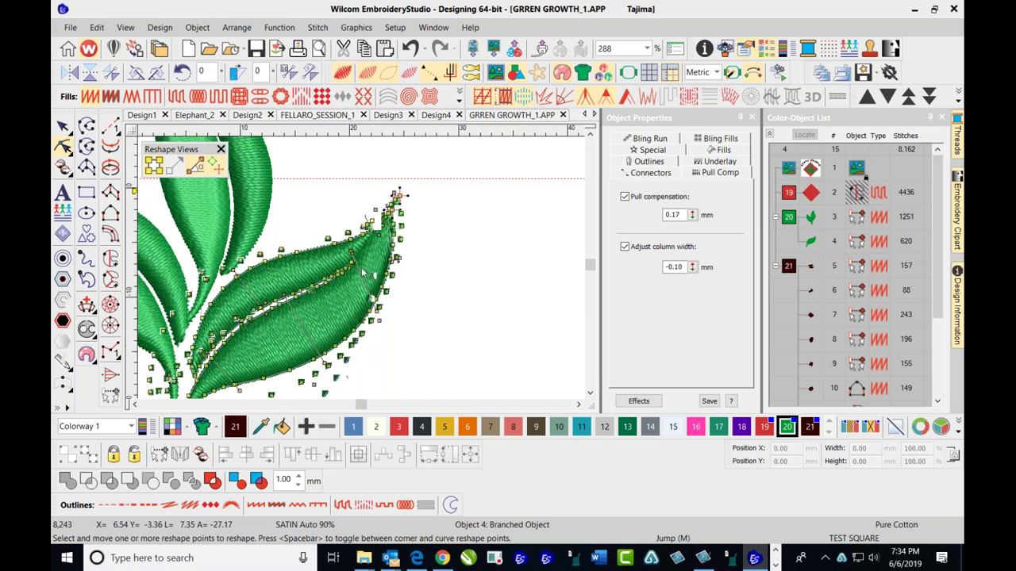
- Try deleting the reshape points at the right leaf's tip, and undo the deletion
scroll(355, 271, up, 2)
mouse_move(341, 256)
mouse_down()
mouse_move(311, 274)
mouse_move(347, 266)
mouse_up()
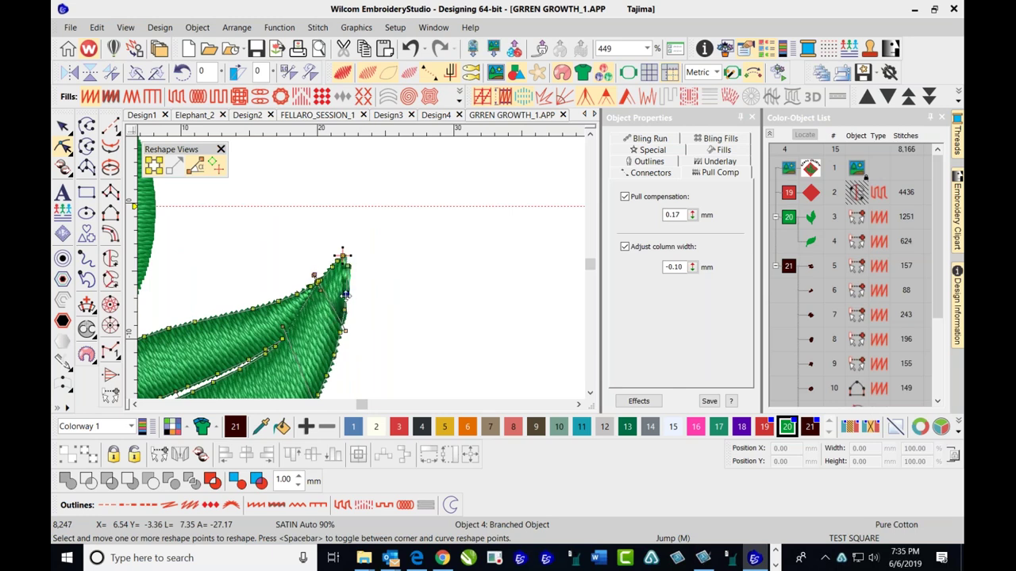
key(Delete)
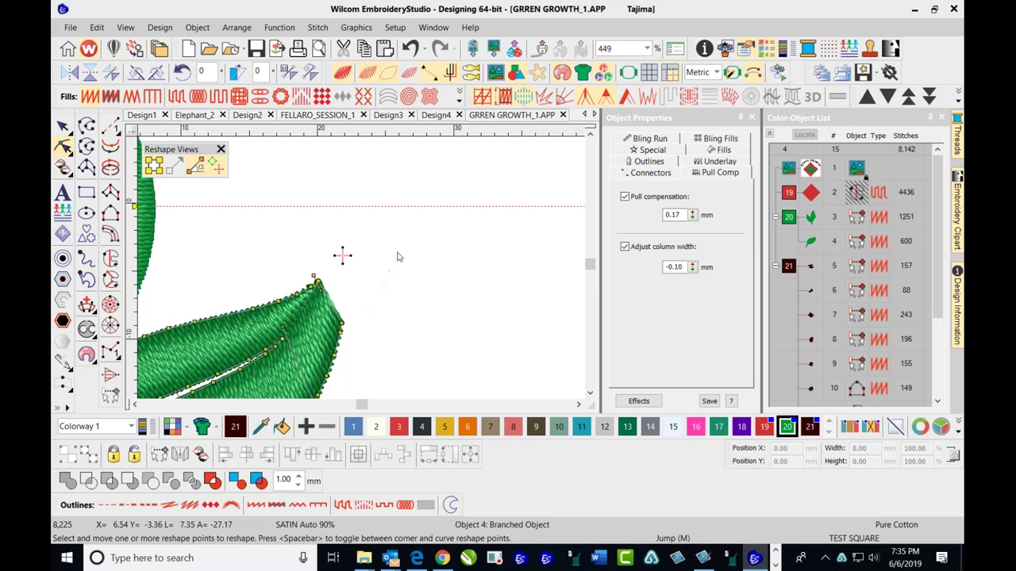
click(410, 47)
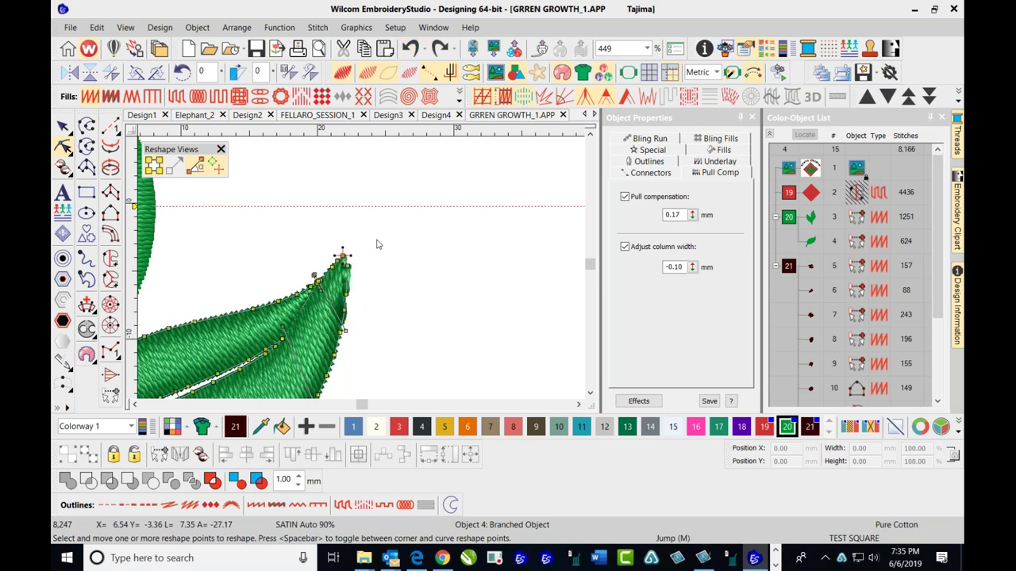
- Refine the right leaf's tip by moving its outer edge point and deleting surplus reshape points around it
drag(343, 313, 356, 277)
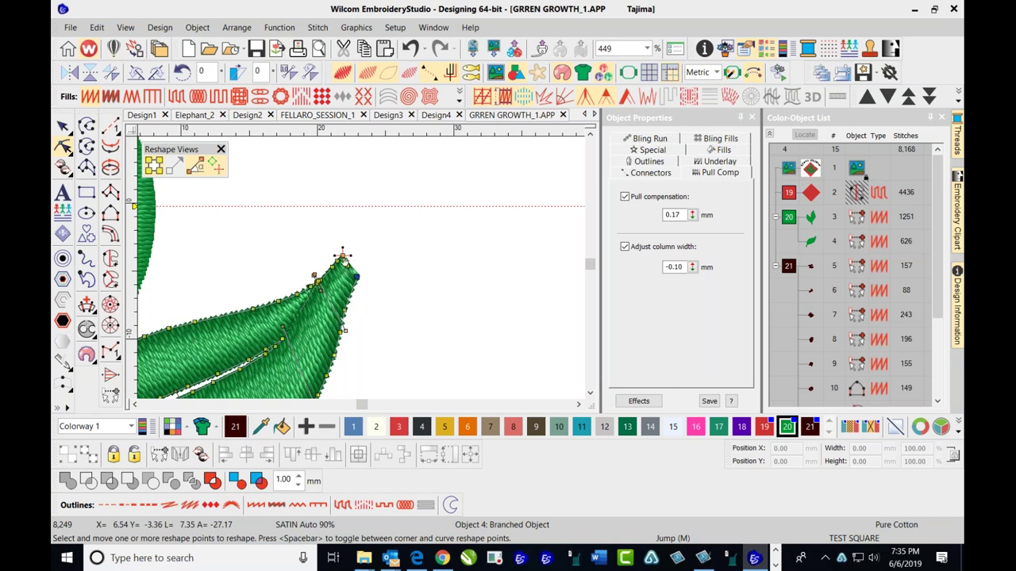
click(341, 256)
key(Delete)
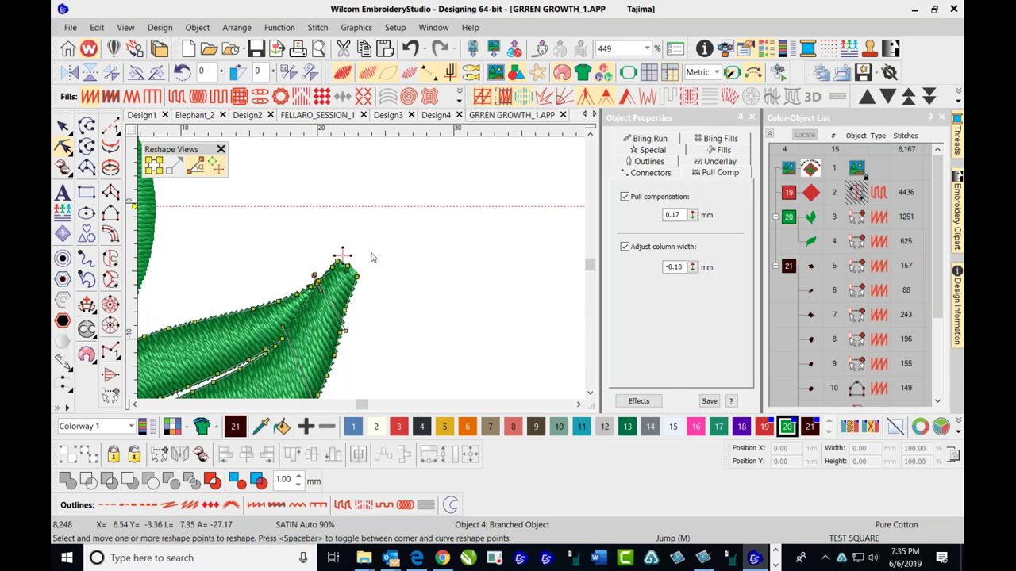
key(Delete)
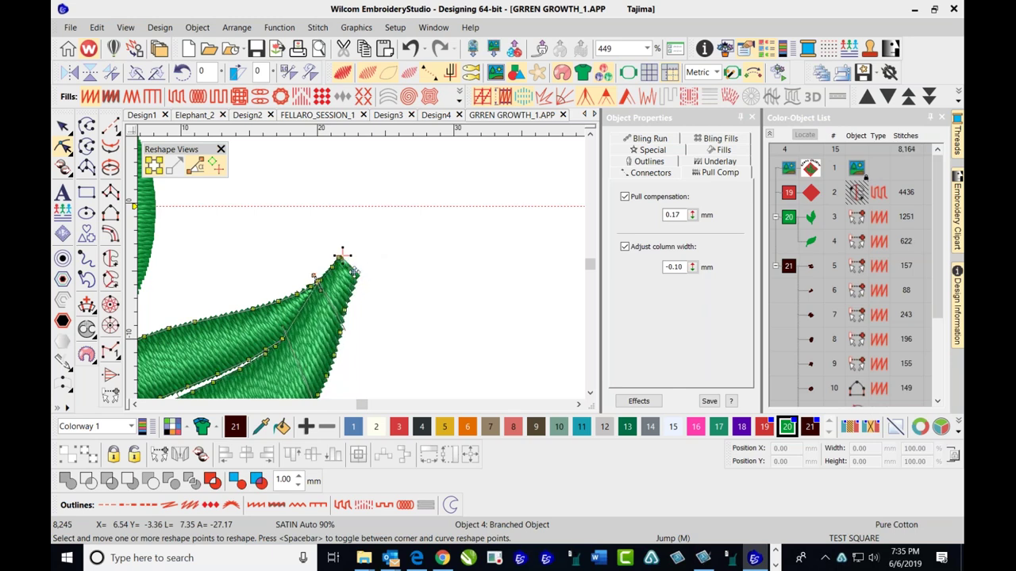
click(352, 270)
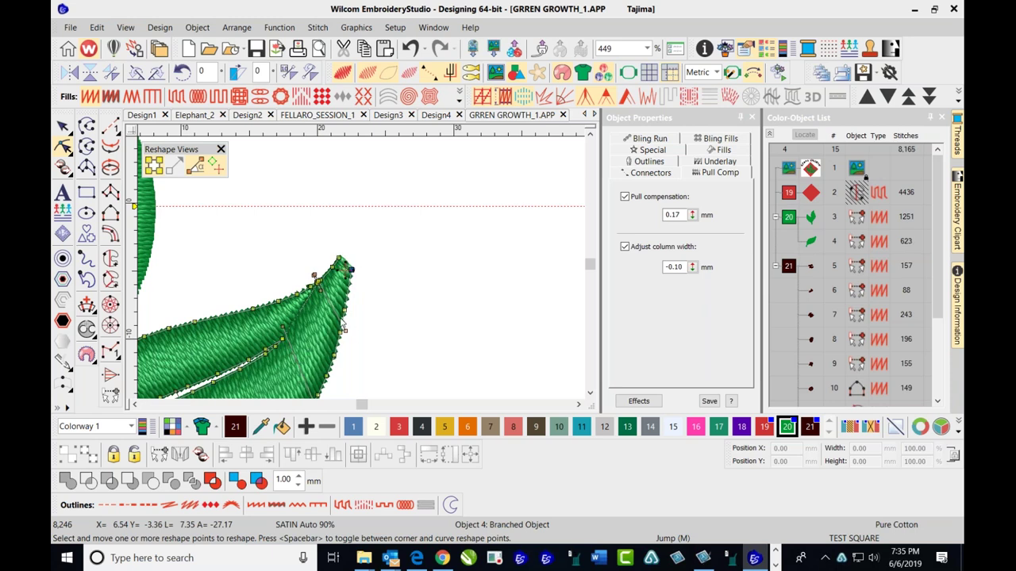
- Convert the reshape points along the right leaf's lower outer edge, from the stem to the tip, to curve points
scroll(413, 254, down, 2)
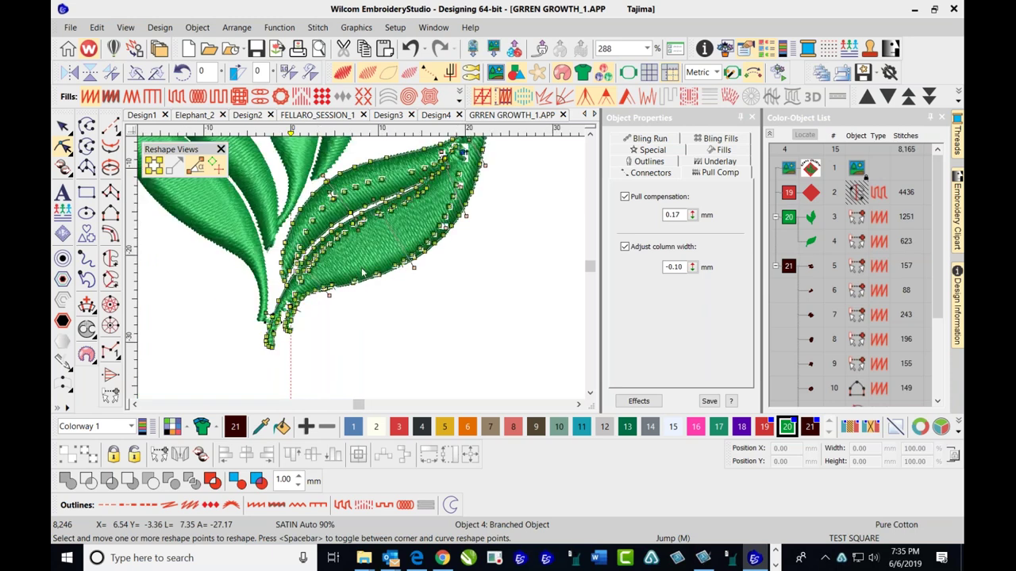
scroll(361, 274, down, 1)
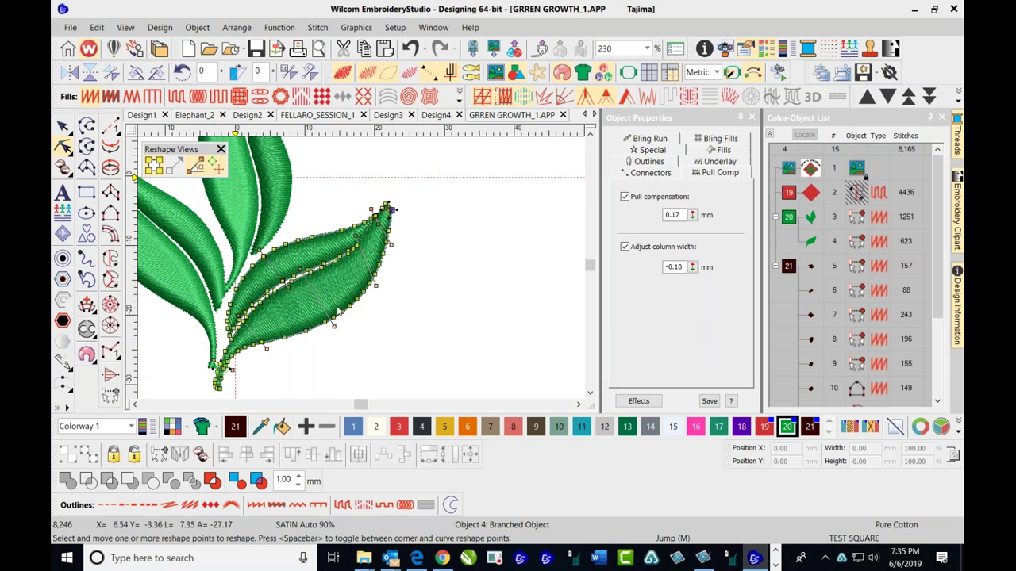
scroll(386, 206, up, 2)
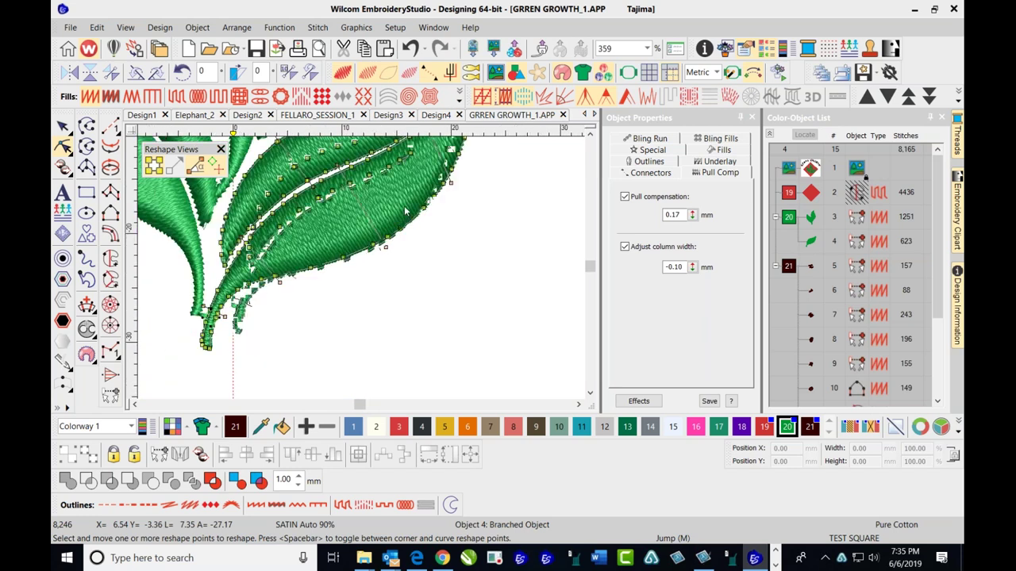
scroll(365, 272, down, 1)
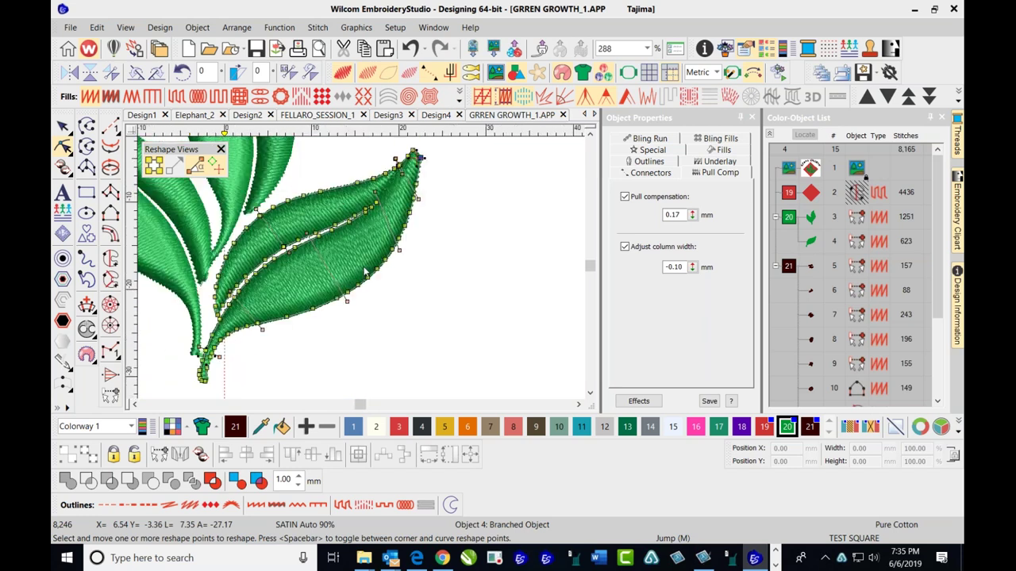
click(221, 341)
shift+click(415, 184)
scroll(359, 251, up, 1)
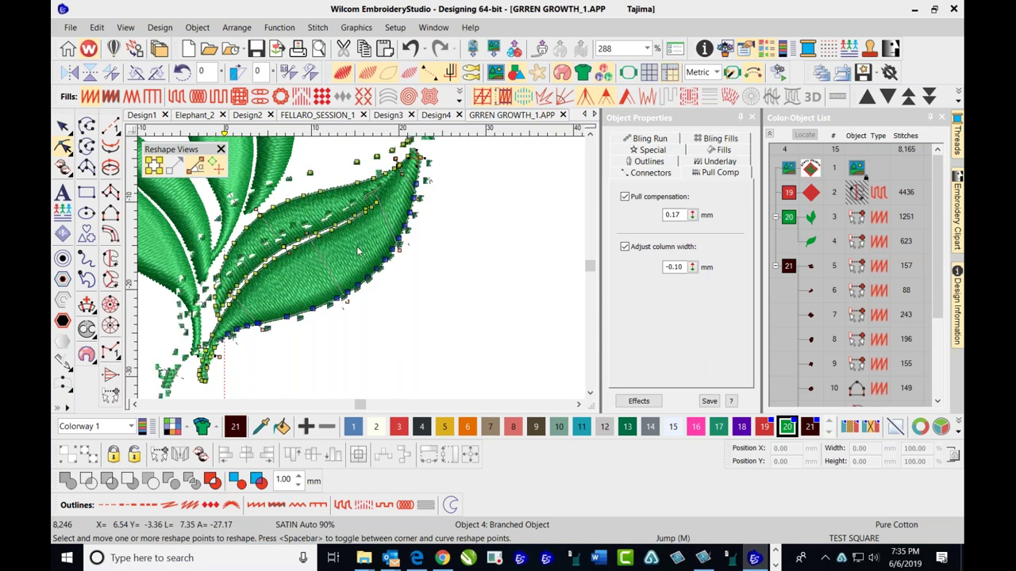
scroll(361, 277, up, 1)
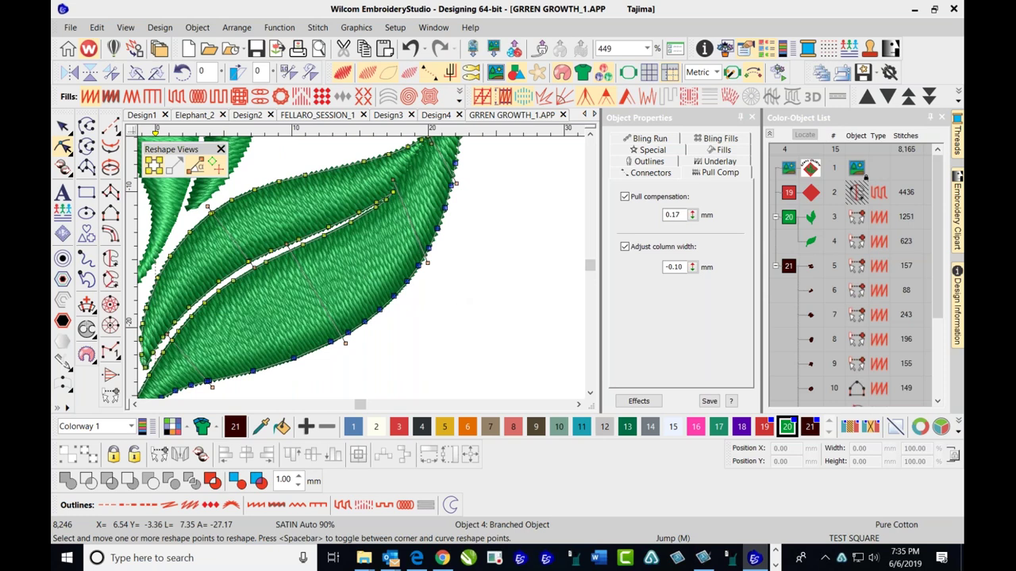
key(s)
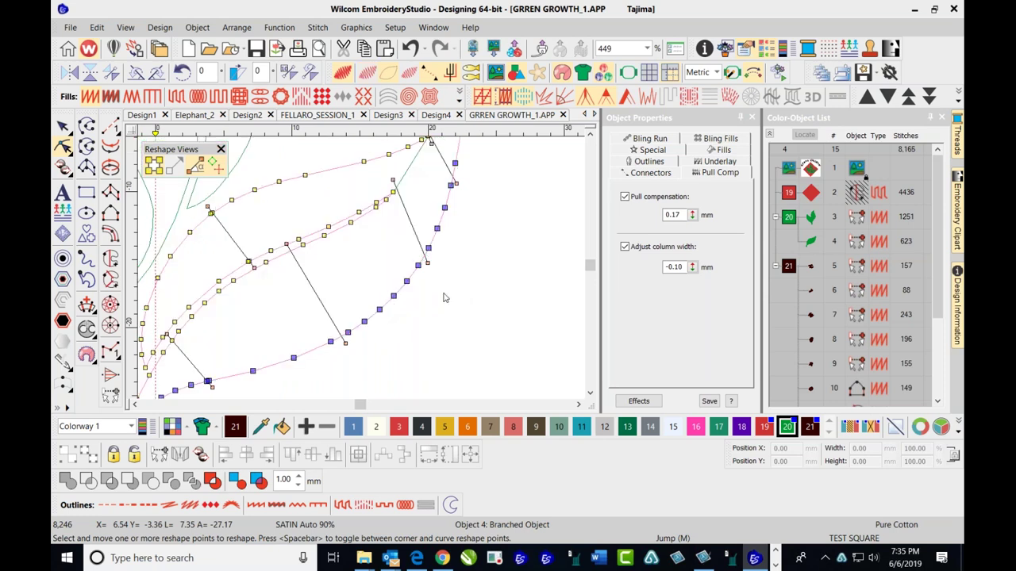
scroll(358, 252, up, 4)
key(space)
scroll(308, 225, down, 4)
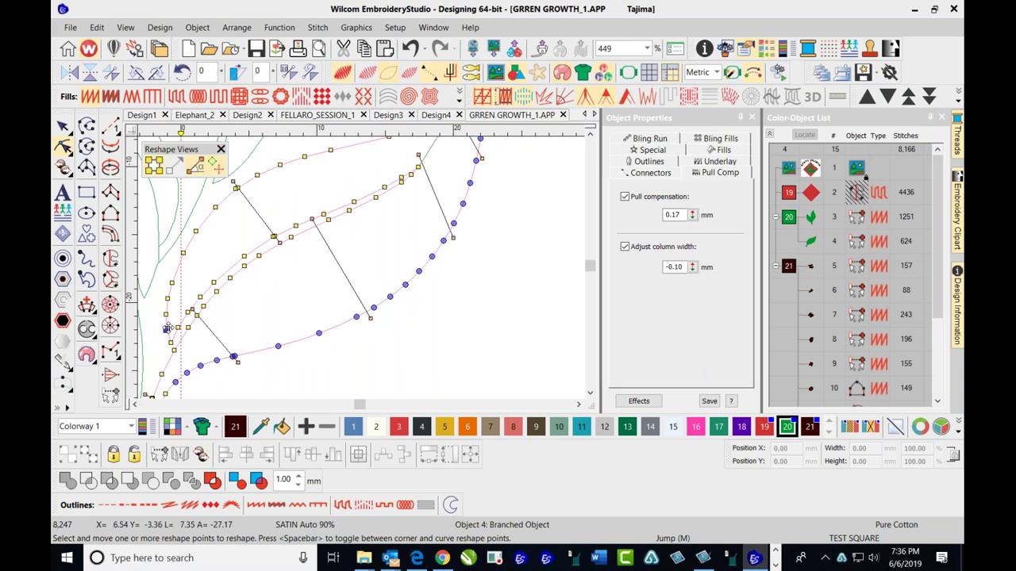
- Convert the reshape points along the right leaf's upper outer edge to curve points and restore the stitch display
scroll(459, 277, down, 2)
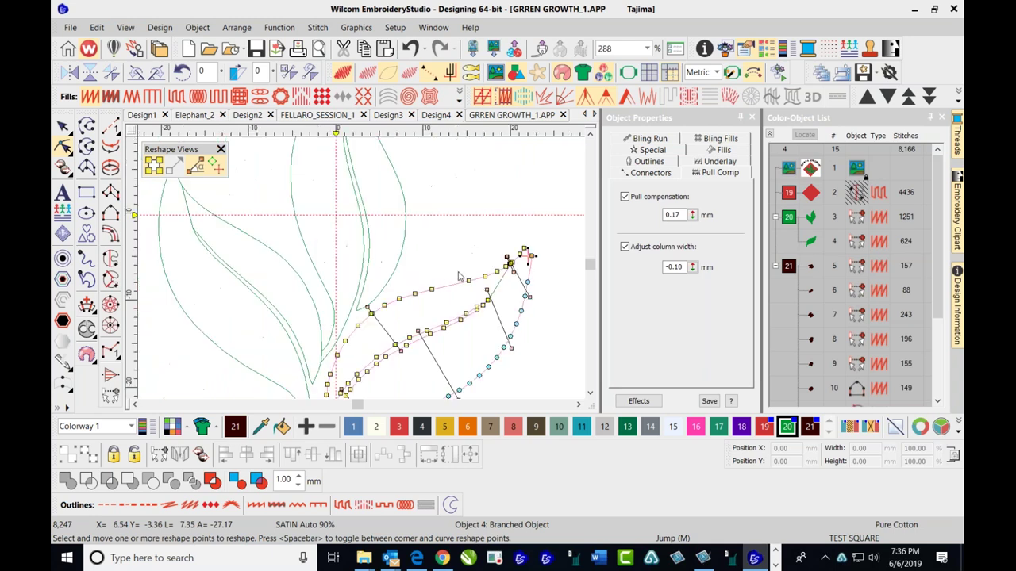
key(space)
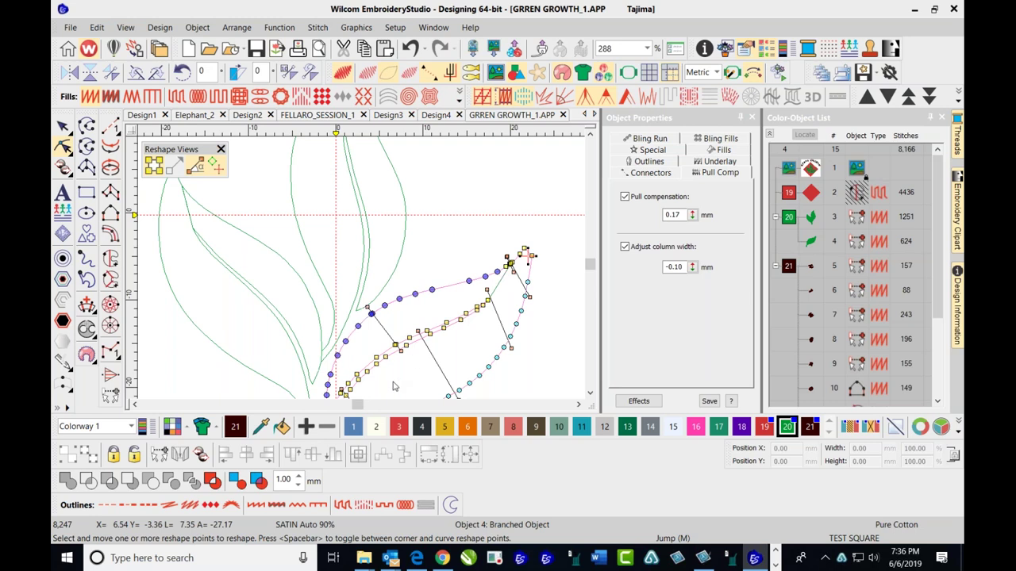
key(s)
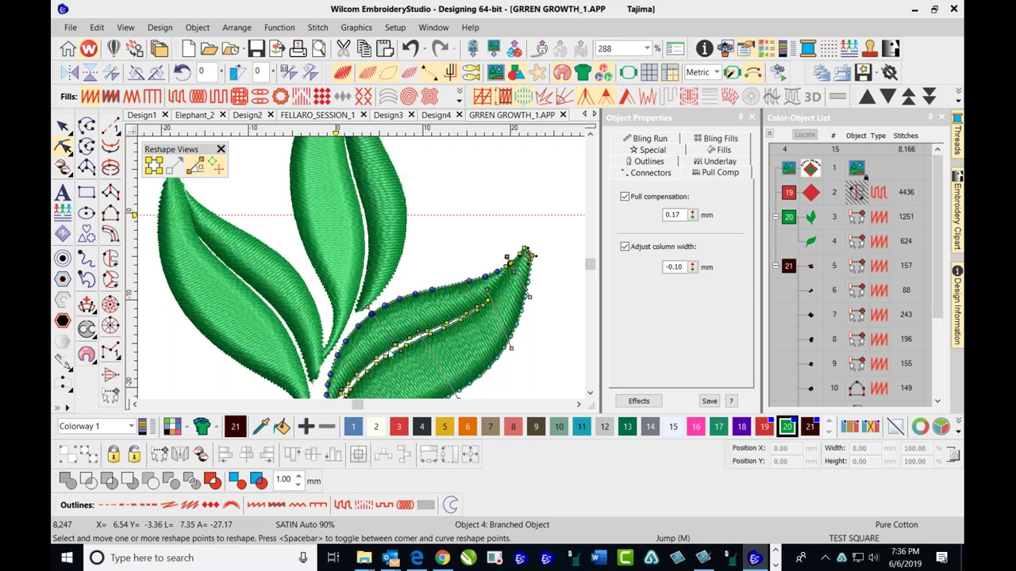
- Convert the reshape points on both inner edges along the right leaf's centre vein to curve points and finish reshaping
scroll(359, 274, up, 1)
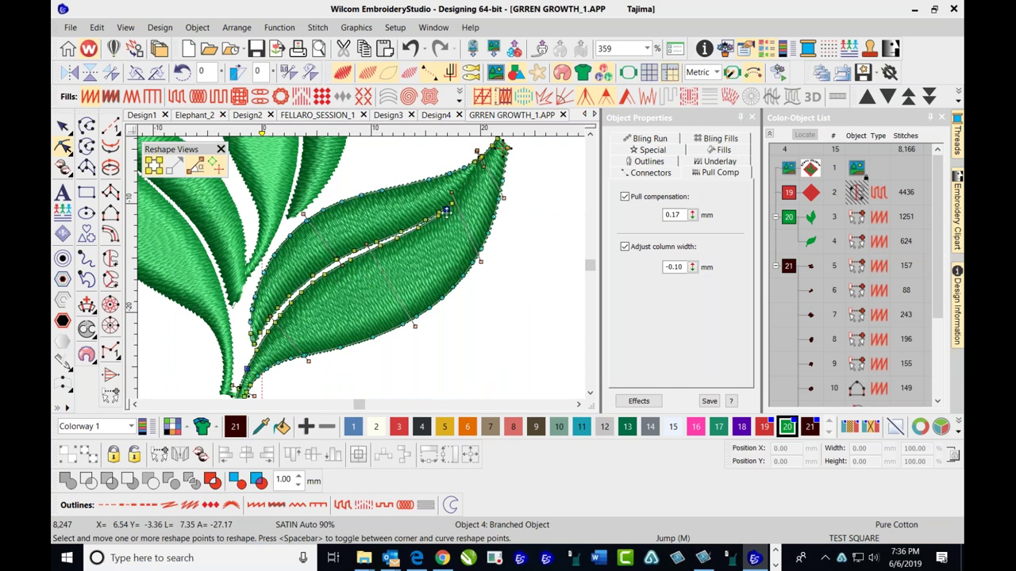
drag(447, 211, 273, 357)
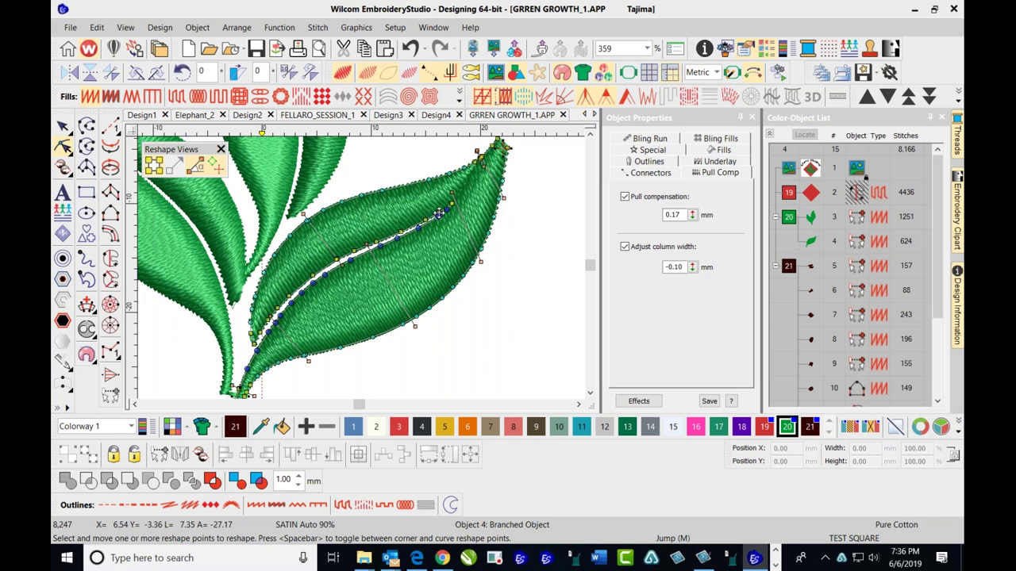
click(260, 333)
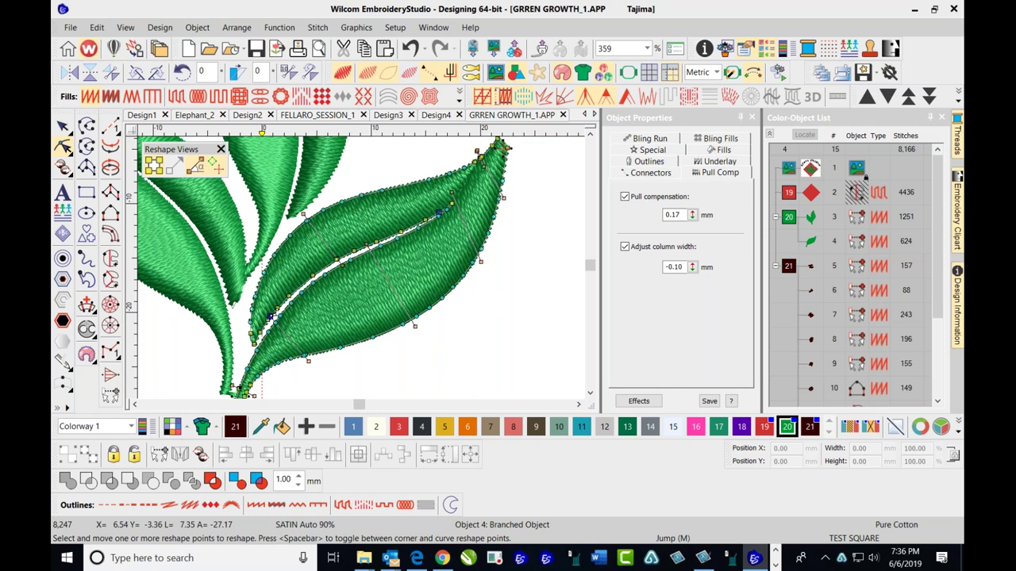
shift+click(259, 331)
scroll(131, 338, down, 2)
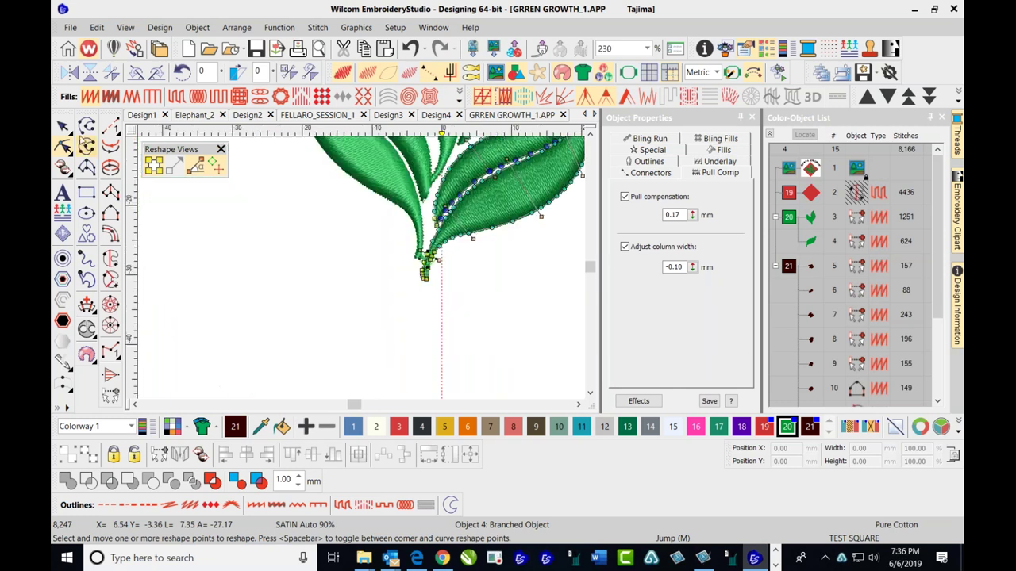
click(64, 127)
click(508, 280)
scroll(379, 253, down, 1)
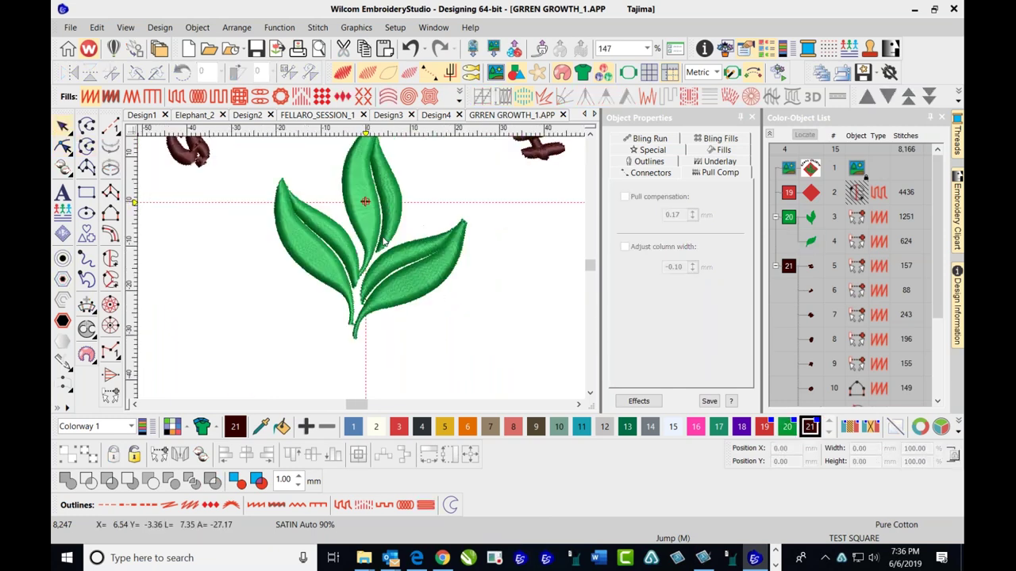
- Reshape the upper leaf, placing stitch angles across its broader half just below the tip and near the middle
scroll(362, 273, up, 1)
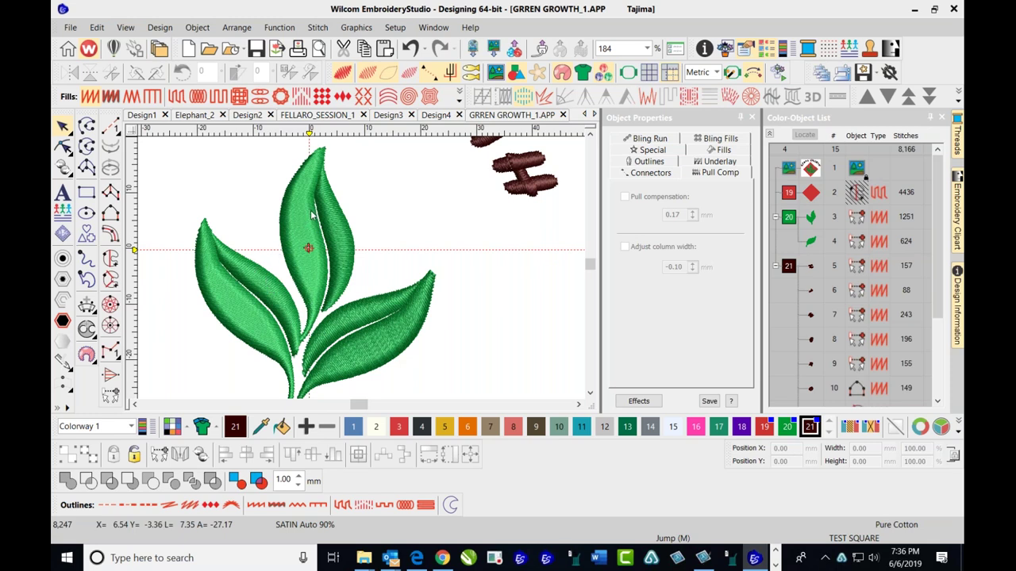
click(308, 249)
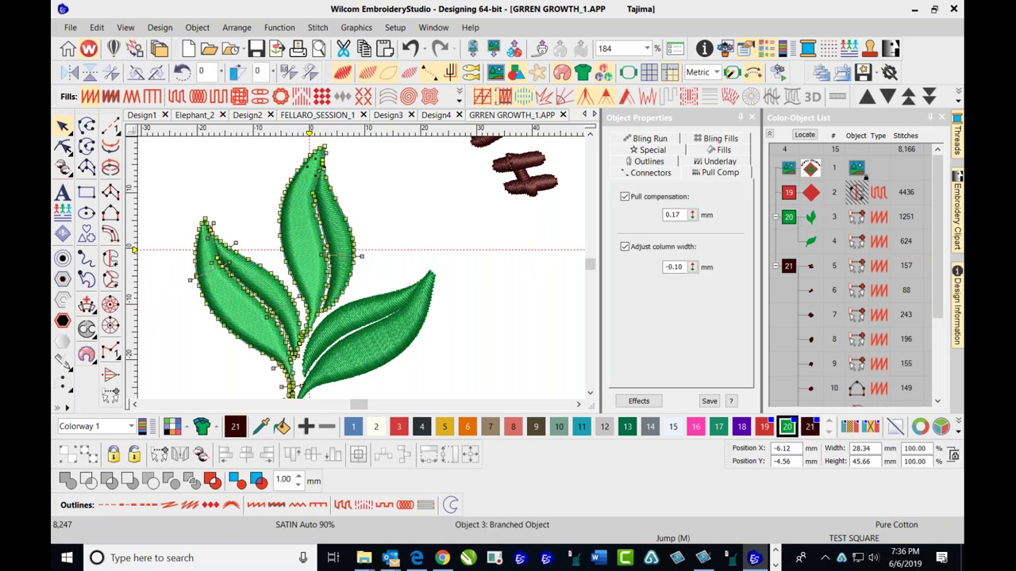
scroll(361, 251, up, 2)
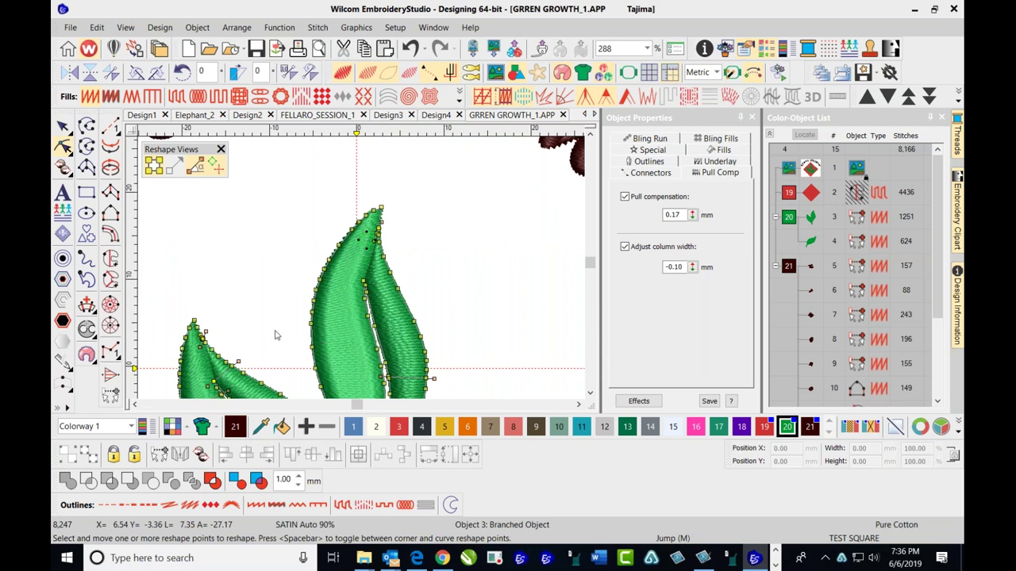
click(328, 255)
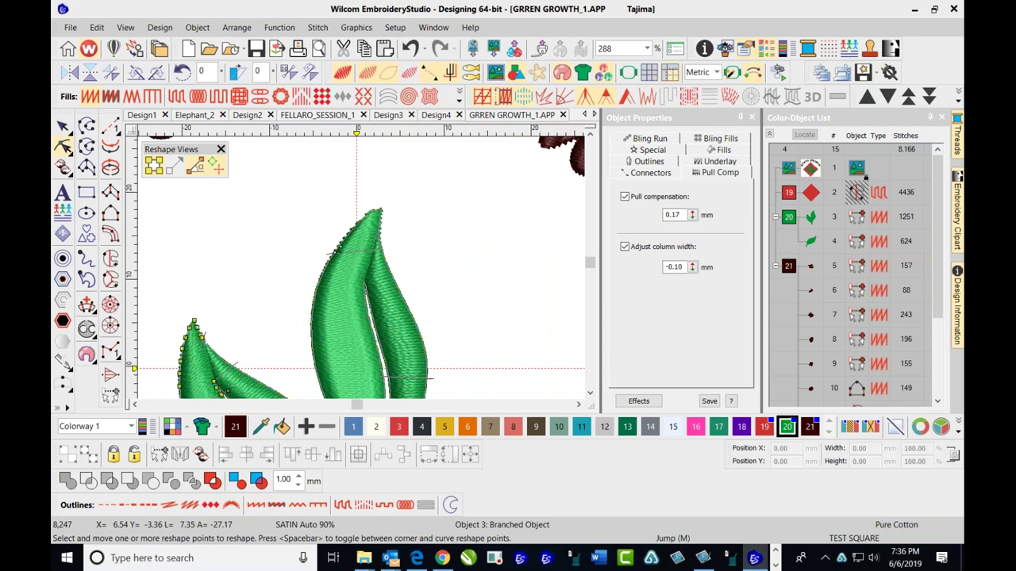
drag(328, 255, 331, 244)
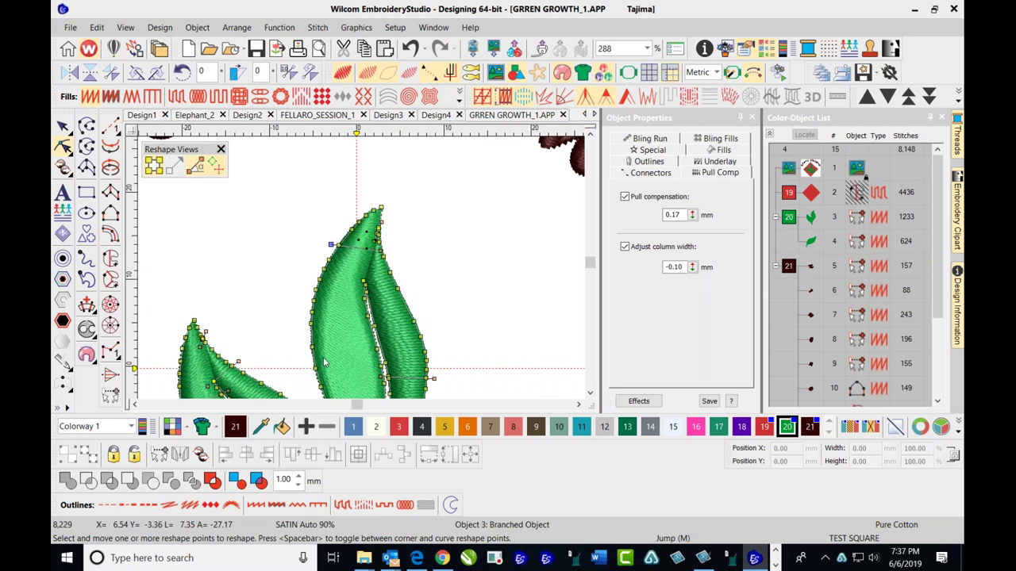
drag(312, 334, 303, 334)
drag(383, 345, 384, 330)
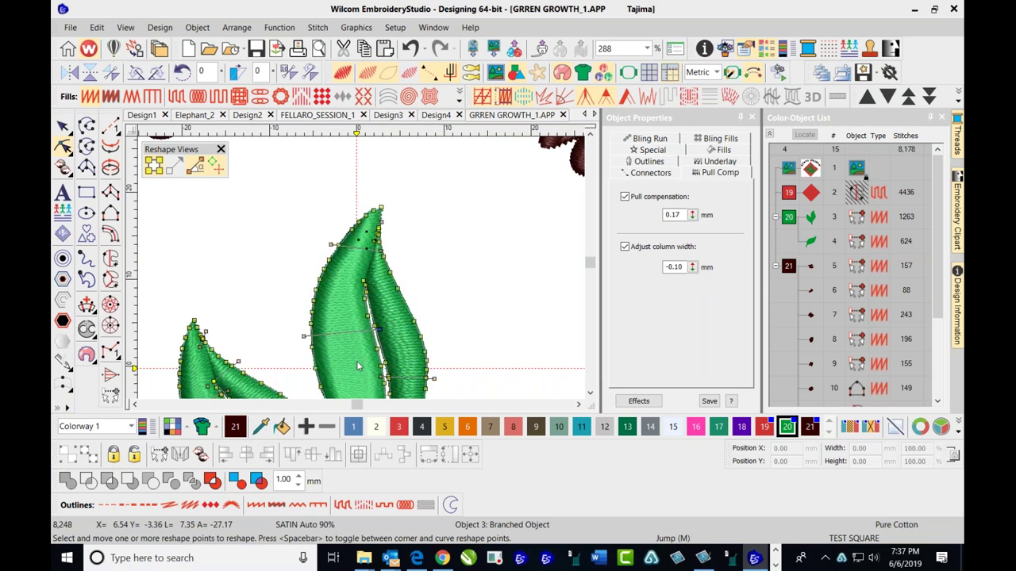
- Add a nearly horizontal stitch angle across the lower part of the upper leaf's broader half
scroll(372, 205, down, 2)
scroll(343, 367, up, 2)
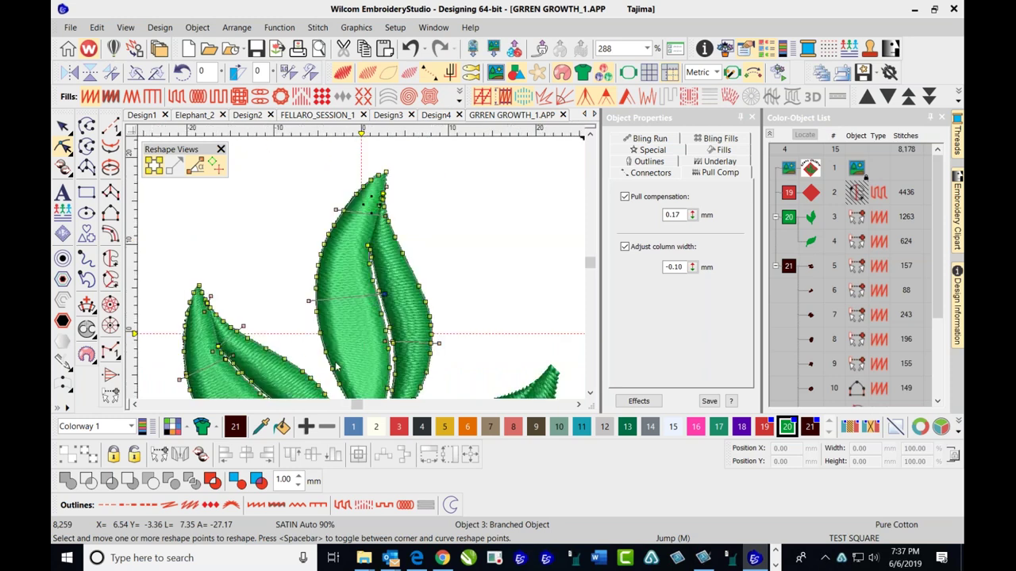
ctrl+click(322, 363)
ctrl+click(390, 362)
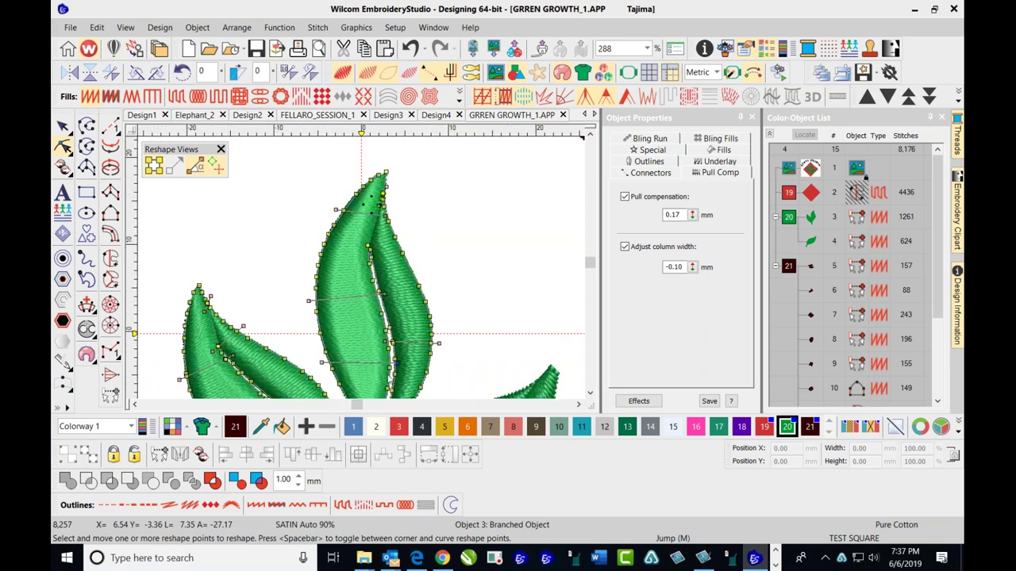
- Adjust the stitch angles across the upper leaf's broader half between the tip and the middle
scroll(405, 224, down, 1)
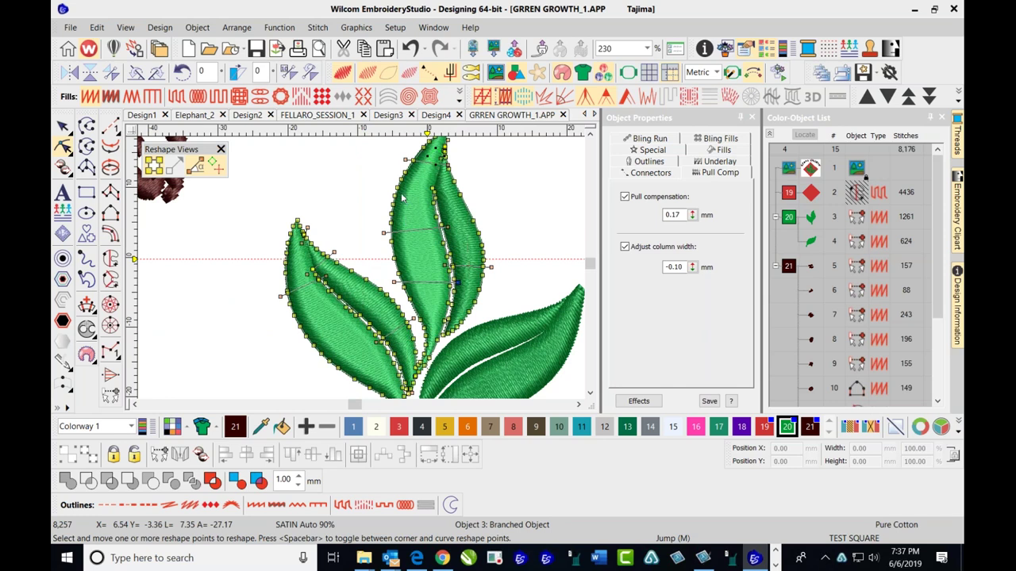
drag(389, 191, 437, 192)
drag(446, 232, 448, 232)
scroll(340, 272, up, 2)
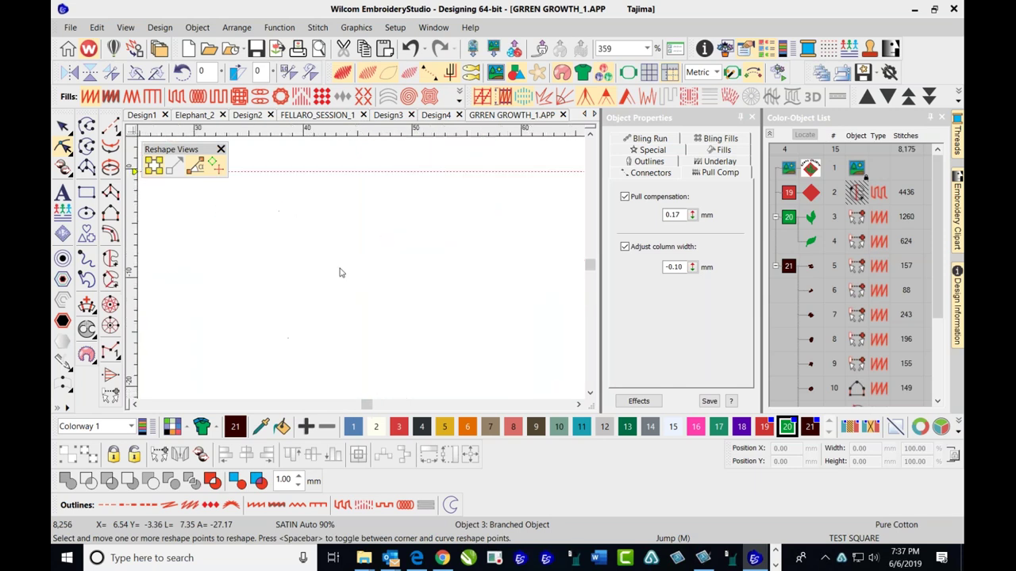
scroll(361, 272, down, 3)
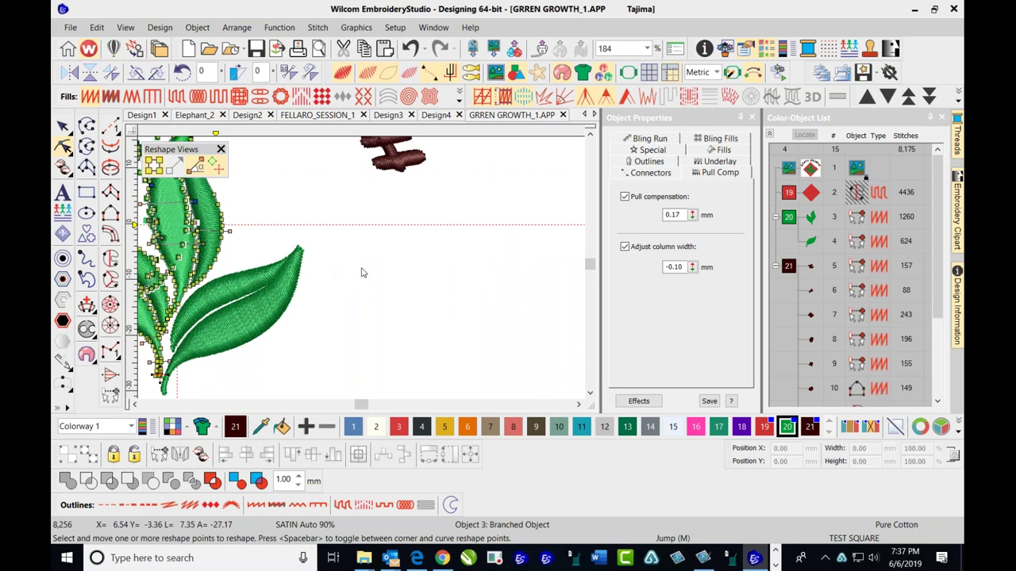
- Reshape the lower-right leaf's tip by moving its outer edge point inward to narrow the point
scroll(361, 272, up, 6)
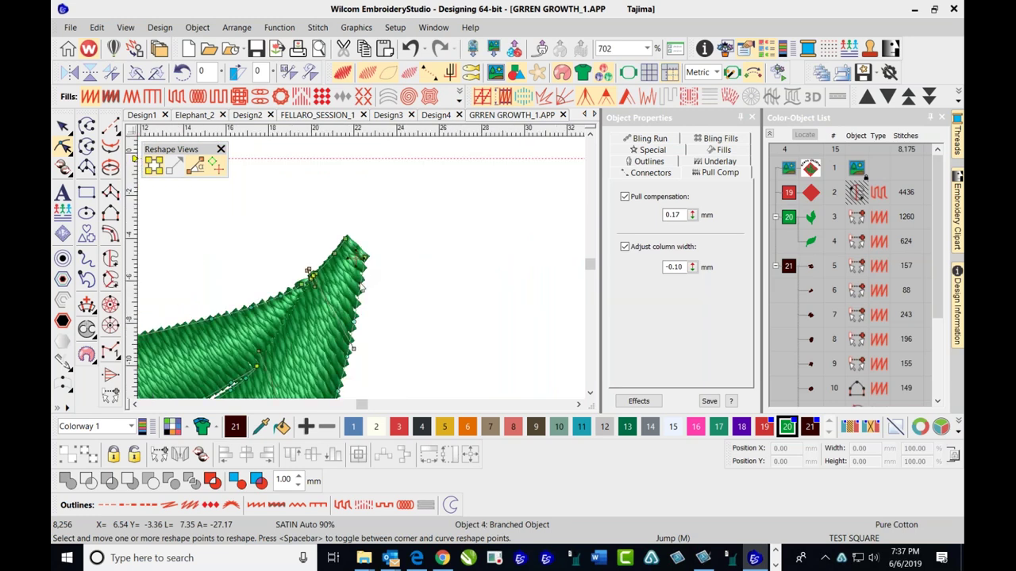
click(364, 257)
mouse_move(364, 257)
mouse_down()
mouse_move(350, 247)
mouse_move(356, 260)
mouse_up()
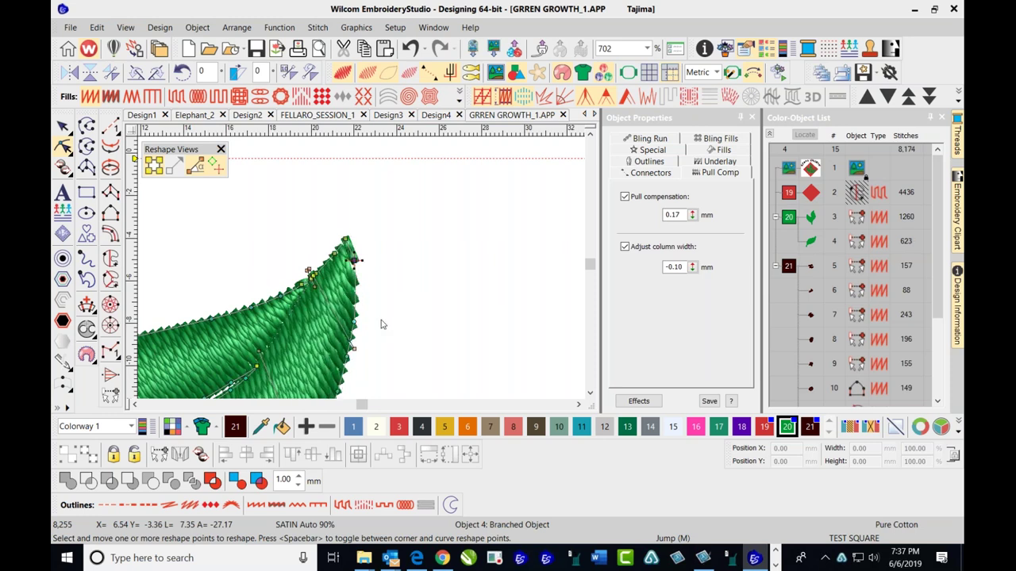
drag(354, 257, 358, 252)
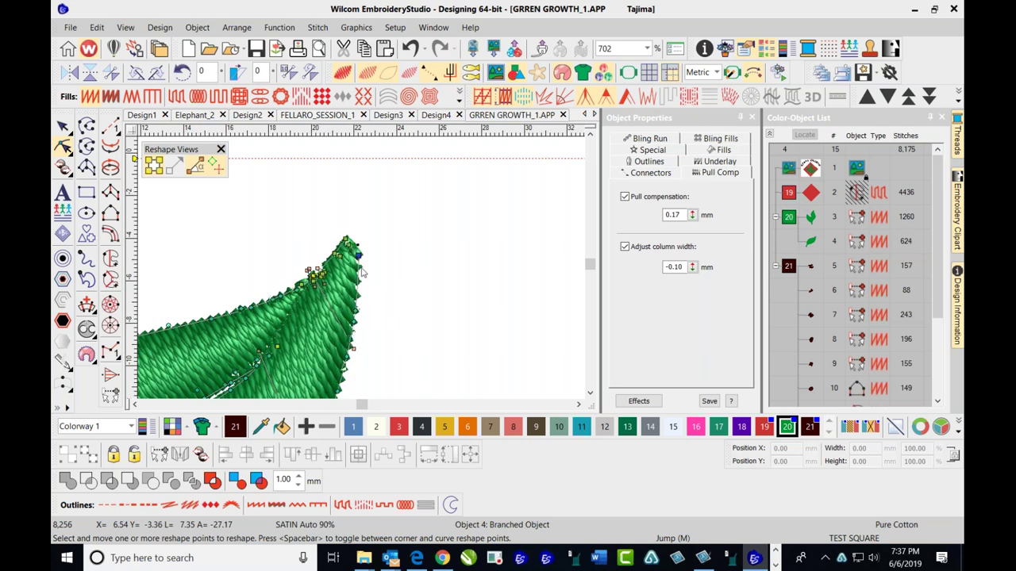
scroll(317, 270, down, 5)
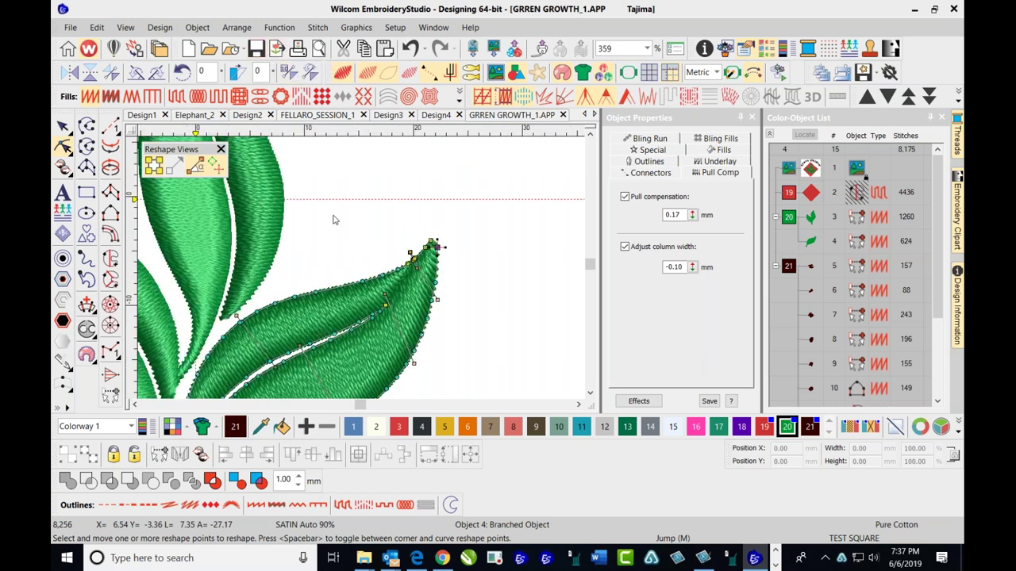
click(63, 125)
key(Escape)
scroll(357, 270, down, 4)
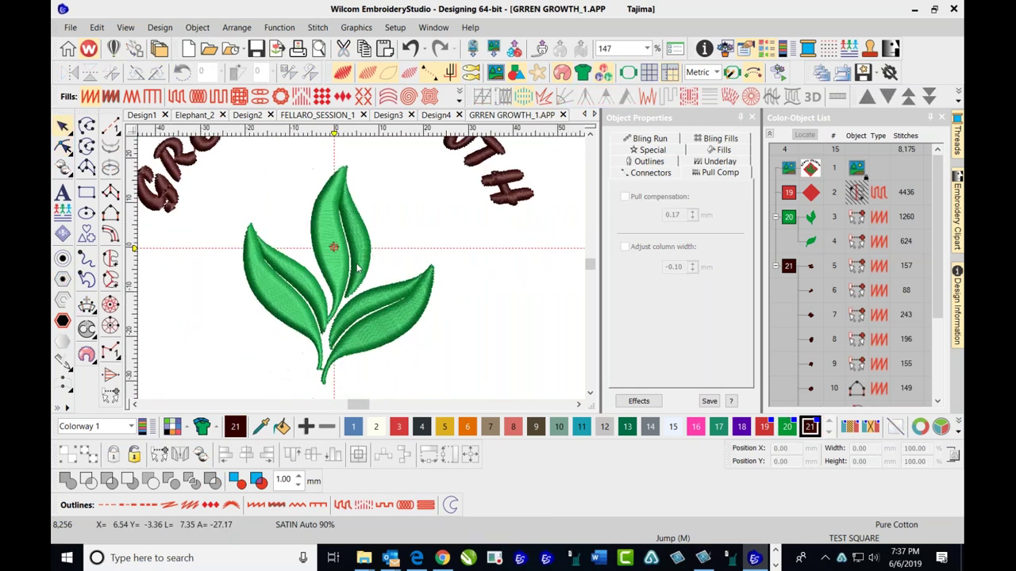
- Select both green leaf objects and set their satin auto spacing adjustment to 80%
click(254, 288)
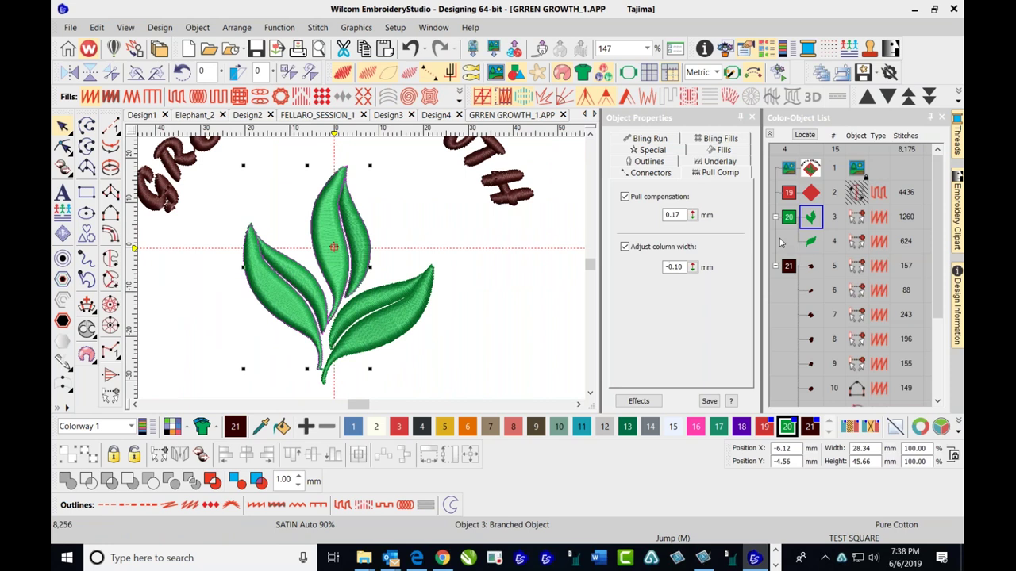
click(478, 302)
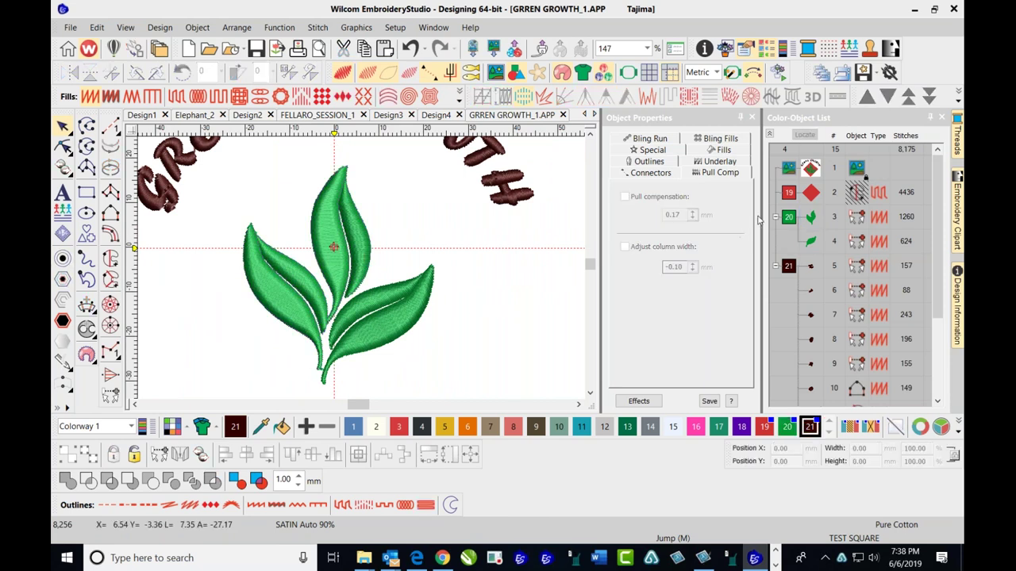
click(790, 218)
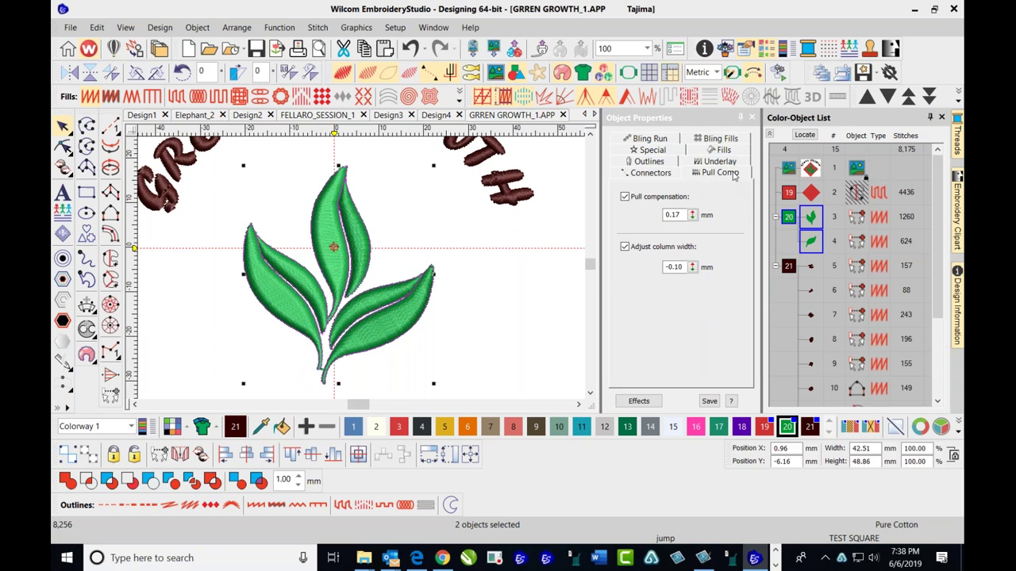
click(727, 151)
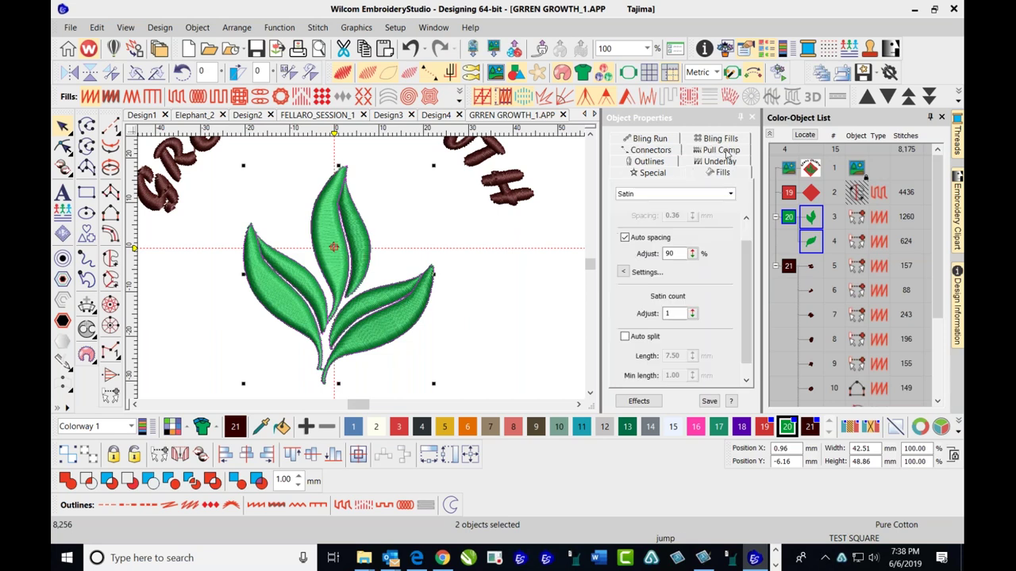
double_click(686, 254)
text(80)
key(Return)
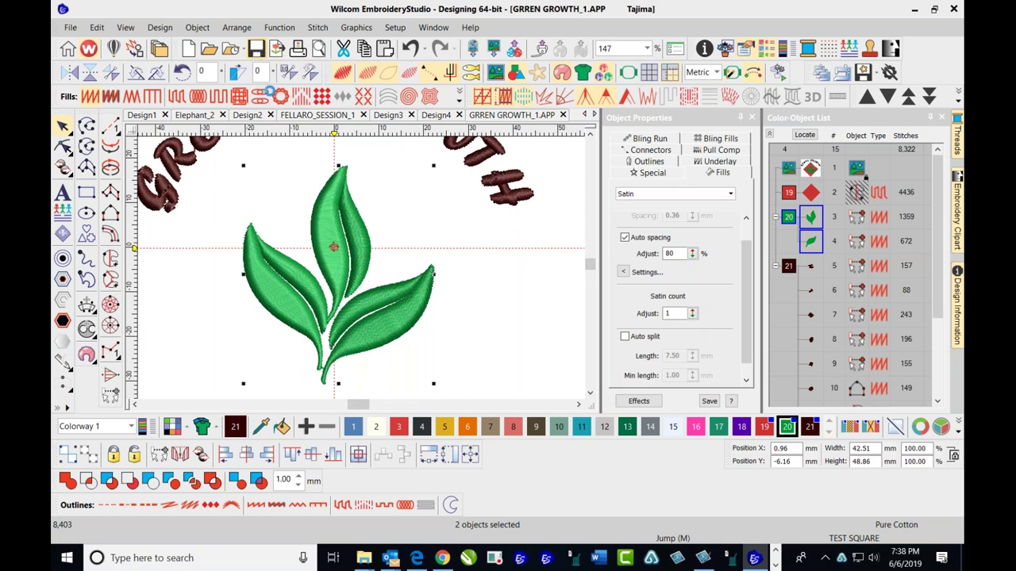
click(184, 298)
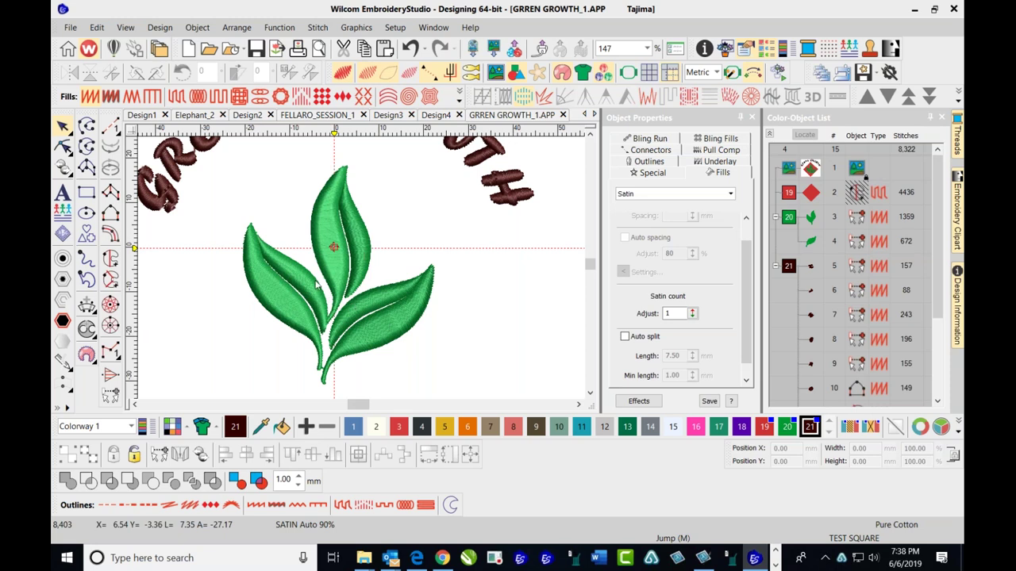
- Unhide the red diamond background fill behind the leaves
scroll(319, 282, down, 1)
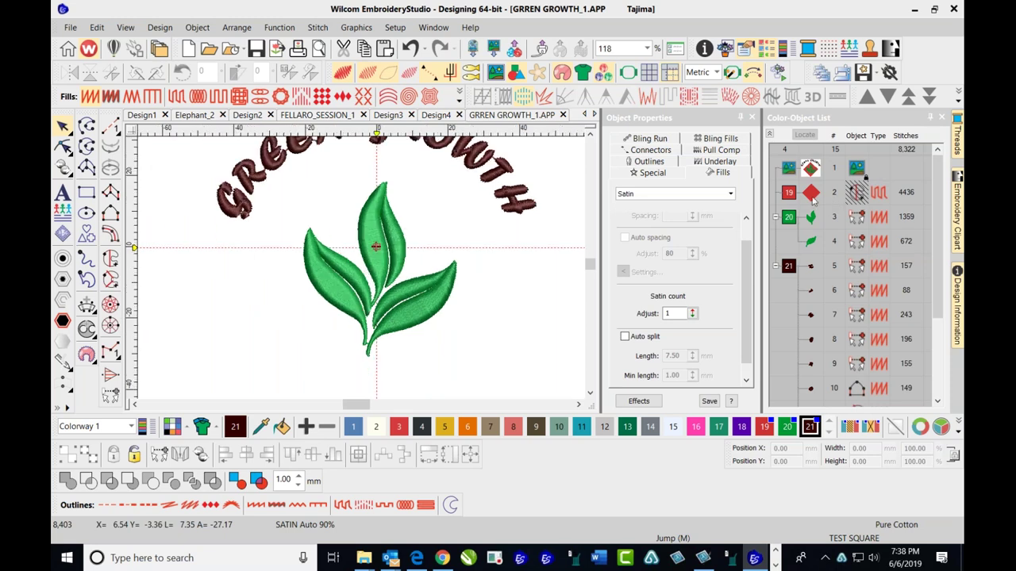
click(812, 199)
right_click(812, 198)
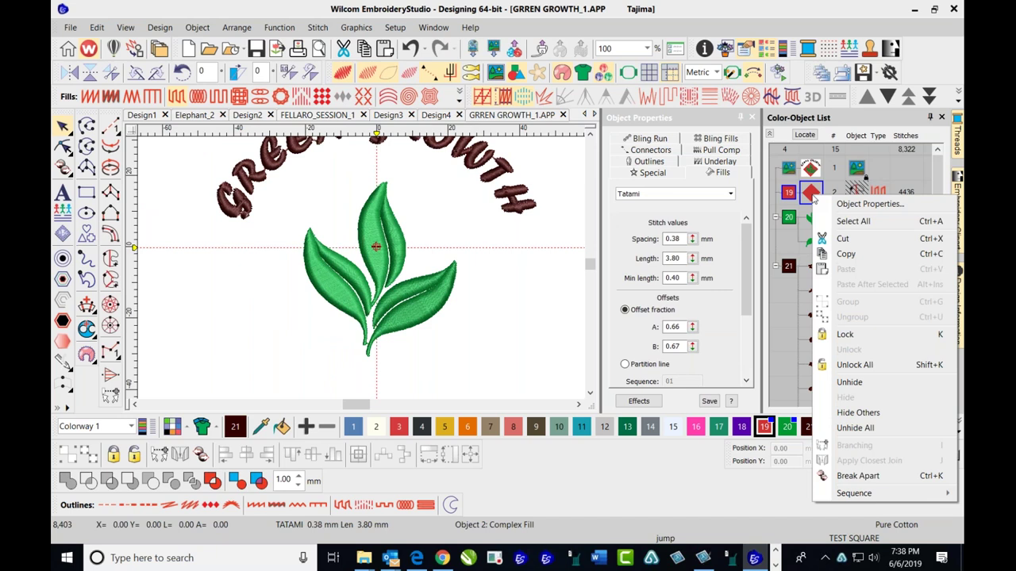
click(849, 382)
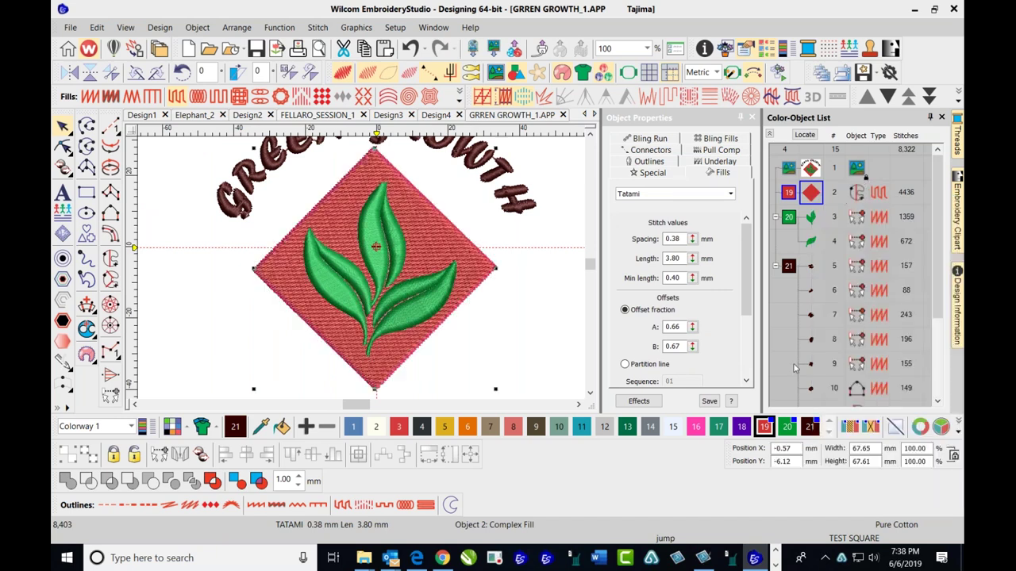
click(192, 314)
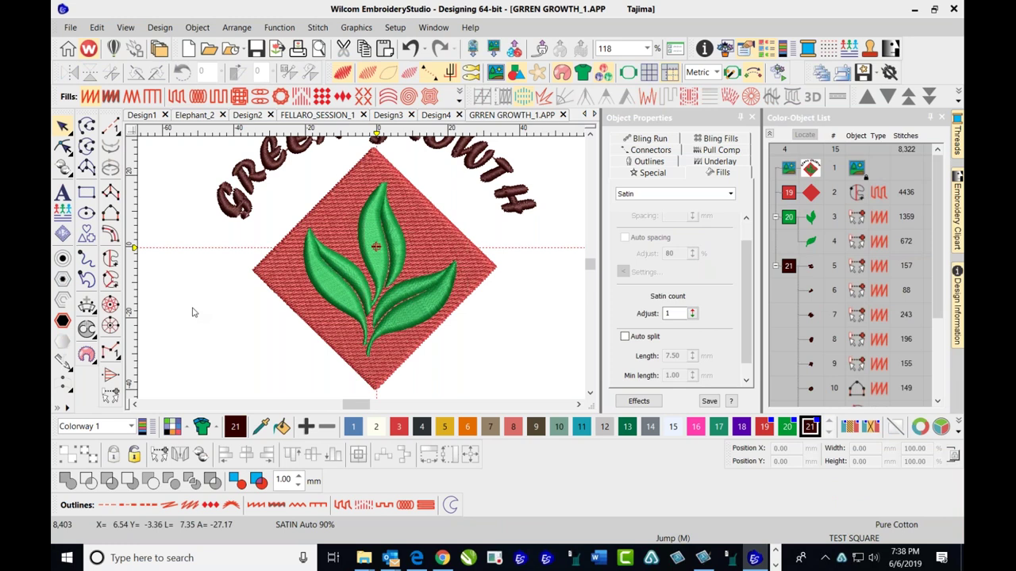
- Create one simple offset of the red diamond as a Satin Column C border
click(420, 206)
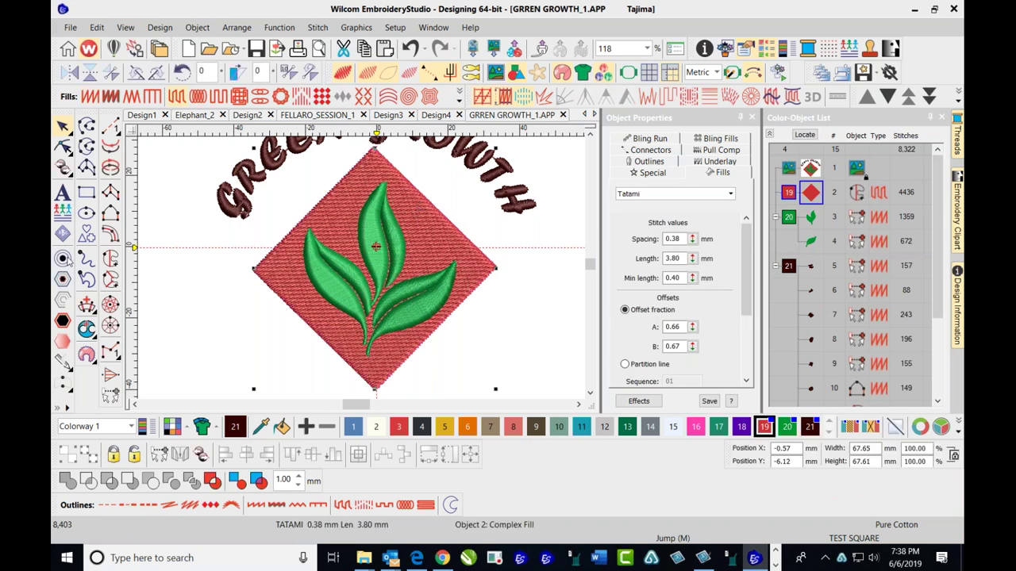
click(62, 260)
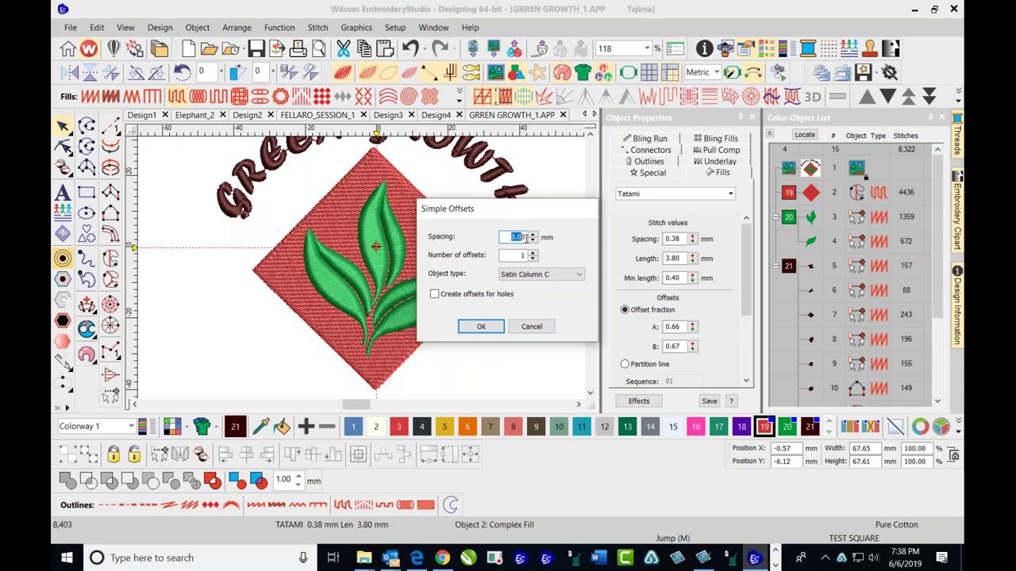
key(BackSpace)
click(481, 327)
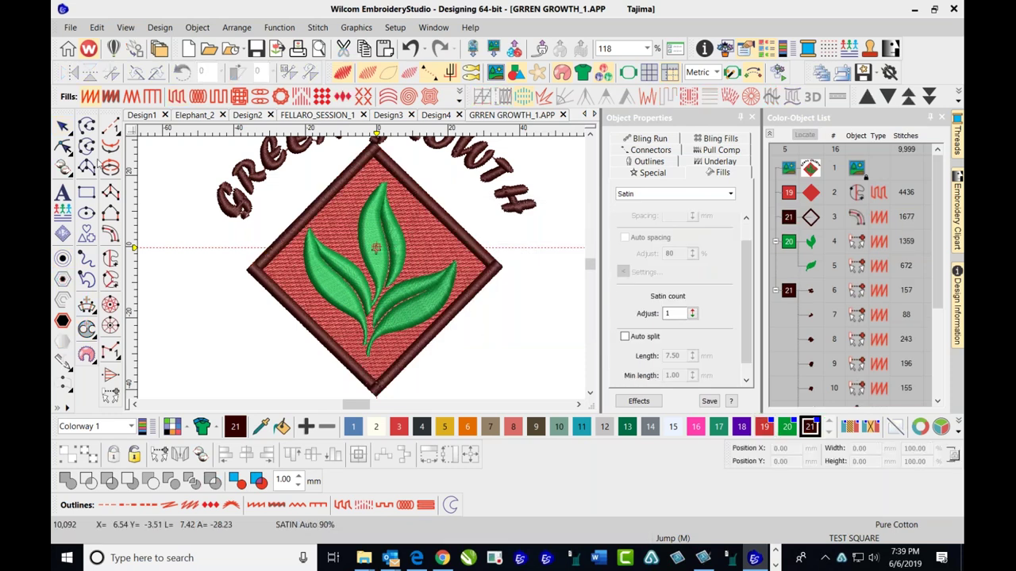
- Recolor the diamond's satin border with color 3 and turn off its smart corners
click(63, 127)
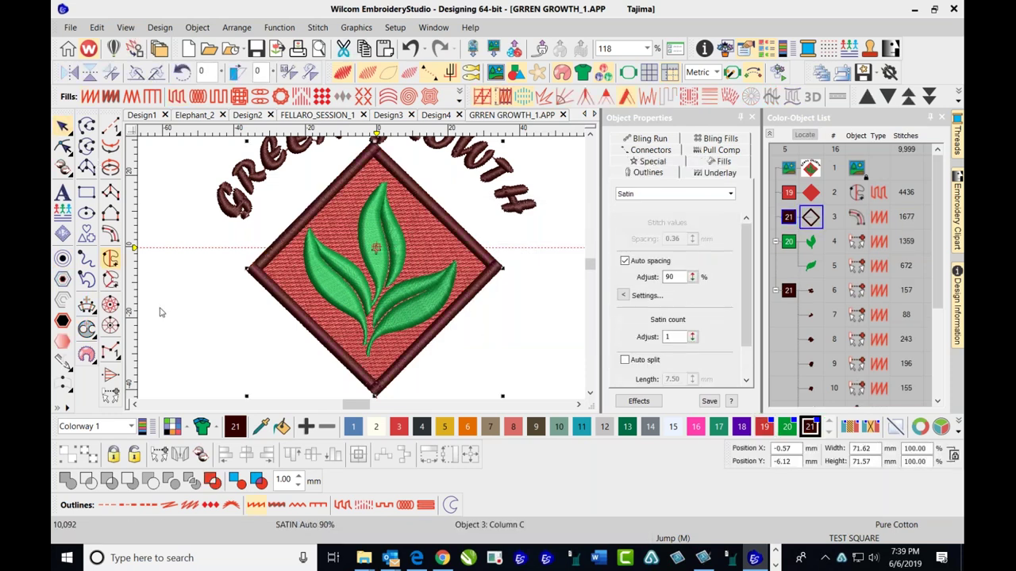
click(398, 427)
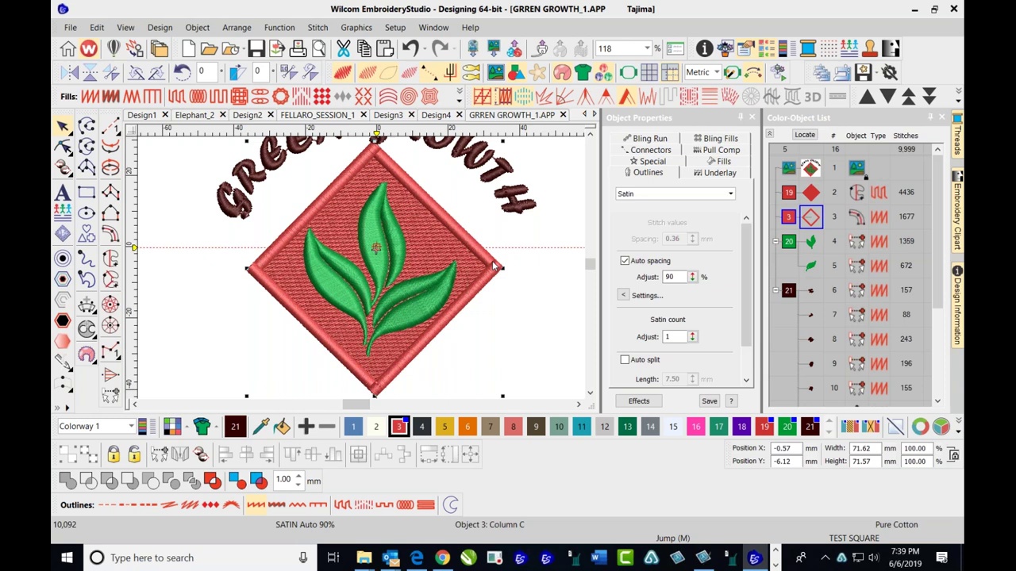
click(627, 96)
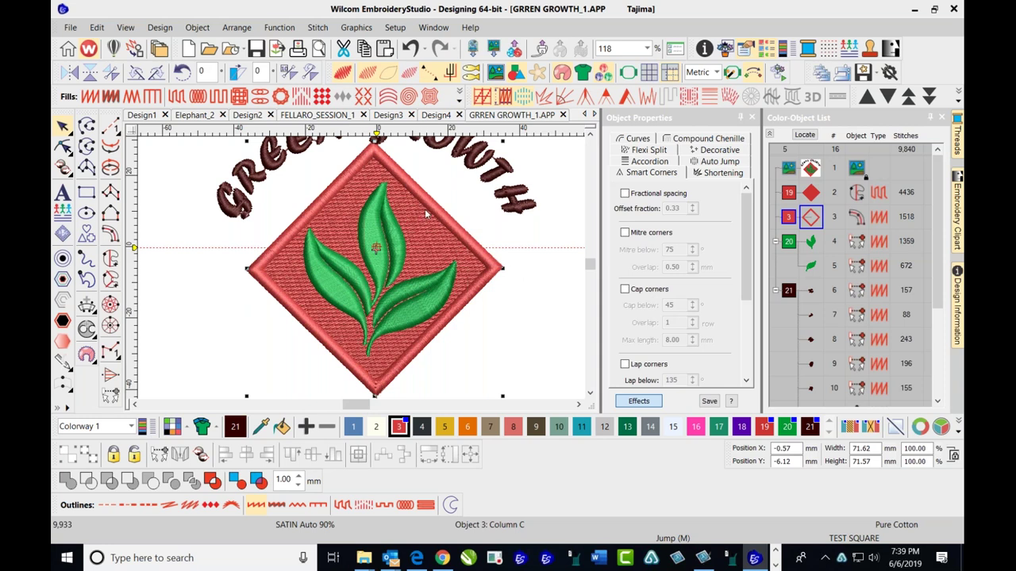
click(649, 402)
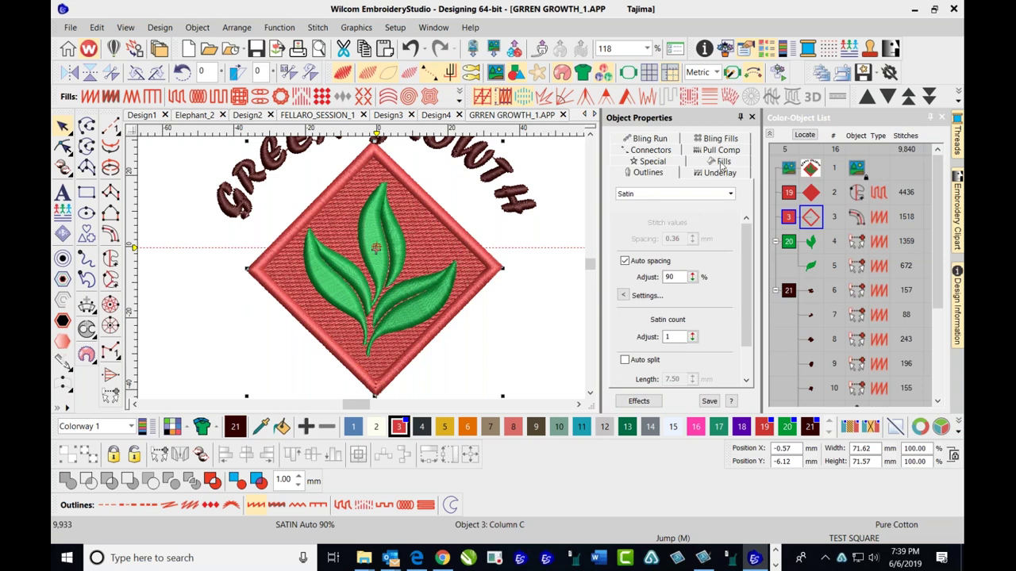
- Set the diamond border's column width to 2 mm
click(653, 162)
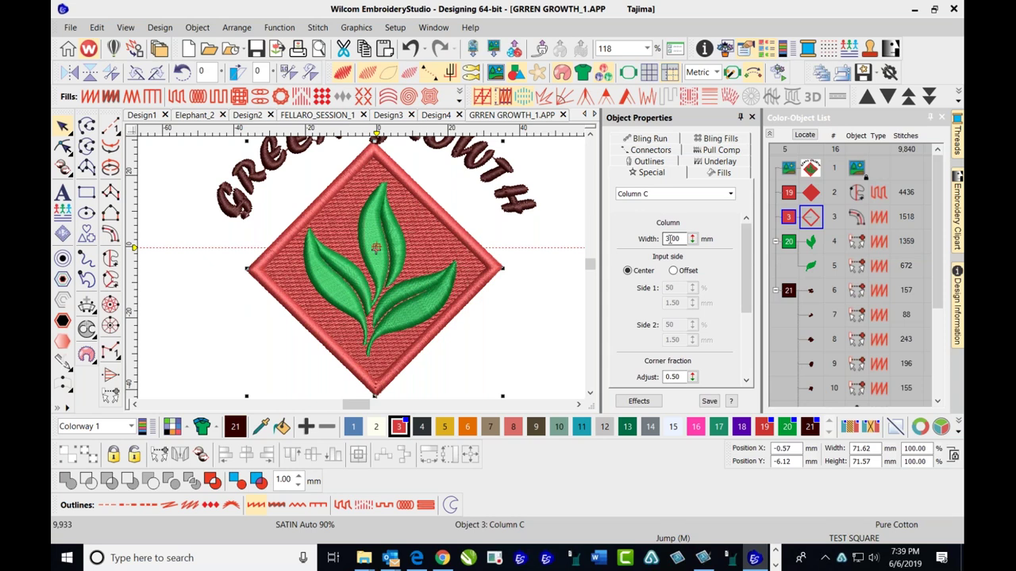
drag(668, 238, 622, 242)
text(2)
key(Return)
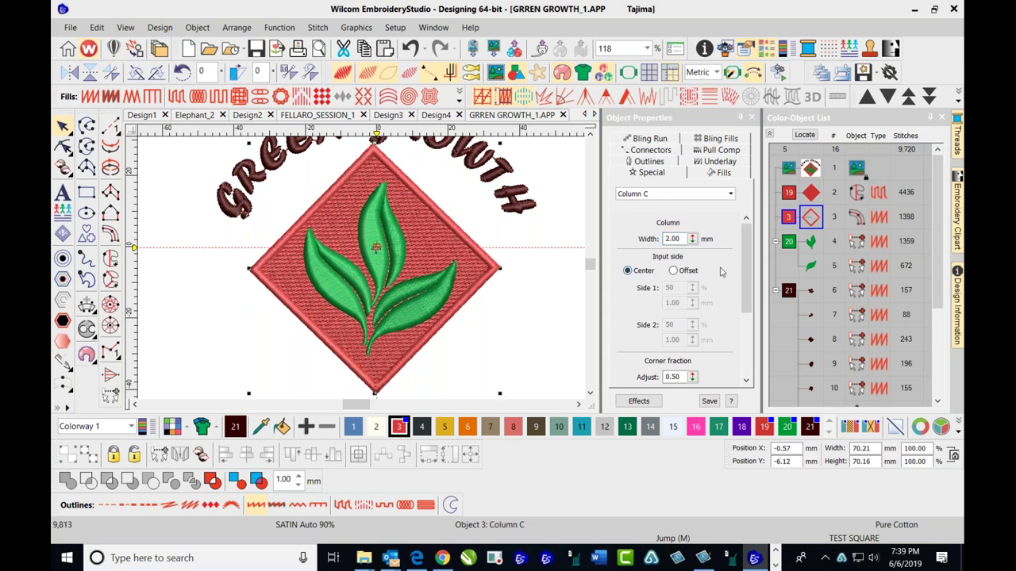
click(173, 252)
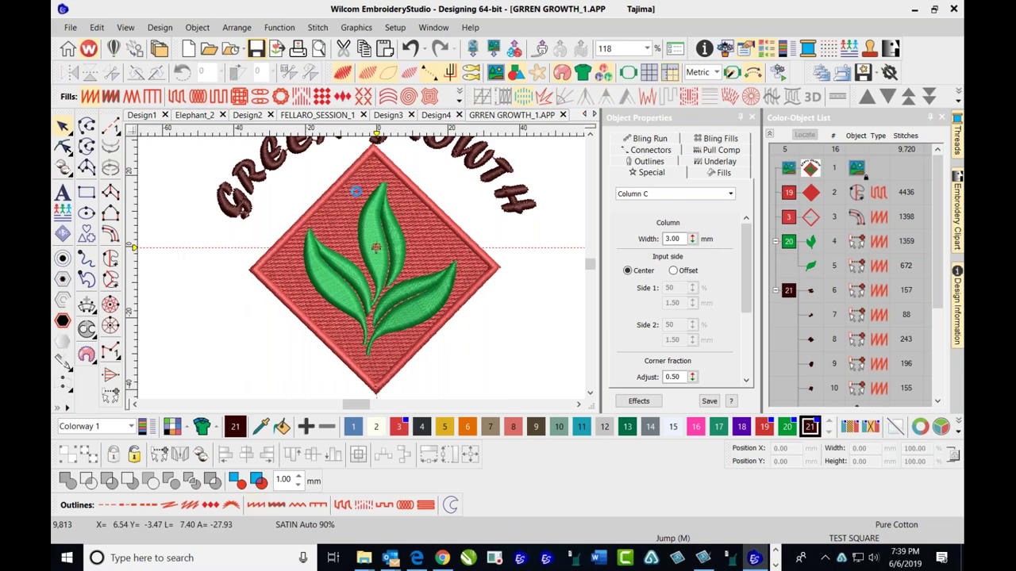
- Reshape the satin border at the diamond's top corner
scroll(356, 192, down, 1)
scroll(362, 272, up, 1)
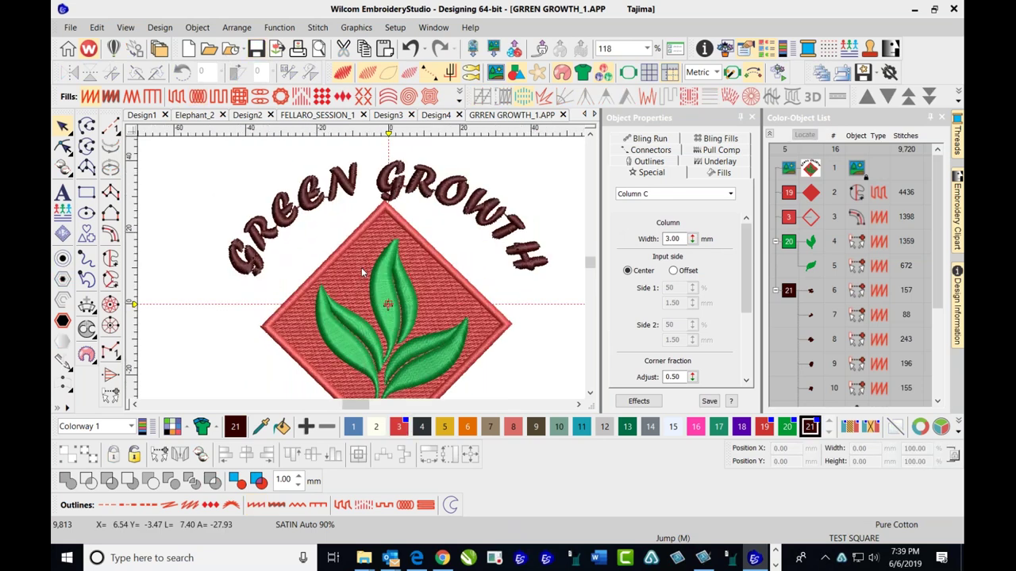
scroll(361, 272, up, 1)
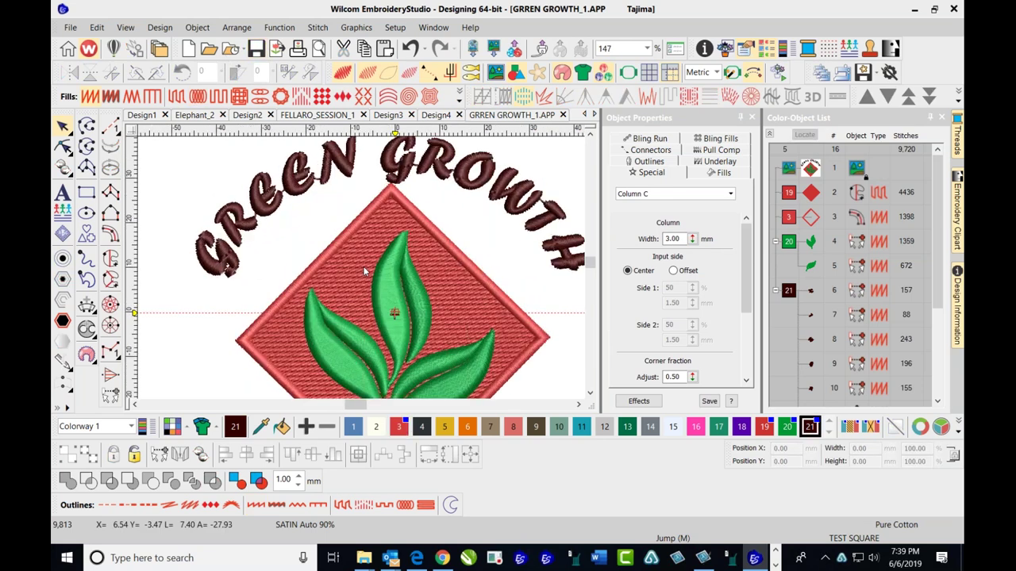
click(359, 264)
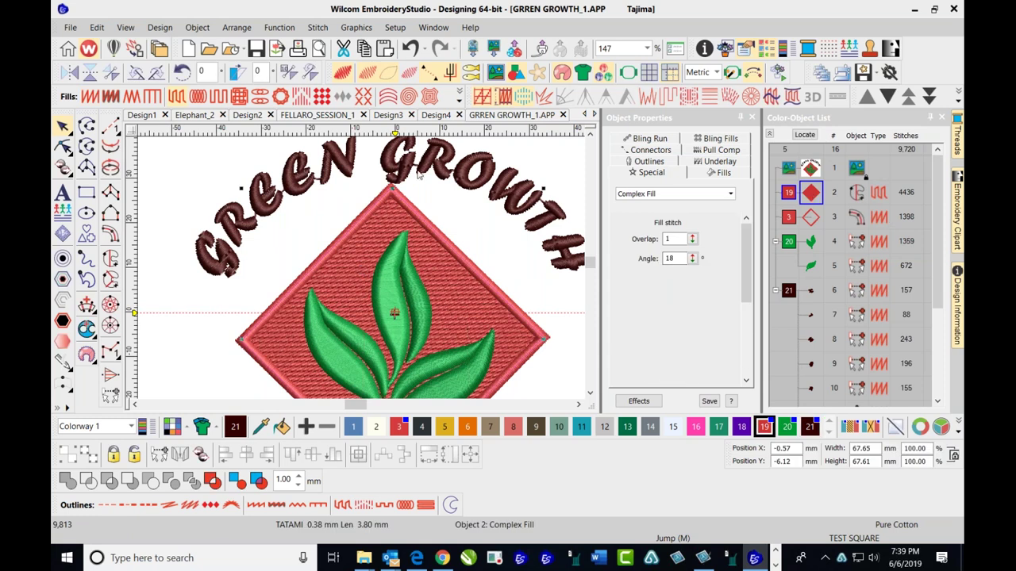
click(63, 148)
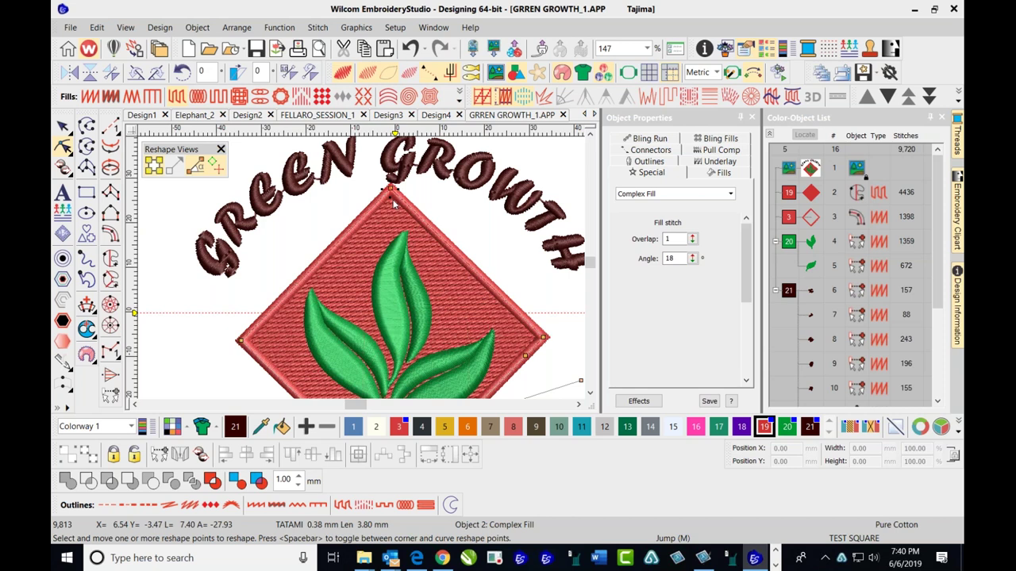
click(396, 205)
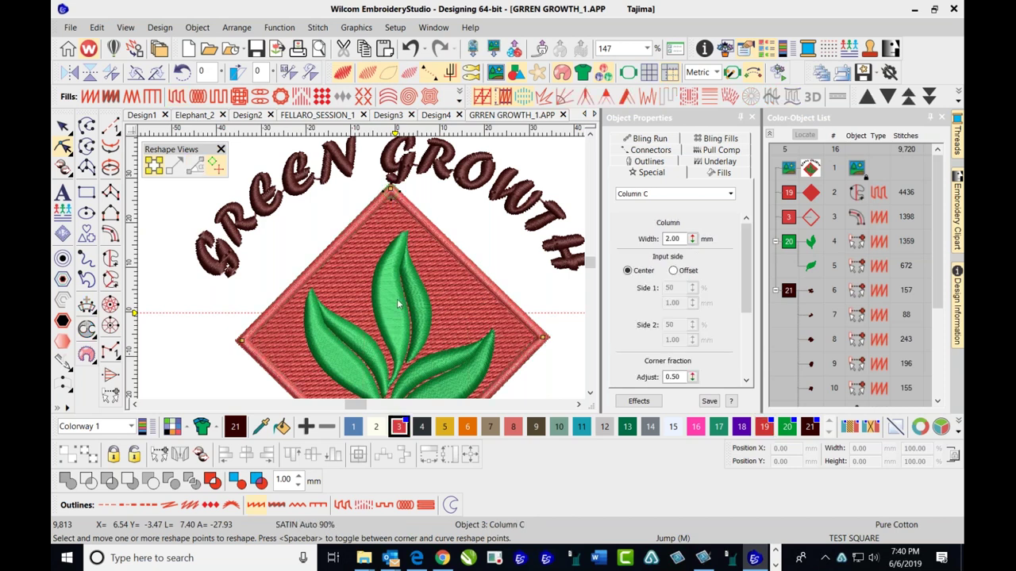
scroll(384, 205, down, 1)
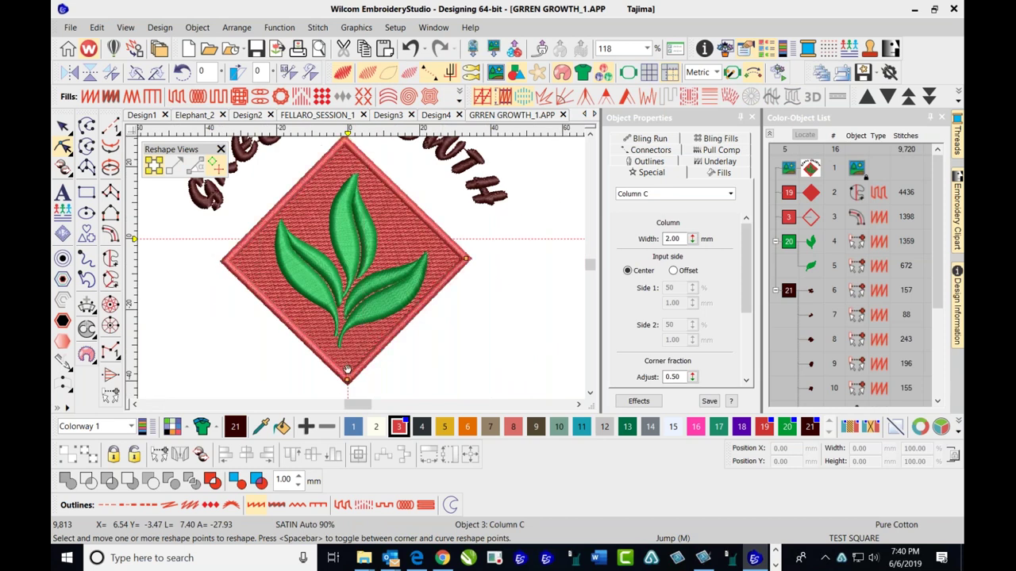
scroll(349, 199, up, 1)
click(349, 198)
click(63, 126)
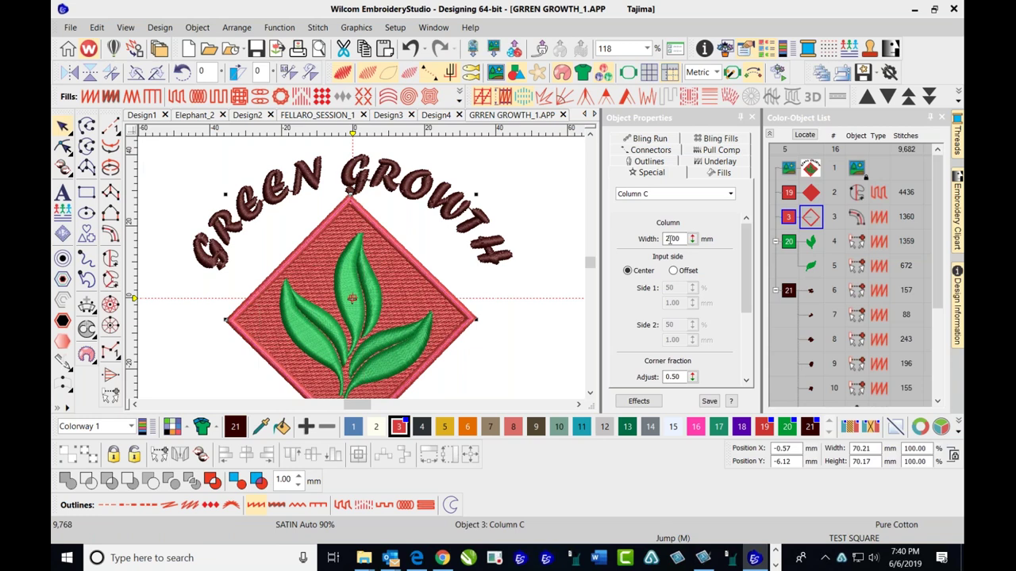
- Set the diamond border's Column C width to 3 mm
click(668, 238)
text(3)
key(Return)
scroll(354, 278, down, 1)
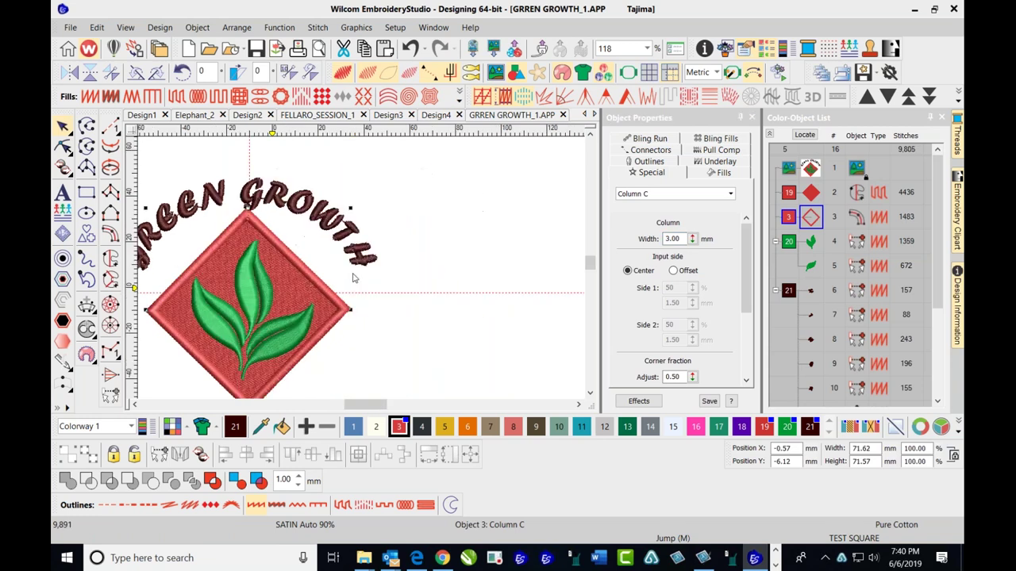
scroll(354, 277, down, 1)
click(441, 274)
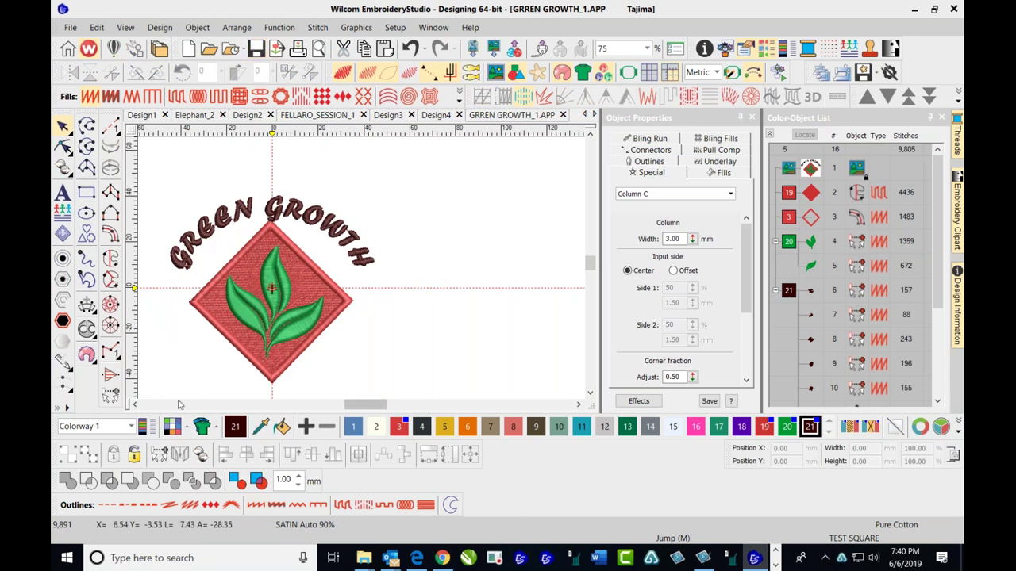
- Move all the digitized GREEN GROWTH letter objects straight up by about 2.4 mm, away from the diamond's top corner
scroll(361, 272, down, 1)
drag(249, 248, 471, 327)
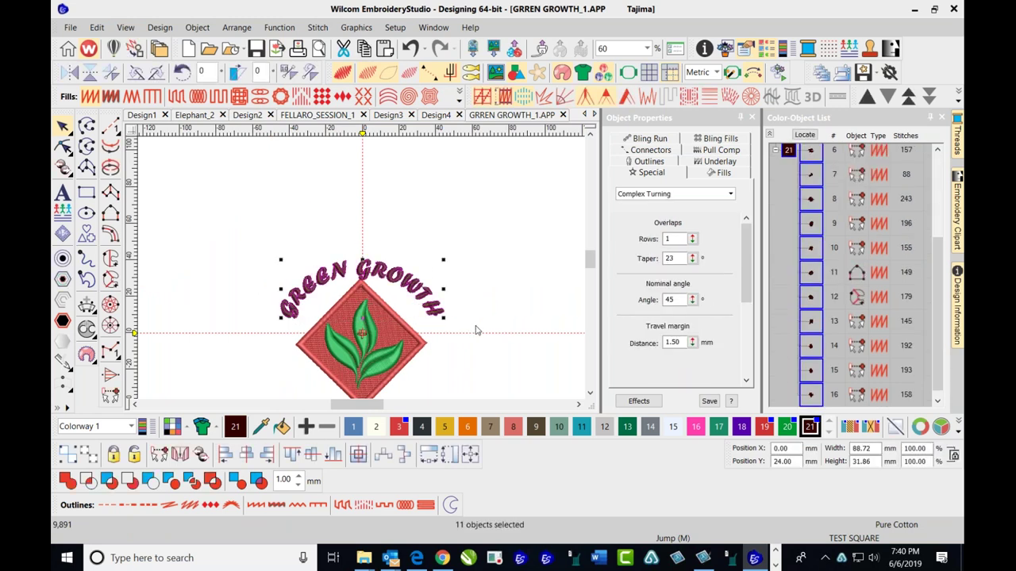
key(Up)
key(Up)
key(Up)
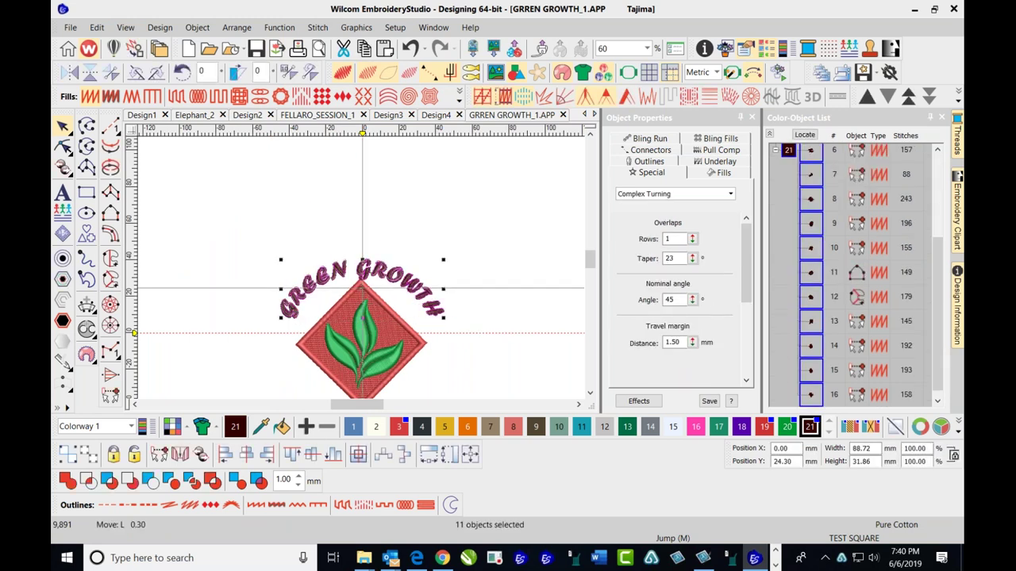
key(Up)
key(Up)
key(Up)
key(Up)
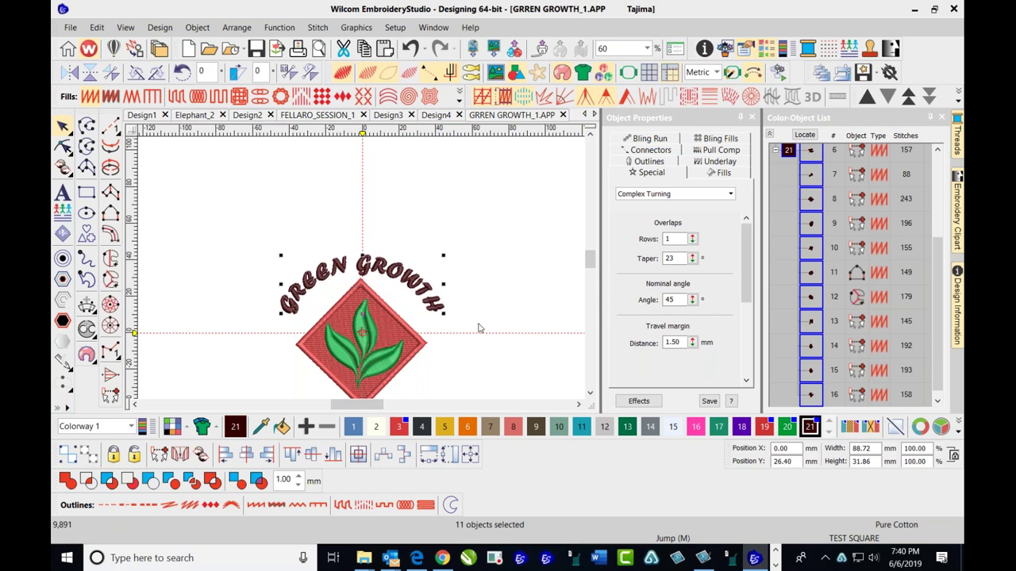
click(476, 288)
- Measure the height of the letter N in GREEN from its base to its top
scroll(362, 268, up, 3)
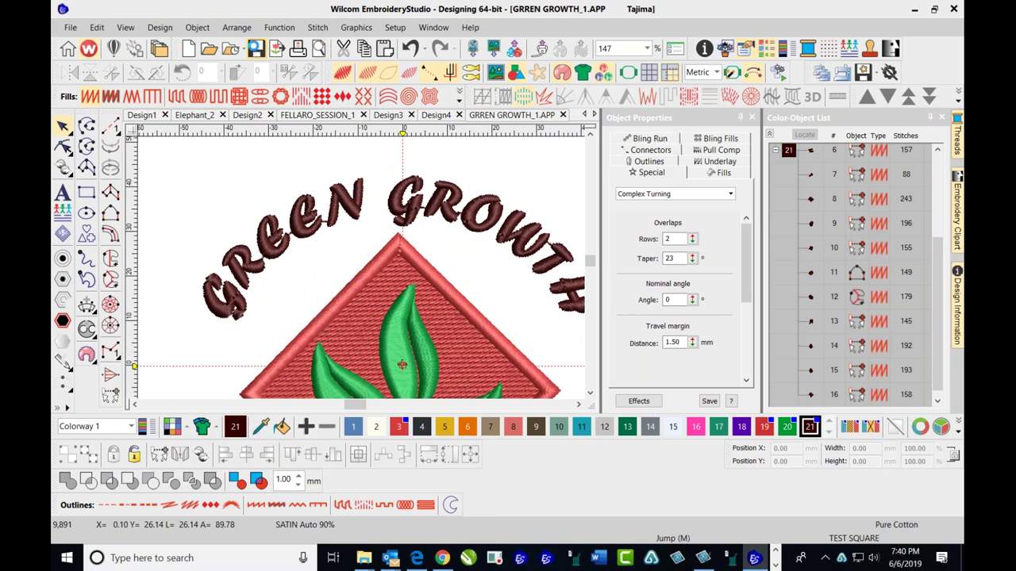
scroll(364, 271, down, 2)
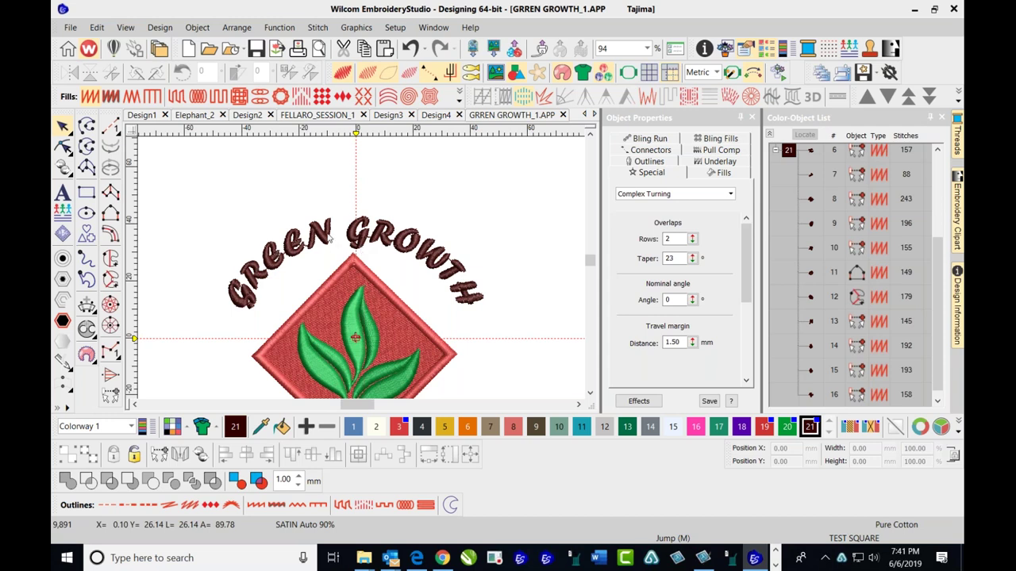
scroll(357, 262, up, 2)
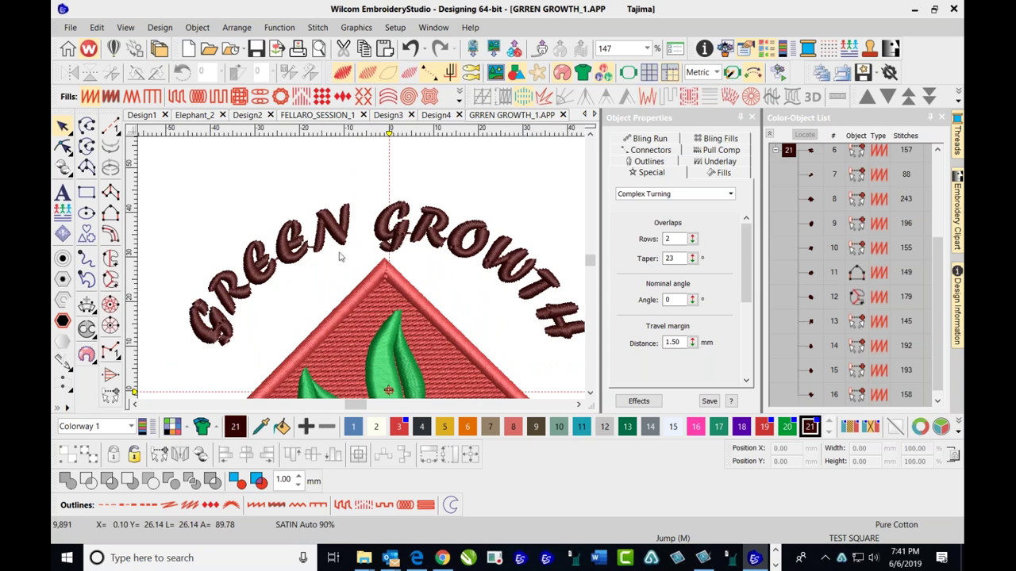
key(m)
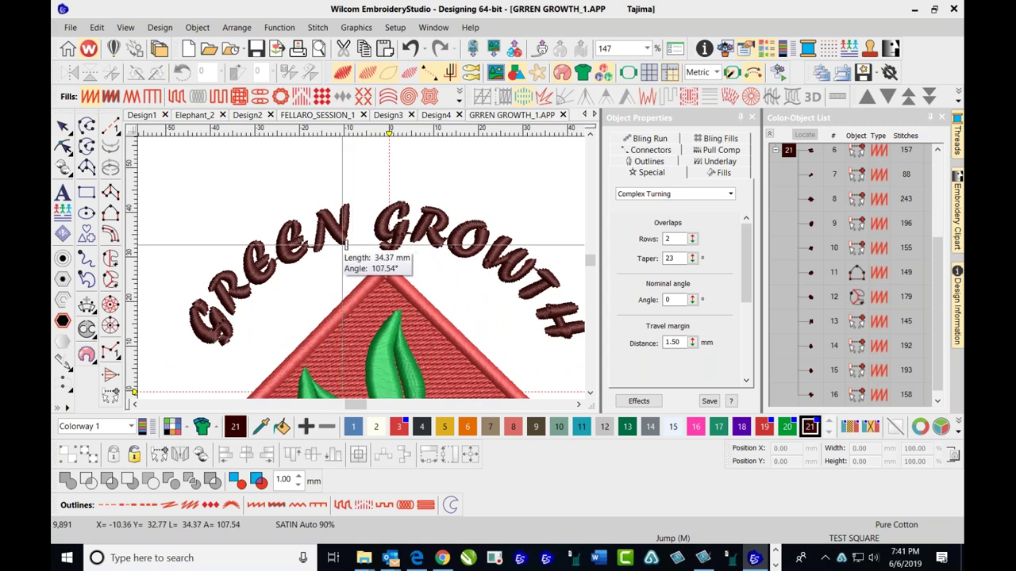
click(348, 246)
click(343, 208)
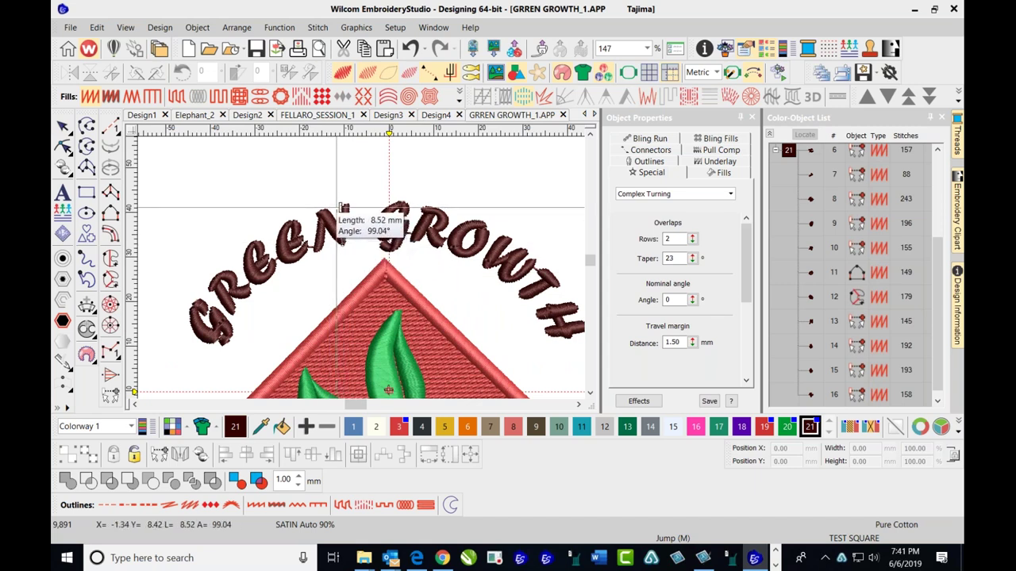
key(Escape)
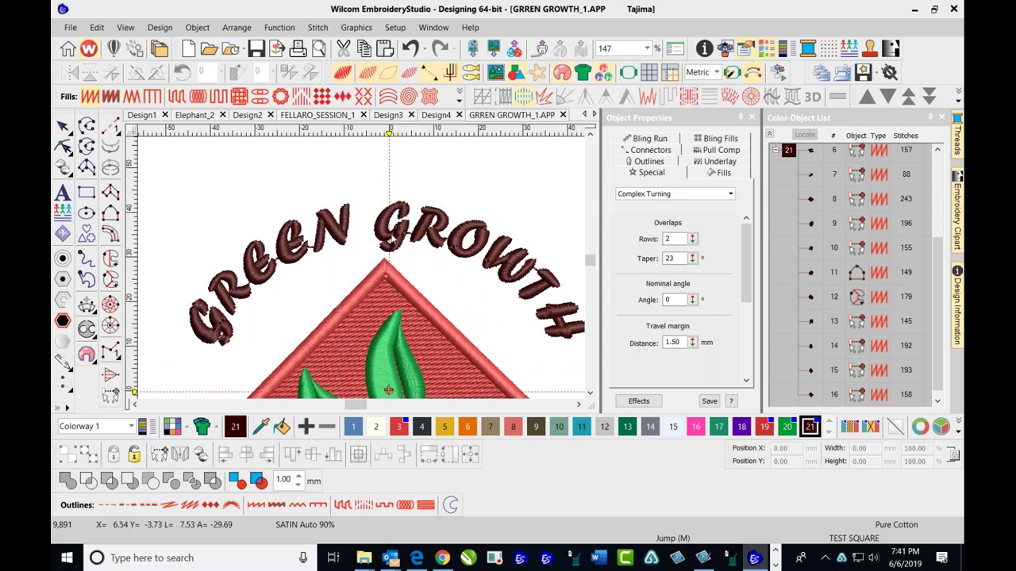
- Start a new lettering object and set its letter height to 8.52 mm
click(62, 192)
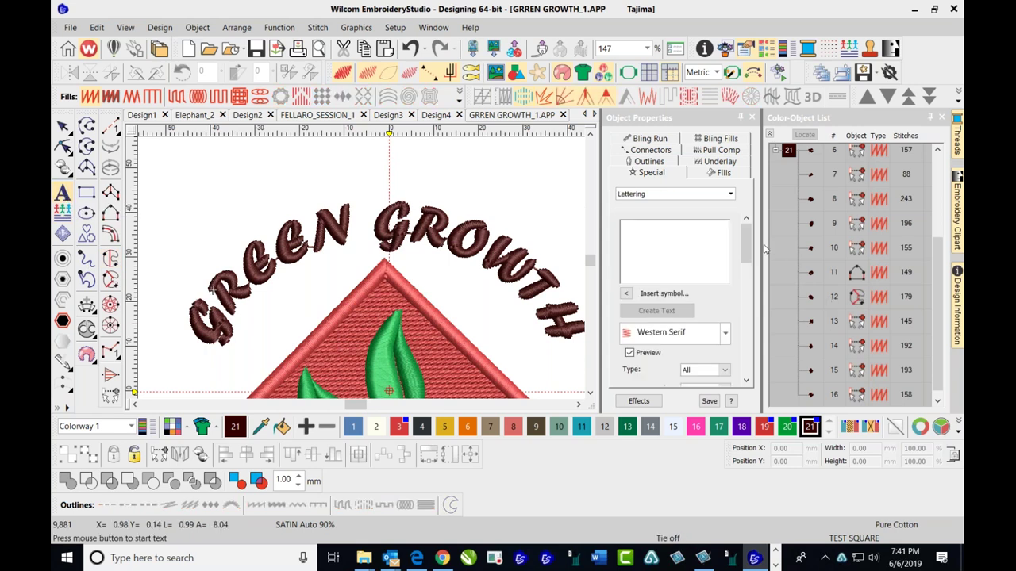
drag(748, 245, 748, 282)
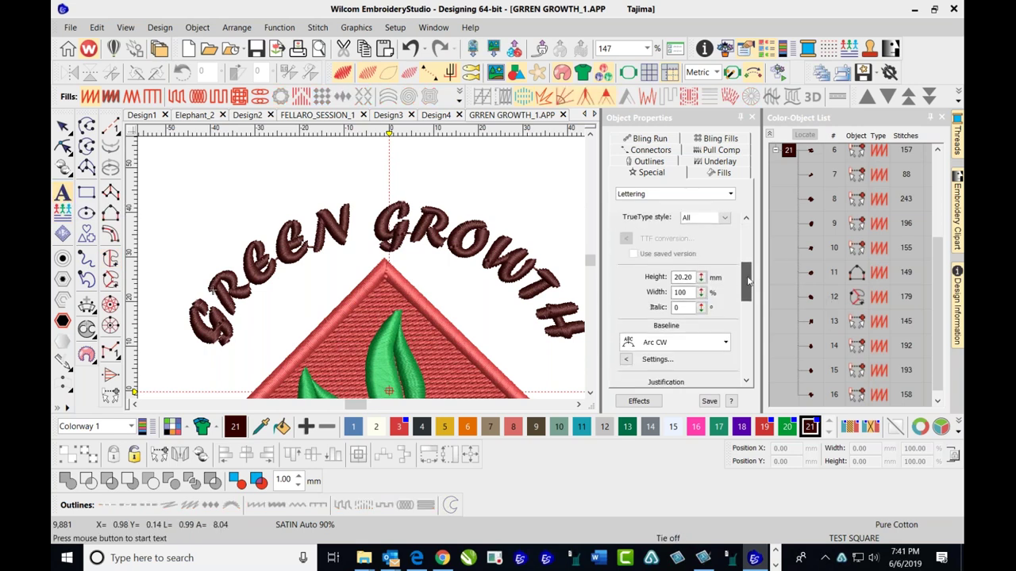
double_click(682, 276)
text(8.52)
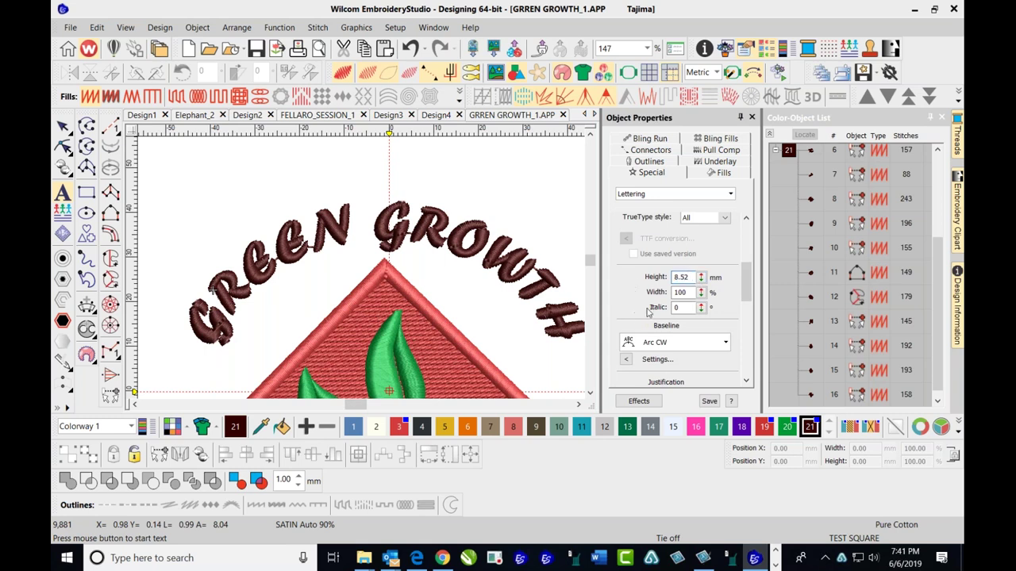
- Enter GREEN GROWTH as the text of the new lettering object
drag(746, 297, 747, 270)
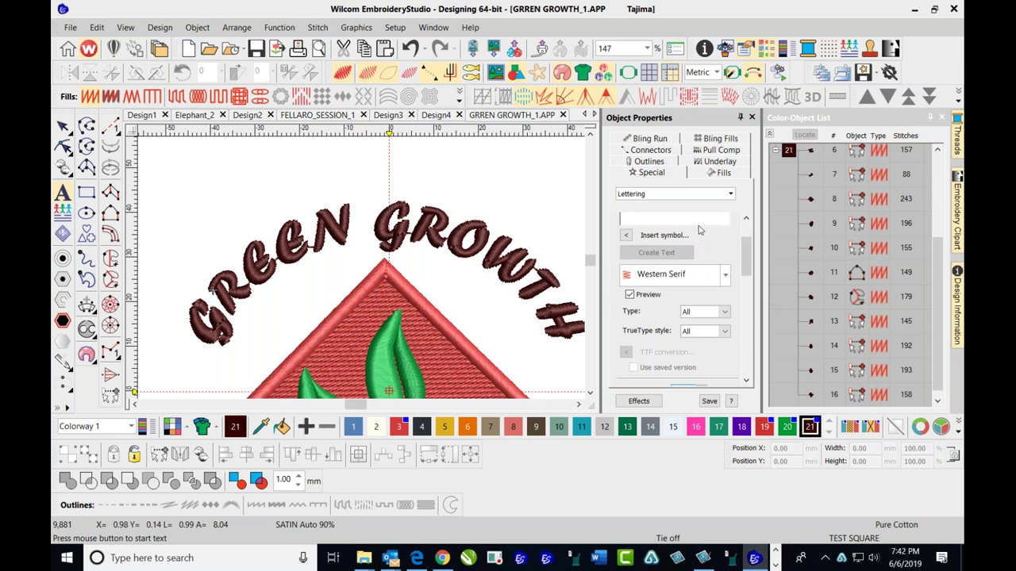
scroll(745, 251, up, 2)
click(663, 230)
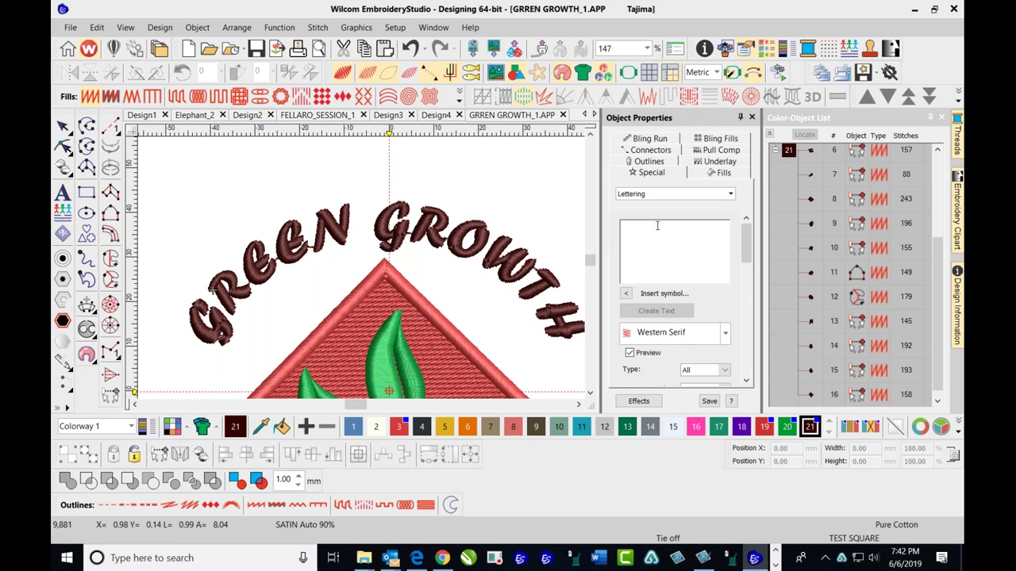
text(GREEN)
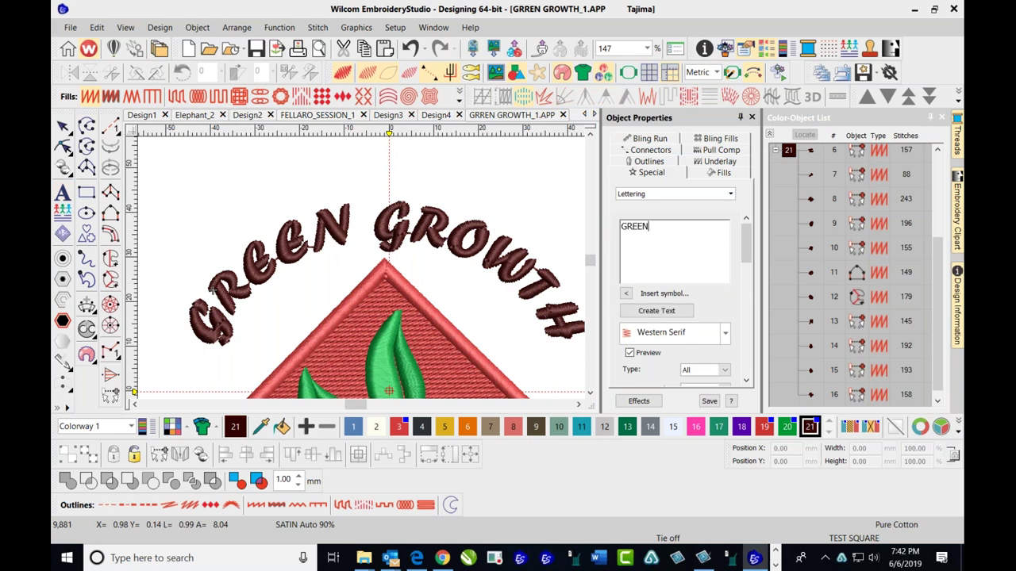
text( GROWTH)
- Choose the Sm Forte embroidery font for the new lettering
click(726, 339)
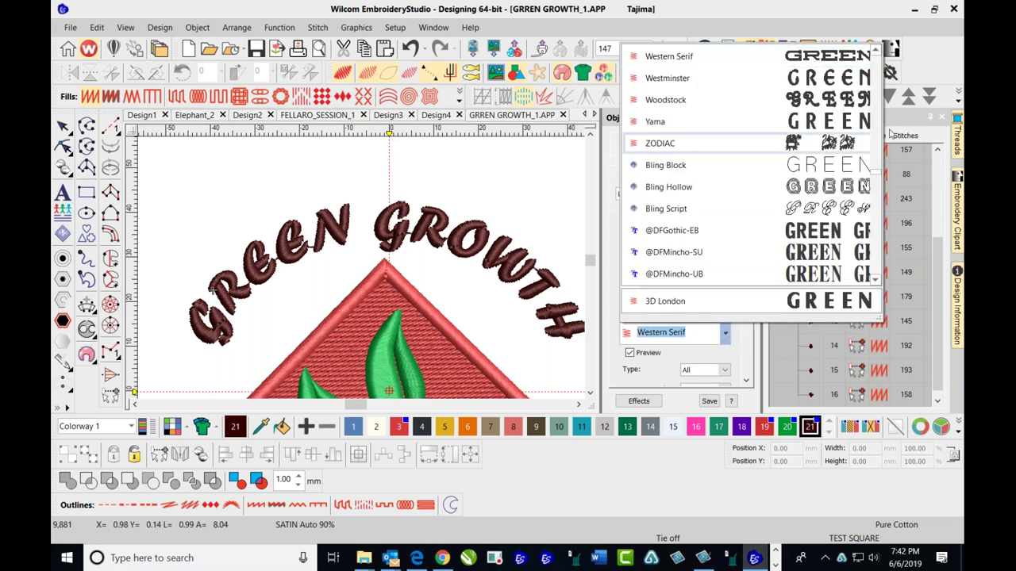
scroll(878, 194, down, 2)
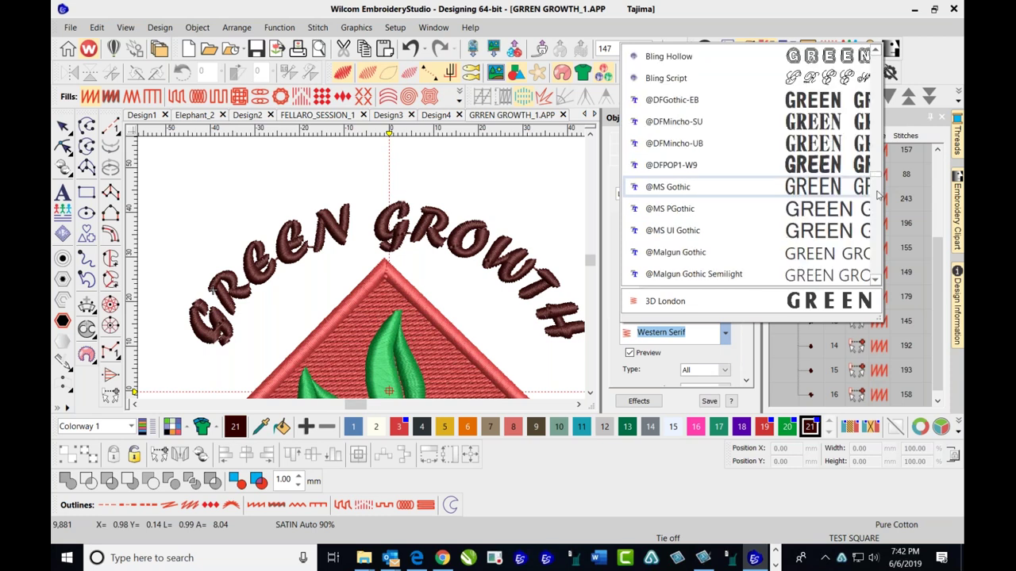
scroll(878, 193, up, 2)
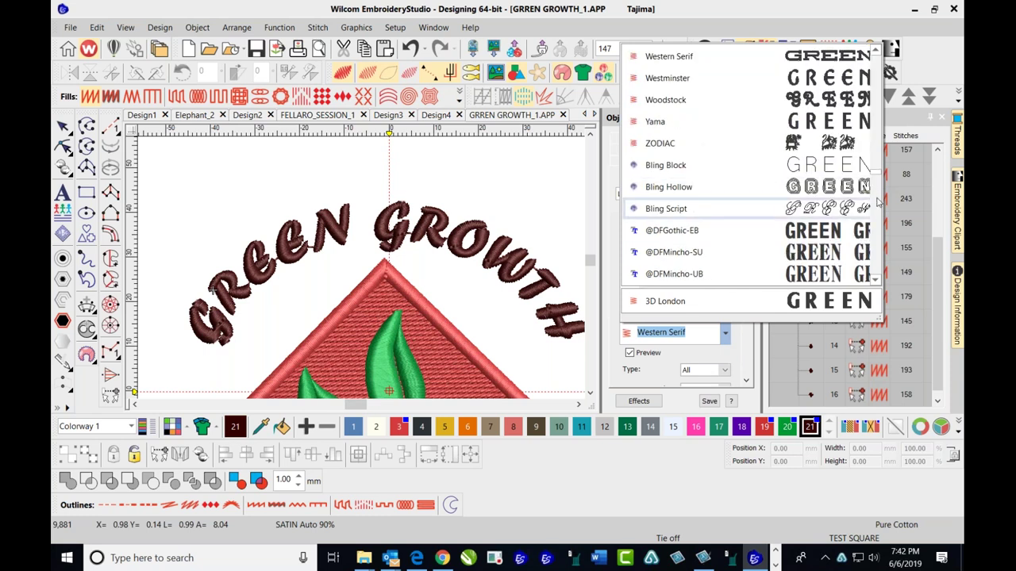
scroll(878, 203, up, 2)
scroll(877, 203, up, 2)
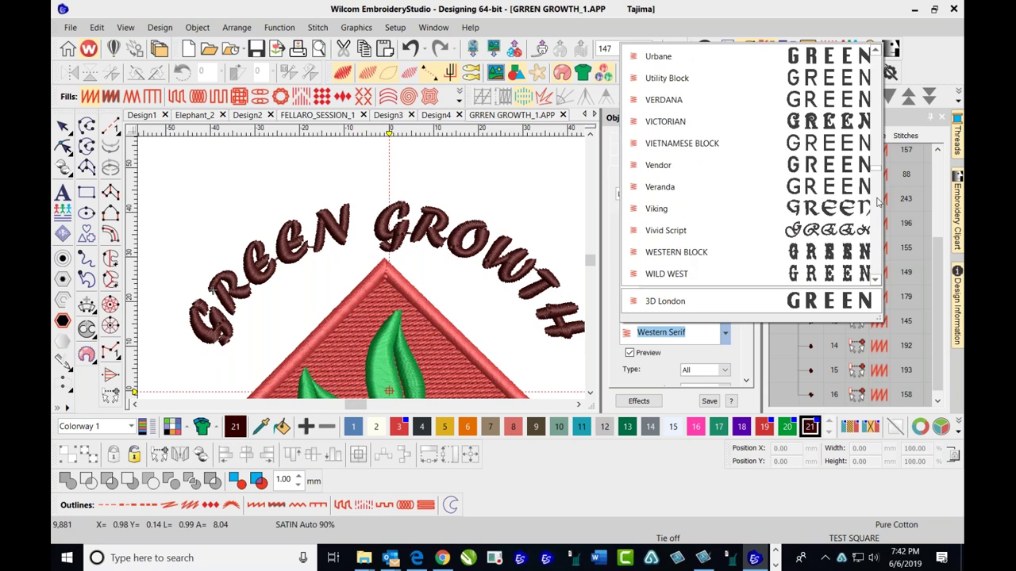
scroll(878, 204, up, 1)
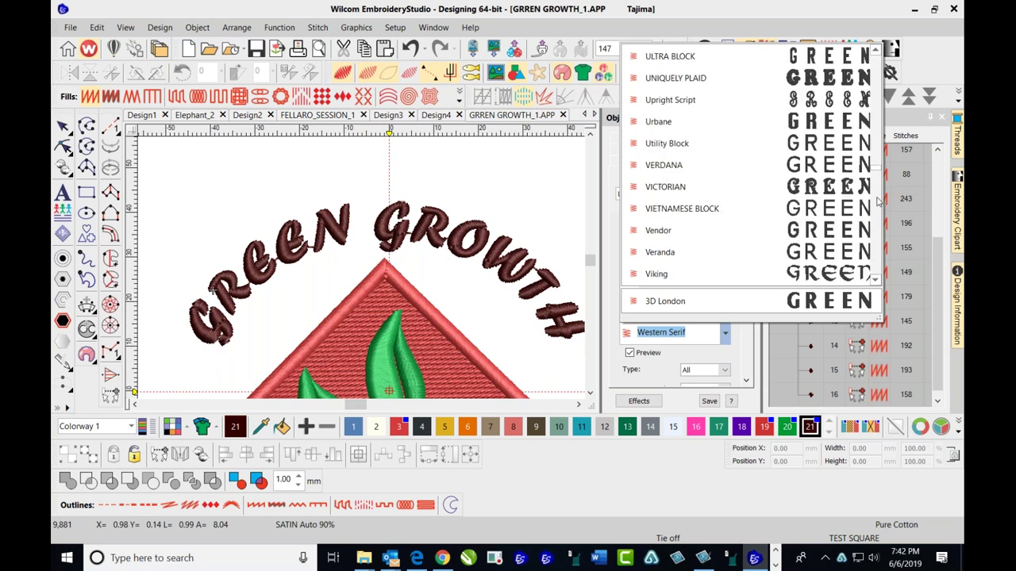
scroll(877, 203, up, 1)
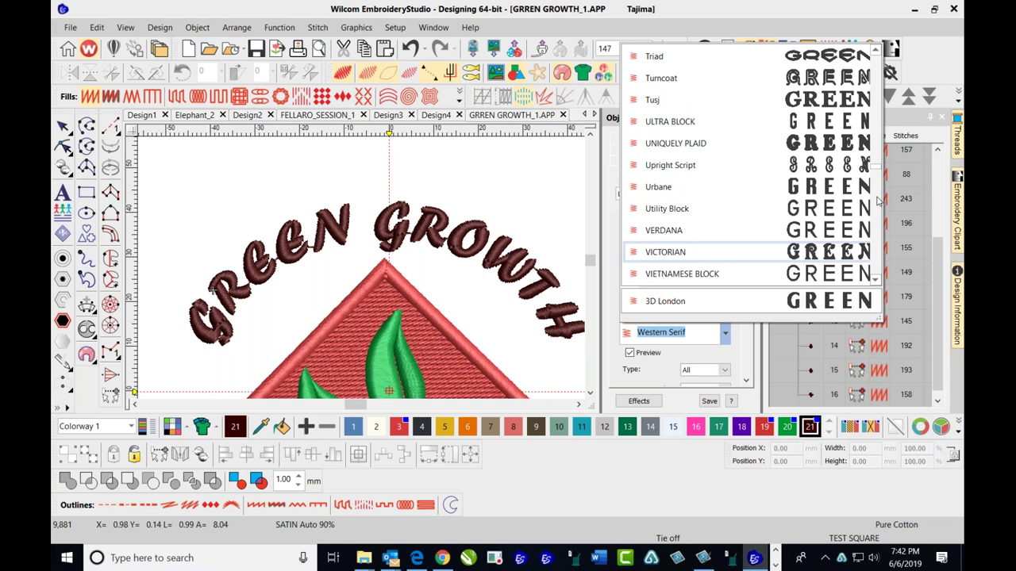
scroll(877, 203, up, 2)
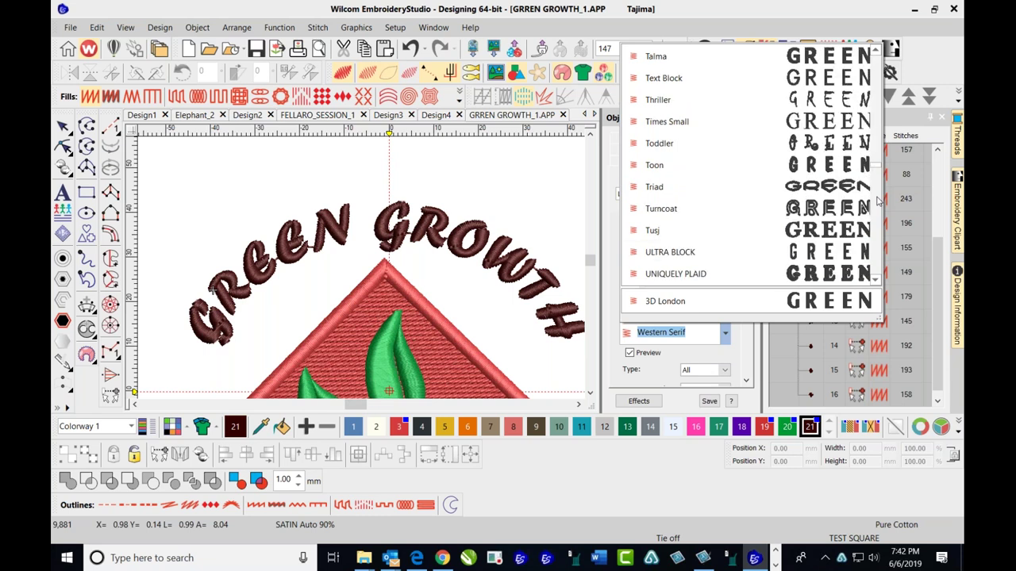
scroll(878, 203, up, 1)
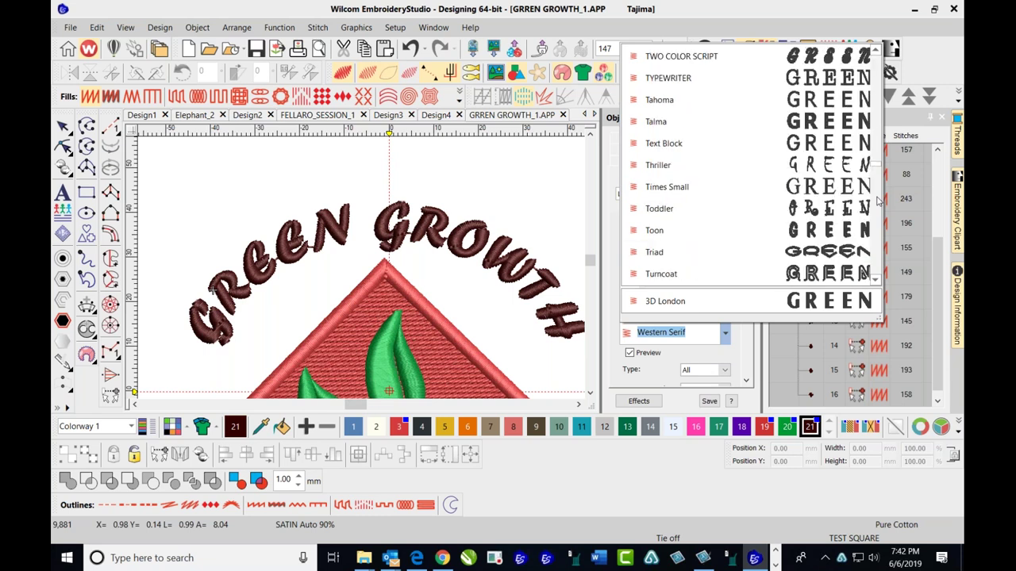
scroll(879, 67, up, 4)
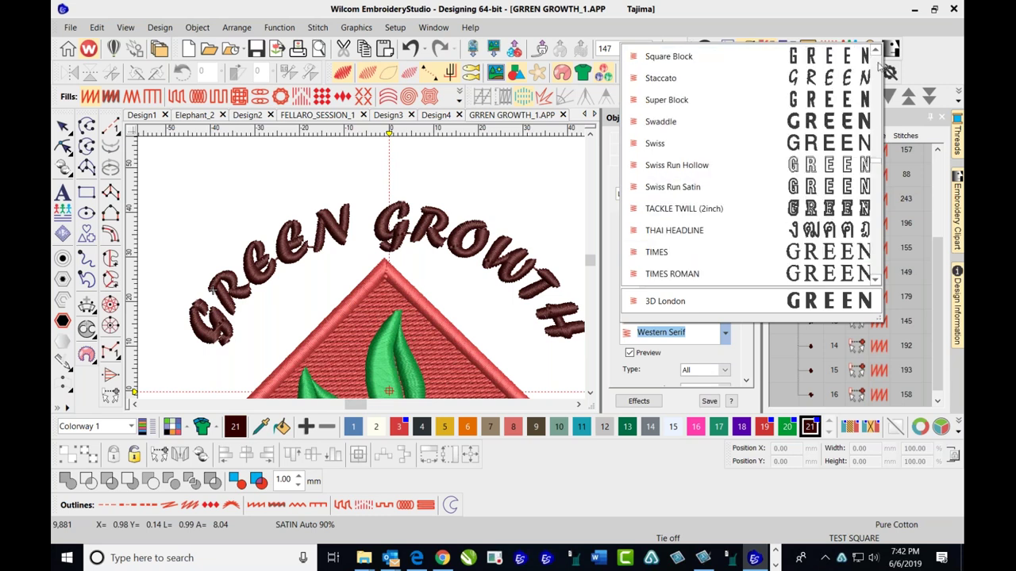
scroll(879, 67, up, 4)
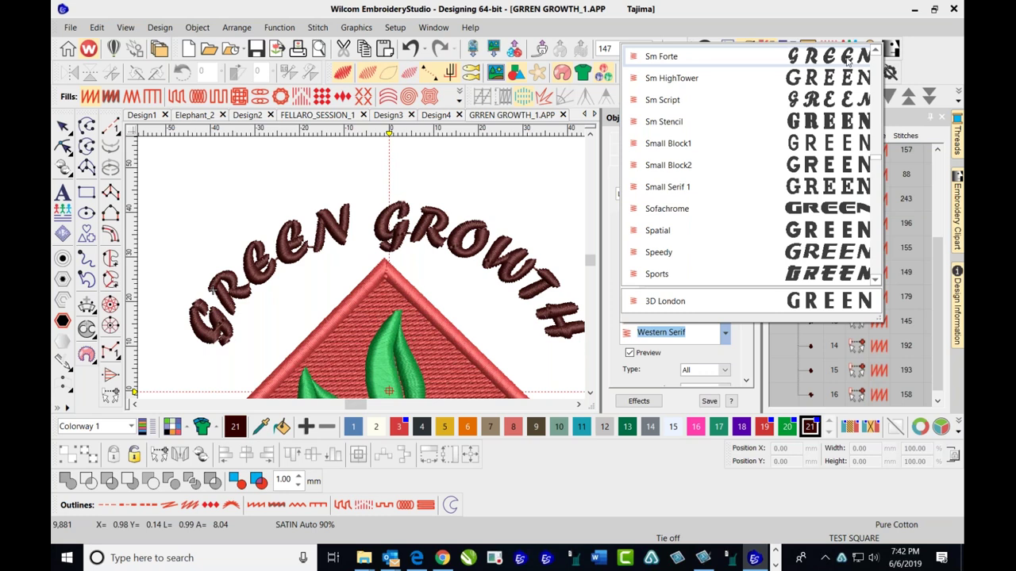
click(848, 59)
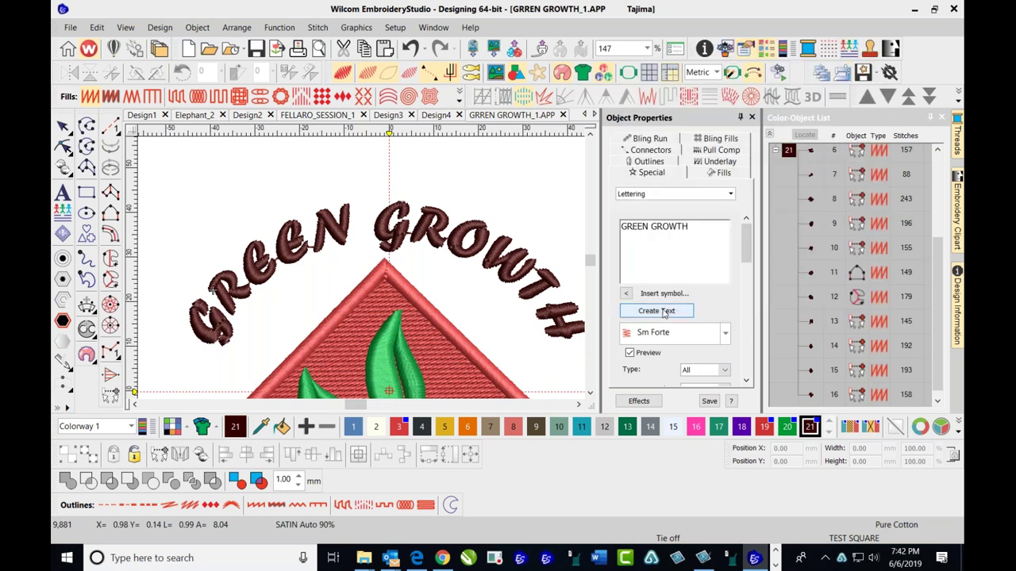
- Create the lettering on a clockwise arc about 74 mm wide, following the base of the digitized letters from first G to H
mouse_move(747, 242)
mouse_down()
mouse_move(748, 283)
mouse_move(754, 228)
mouse_up()
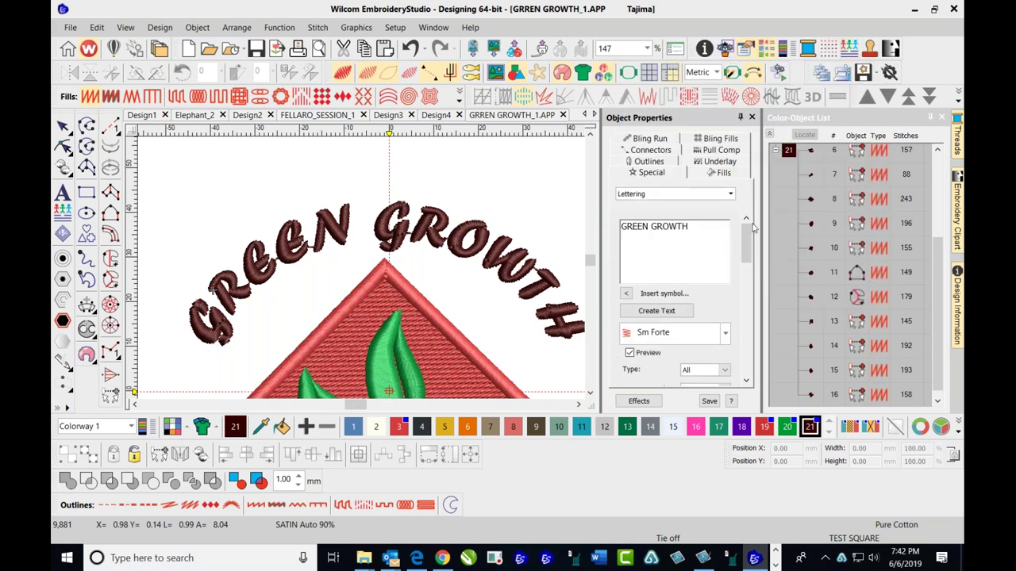
click(657, 310)
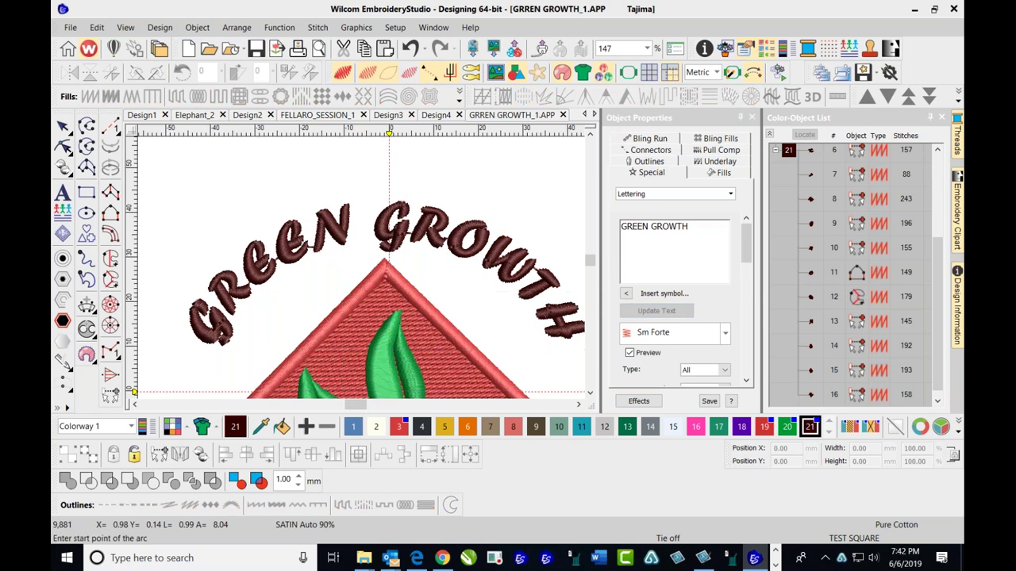
click(212, 290)
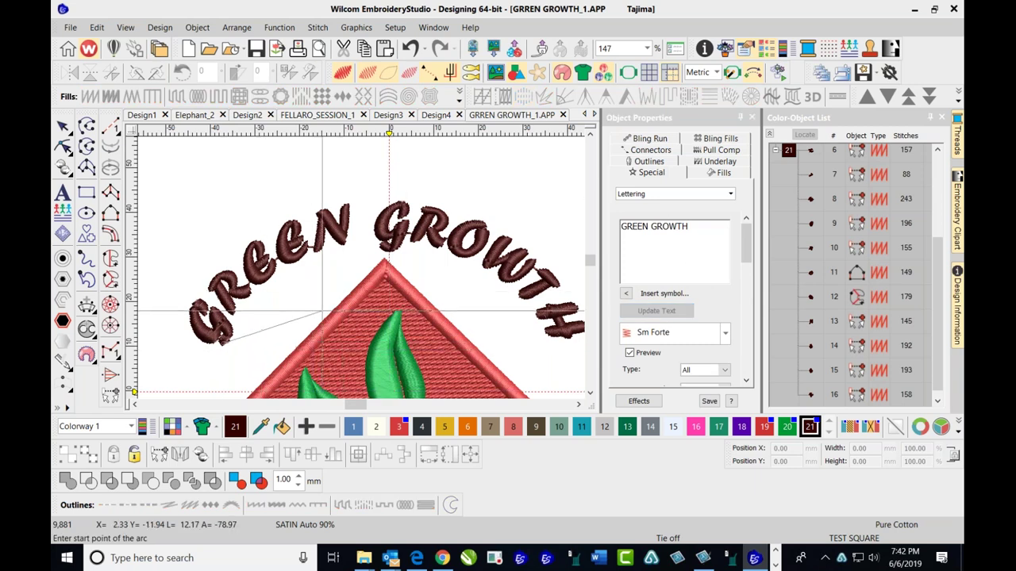
click(212, 340)
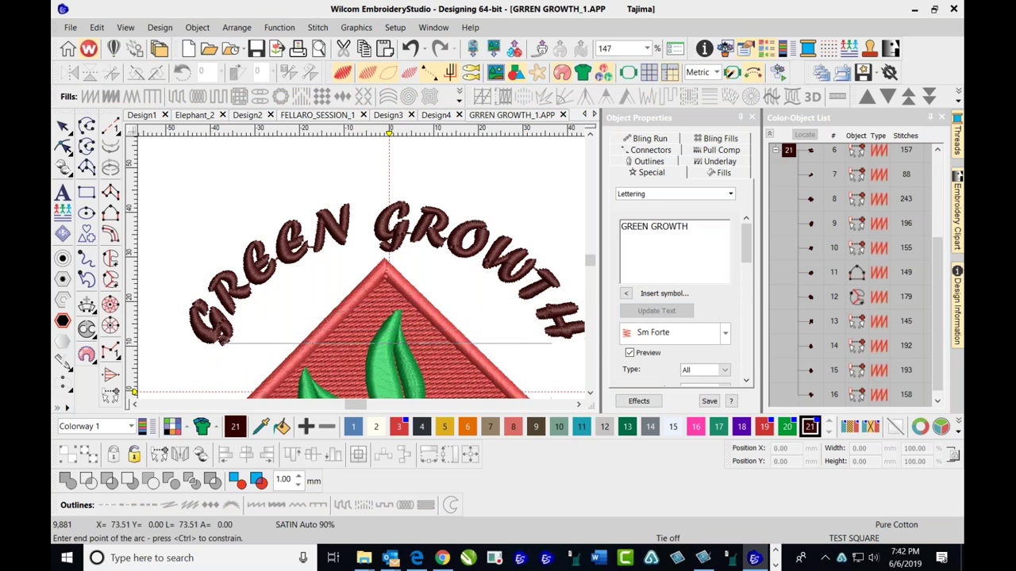
click(552, 341)
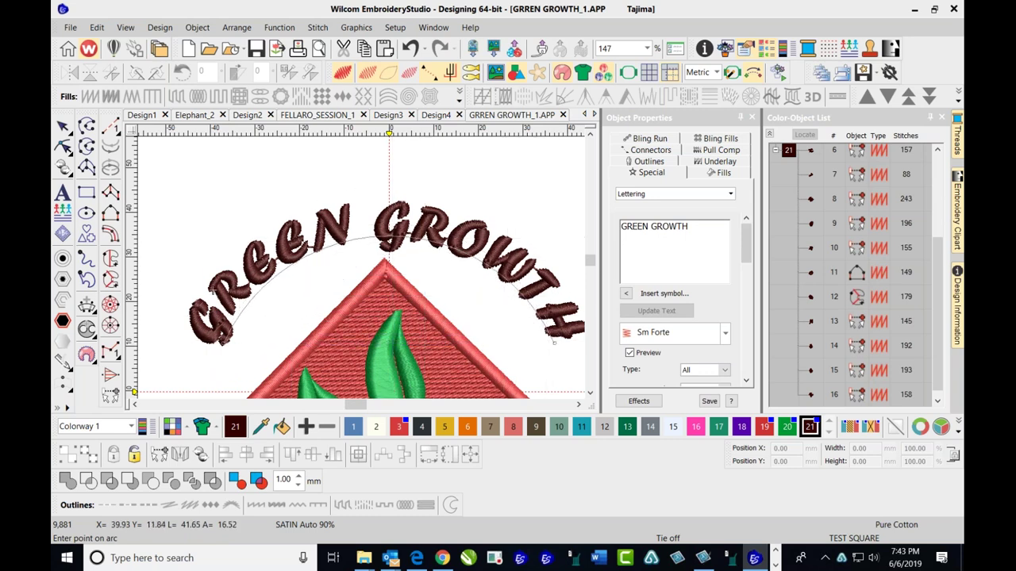
key(Return)
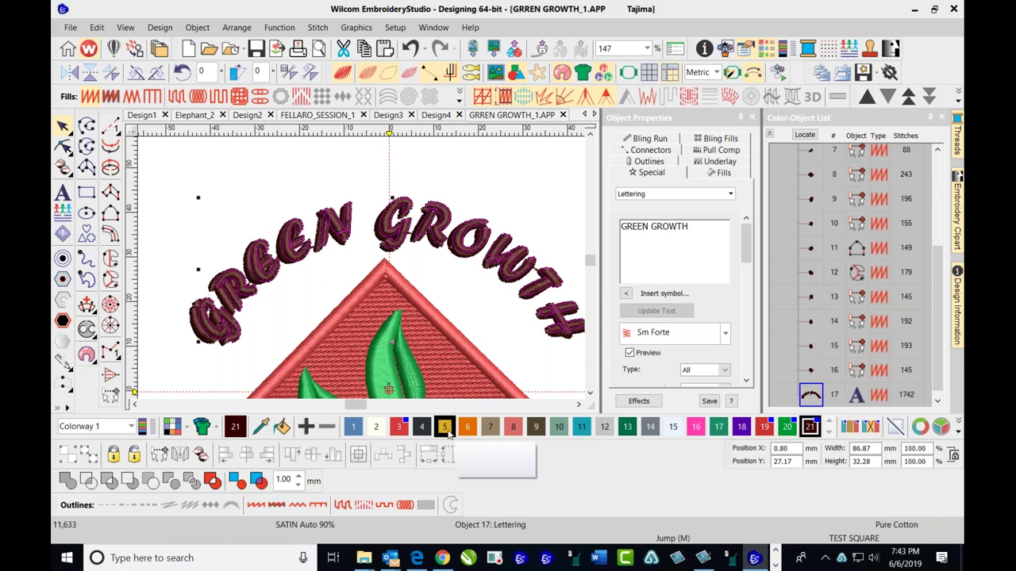
- Recolor the new GREEN GROWTH lettering with color 5 and deselect it
click(445, 427)
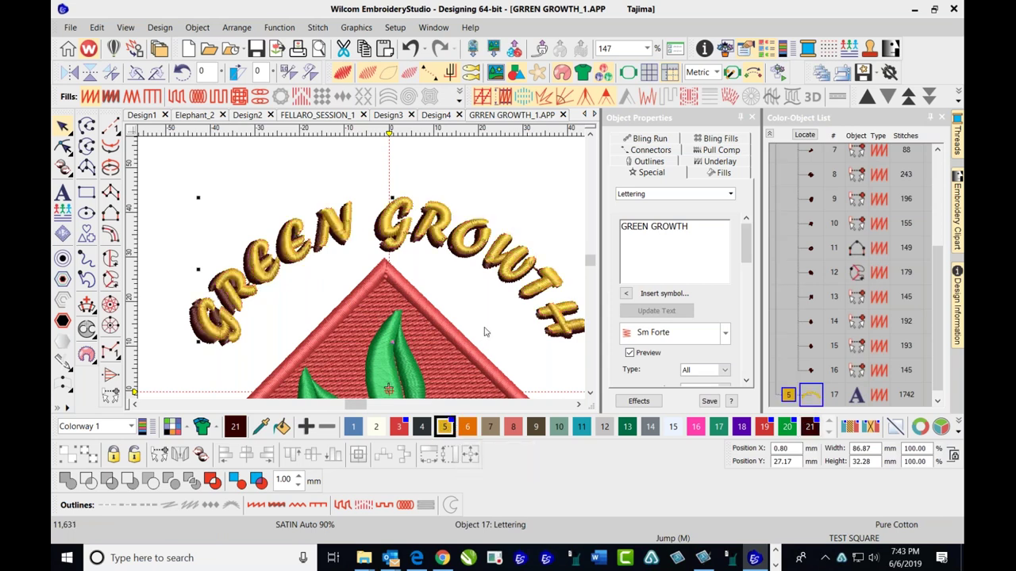
click(512, 178)
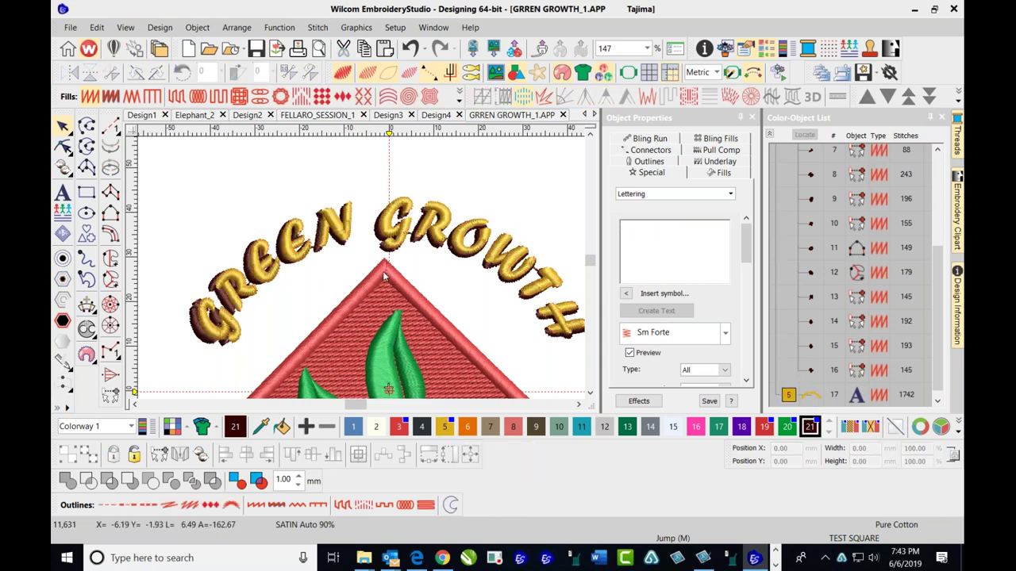
scroll(938, 345, up, 2)
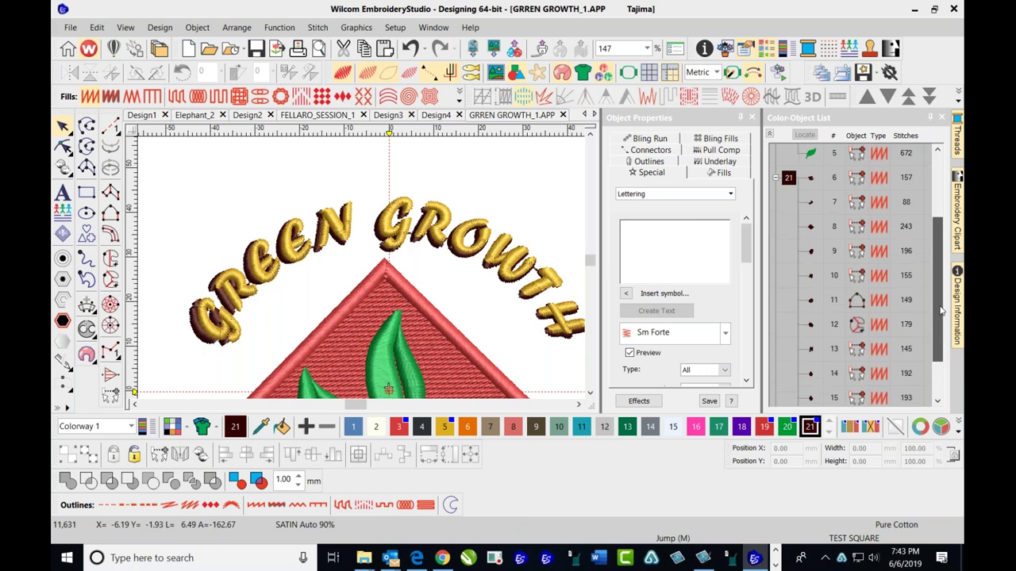
- Delete all the digitized color 21 letters and nudge the GREEN GROWTH lettering object down about 1.3 mm
click(791, 184)
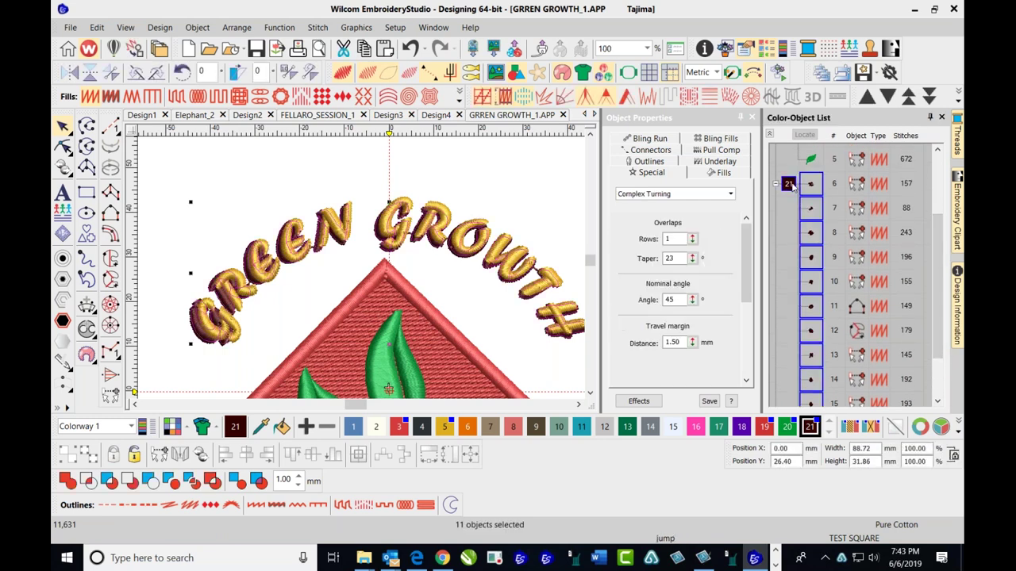
key(Delete)
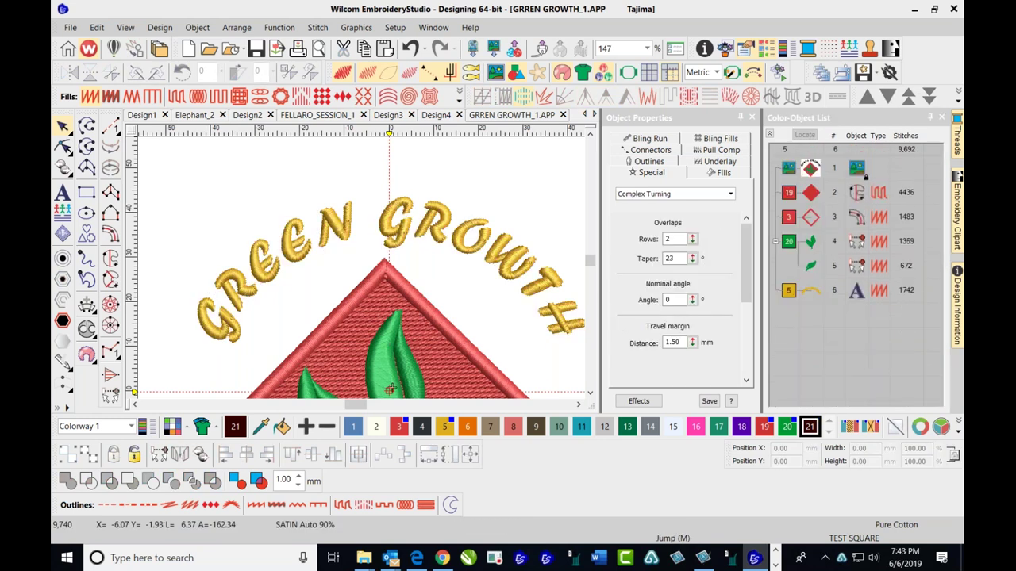
click(472, 225)
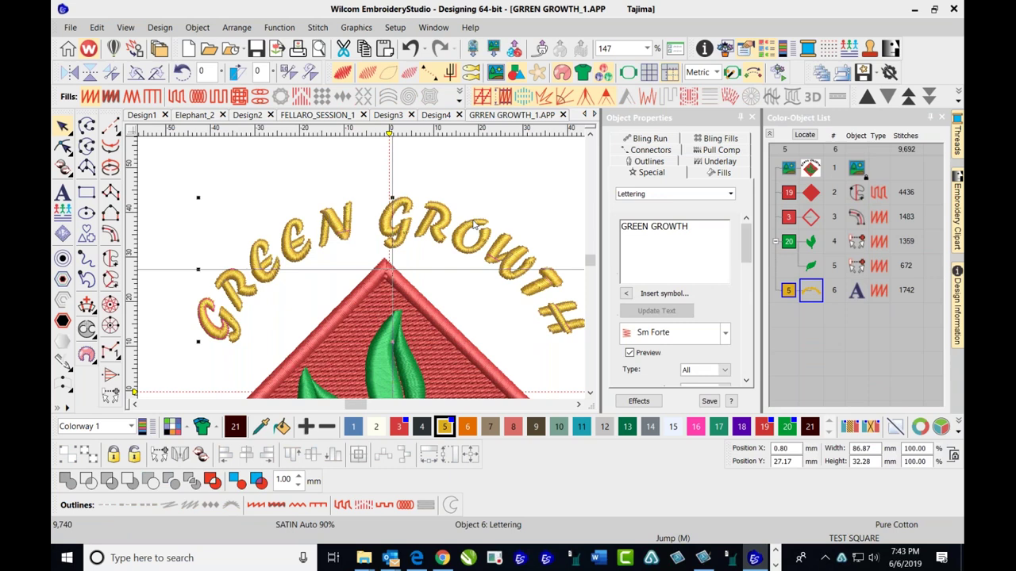
key(Down)
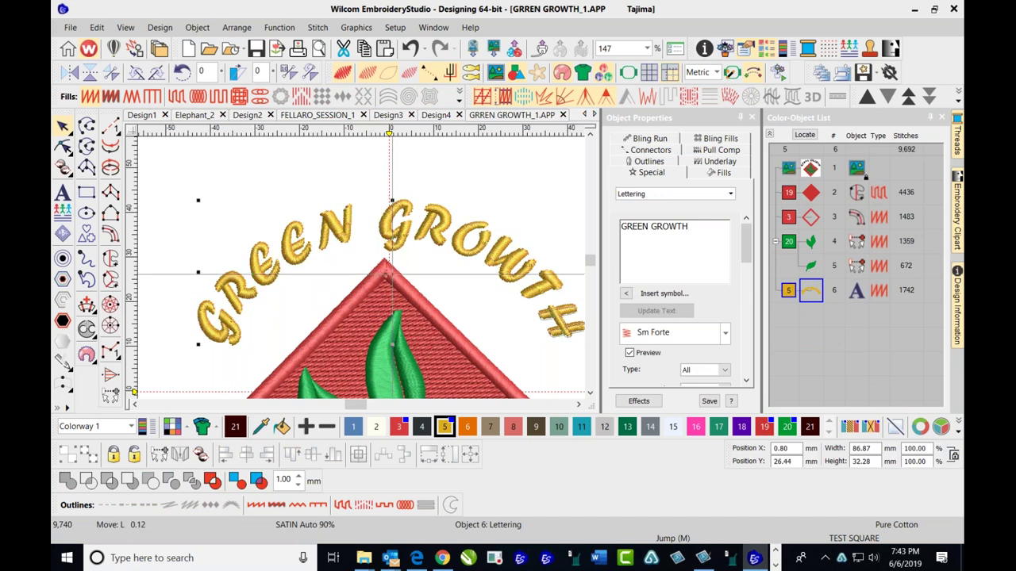
key(Down)
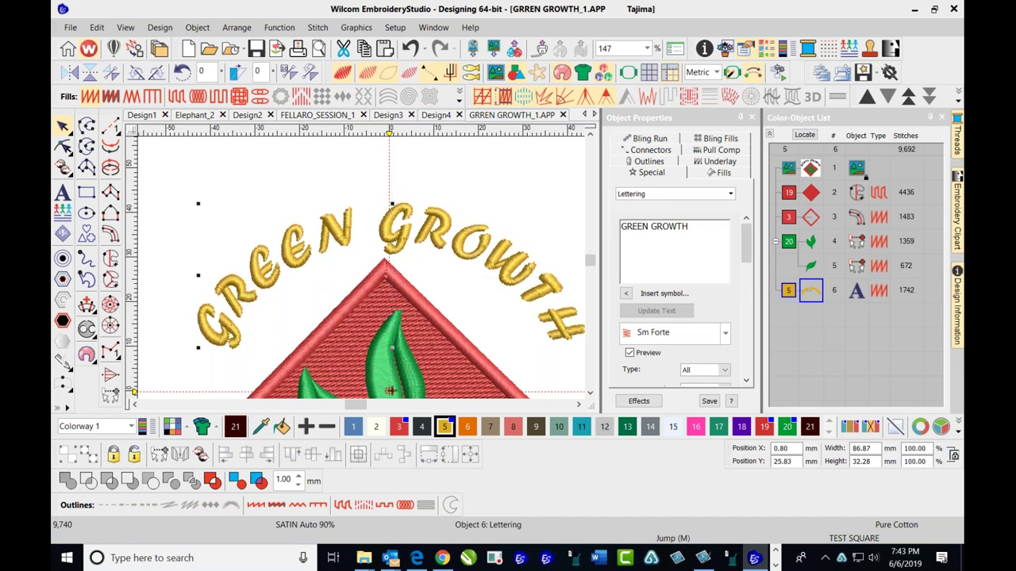
click(453, 175)
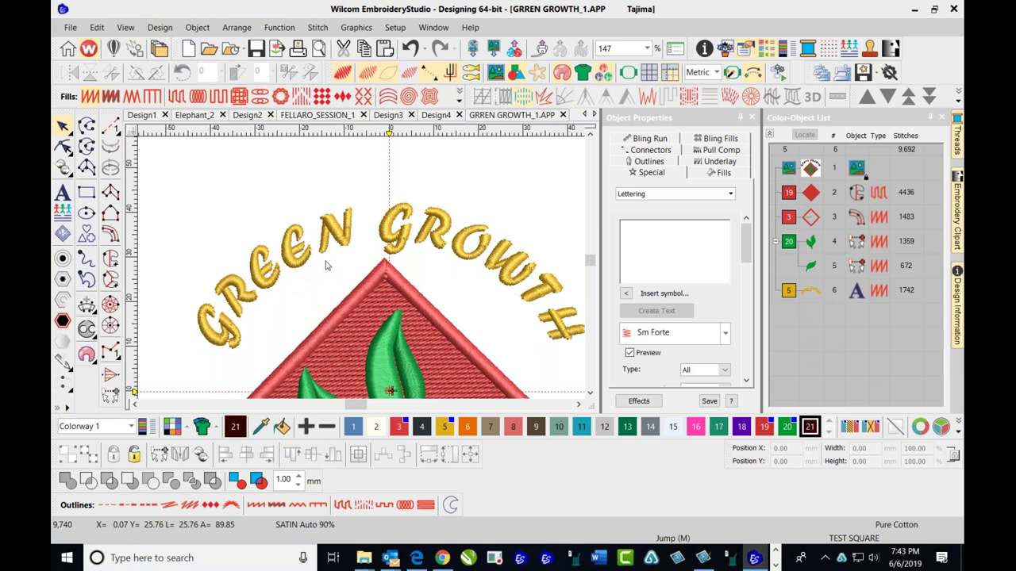
- Reduce the letter spacing of the GREEN GROWTH lettering to 2 %H
click(279, 272)
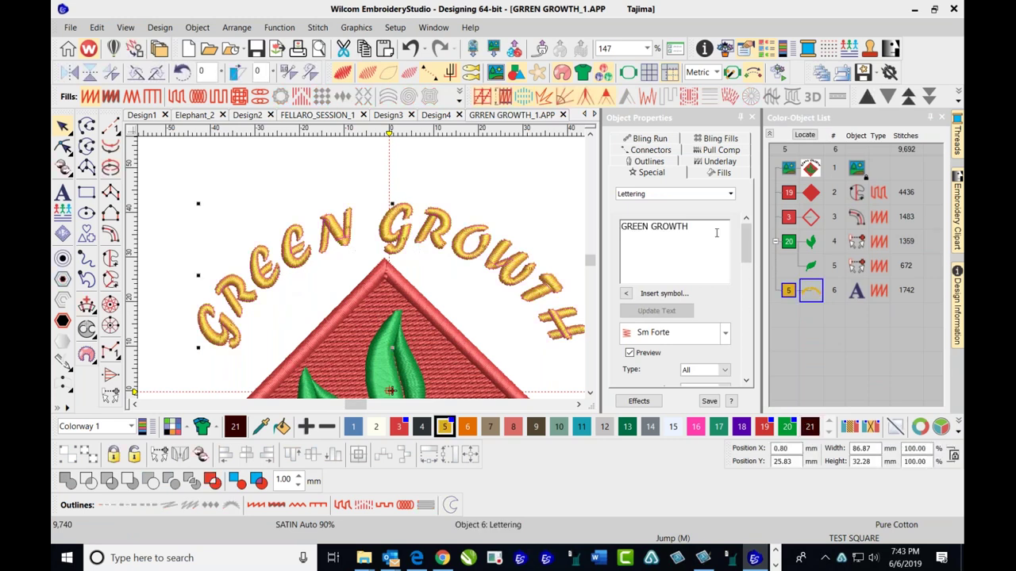
drag(749, 247, 746, 317)
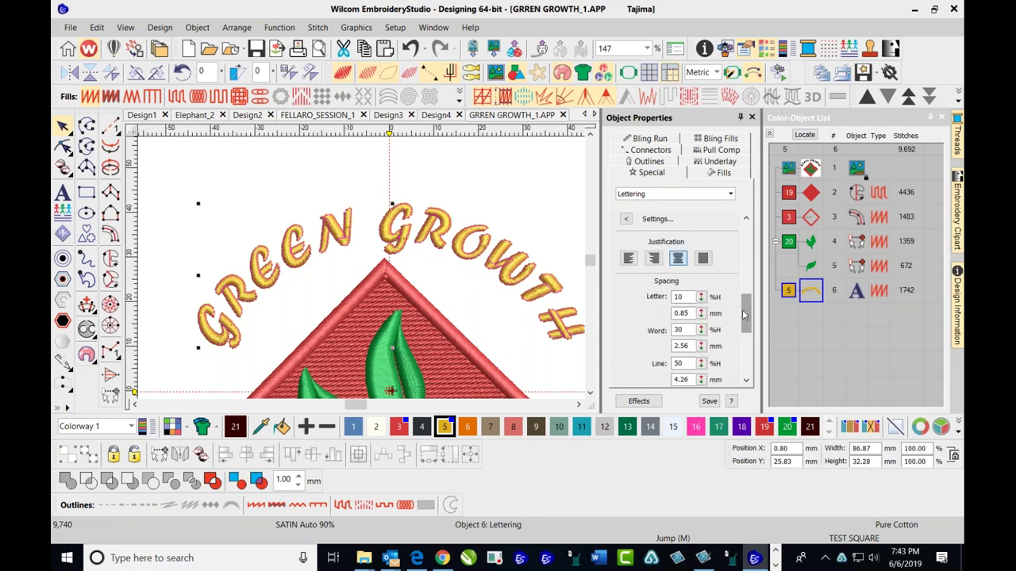
click(700, 300)
click(701, 301)
click(701, 301)
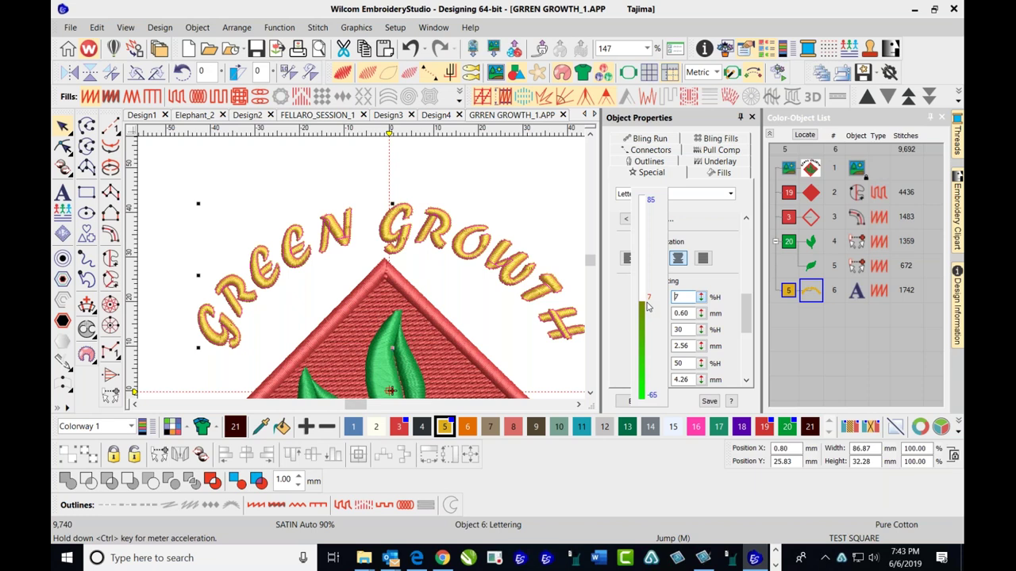
click(700, 301)
click(701, 301)
click(700, 301)
click(701, 301)
click(701, 300)
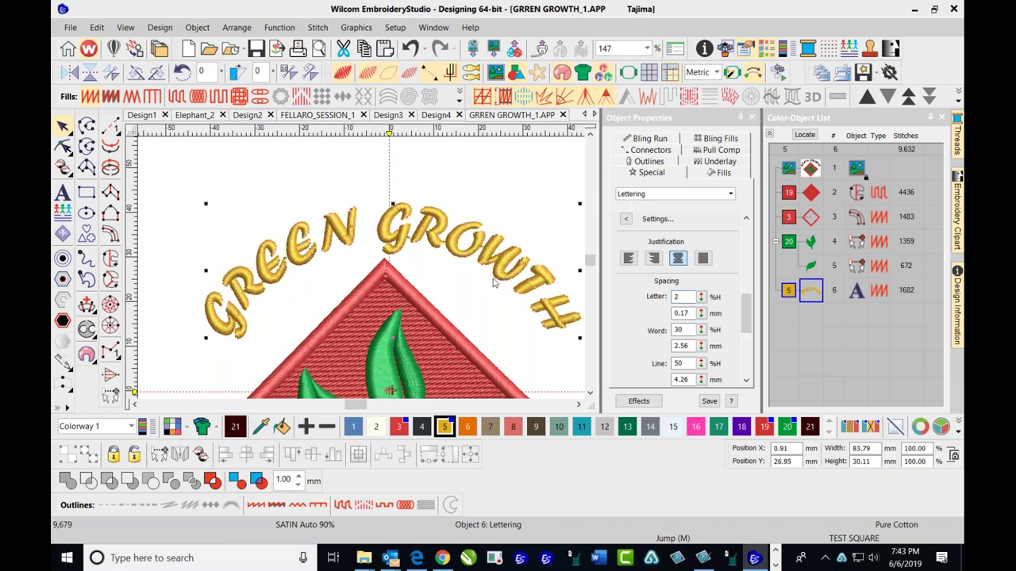
- Add a horizontal guide at the base of the lettering and rotate the arc slightly to level both ends against it
click(134, 338)
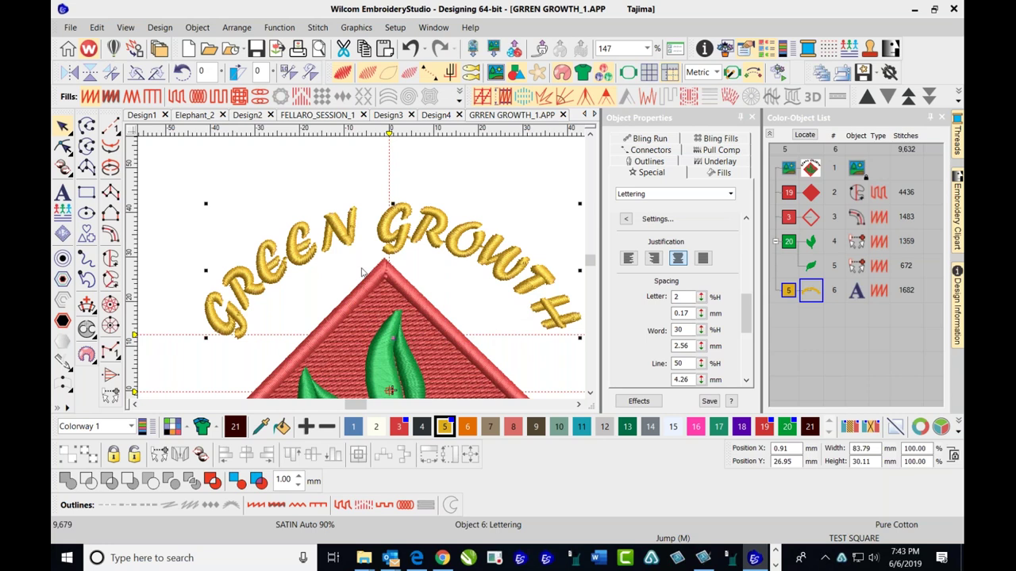
scroll(361, 273, down, 1)
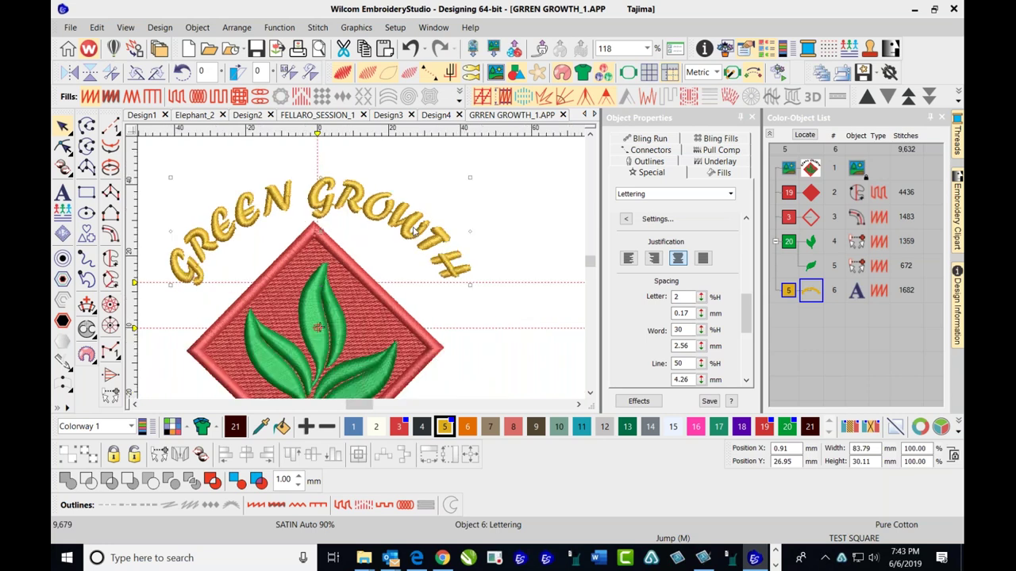
drag(470, 287, 470, 287)
click(460, 277)
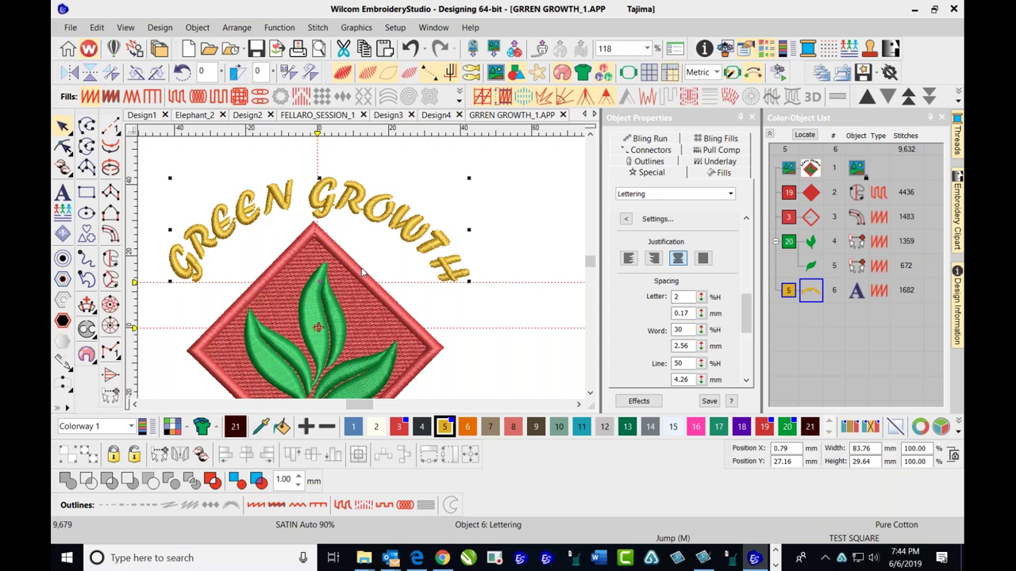
- Reshape the lettering by shifting the two Es of GREEN slightly to even out the gaps between the letters
scroll(364, 271, up, 2)
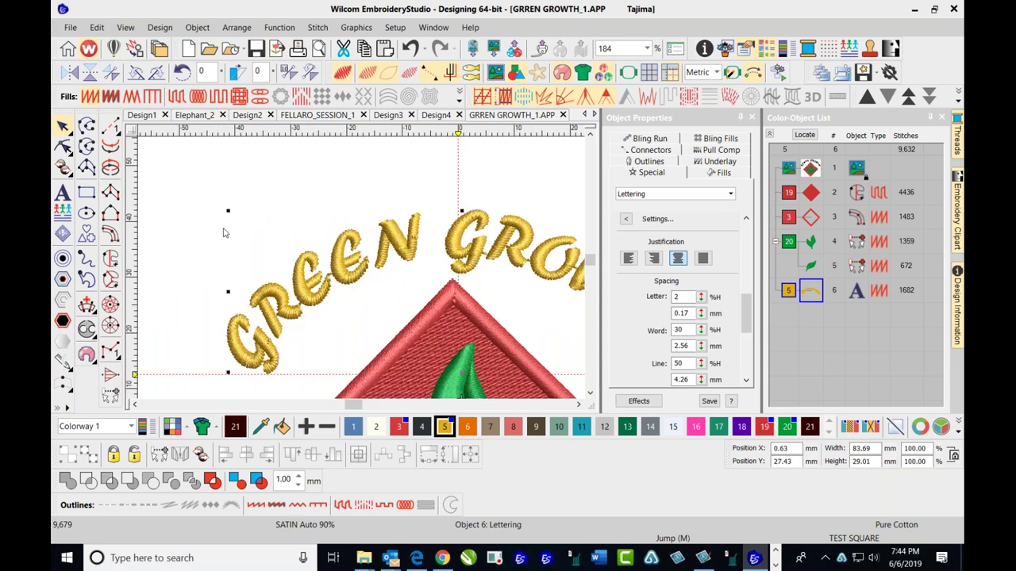
click(65, 148)
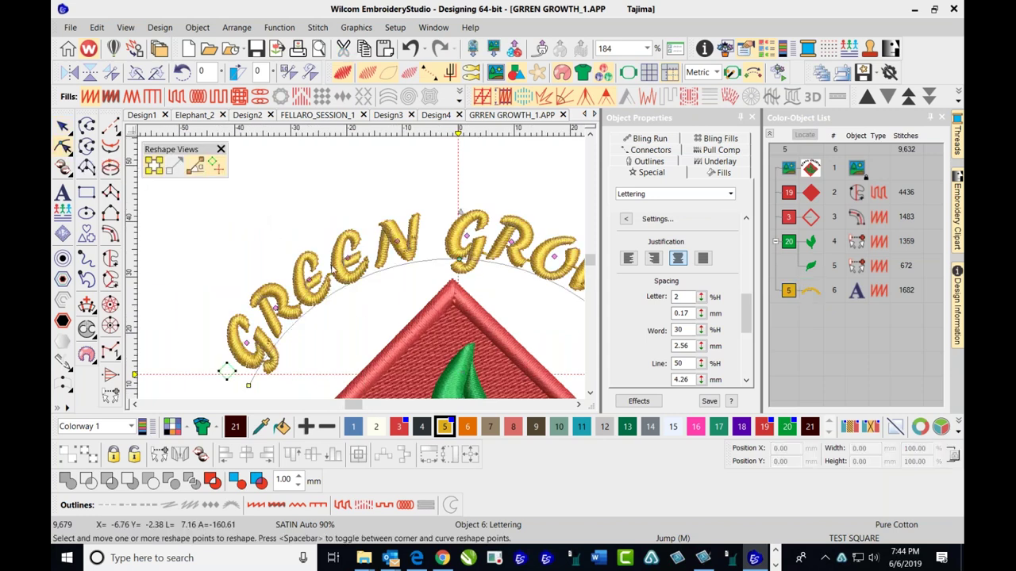
drag(350, 265, 348, 258)
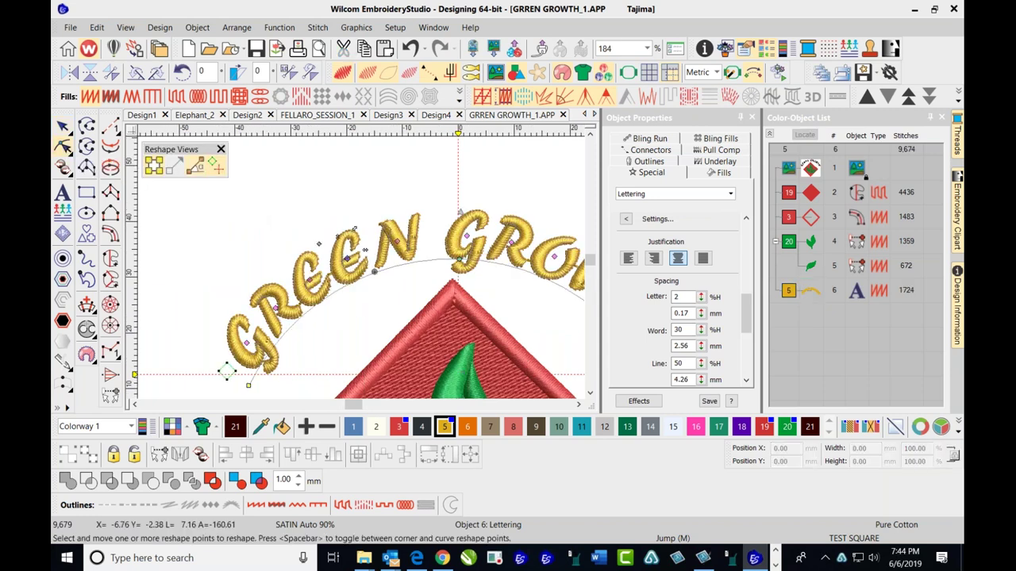
drag(348, 257, 350, 257)
key(ctrl+z)
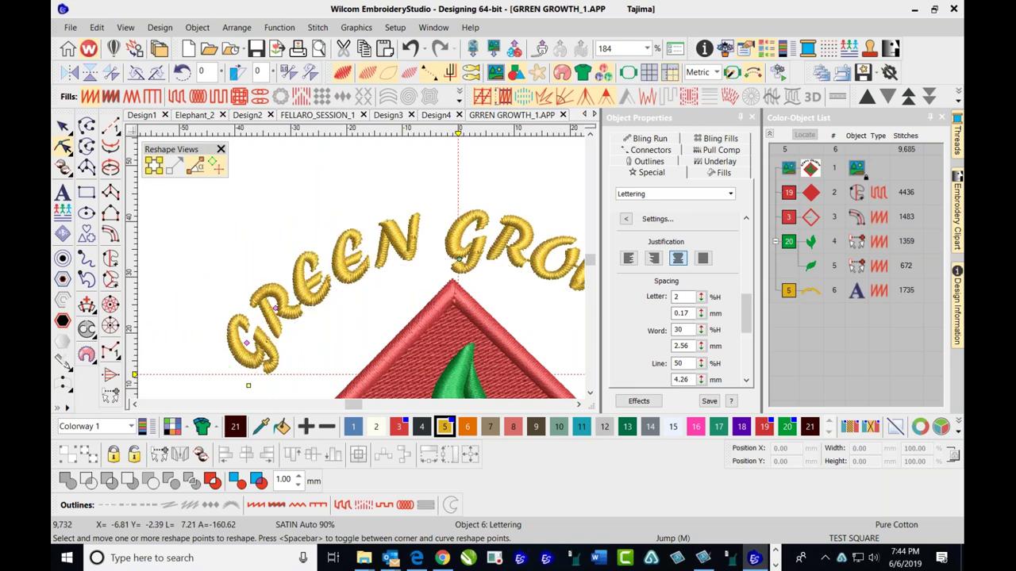
click(310, 280)
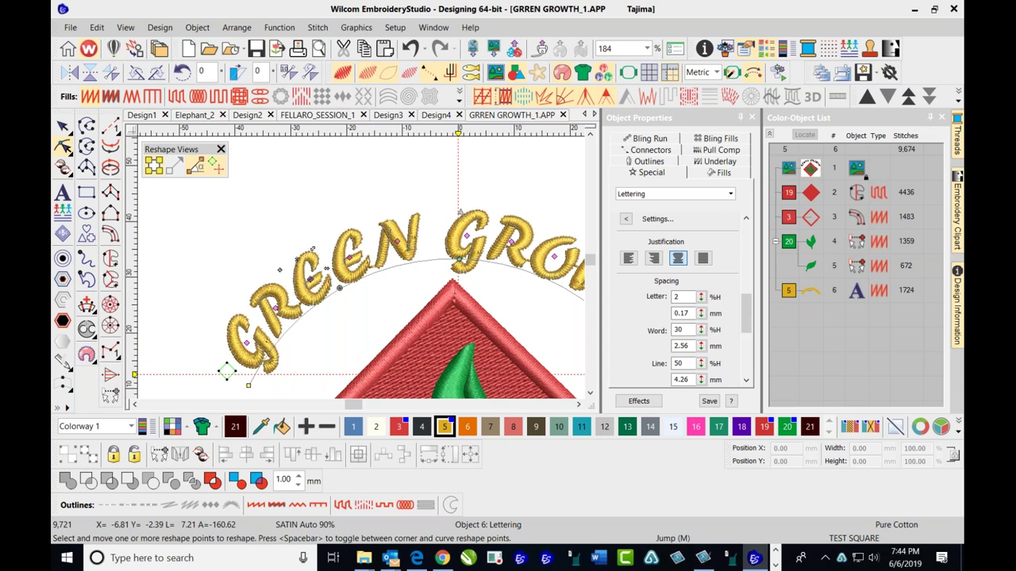
key(ctrl+z)
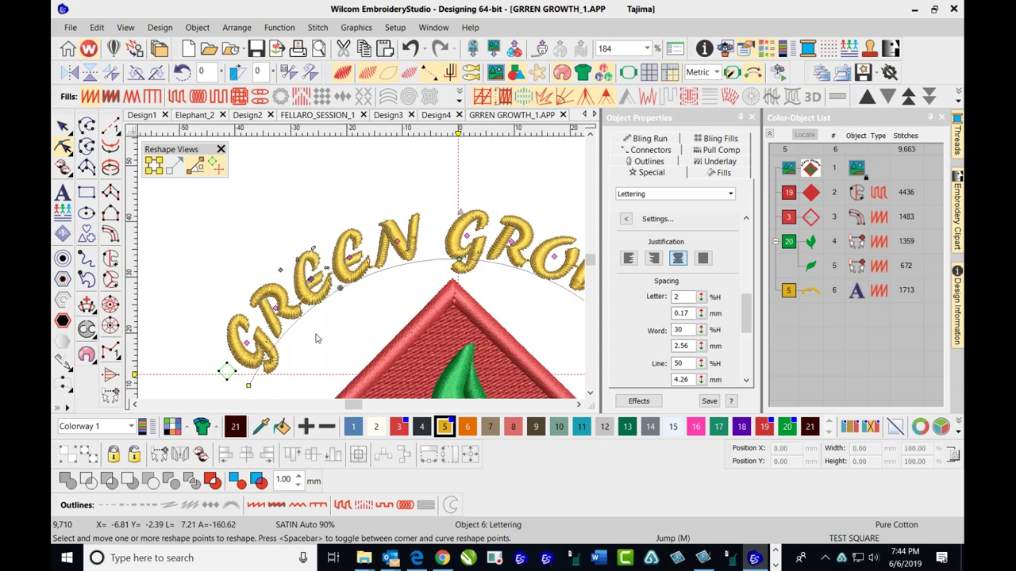
- Reshape the H of GROWTH by extending its crossbar at the end nearest the T
click(579, 406)
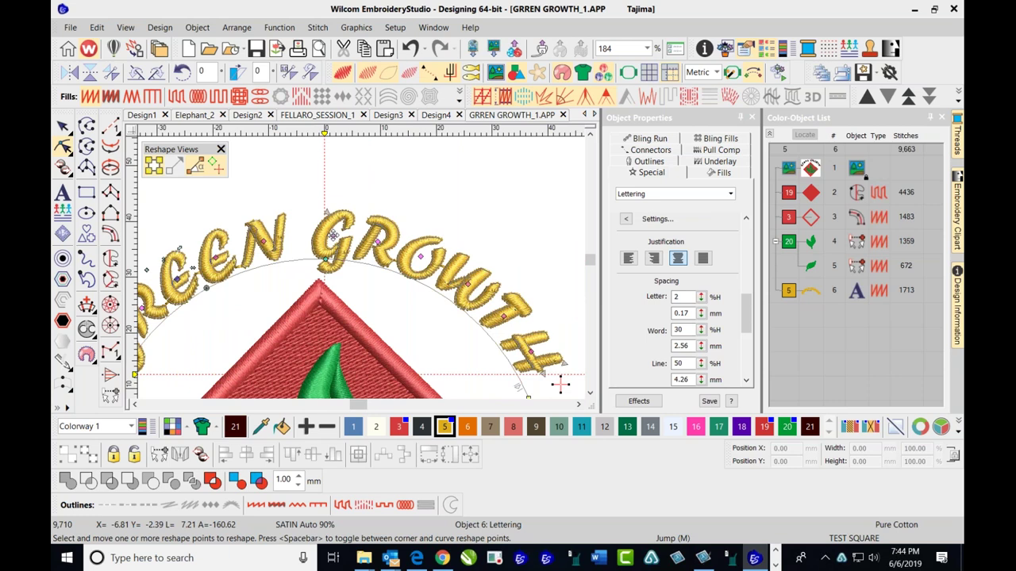
click(333, 235)
scroll(476, 357, up, 2)
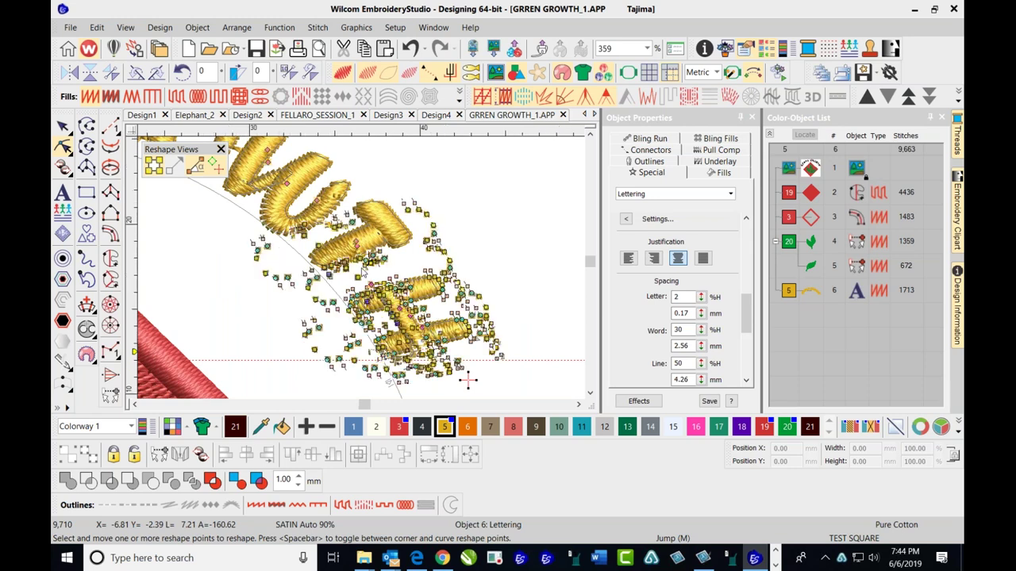
scroll(468, 381, up, 3)
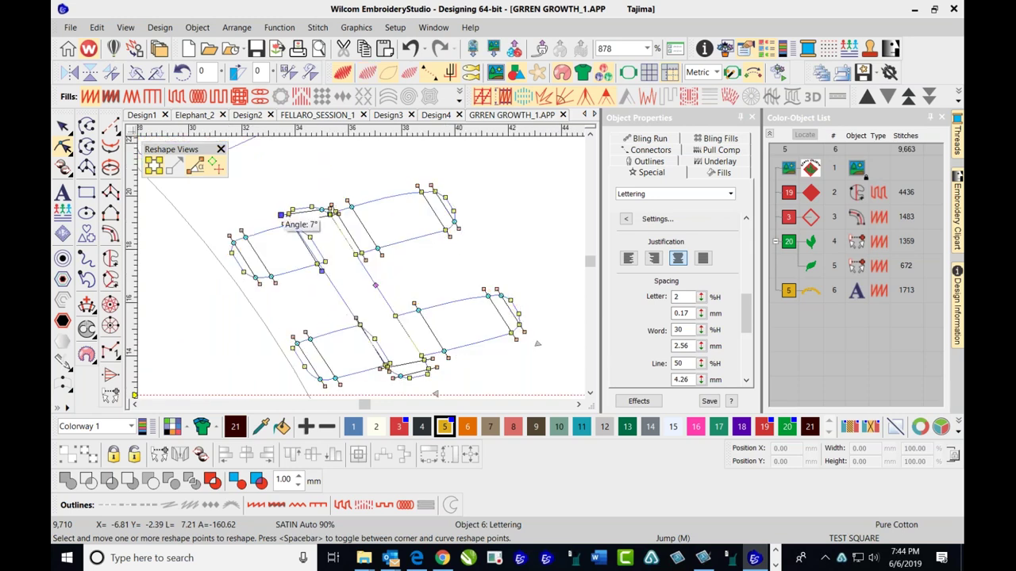
drag(254, 181, 276, 196)
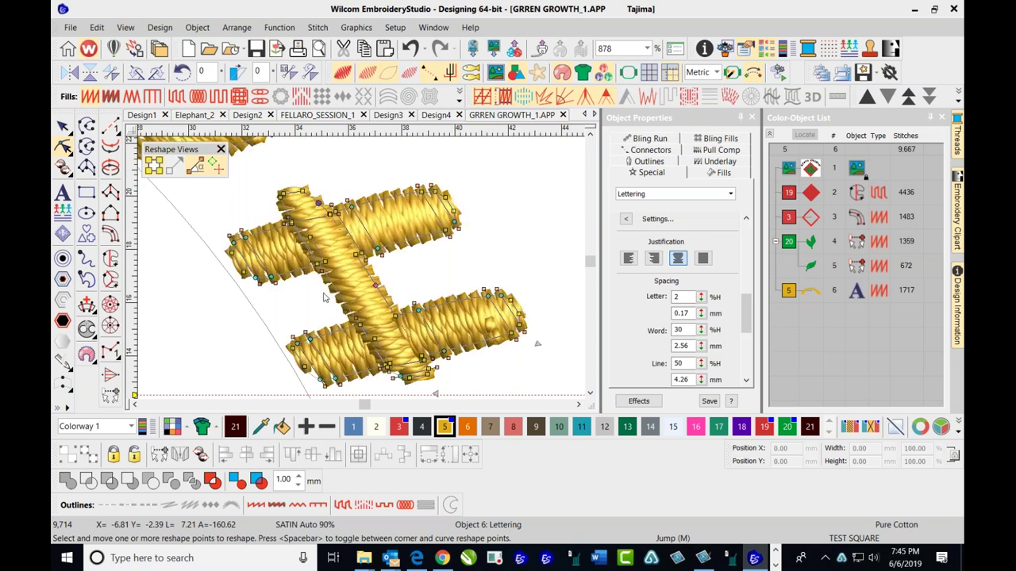
- Lengthen the top bar of the T in GROWTH by moving the reshape nodes outward at both of its ends
scroll(357, 235, down, 1)
scroll(357, 235, up, 2)
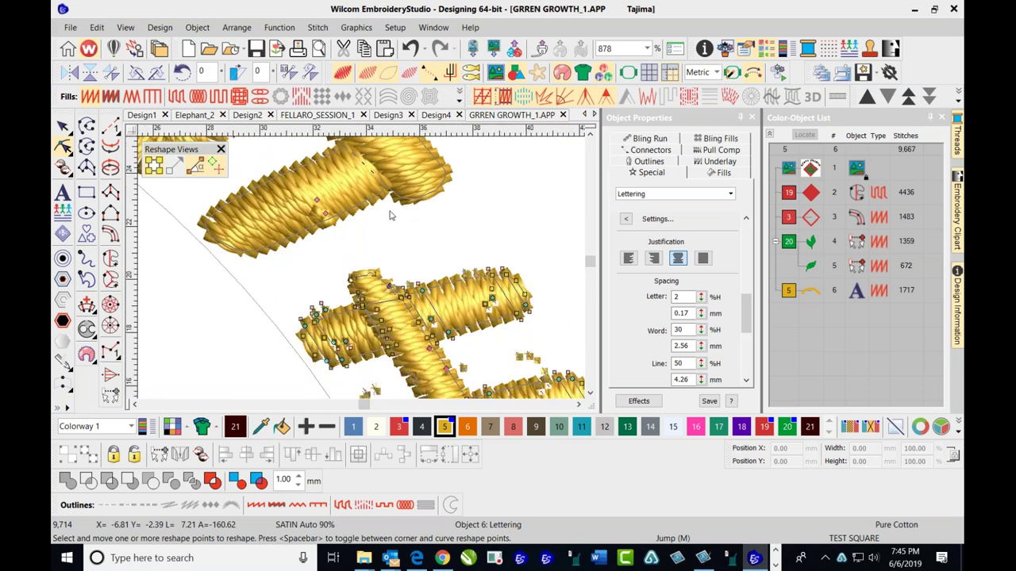
click(389, 262)
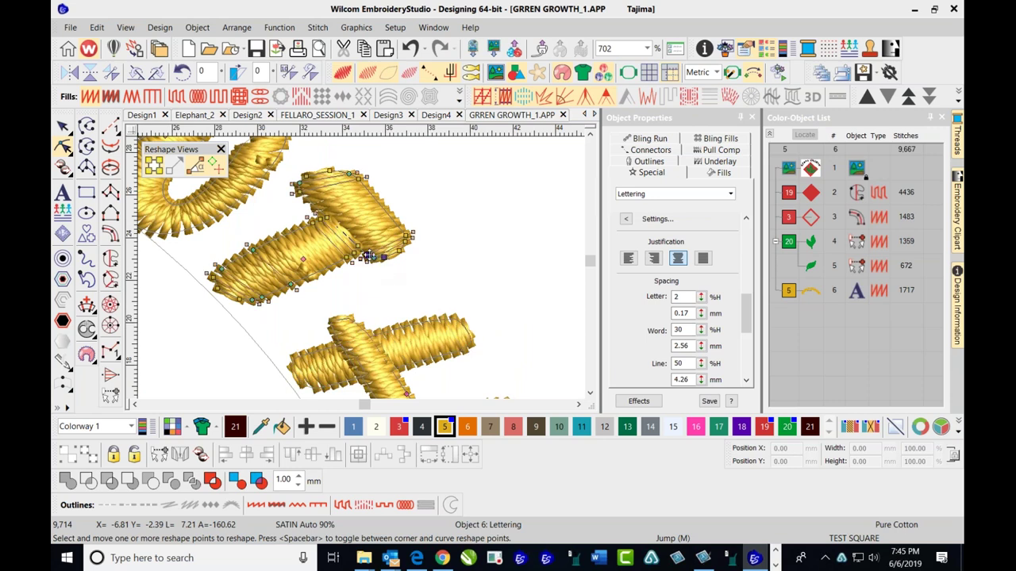
shift+click(406, 236)
drag(403, 254, 414, 267)
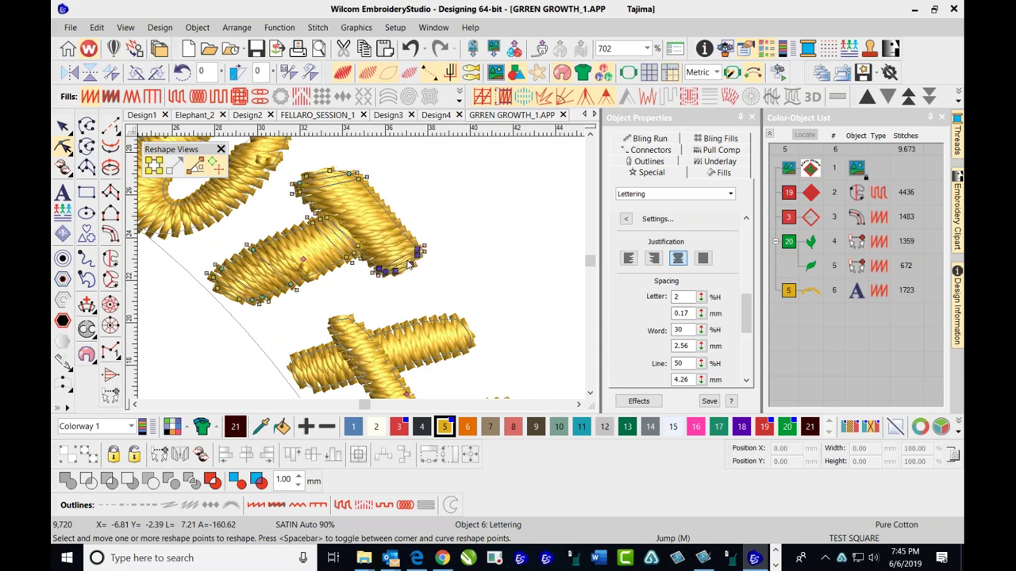
drag(413, 276, 413, 267)
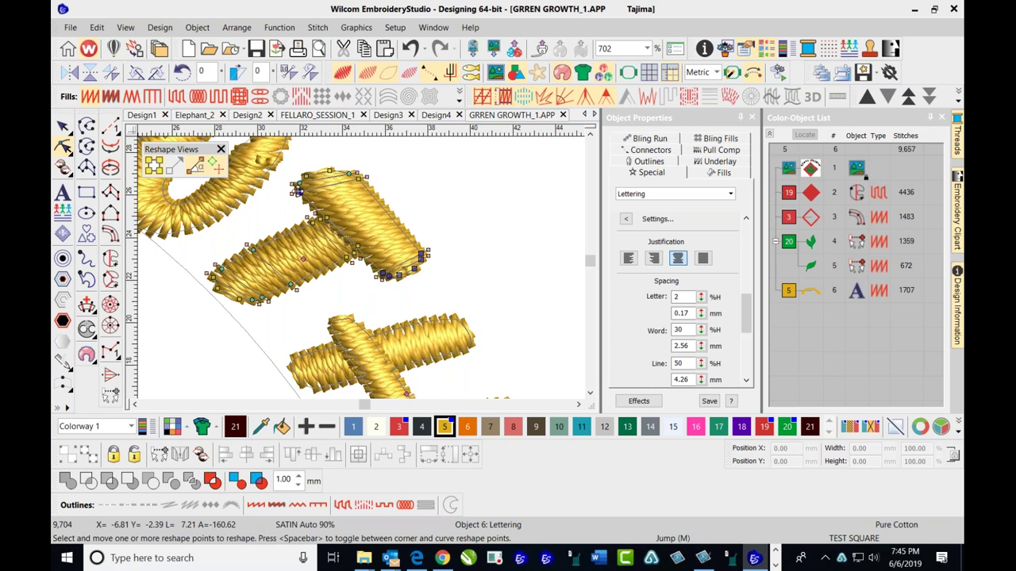
click(357, 178)
drag(357, 178, 352, 175)
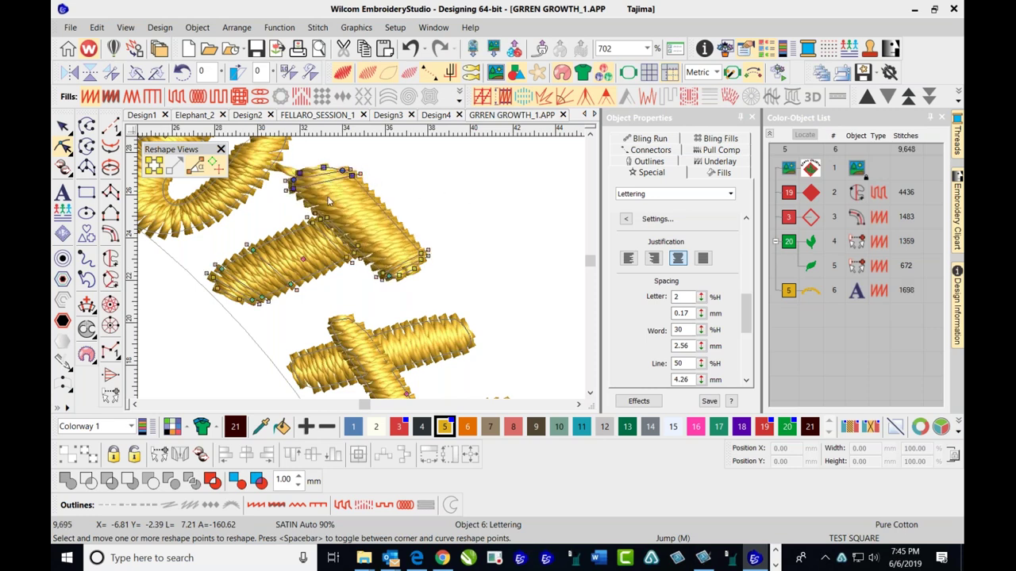
- Move the H of GROWTH slightly closer to the T and finish reshaping
scroll(547, 238, down, 2)
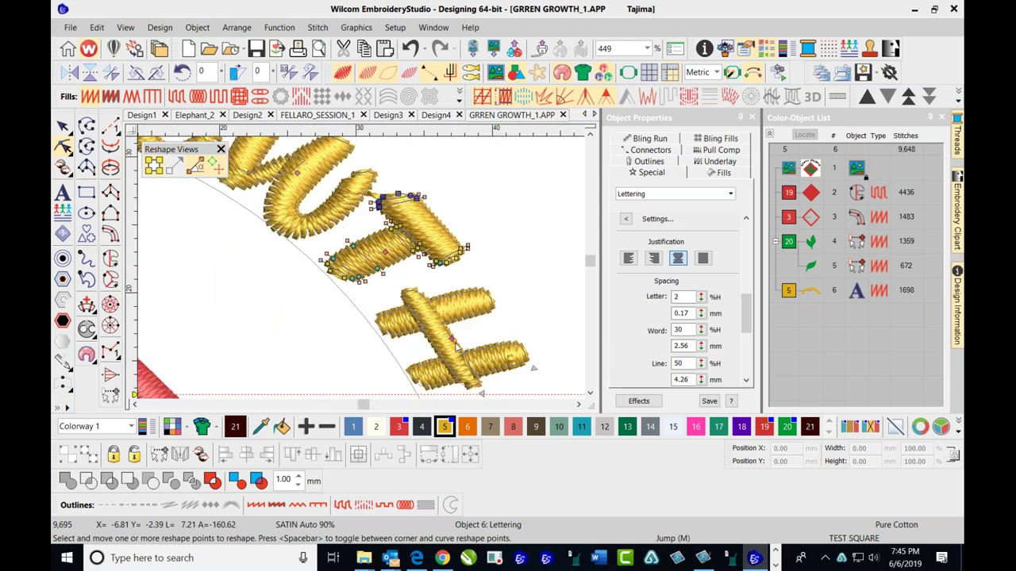
drag(452, 341, 447, 331)
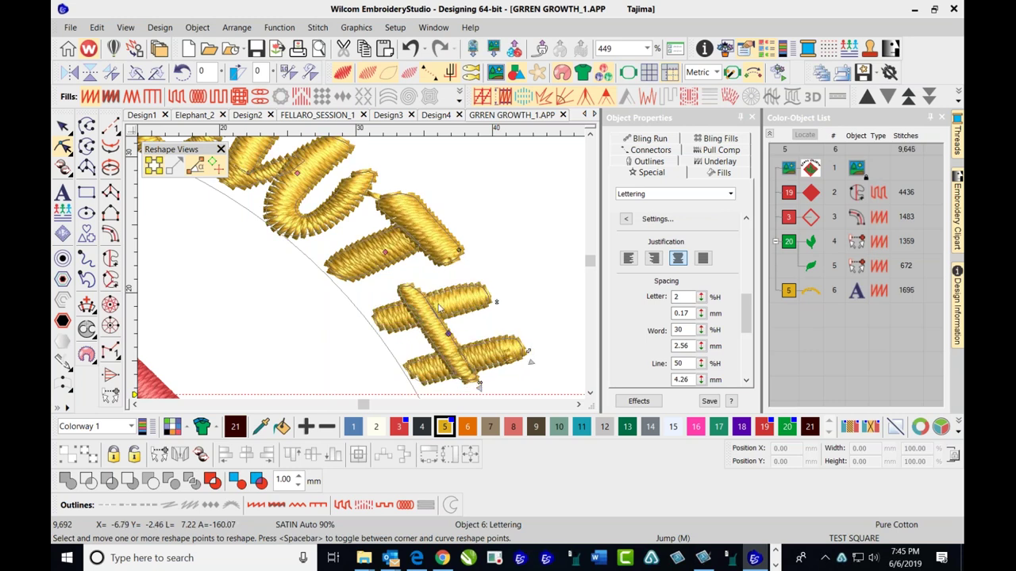
click(63, 125)
scroll(374, 272, down, 2)
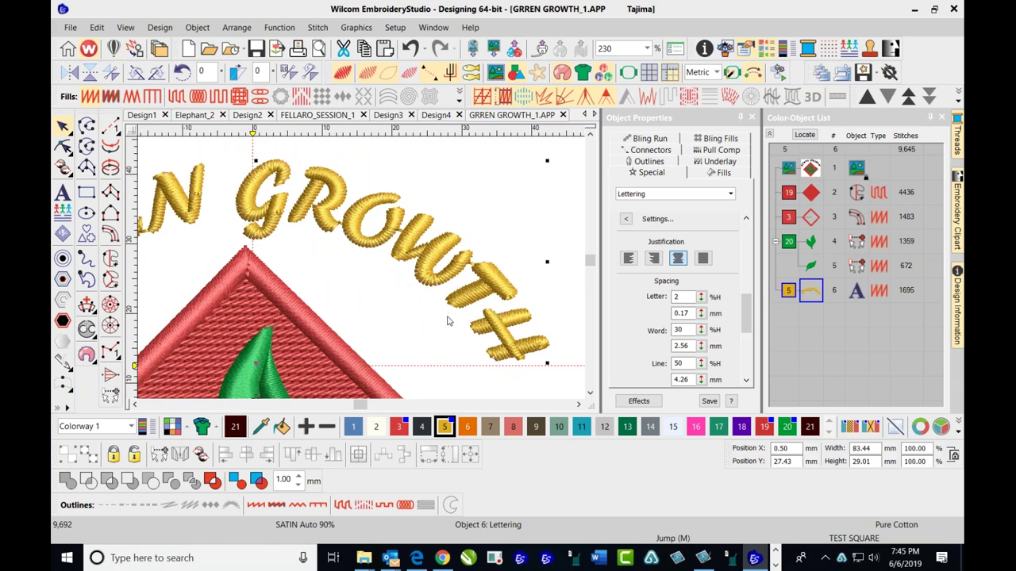
scroll(364, 273, up, 2)
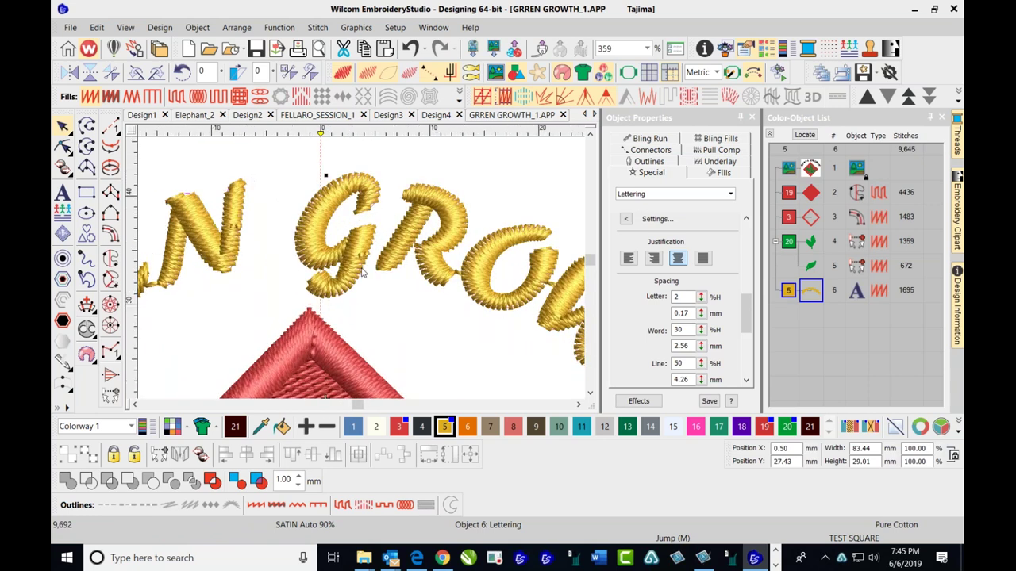
scroll(344, 271, down, 2)
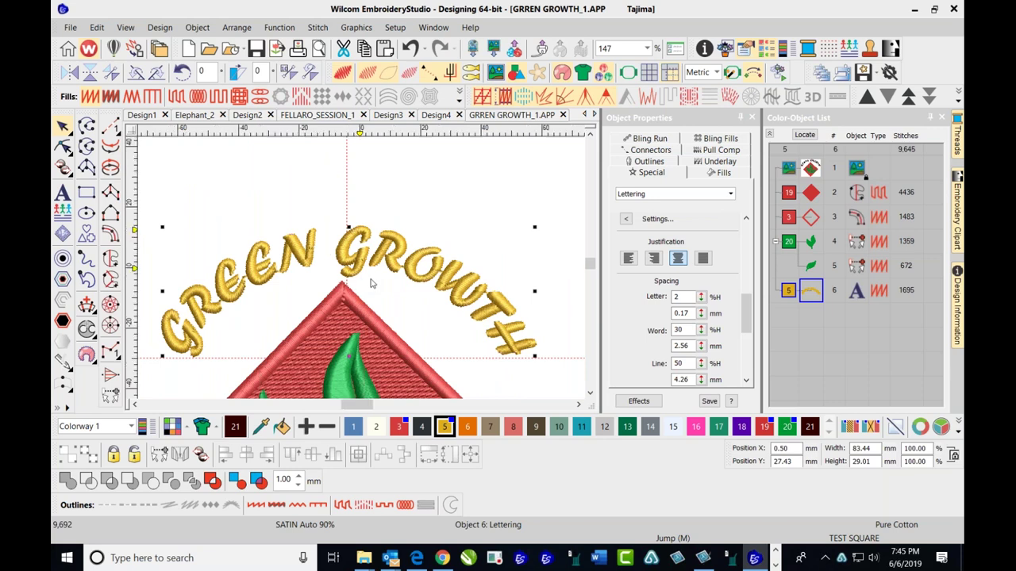
scroll(468, 252, down, 1)
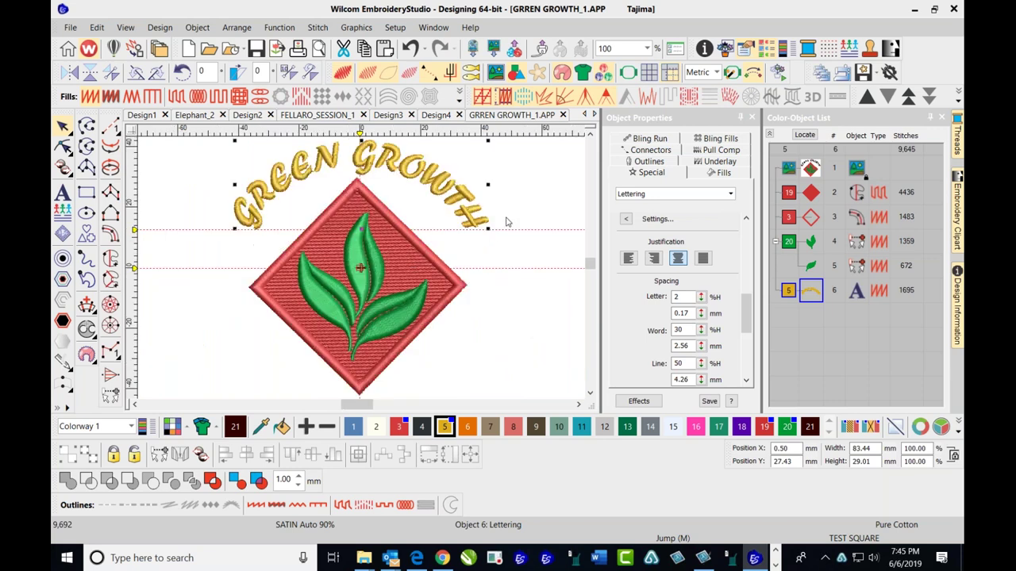
click(591, 137)
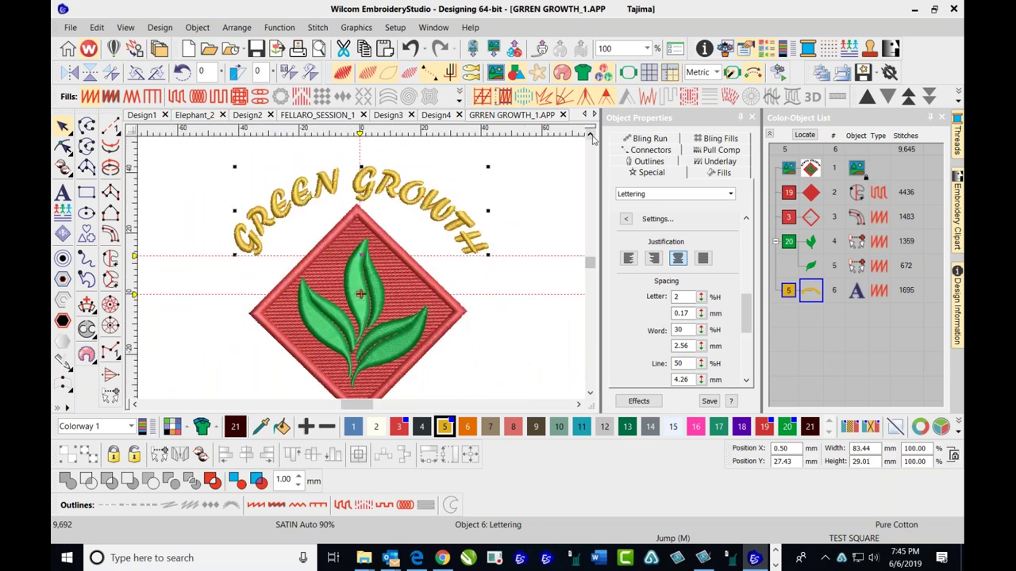
scroll(361, 272, up, 1)
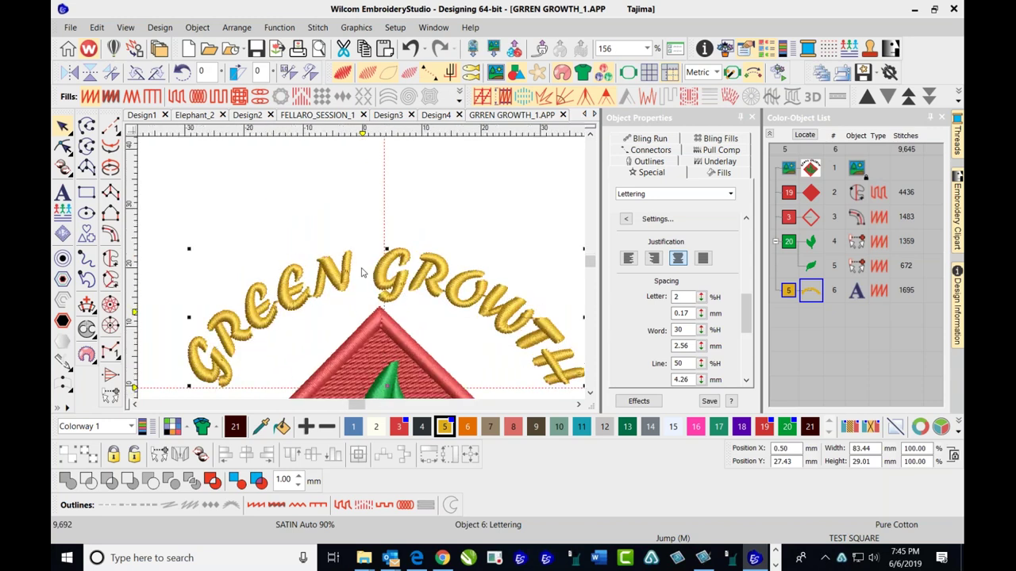
scroll(361, 272, up, 1)
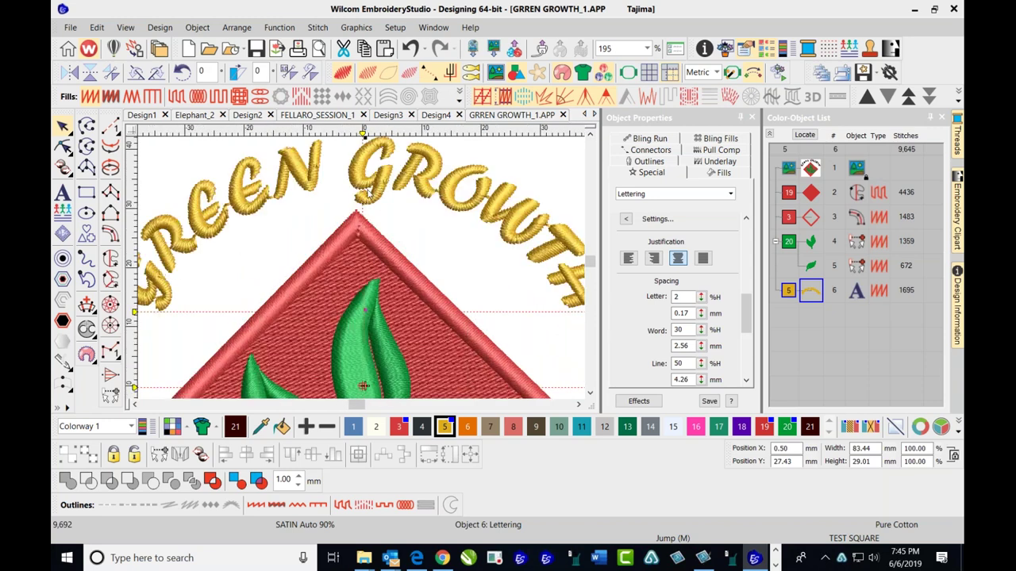
scroll(357, 303, down, 1)
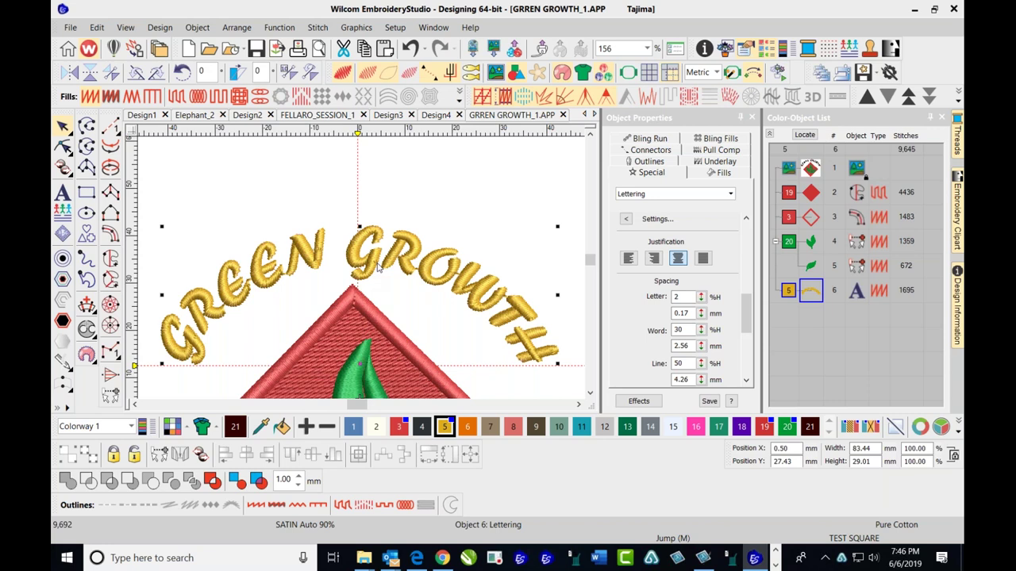
scroll(380, 268, up, 2)
scroll(370, 273, down, 2)
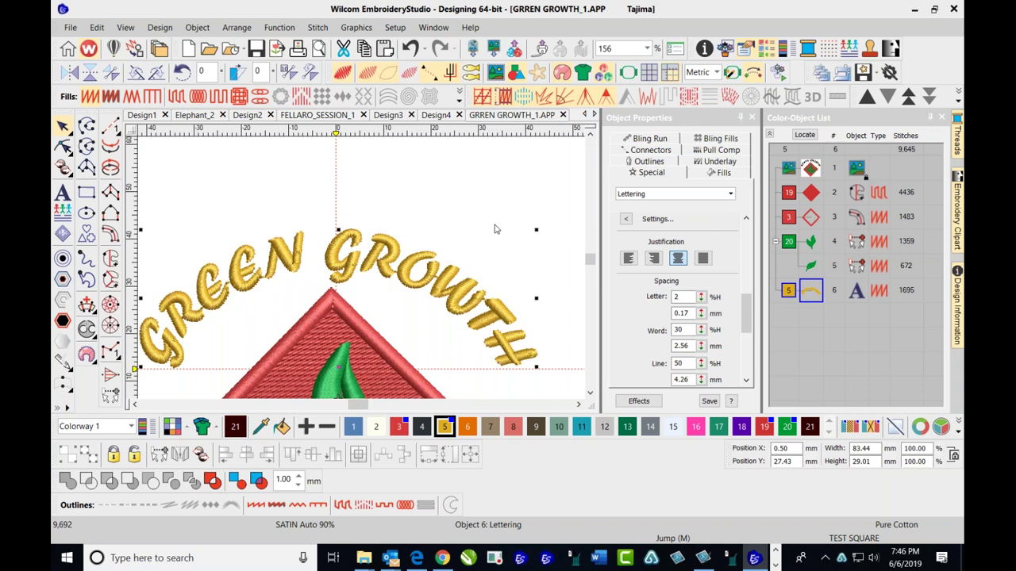
- Set the lettering's inside-object connectors to trim only if the next connector exceeds 5 mm
click(667, 150)
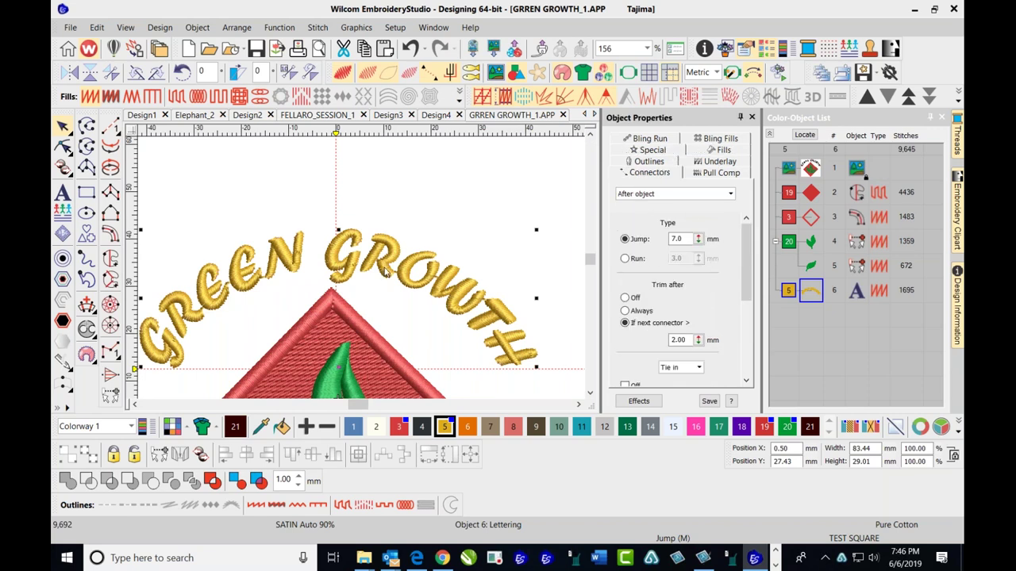
click(730, 197)
click(675, 215)
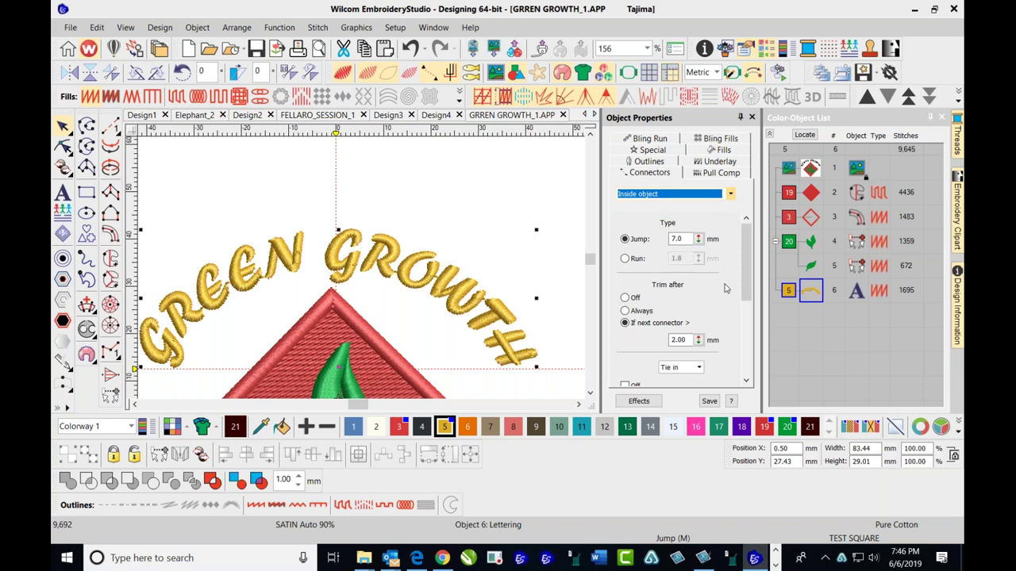
drag(747, 261, 748, 280)
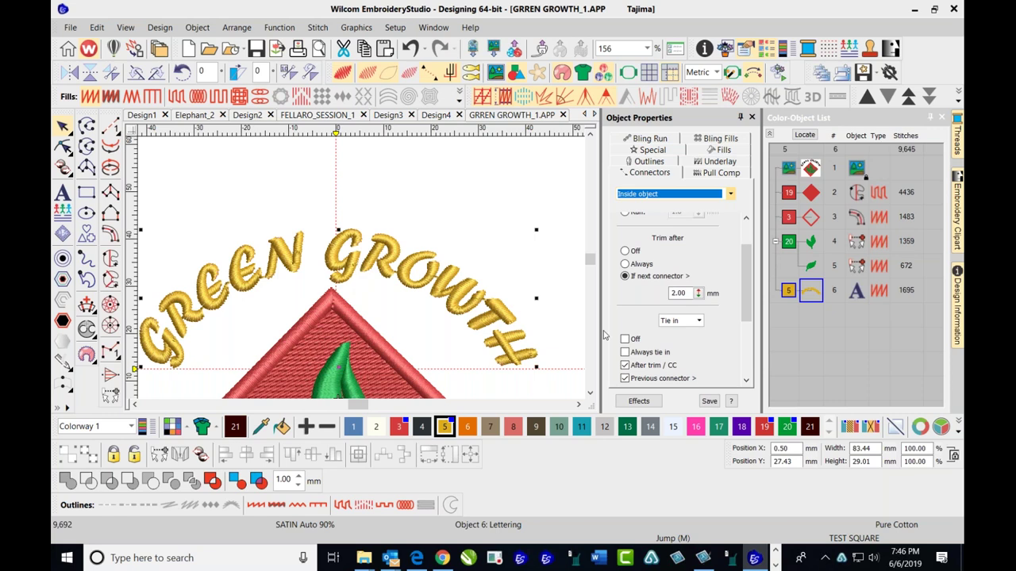
click(679, 293)
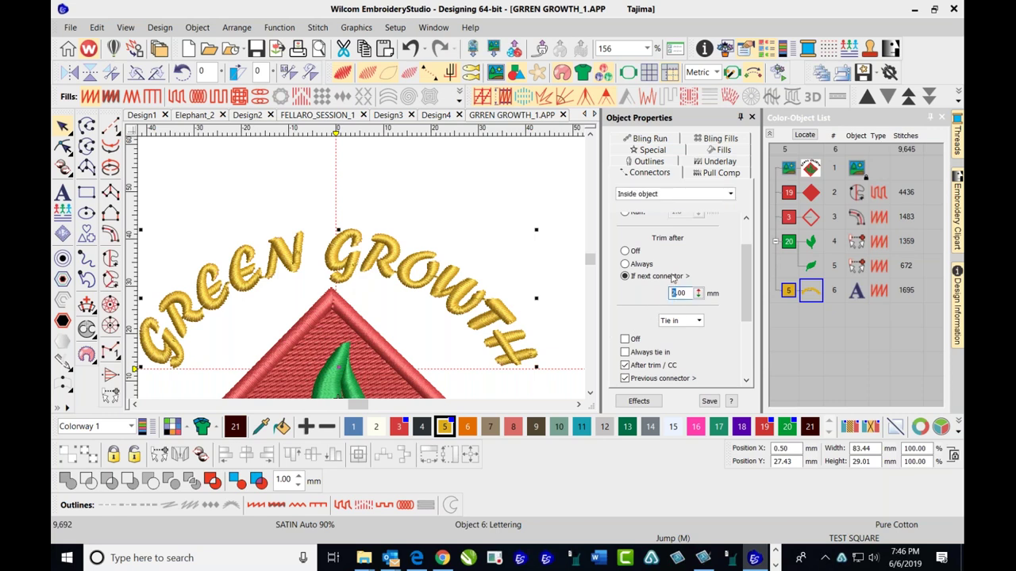
key(Return)
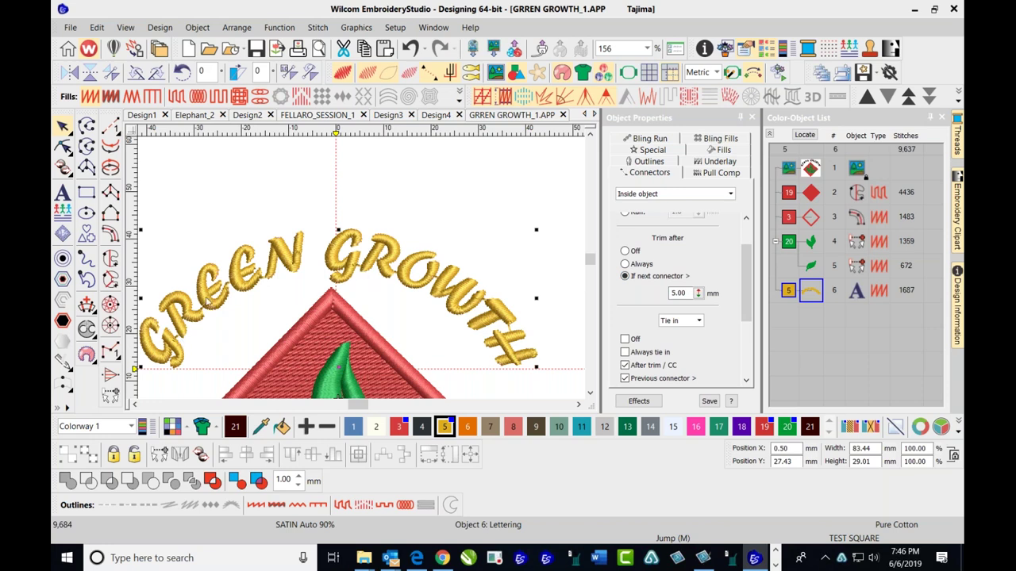
- Compare the trim change by undoing and redoing it, and lower the lettering's inside-object trim threshold to 2.40 mm
click(410, 48)
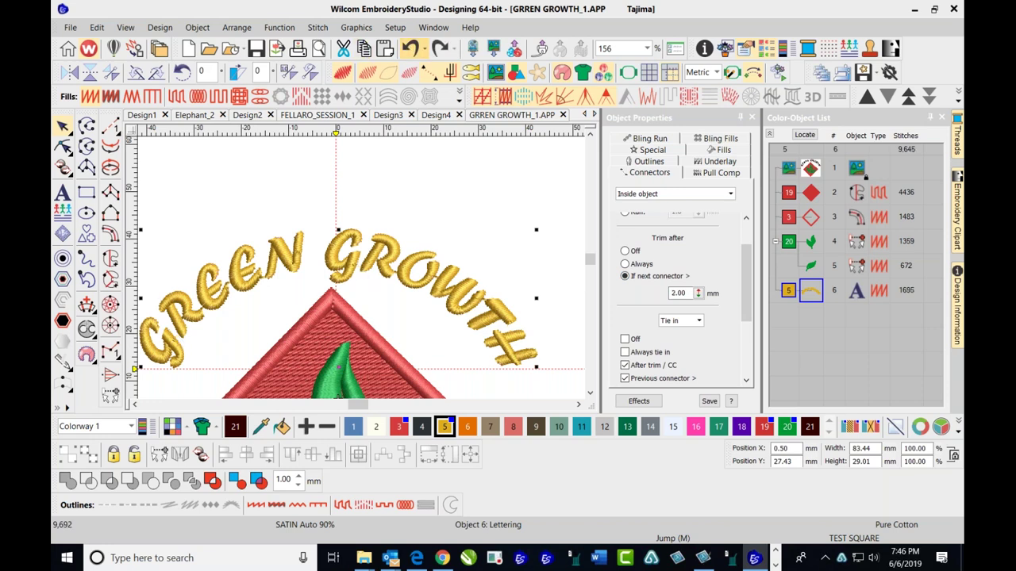
click(438, 48)
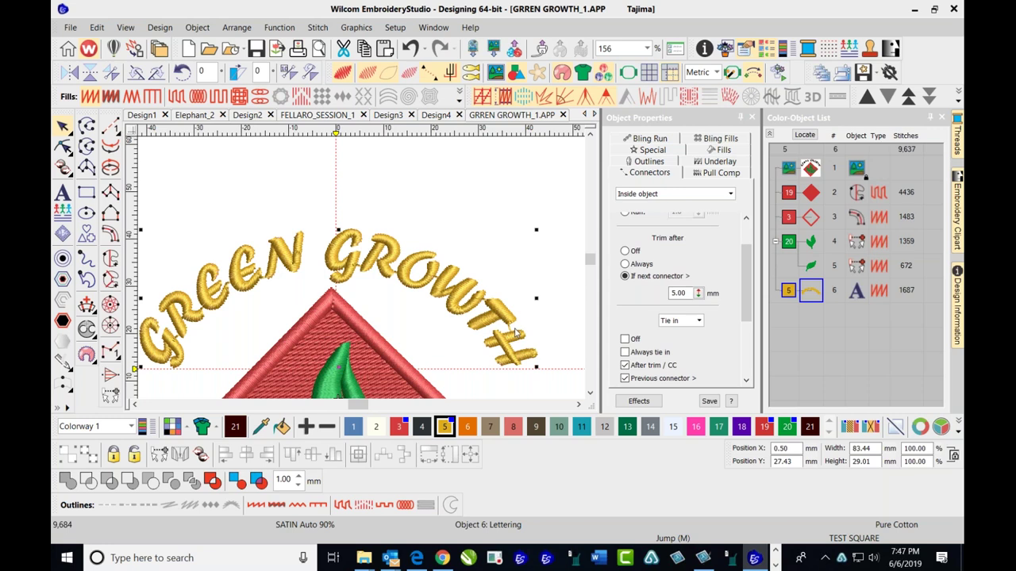
drag(698, 294, 640, 352)
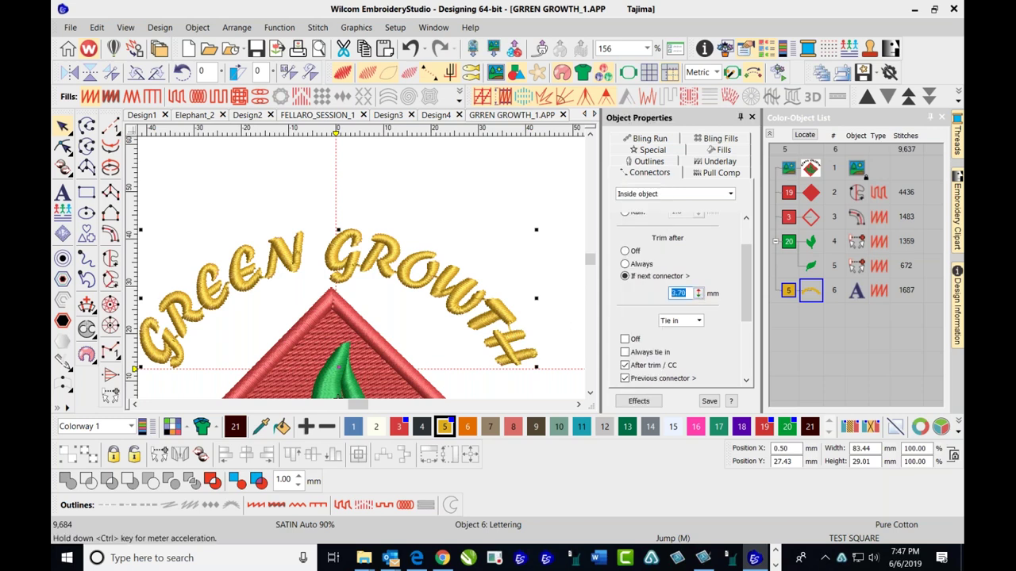
drag(698, 294, 638, 362)
drag(699, 293, 639, 367)
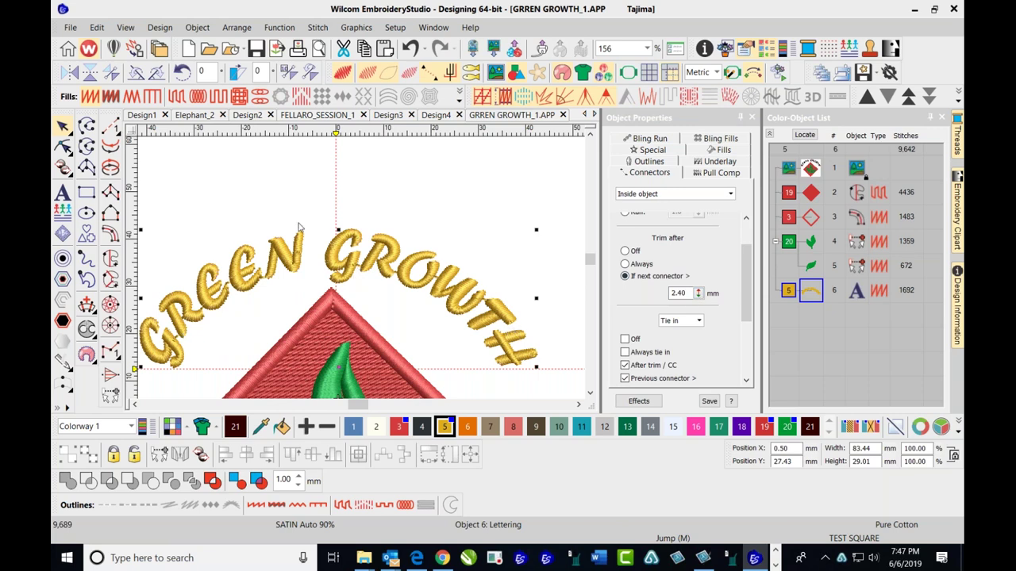
- Recolor the arched lettering with thread color 4 and review its underlay settings
click(421, 427)
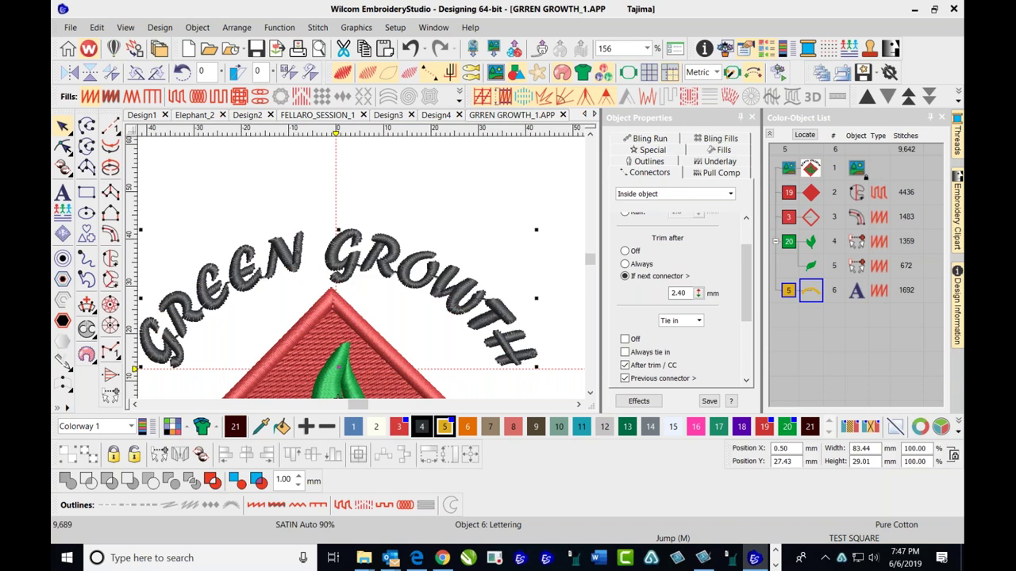
click(716, 162)
scroll(746, 230, down, 2)
scroll(746, 230, up, 2)
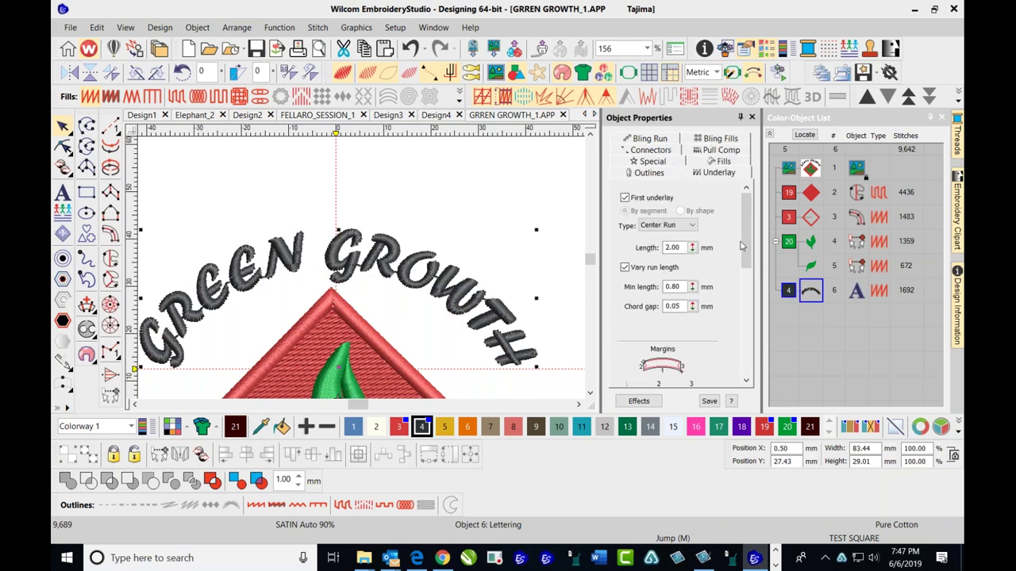
mouse_move(749, 230)
mouse_down()
mouse_move(739, 320)
mouse_move(746, 234)
mouse_up()
click(517, 183)
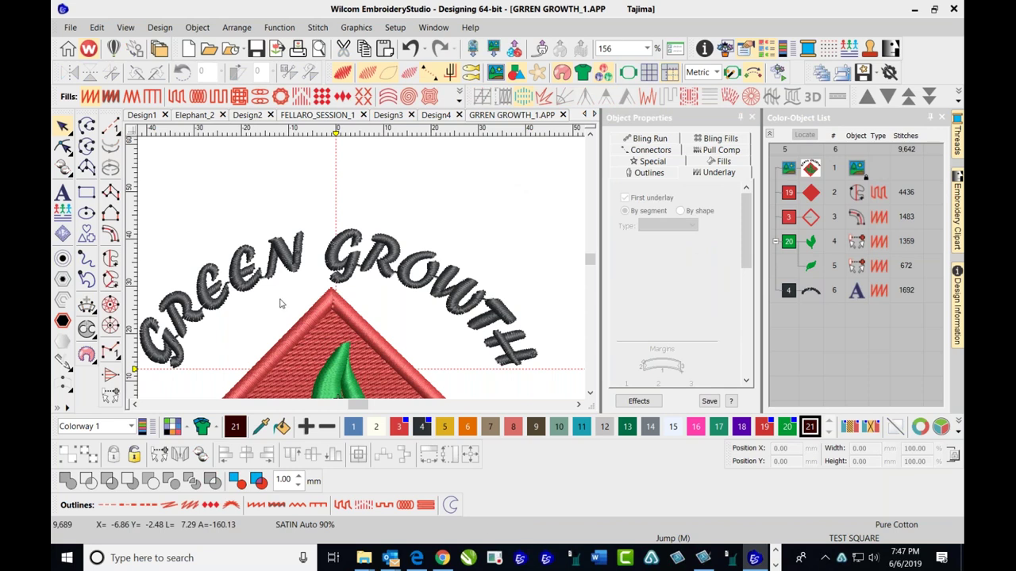
- Shift the arched lettering slightly left to a Position X of about 0.15 mm and save the design
click(335, 255)
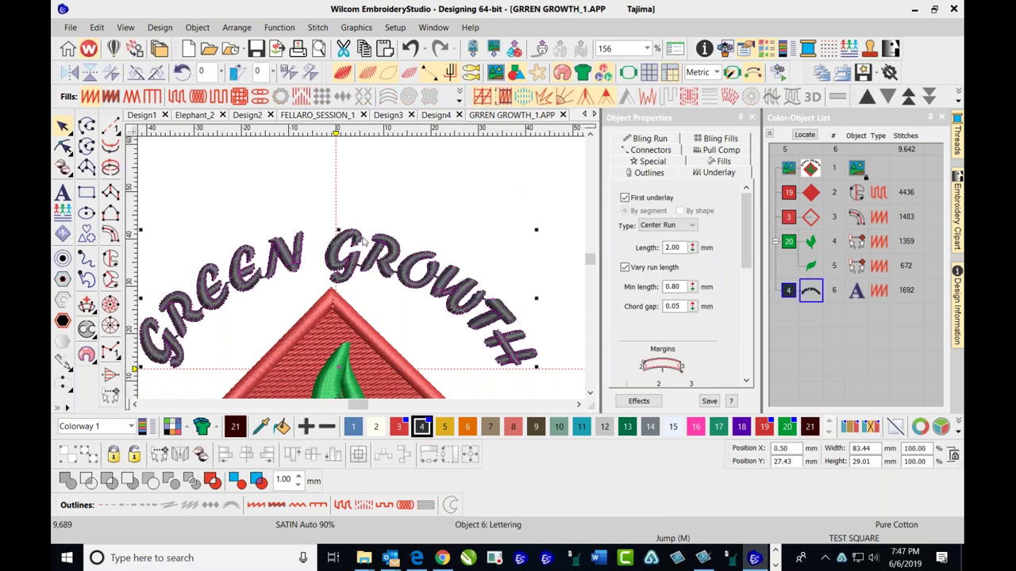
drag(364, 241, 362, 239)
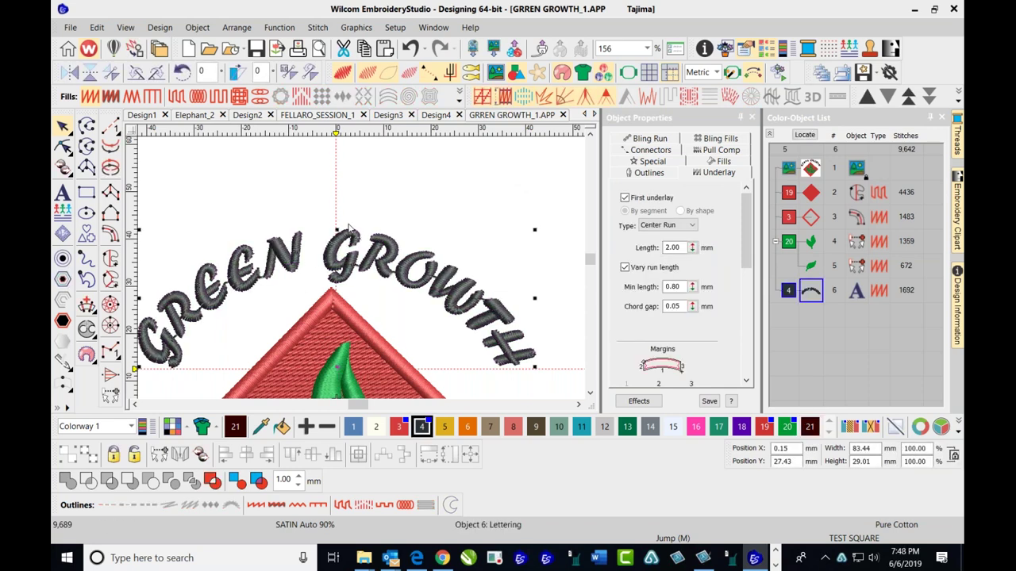
key(0)
key(Escape)
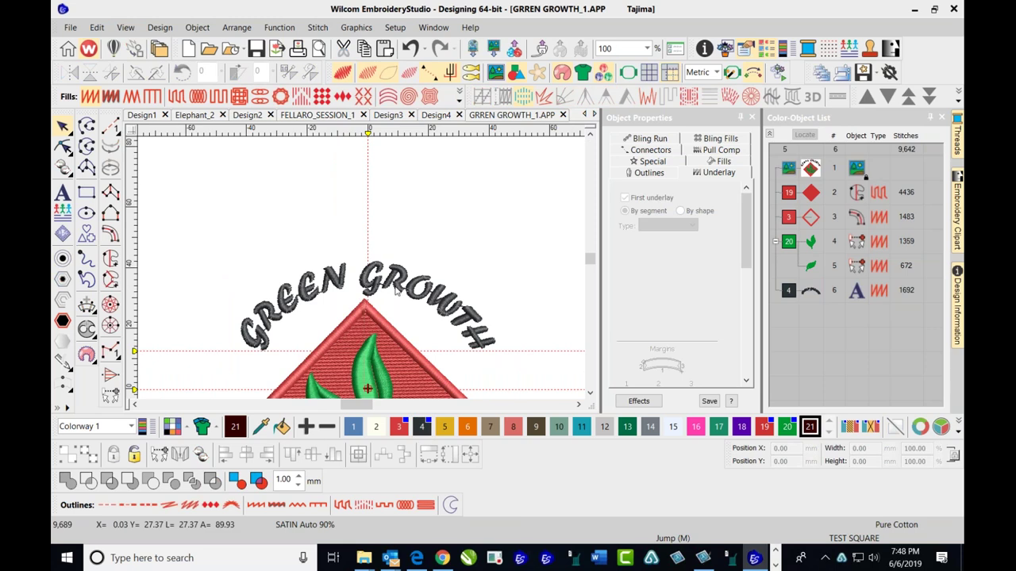
click(255, 48)
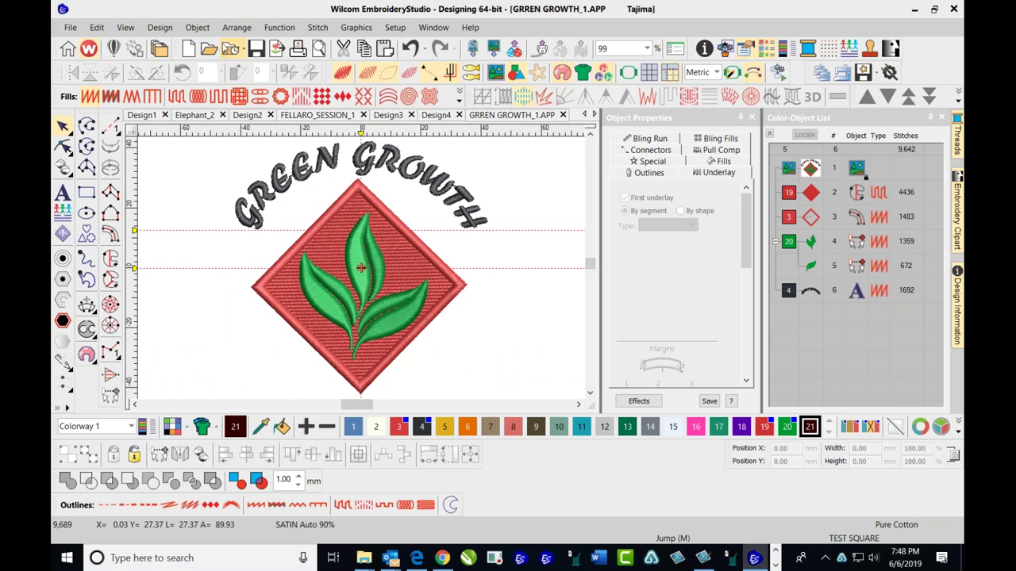
- Set small stitches to always be removed below a minimum length of 0.5 mm, and delete the upper horizontal guideline
click(159, 27)
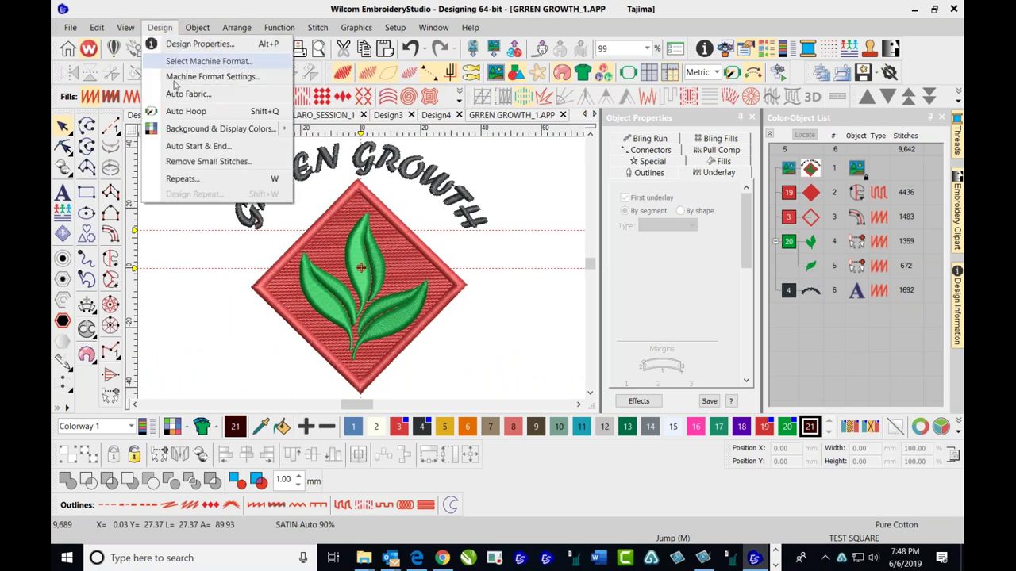
click(210, 162)
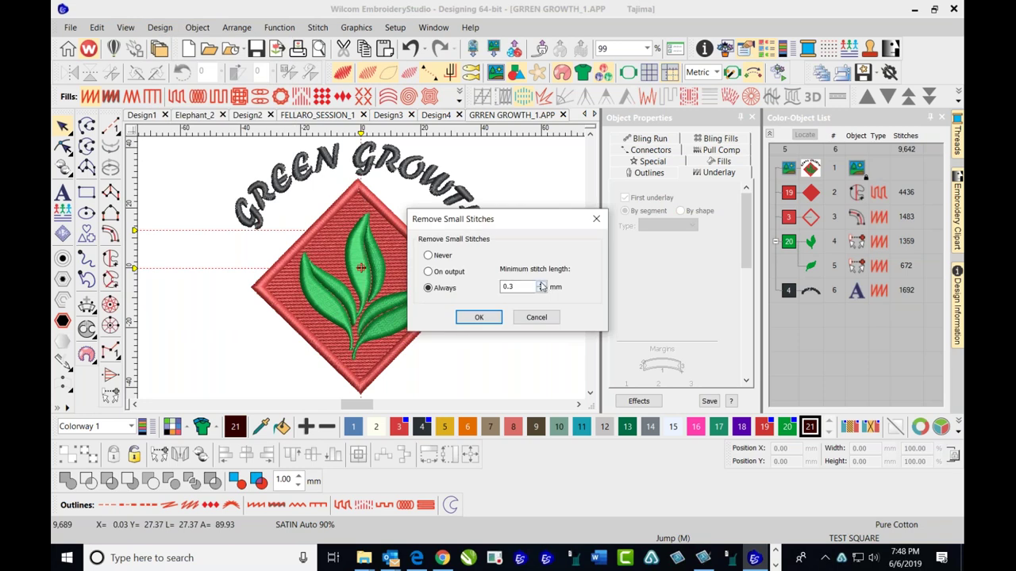
click(541, 285)
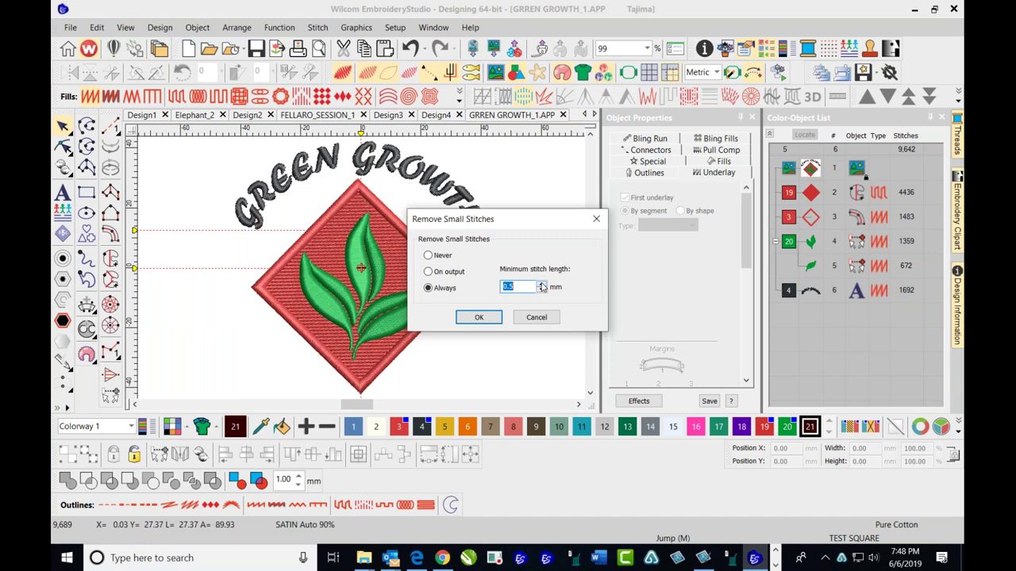
click(481, 320)
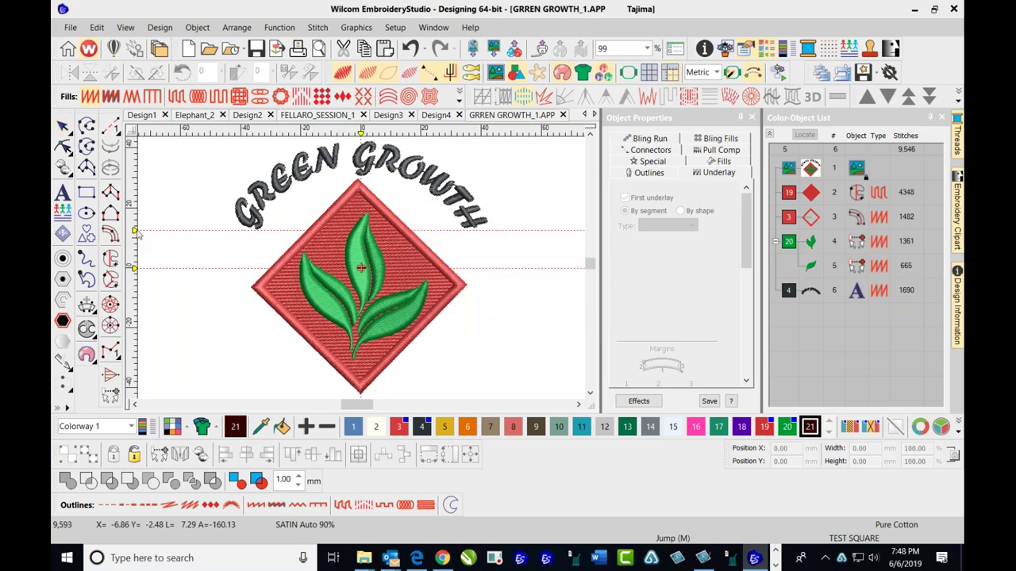
drag(135, 232, 181, 207)
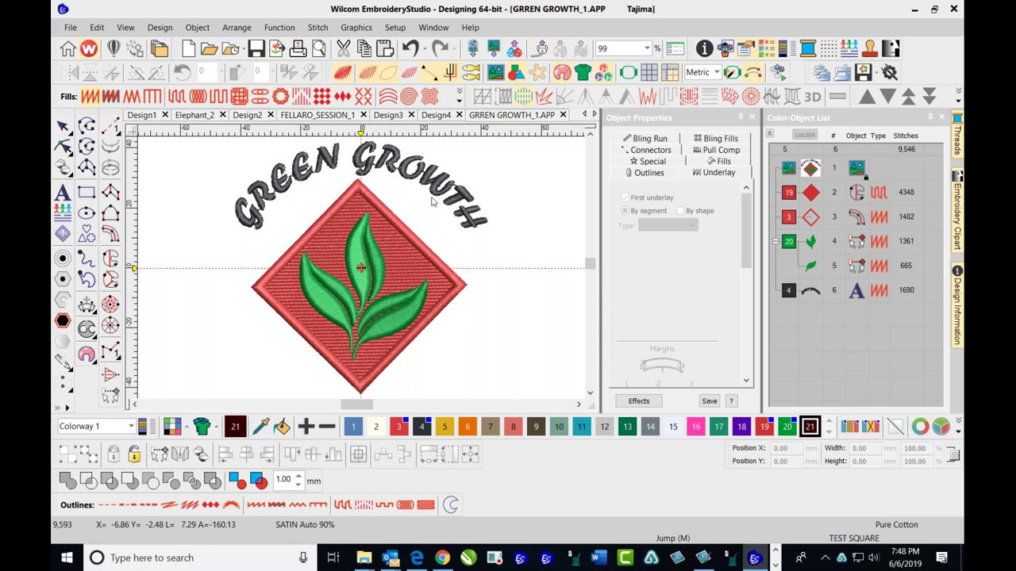
- Enable column width adjustment for the arched lettering and set it to 0.10 mm
scroll(376, 187, up, 2)
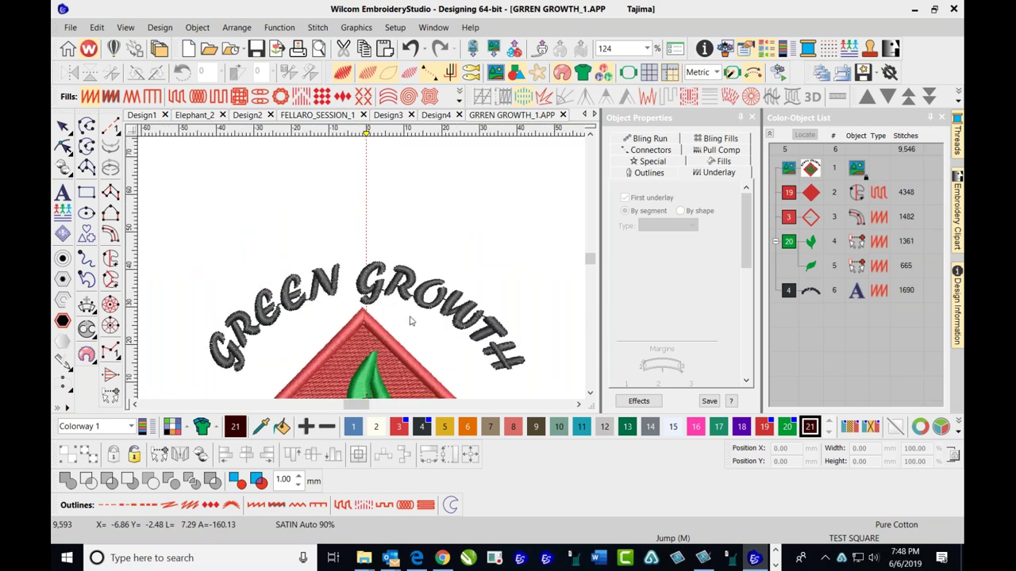
scroll(363, 270, up, 2)
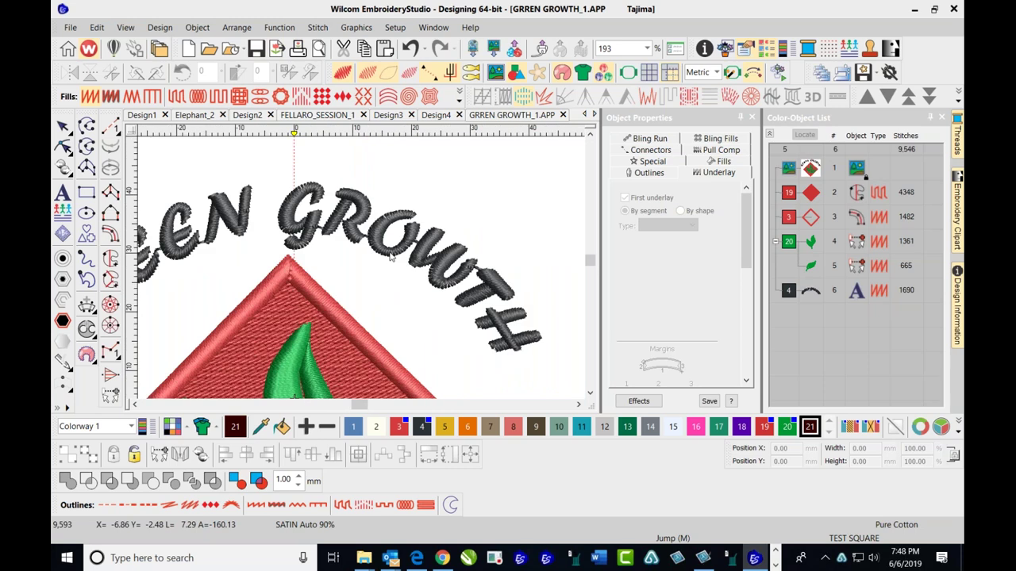
click(390, 256)
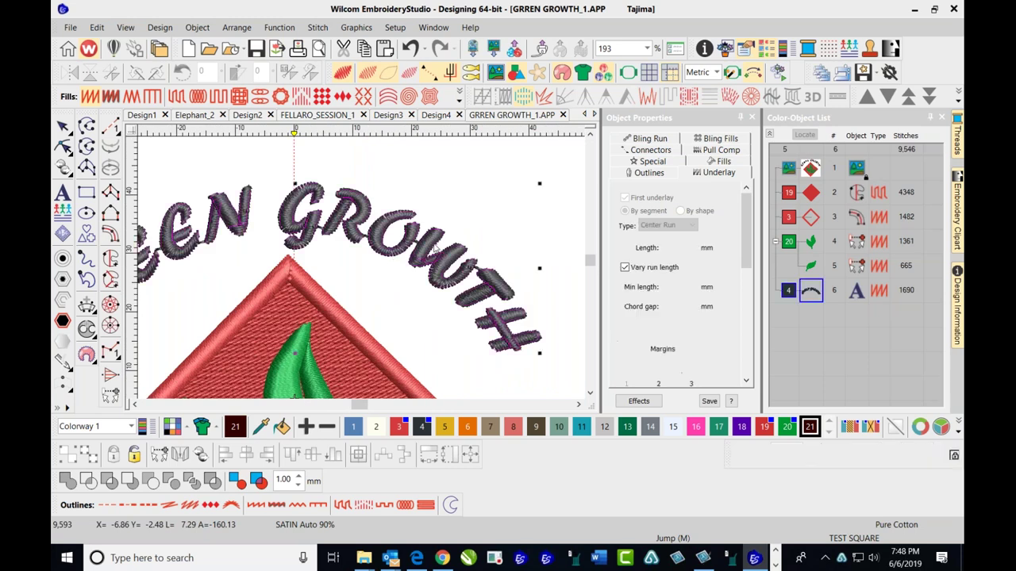
click(726, 150)
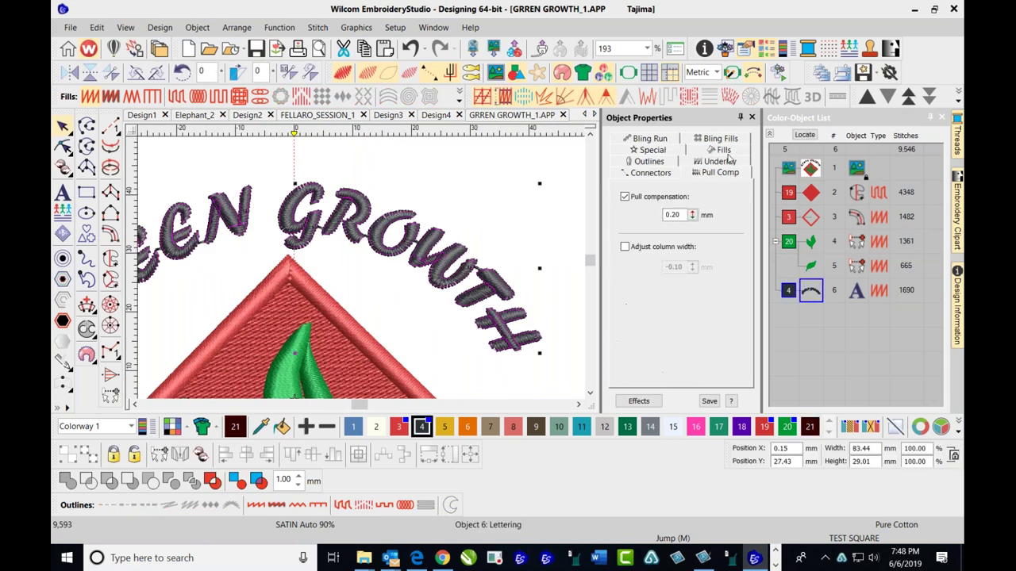
click(625, 247)
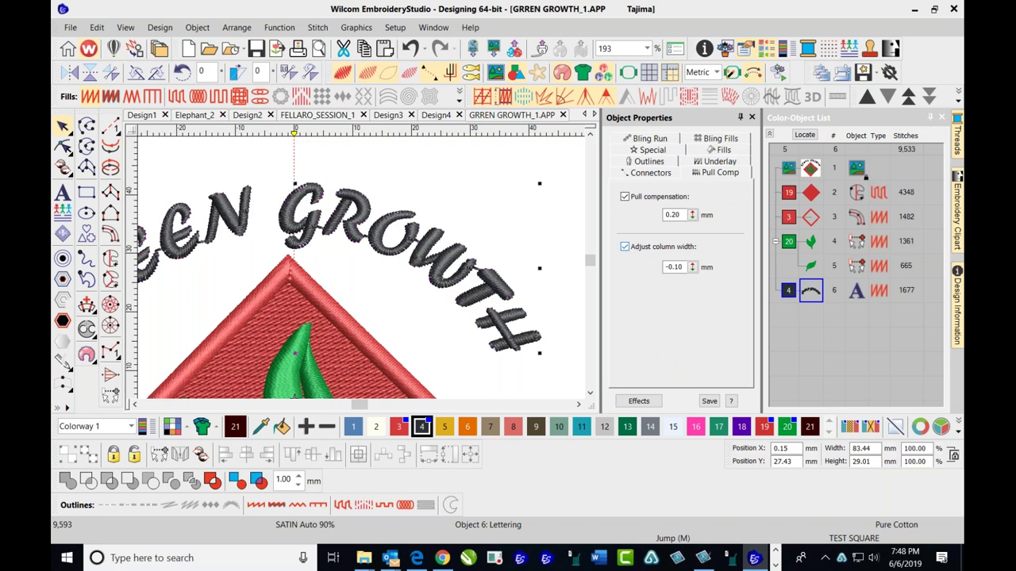
click(677, 267)
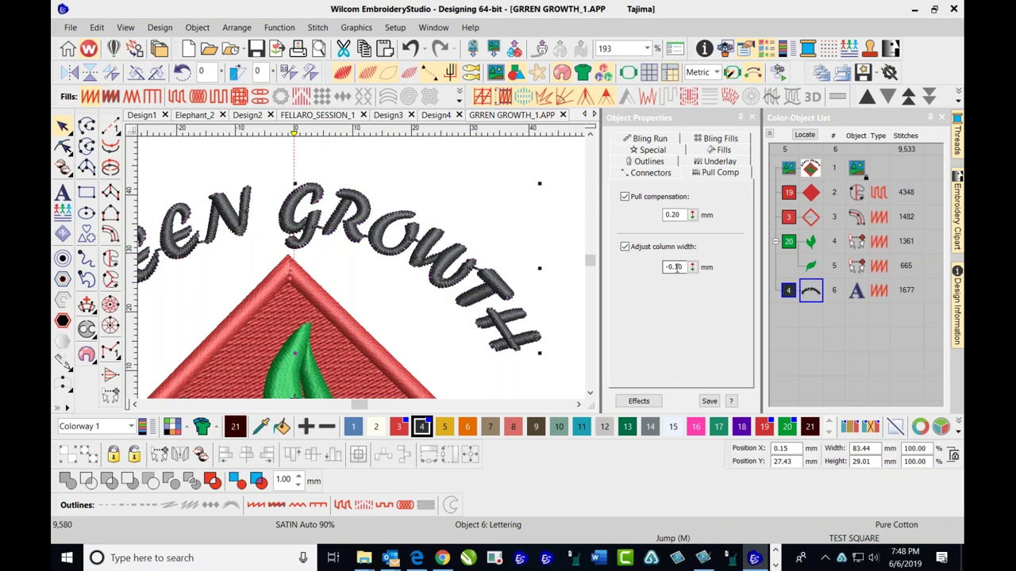
drag(687, 267, 638, 267)
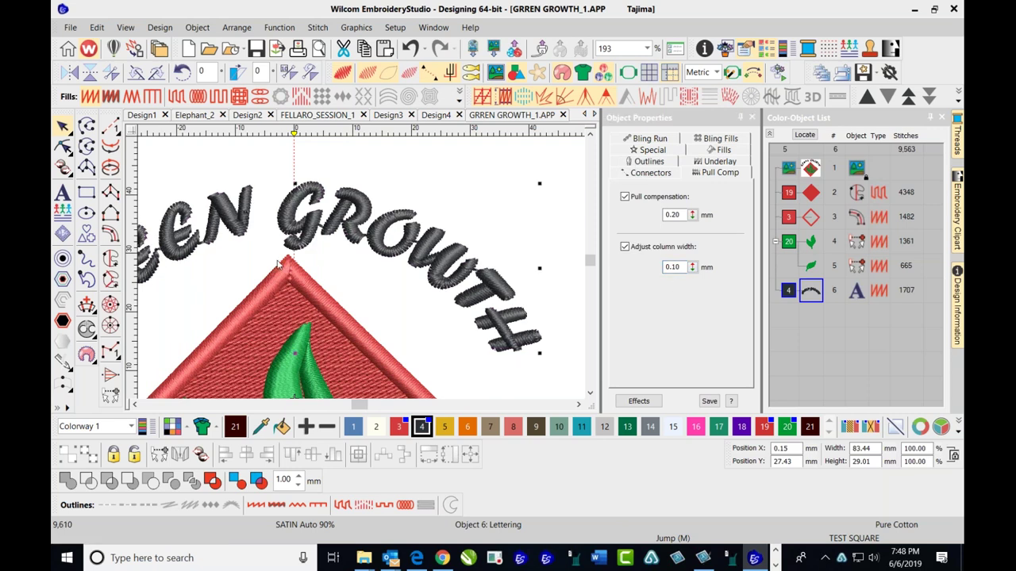
- Increase the letter spacing of the arched GREEN GROWTH lettering to 5 %H
key(shift+z)
key(Escape)
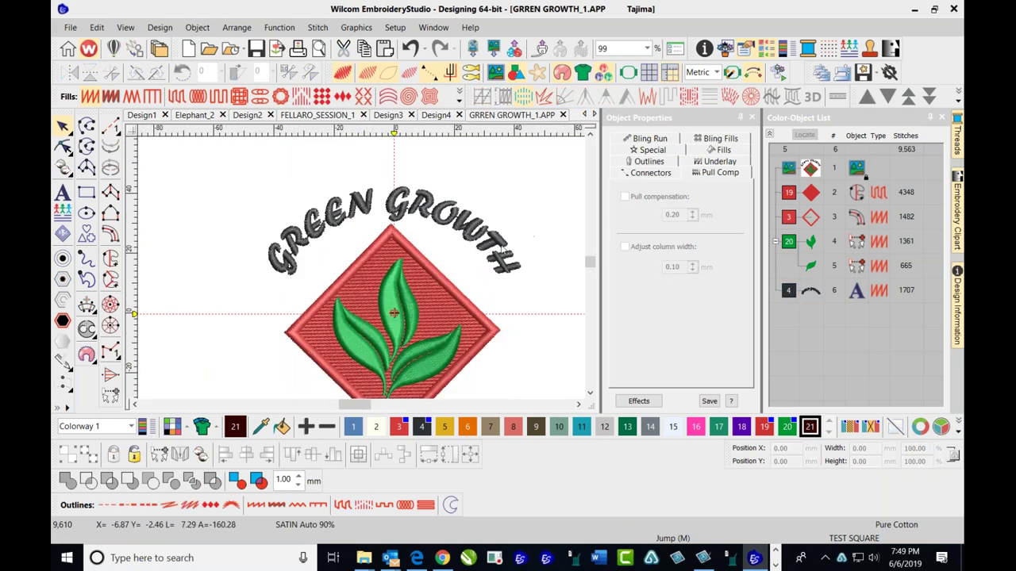
click(502, 249)
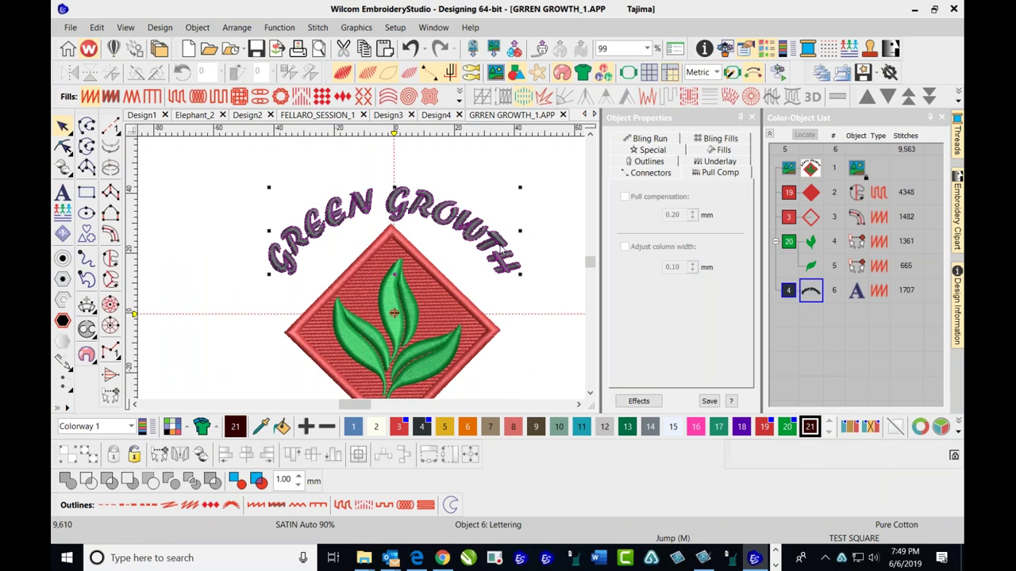
click(664, 152)
drag(703, 297, 647, 297)
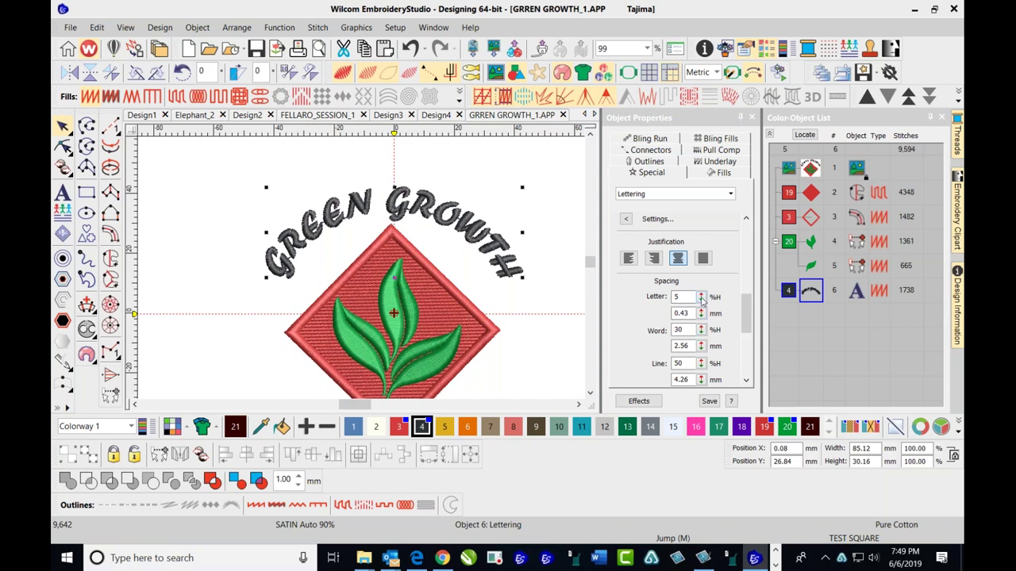
- Reapply small-stitch removal to the whole design after the letter spacing change, keeping the Always setting
click(538, 206)
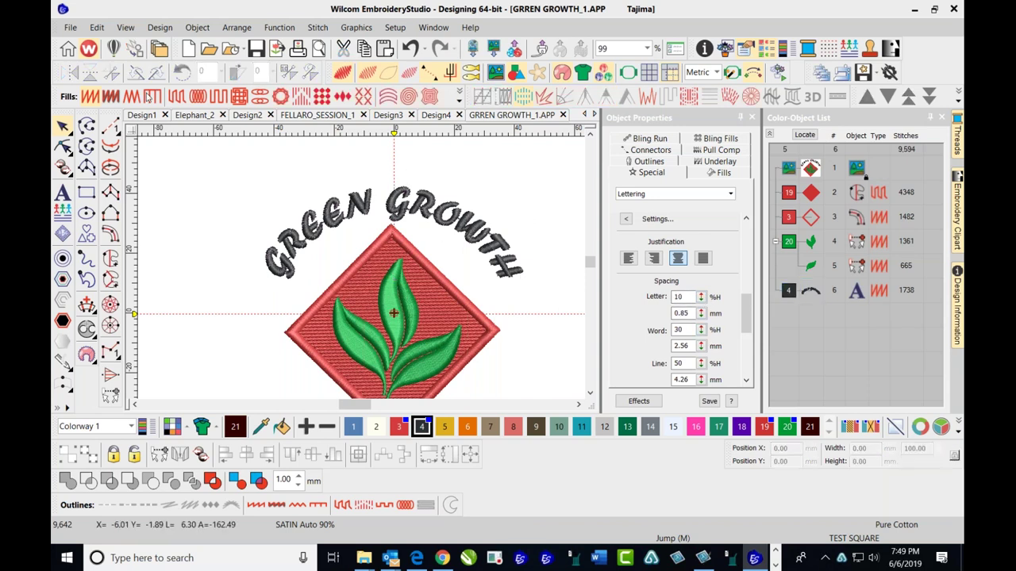
click(160, 27)
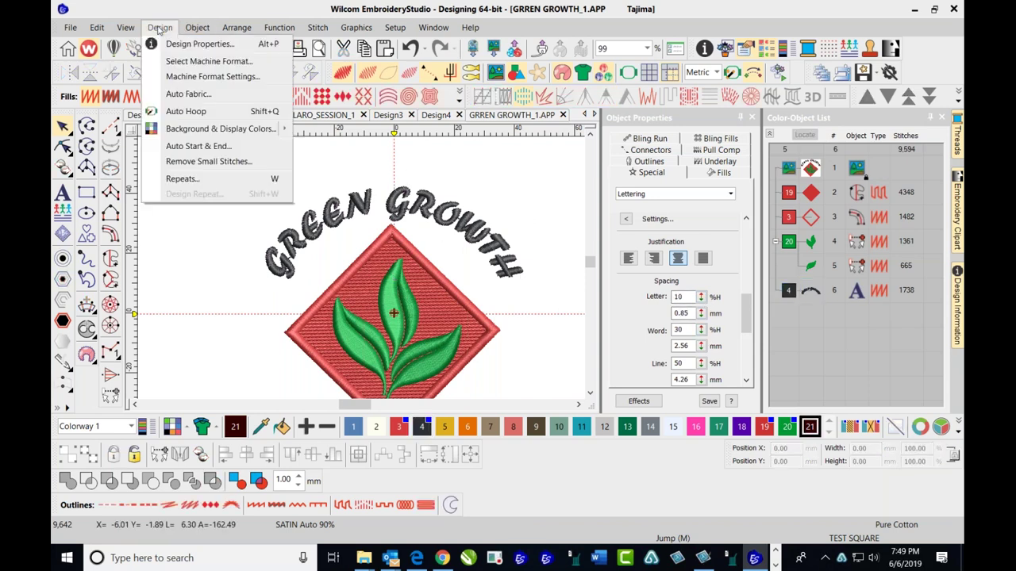
click(202, 161)
click(465, 318)
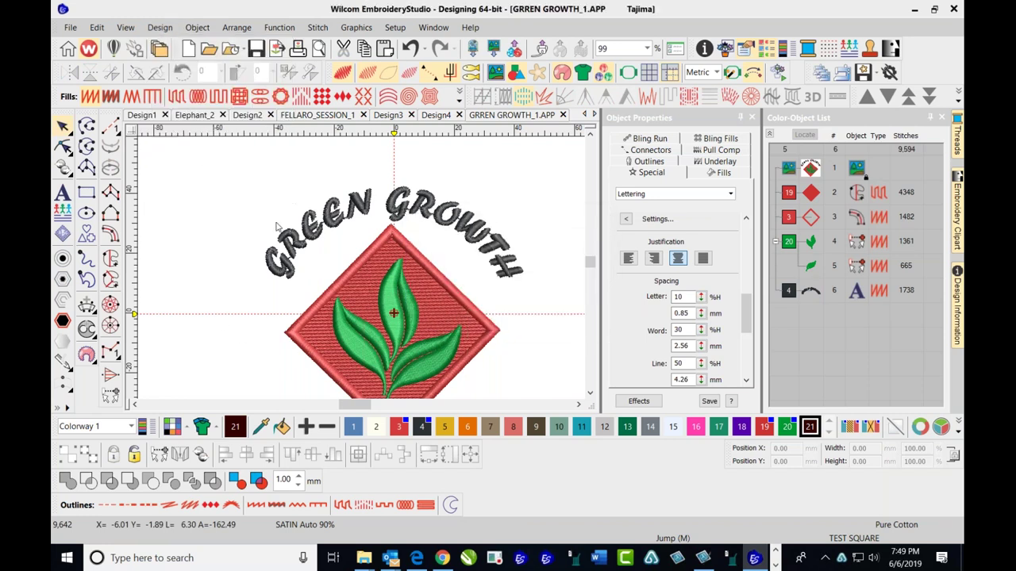
- Apply the center-out letter sequence with the Closest join method to the arched GREEN GROWTH lettering
scroll(400, 258, down, 2)
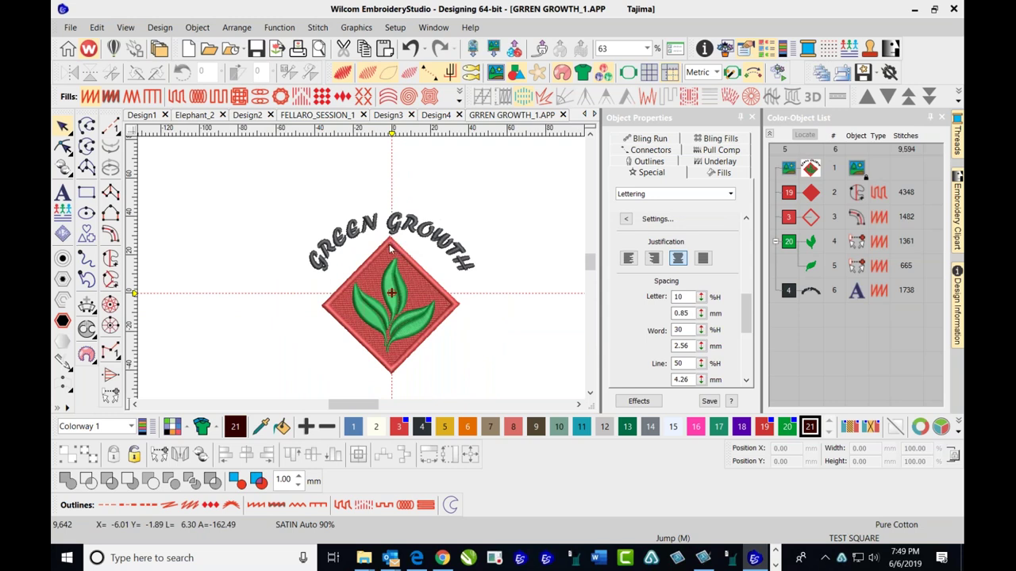
scroll(361, 272, up, 1)
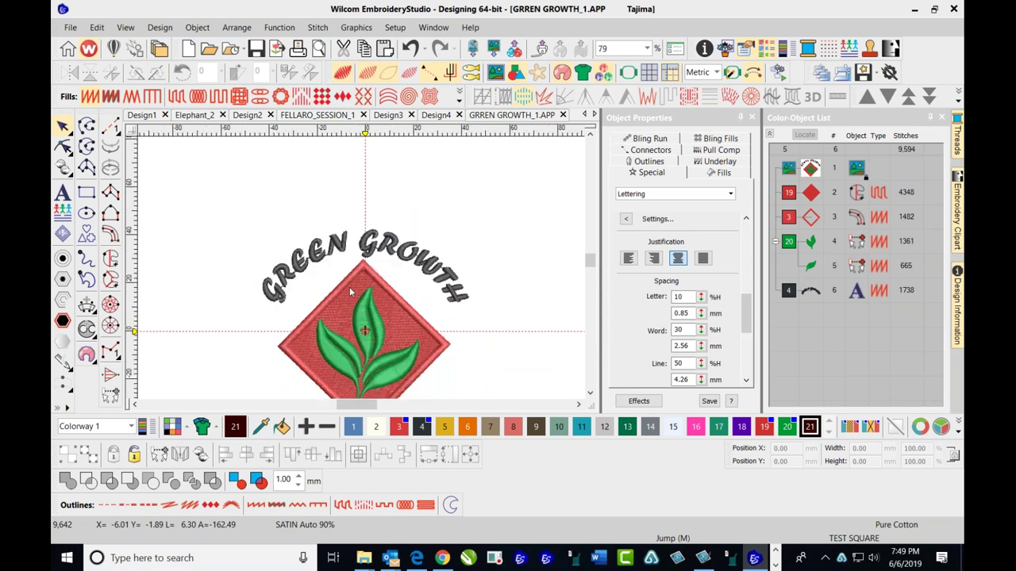
scroll(350, 292, up, 1)
click(376, 214)
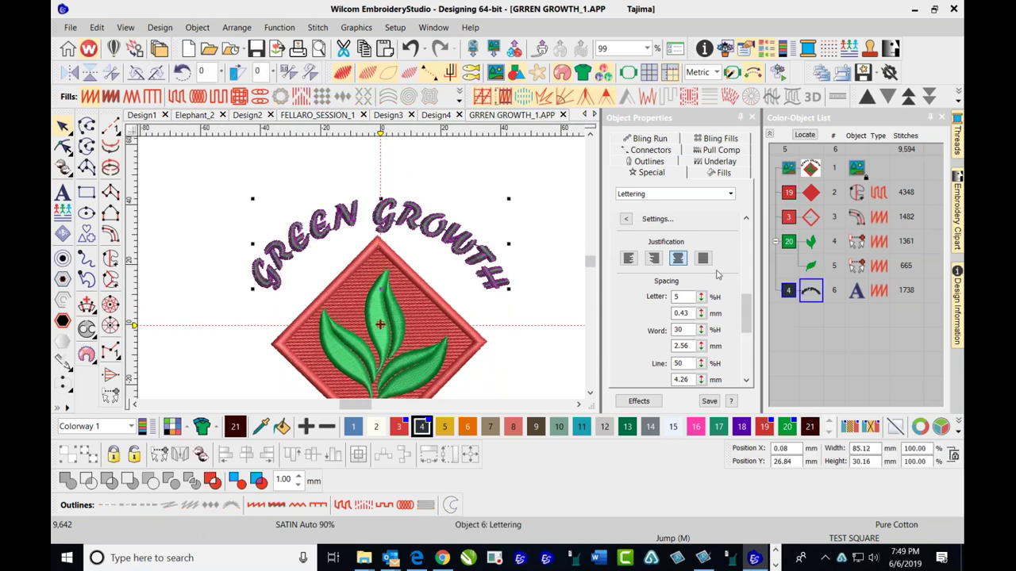
drag(746, 313, 746, 354)
click(626, 284)
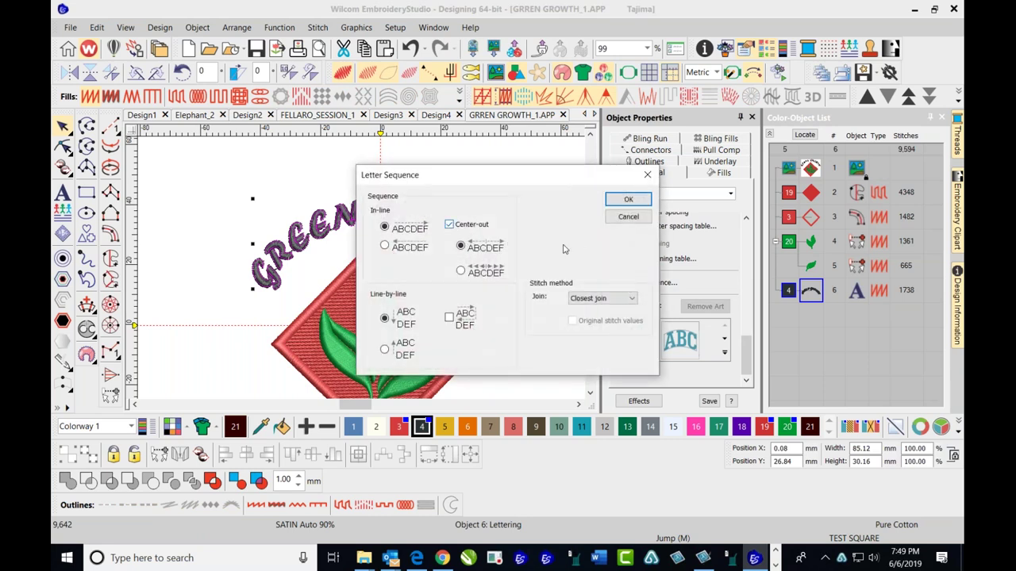
click(627, 200)
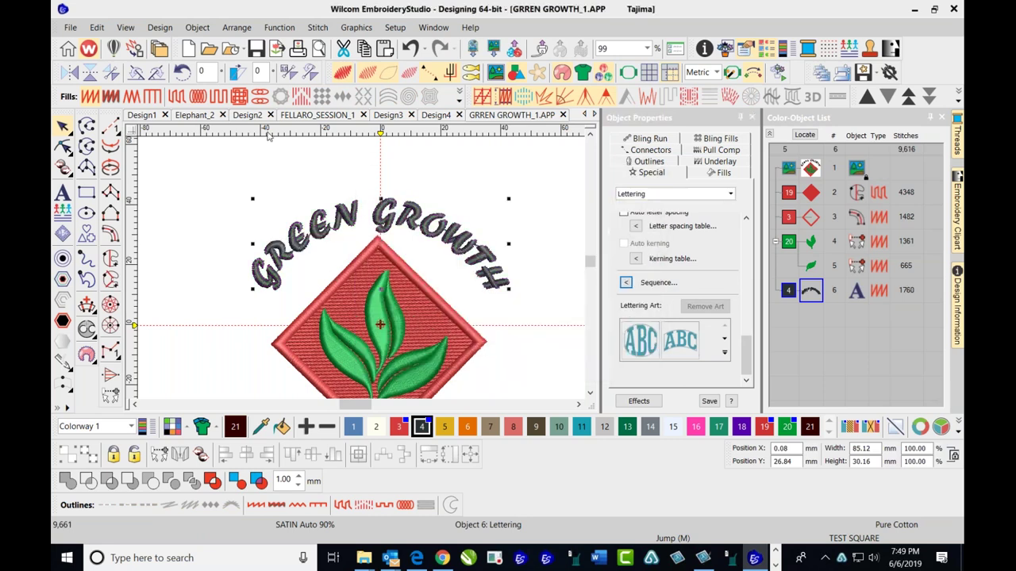
- Run Remove Small Stitches again, set to Always with a minimum stitch length of 0.5 mm
click(160, 27)
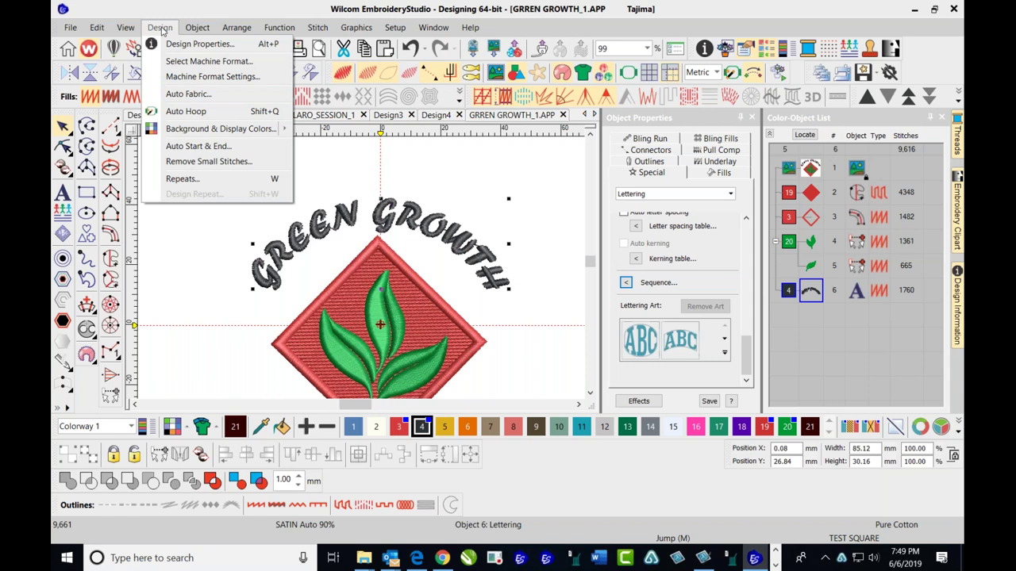
click(192, 161)
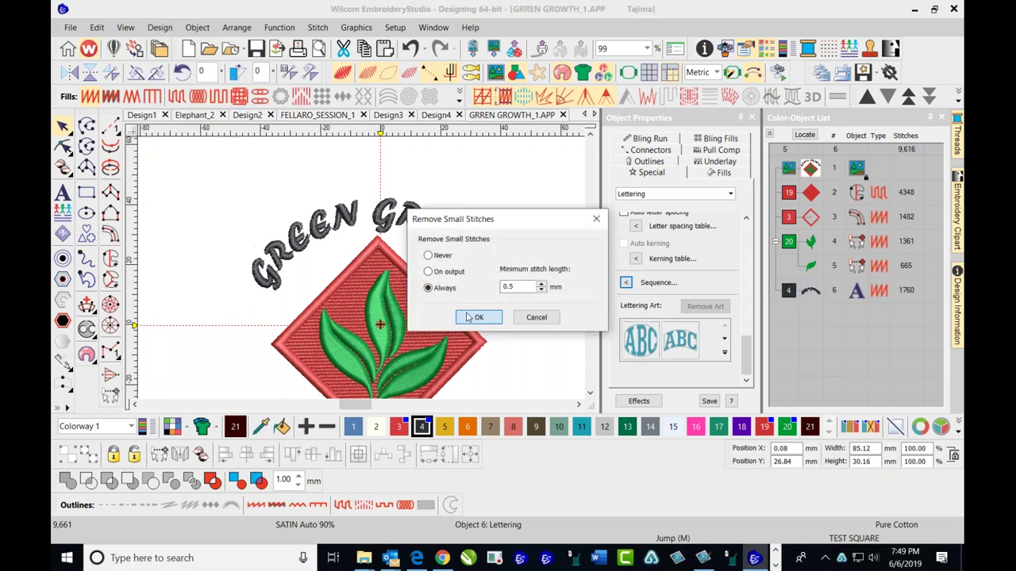
click(474, 315)
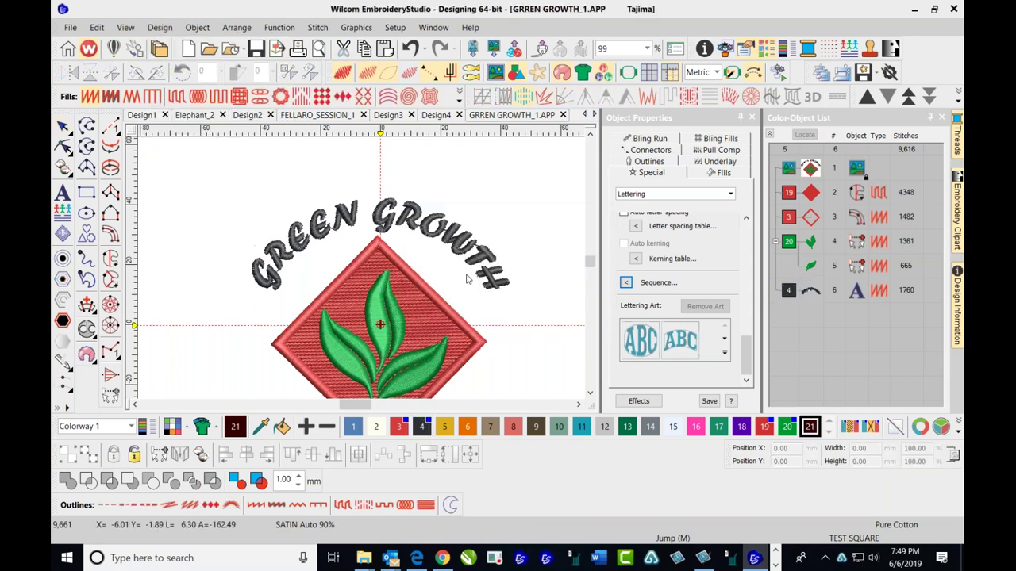
- Play the stitch-out simulation of the whole logo at adjusted speeds to check the sewing order through to the lettering
key(c)
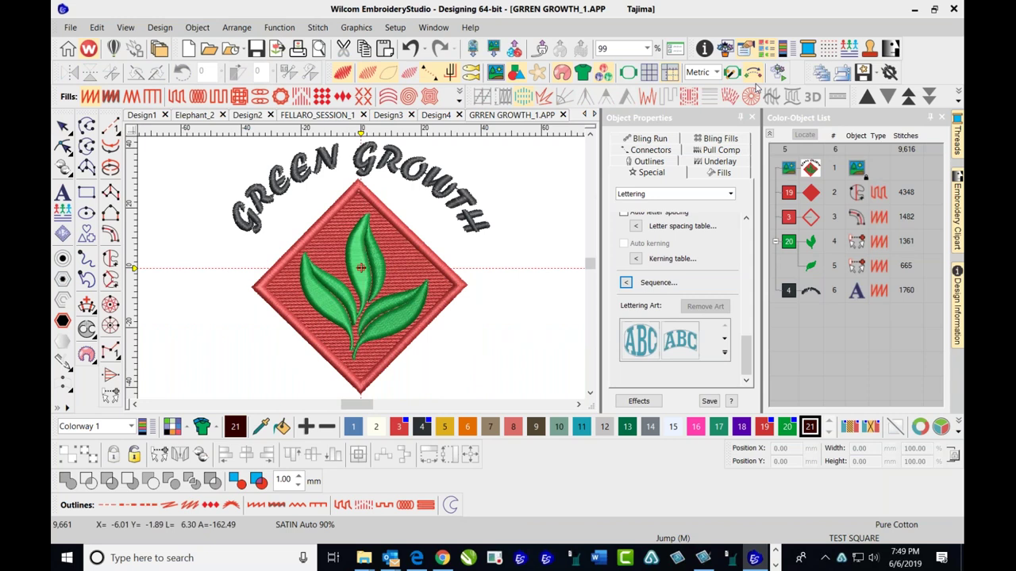
click(777, 73)
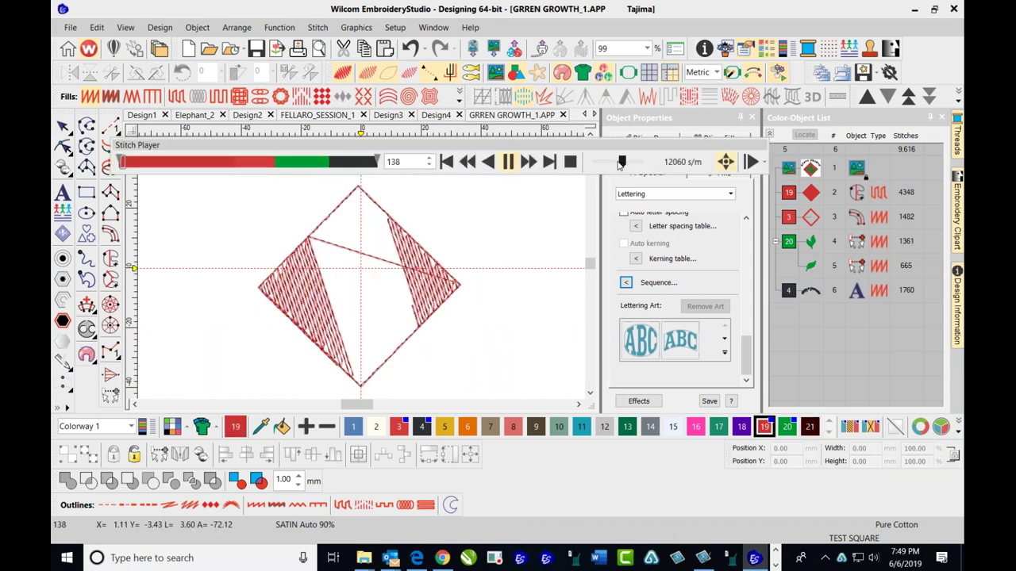
click(619, 163)
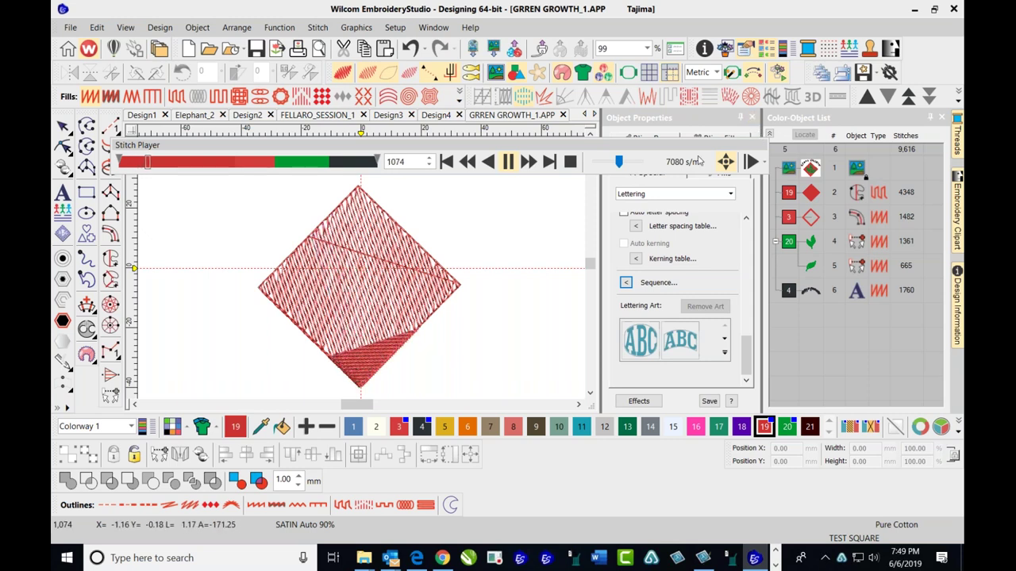
drag(619, 162, 625, 171)
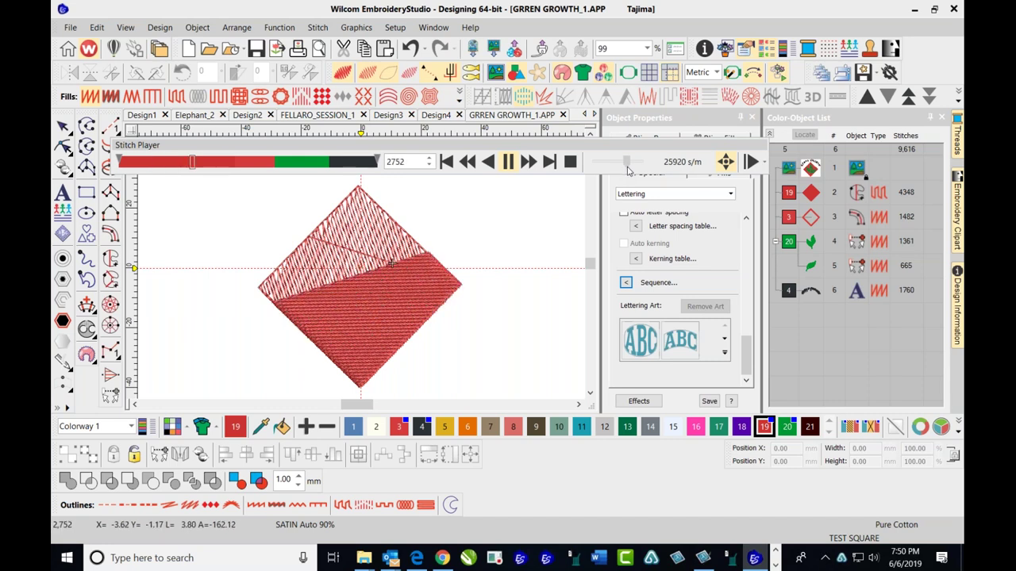
drag(625, 170, 633, 166)
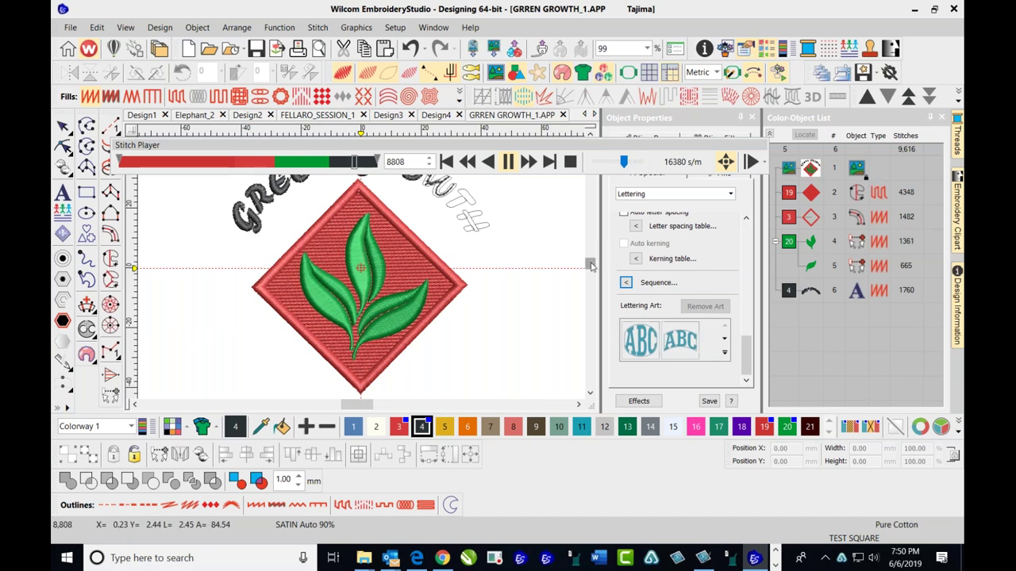
scroll(590, 264, up, 2)
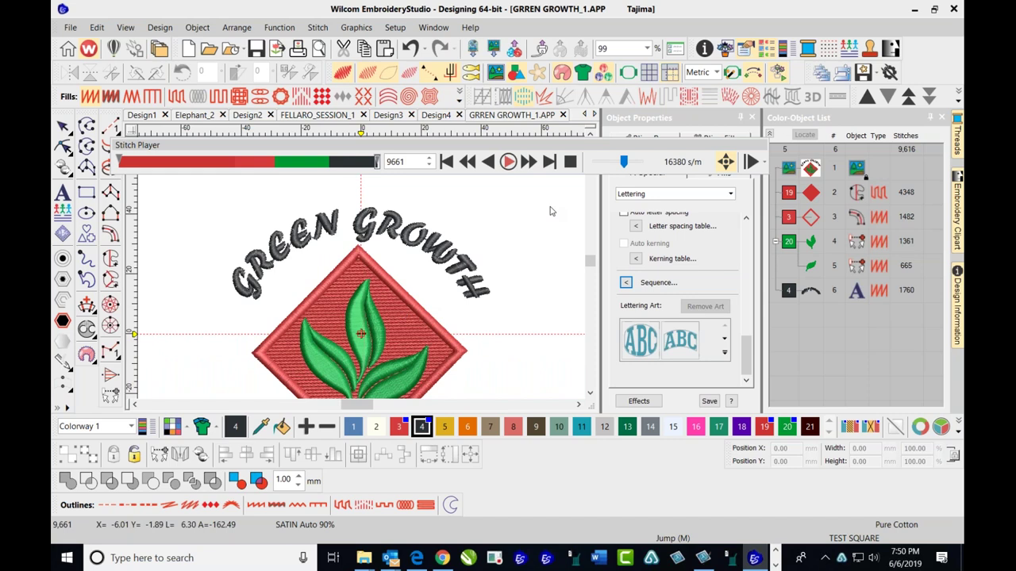
click(61, 125)
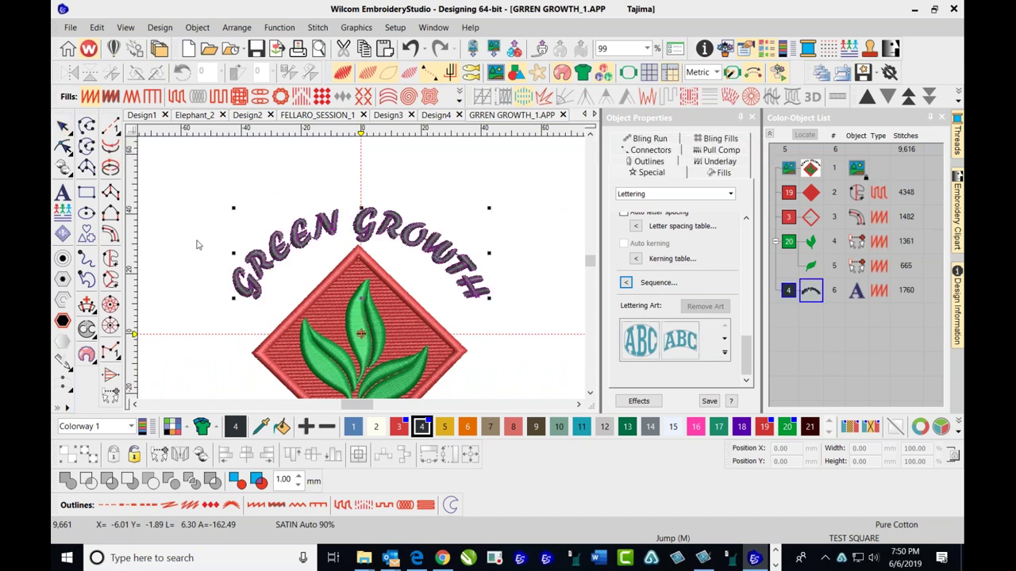
click(546, 219)
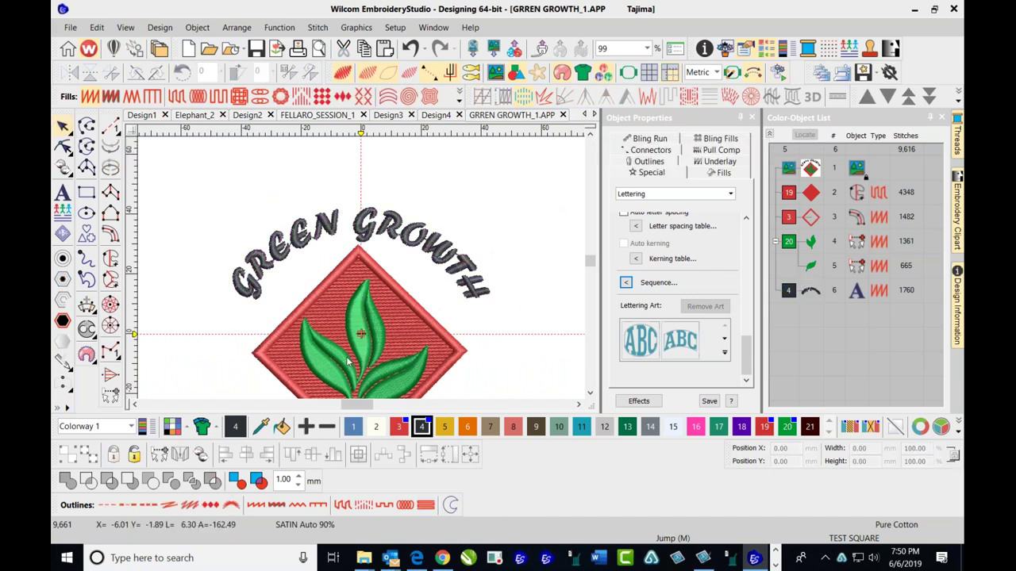
- Review the underlay settings of the green leaf objects, including the type options for the second underlay
click(793, 246)
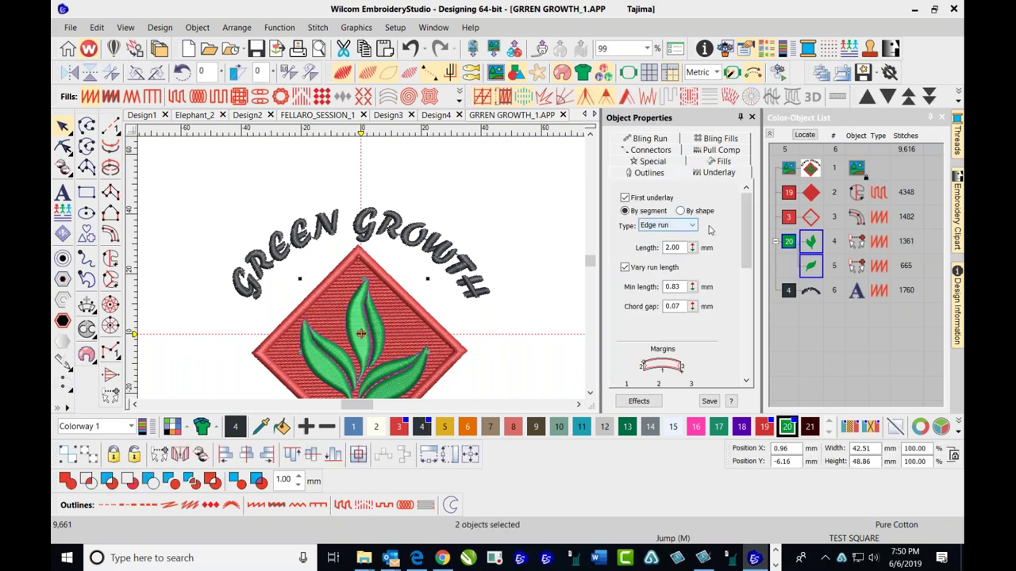
drag(749, 224, 735, 281)
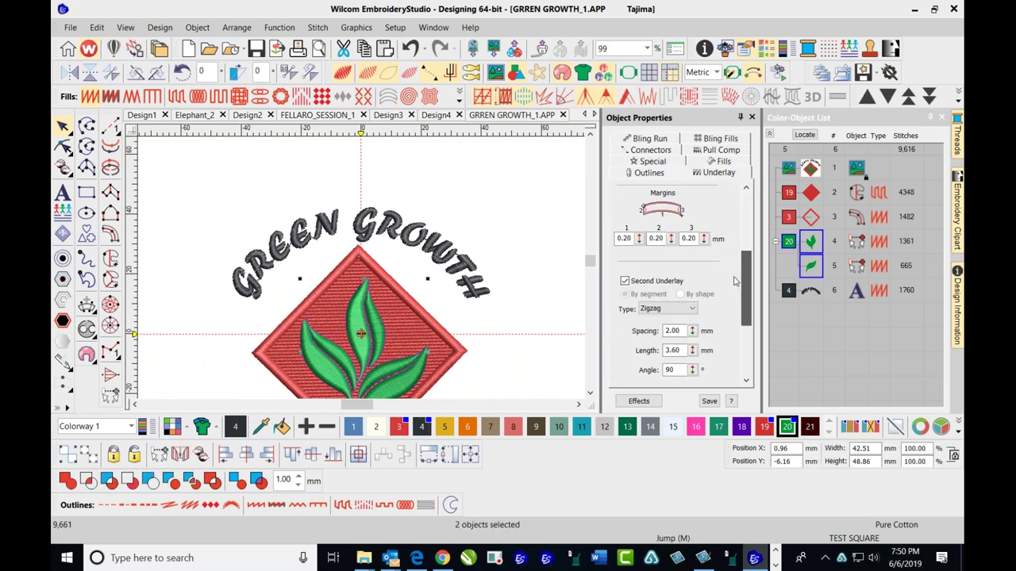
click(693, 317)
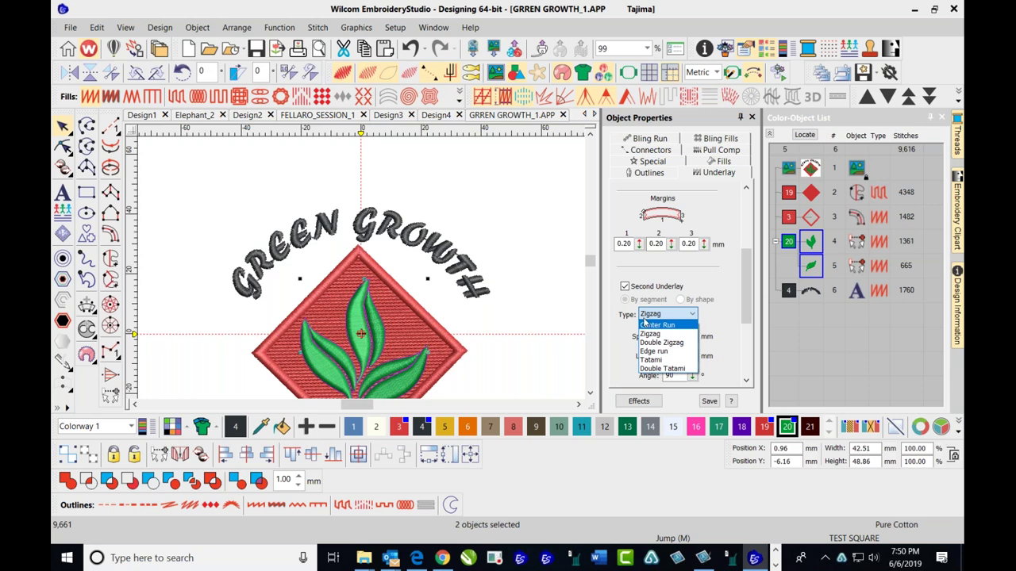
click(509, 193)
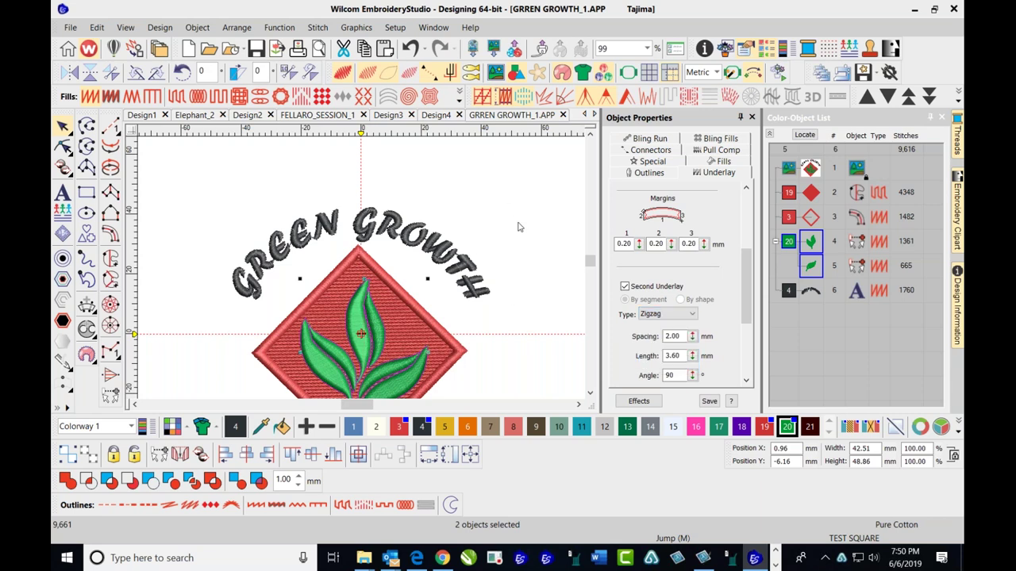
click(520, 230)
- Remove the unused thread colors from the design's palette
scroll(335, 268, down, 2)
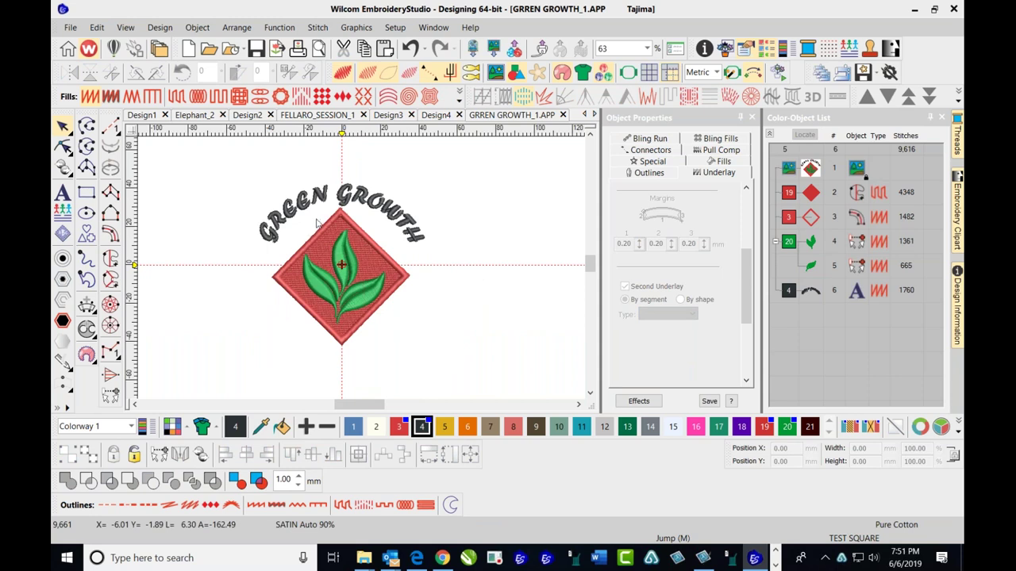
scroll(308, 230, up, 1)
scroll(397, 305, down, 1)
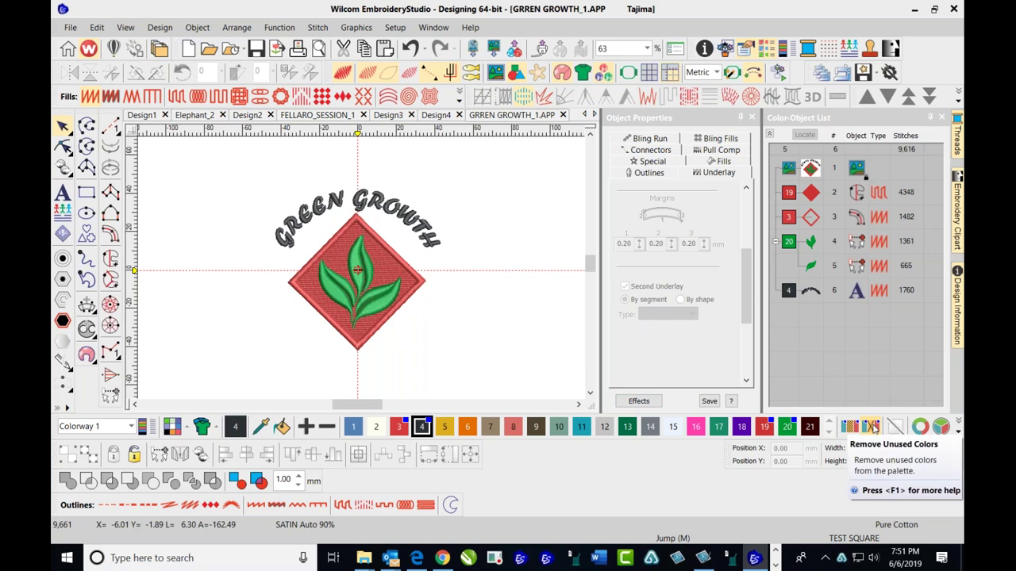
click(871, 427)
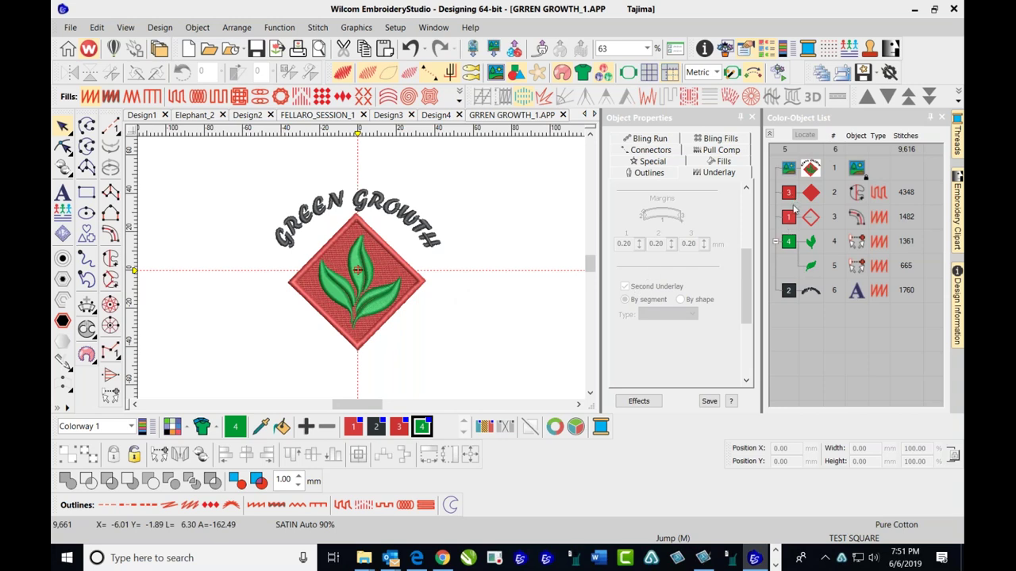
- Recolor the diamond border with red color 3 to match the diamond fill, and remove the leftover unused color
click(791, 219)
click(398, 427)
click(506, 429)
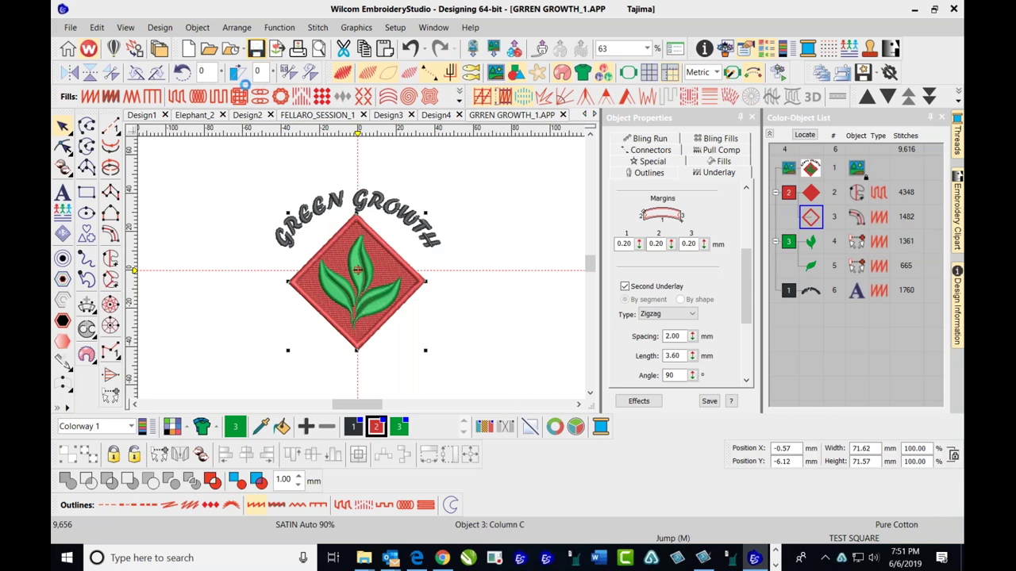
click(212, 199)
scroll(357, 256, up, 1)
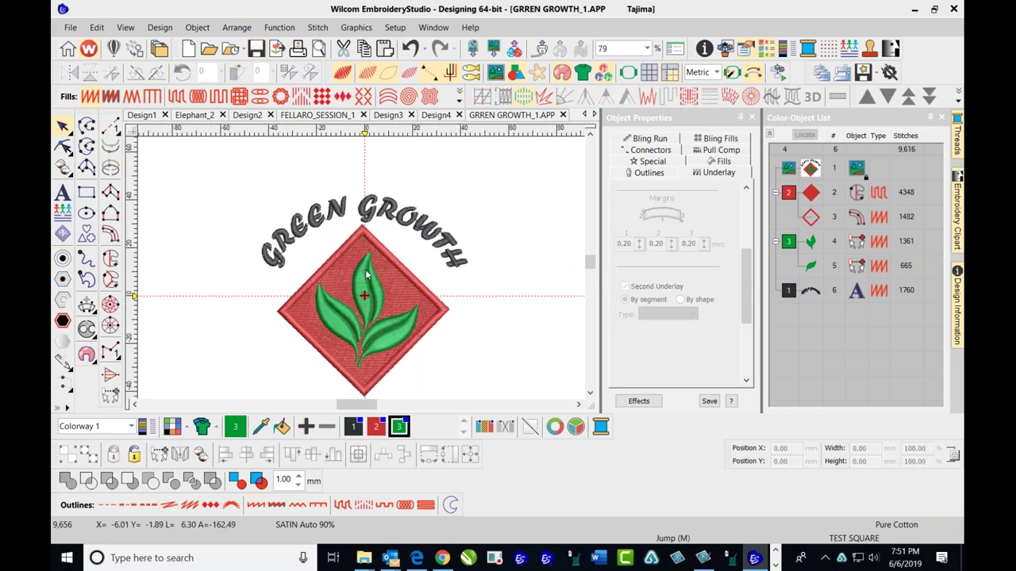
scroll(361, 272, down, 1)
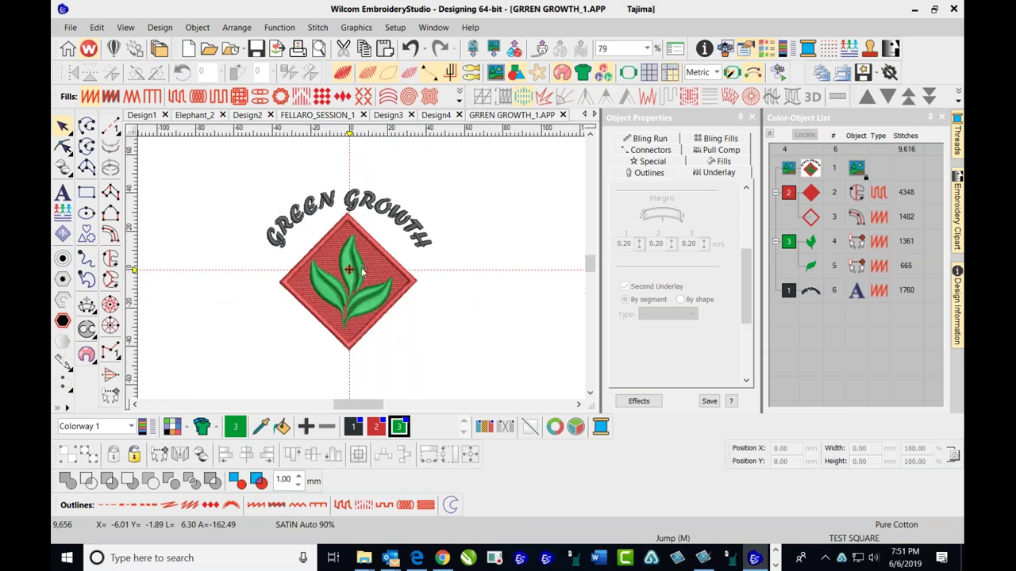
scroll(361, 271, up, 1)
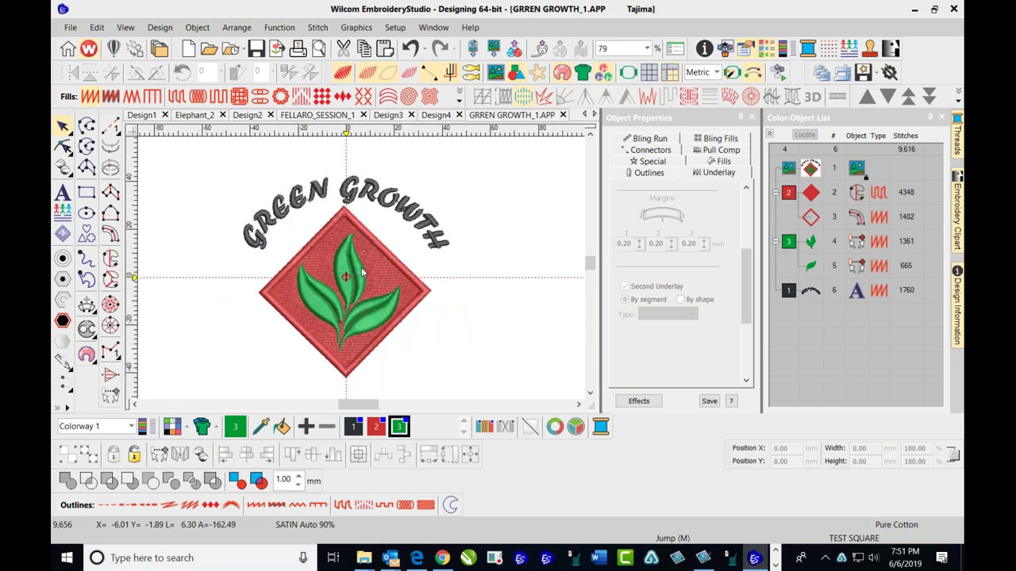
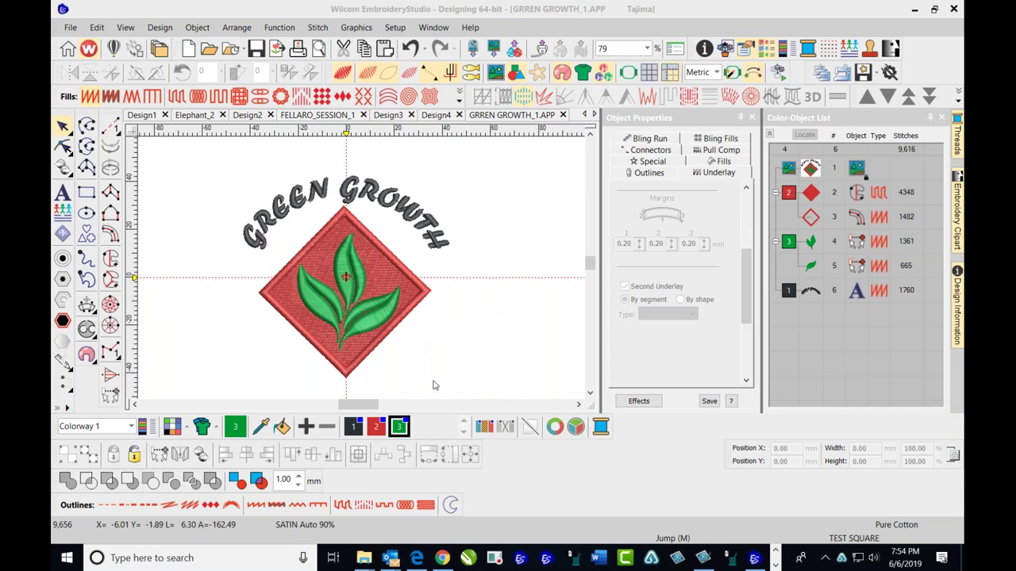
- Place a copy of the lower right leaf beside the logo at about X 73 mm, Y -18 mm, and display it as plain stitch lines
drag(399, 349, 532, 326)
key(shift+0)
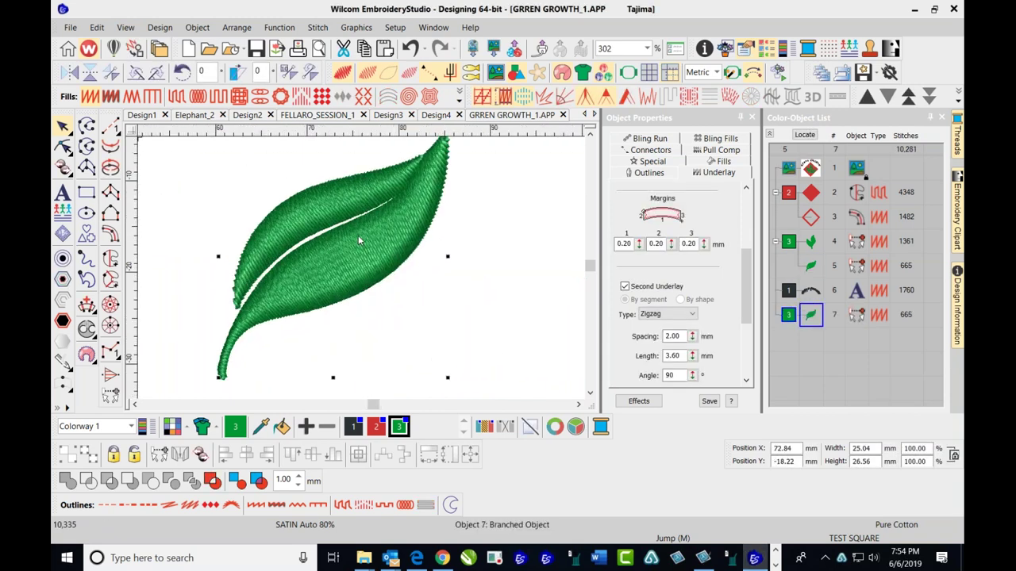
scroll(361, 267, up, 1)
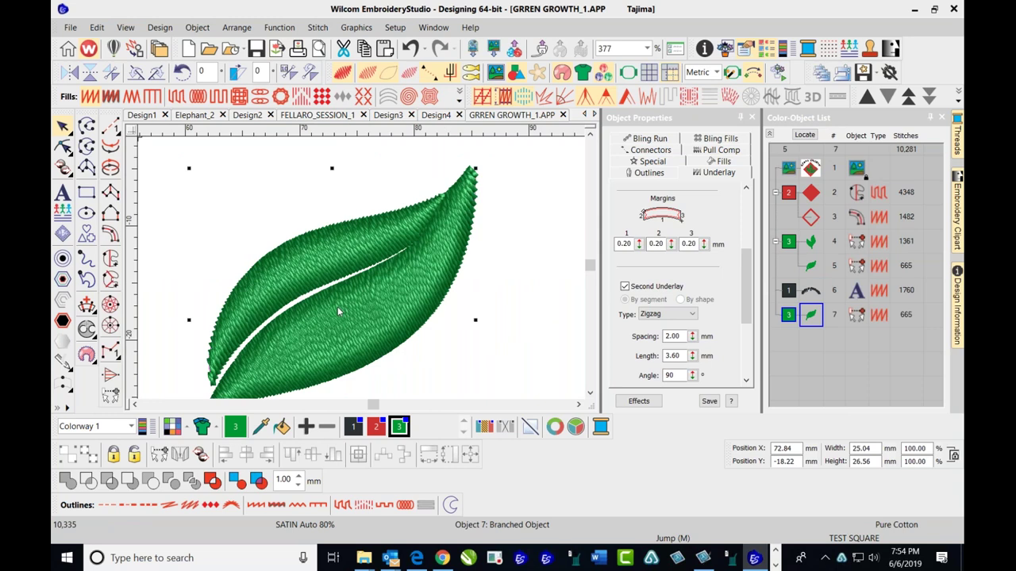
key(t)
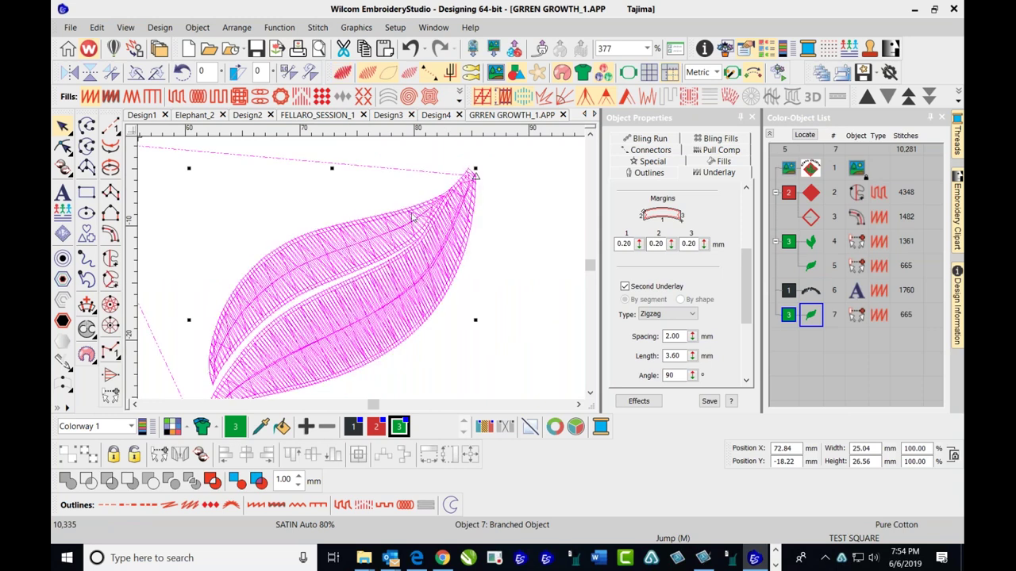
click(519, 239)
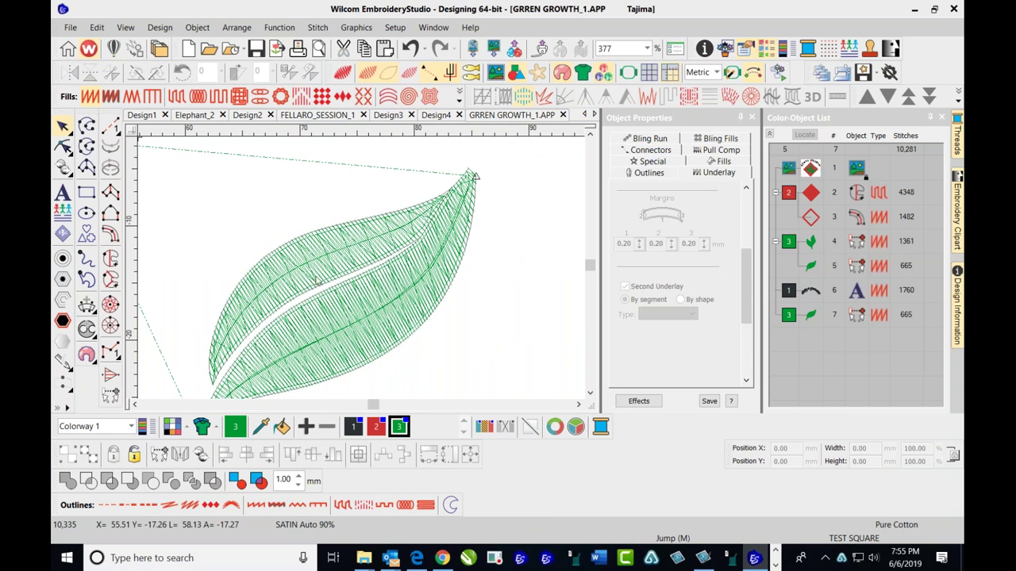
- Enlarge the leaf copy beside the logo proportionally to about 59 mm wide and 62 mm high
scroll(318, 282, up, 2)
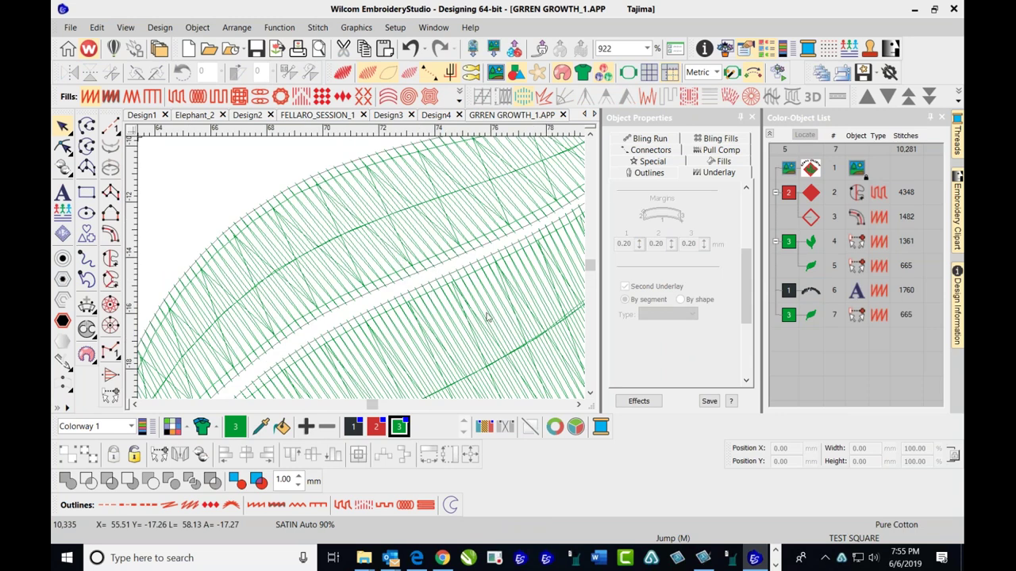
scroll(364, 273, down, 3)
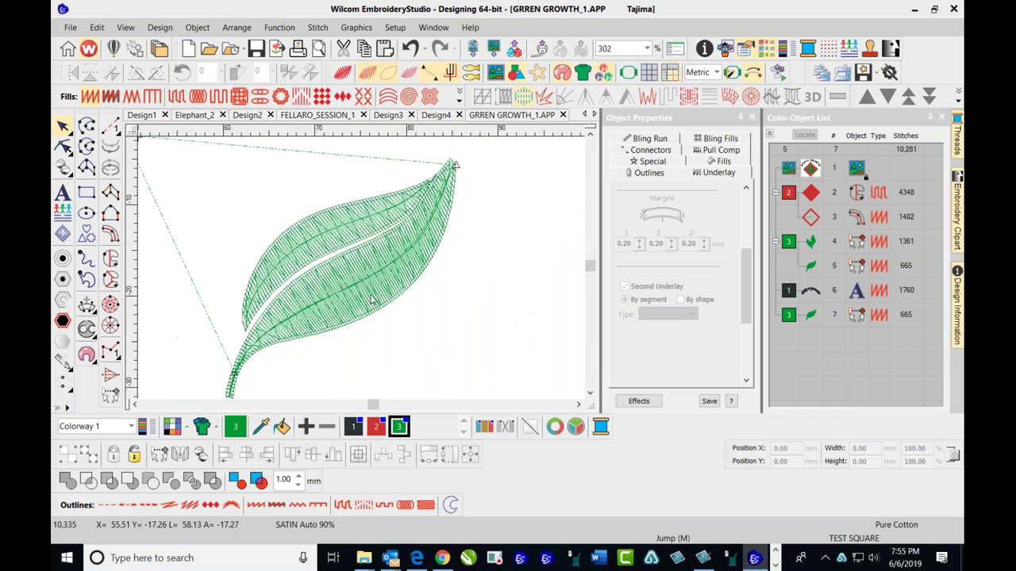
click(369, 291)
scroll(361, 273, down, 1)
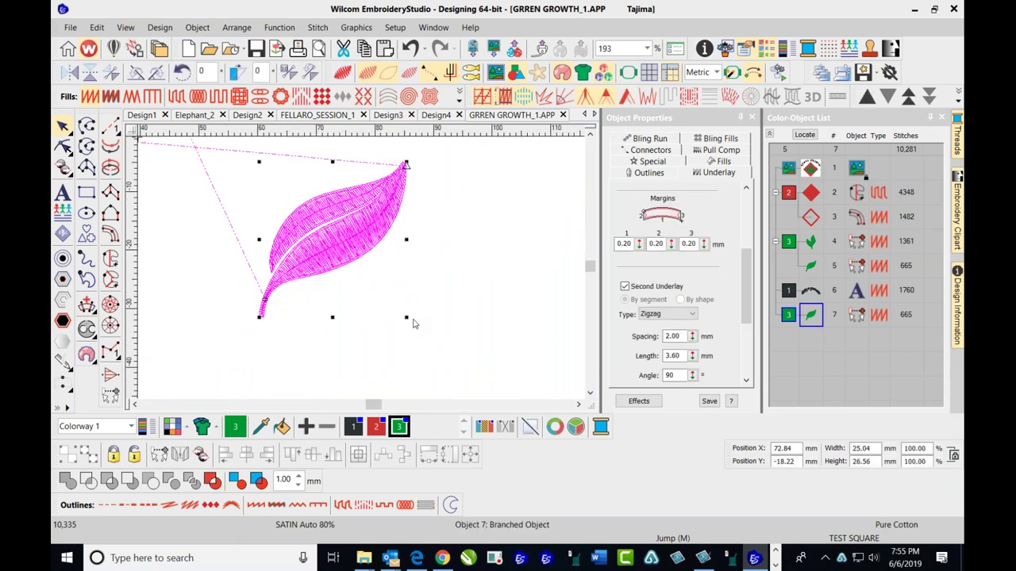
mouse_move(408, 319)
mouse_down()
mouse_move(488, 385)
mouse_move(511, 387)
mouse_move(419, 322)
mouse_up()
scroll(361, 272, down, 1)
scroll(361, 272, up, 1)
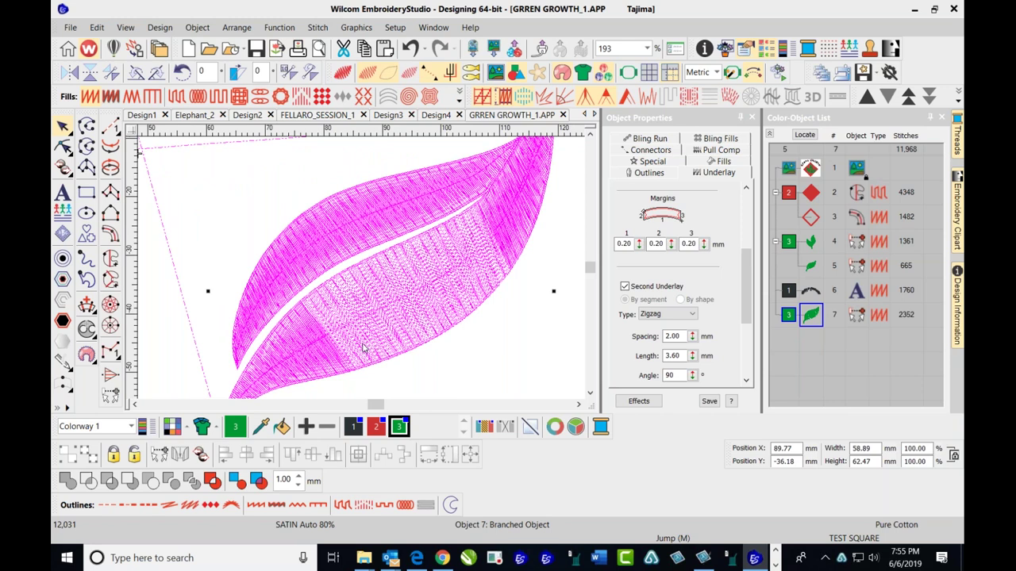
- Examine the stitch lines of the enlarged leaf and measure the width across its lower half
scroll(365, 349, up, 3)
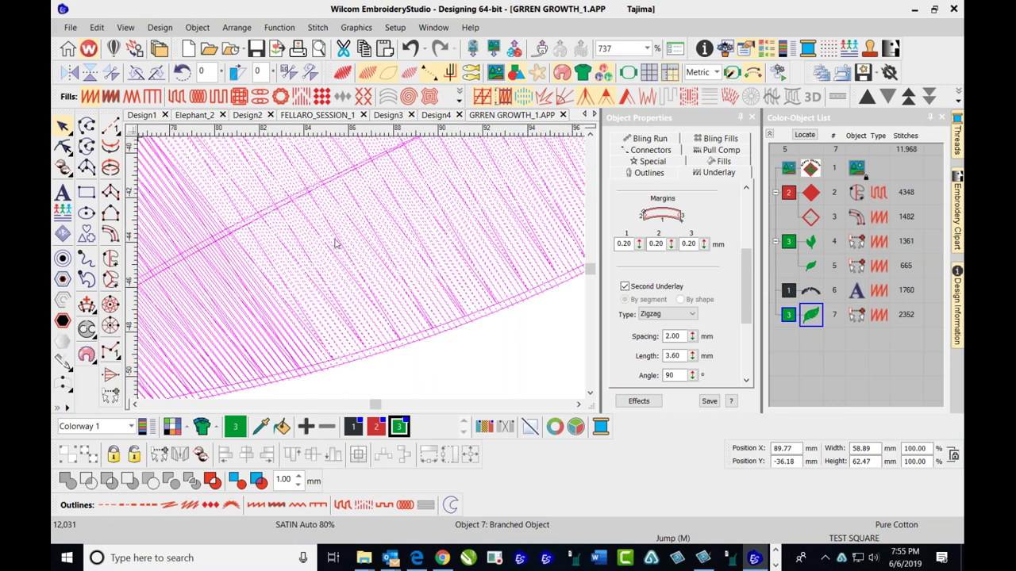
scroll(361, 273, down, 2)
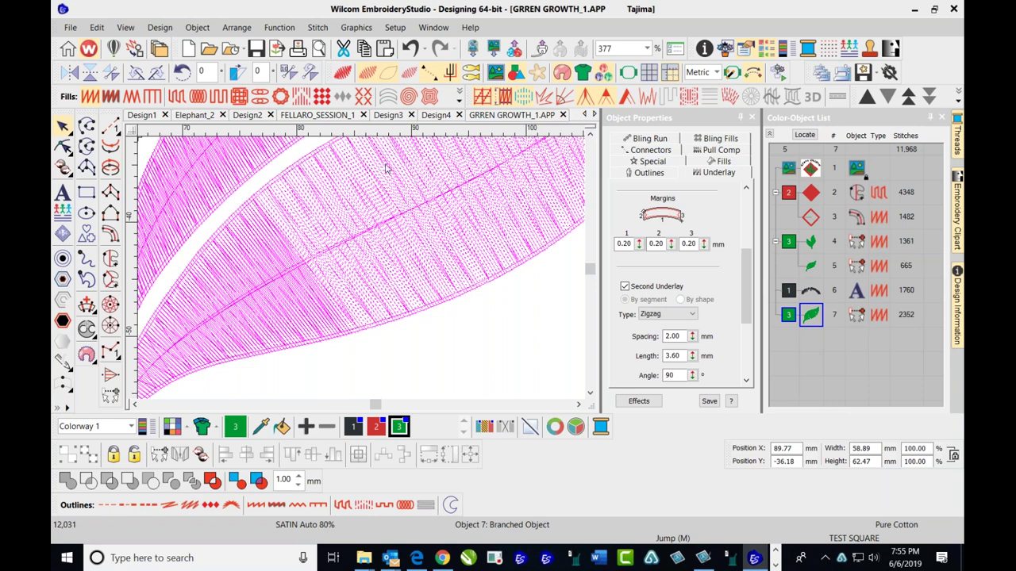
scroll(367, 278, down, 3)
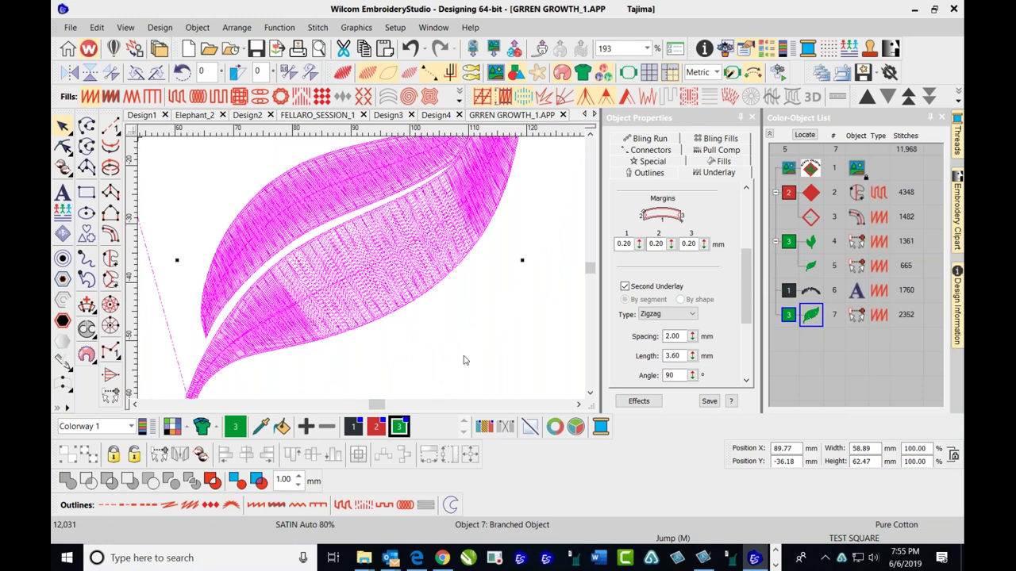
click(408, 335)
key(m)
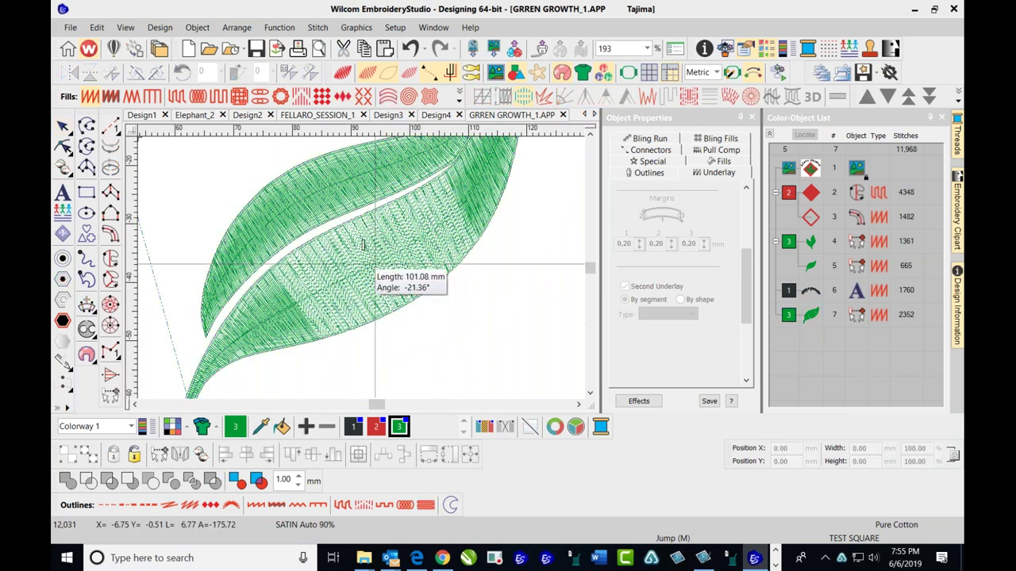
click(342, 224)
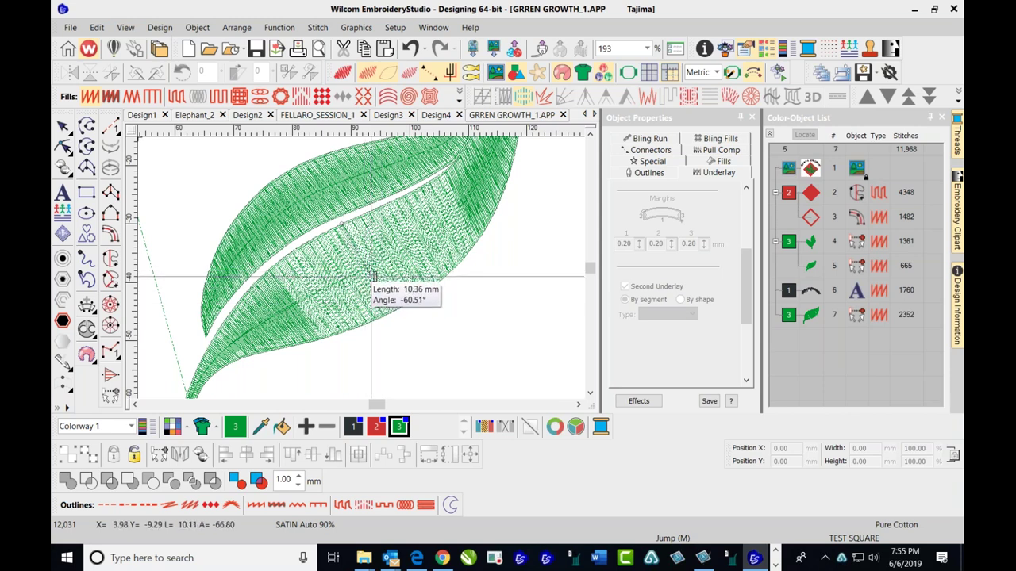
key(Escape)
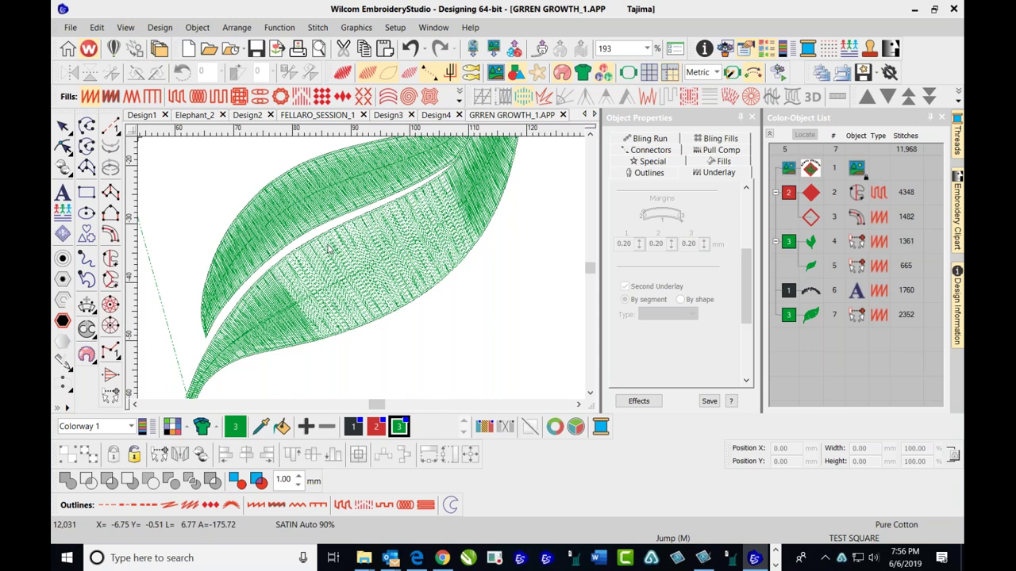
- Switch the design from plain stitch lines to the realistic thread display
key(t)
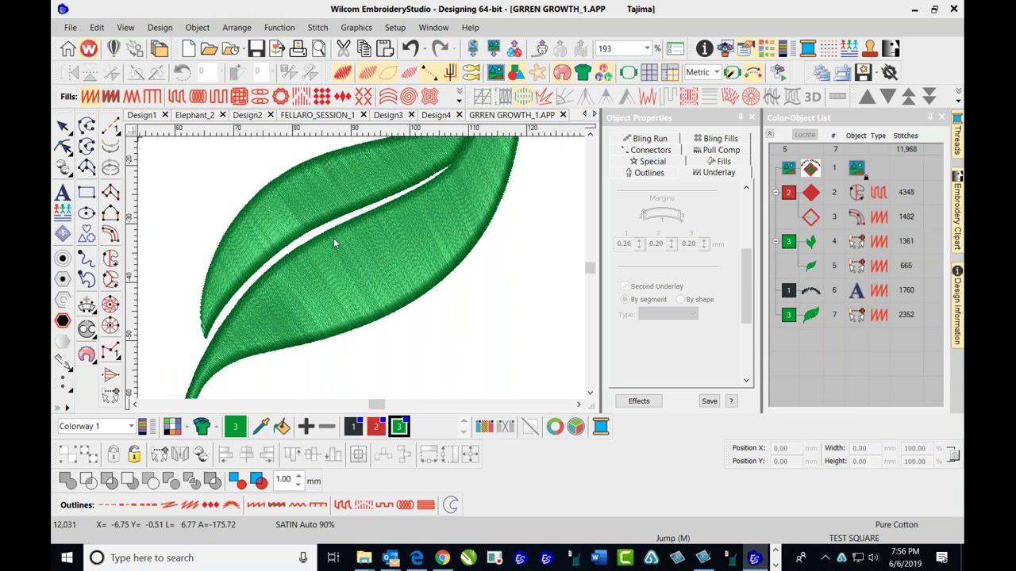
key(t)
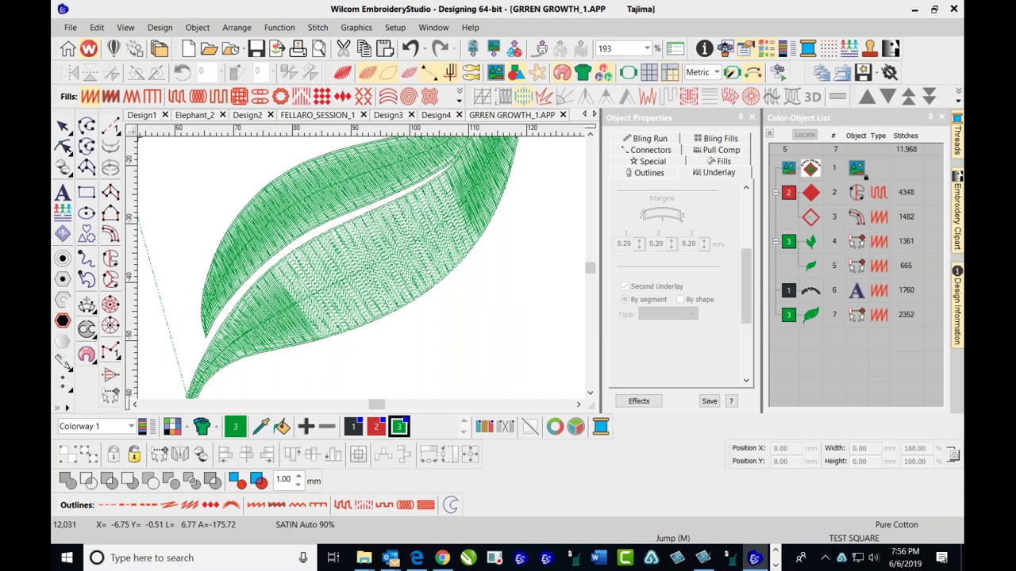
scroll(363, 271, down, 1)
scroll(363, 273, down, 5)
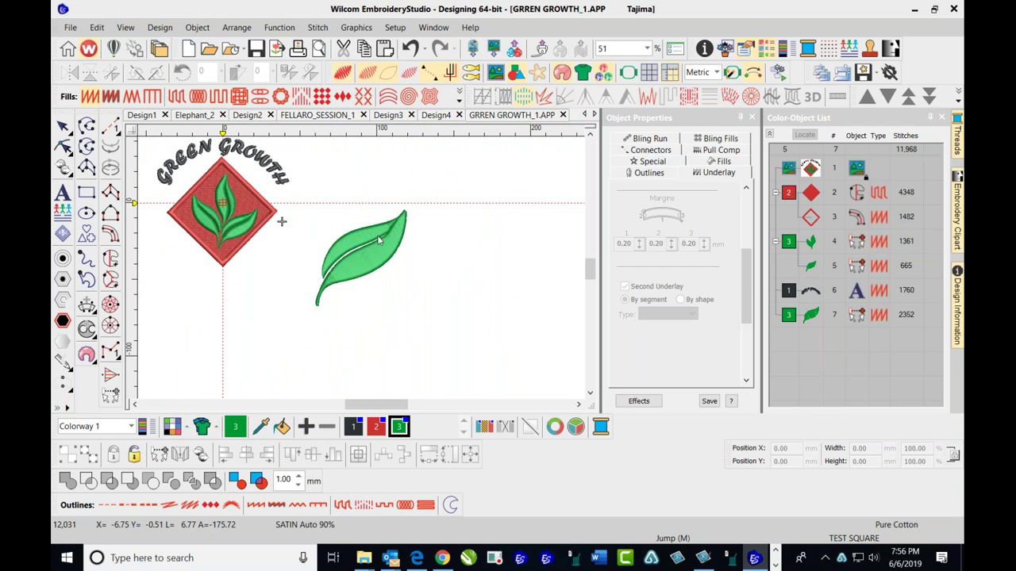
scroll(367, 253, up, 3)
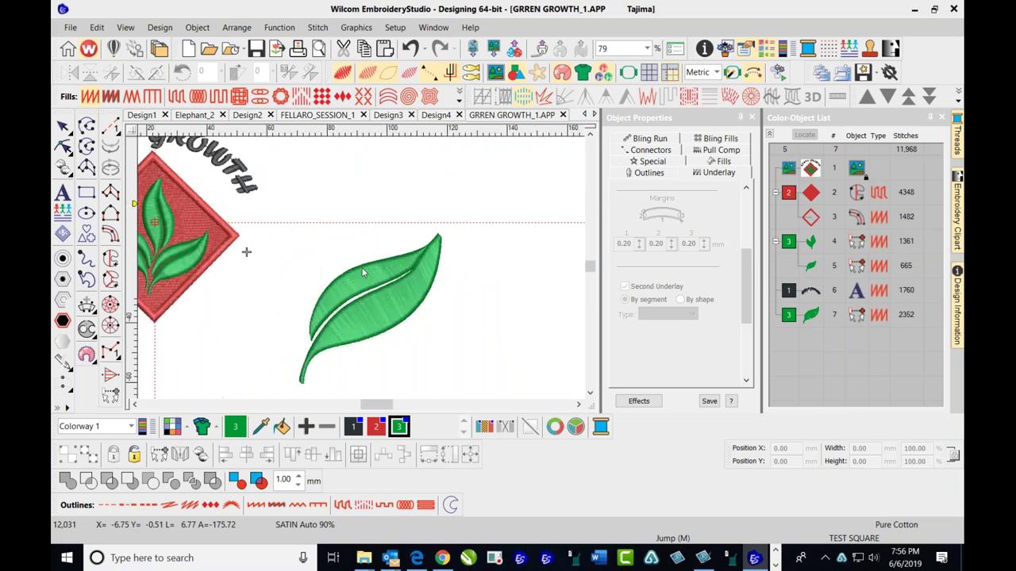
- Try a Tatami fill on the enlarged leaf copy
click(400, 324)
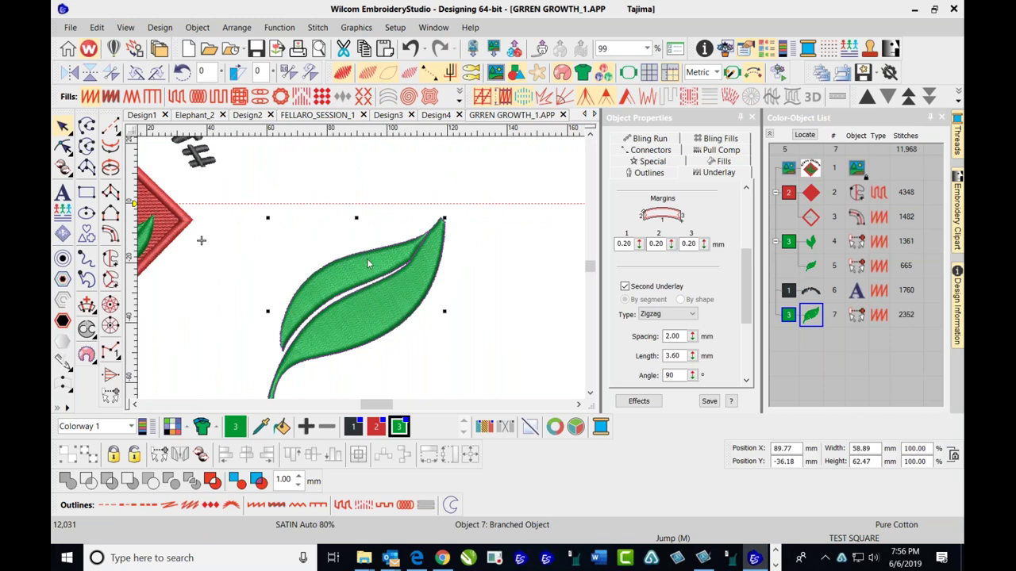
click(175, 97)
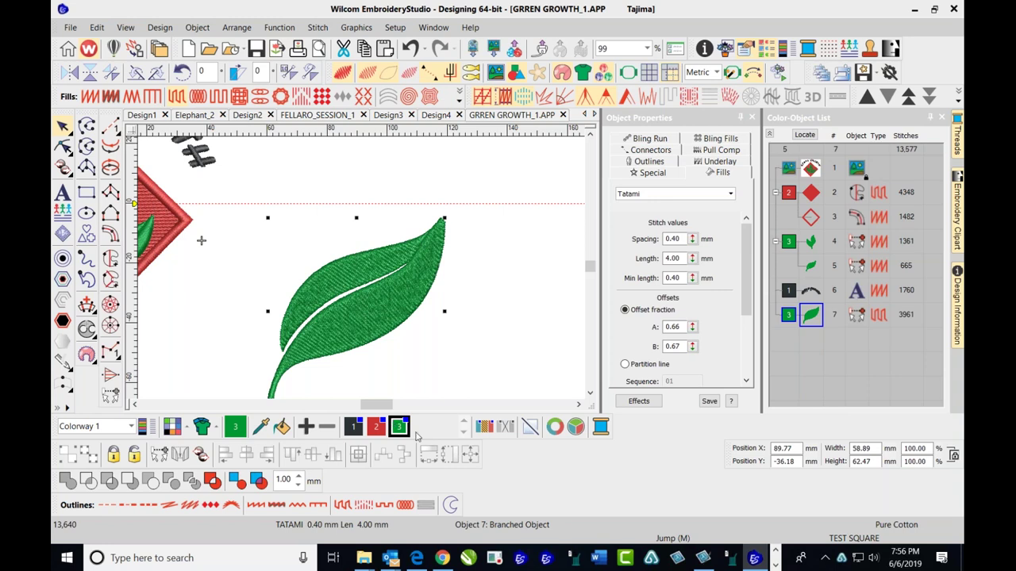
key(Escape)
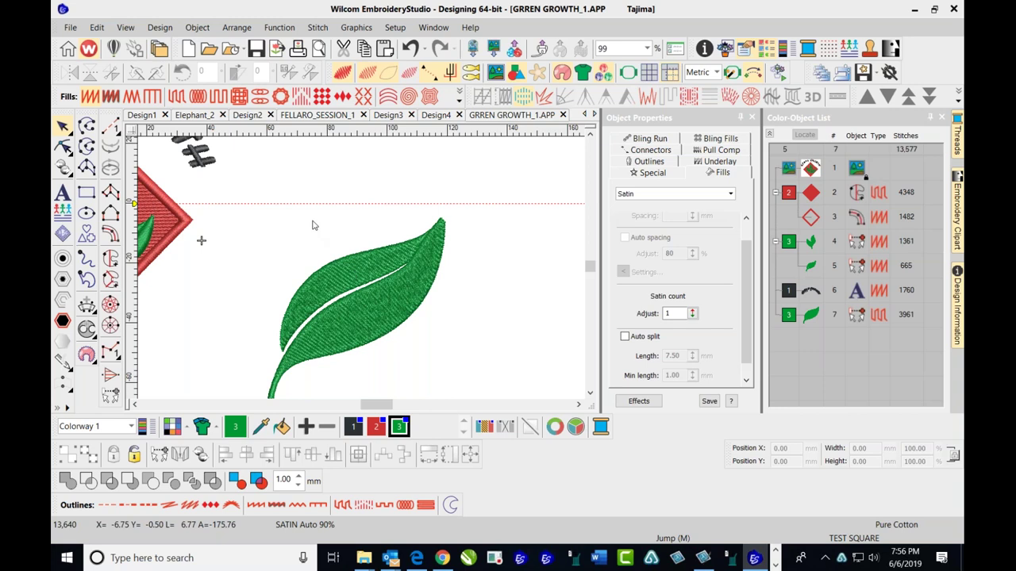
- Compare the small satin leaves inside the diamond with the enlarged Tatami leaf
scroll(360, 269, up, 2)
scroll(360, 270, up, 3)
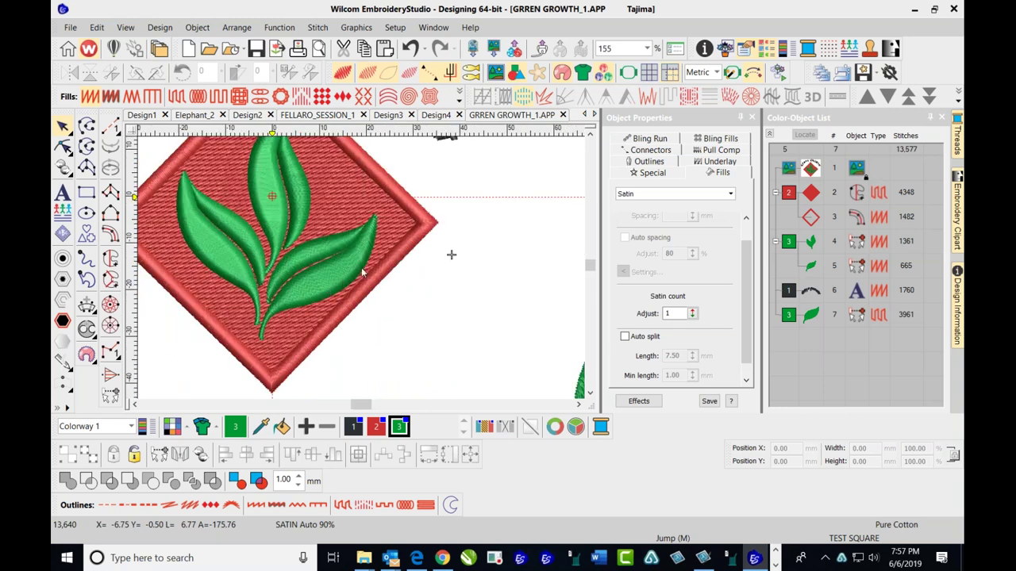
scroll(354, 246, up, 1)
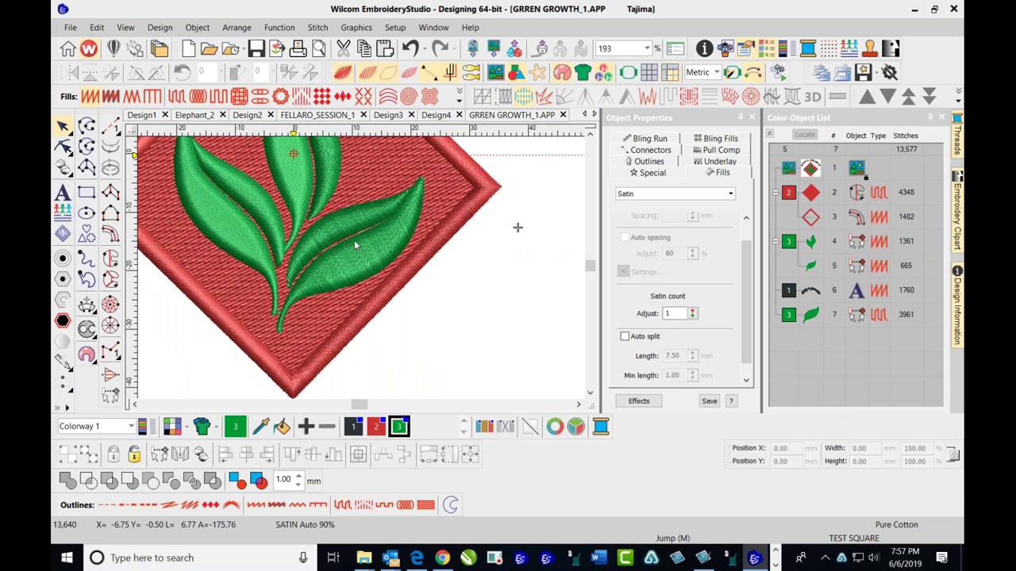
scroll(361, 268, down, 3)
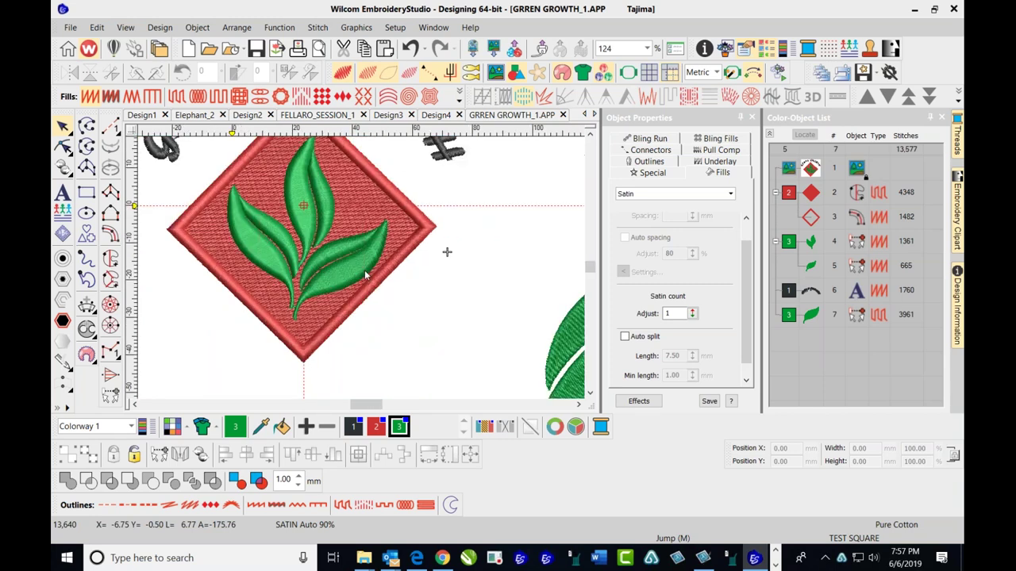
scroll(364, 276, down, 2)
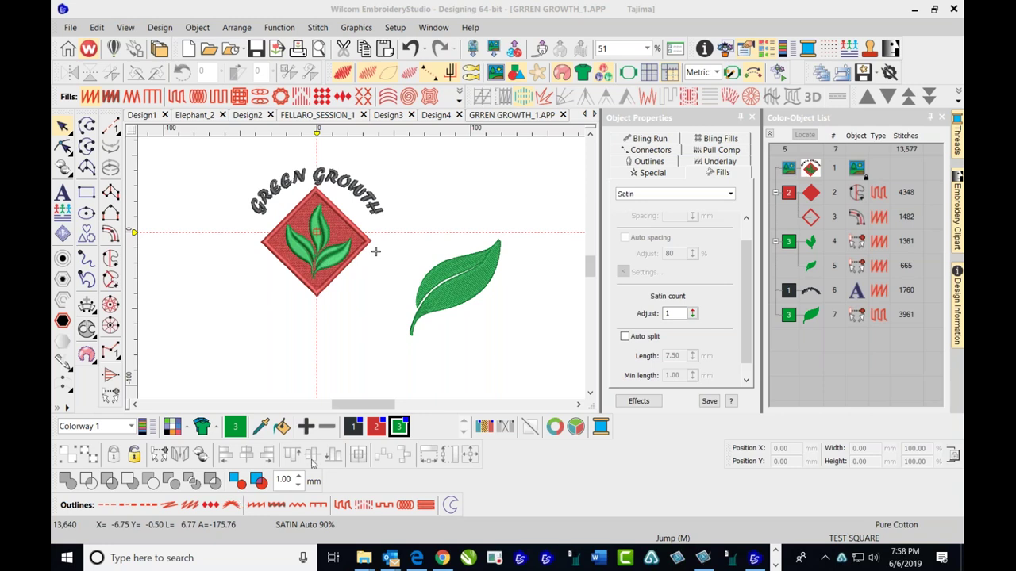
click(442, 300)
scroll(442, 300, up, 2)
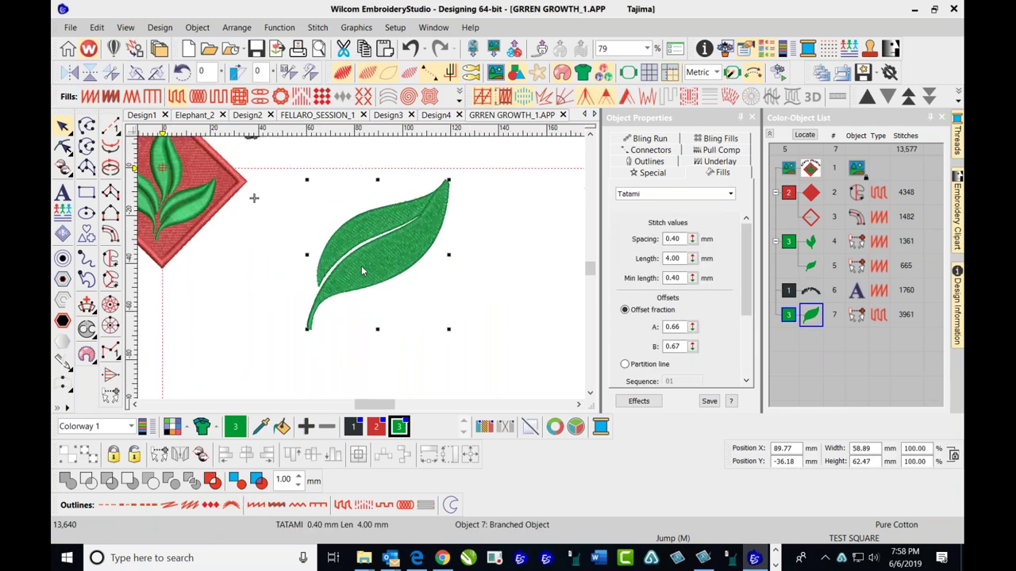
scroll(361, 267, up, 1)
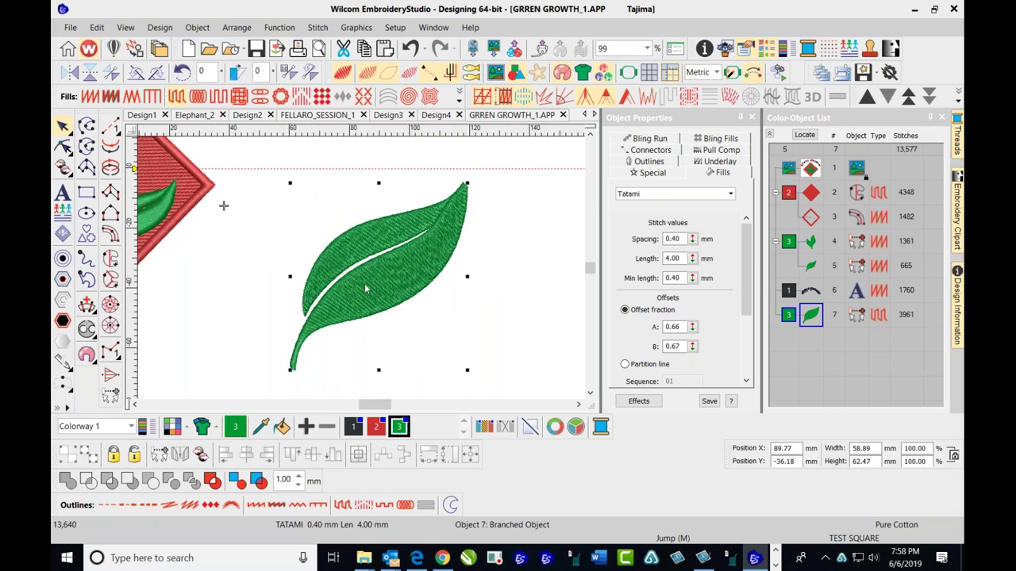
scroll(363, 269, up, 1)
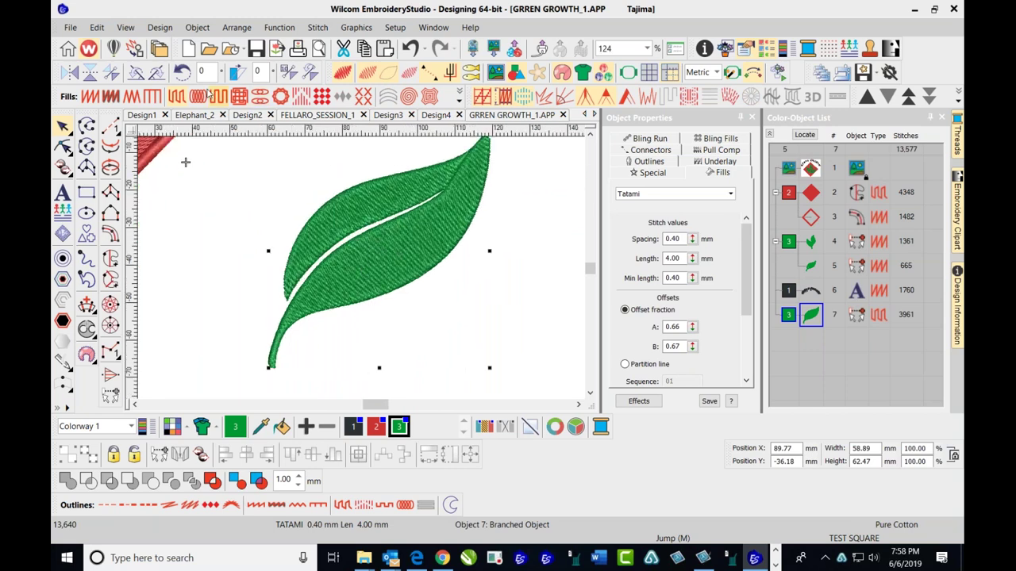
- Undo the Tatami fill on the enlarged leaf and turn on Auto split for its satin with a 7.50 mm length
click(411, 49)
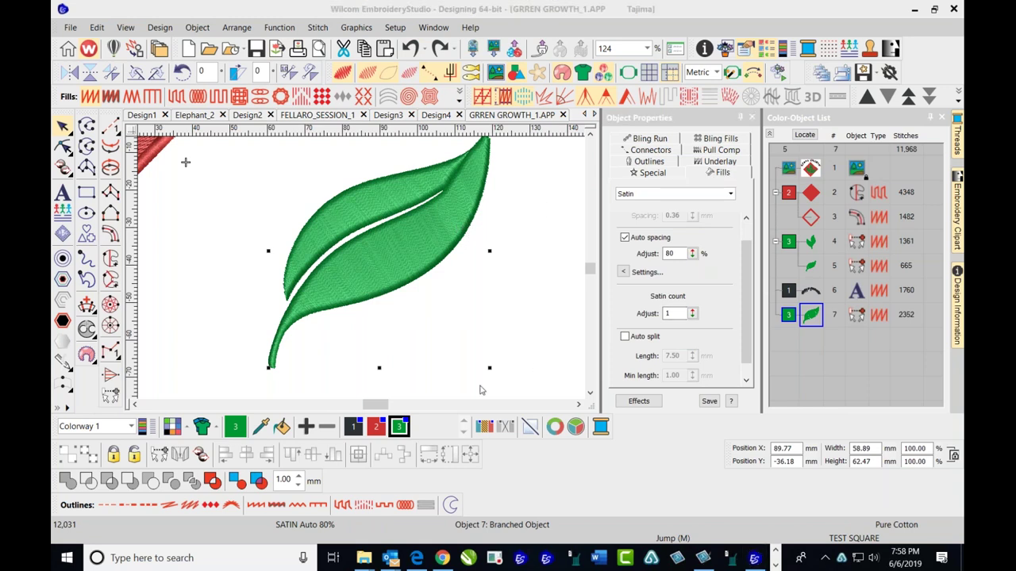
click(625, 337)
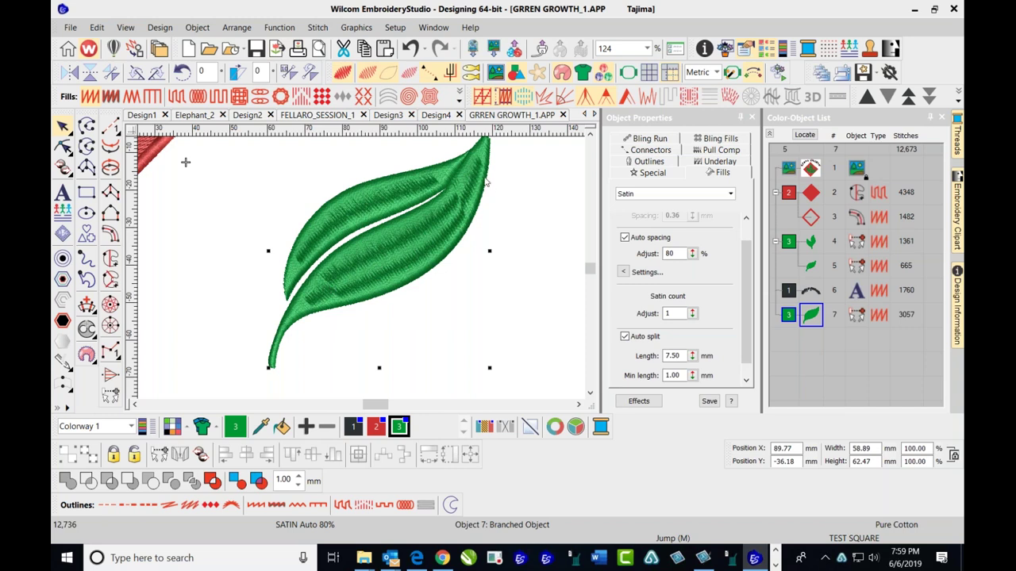
click(682, 356)
key(BackSpace)
text(0)
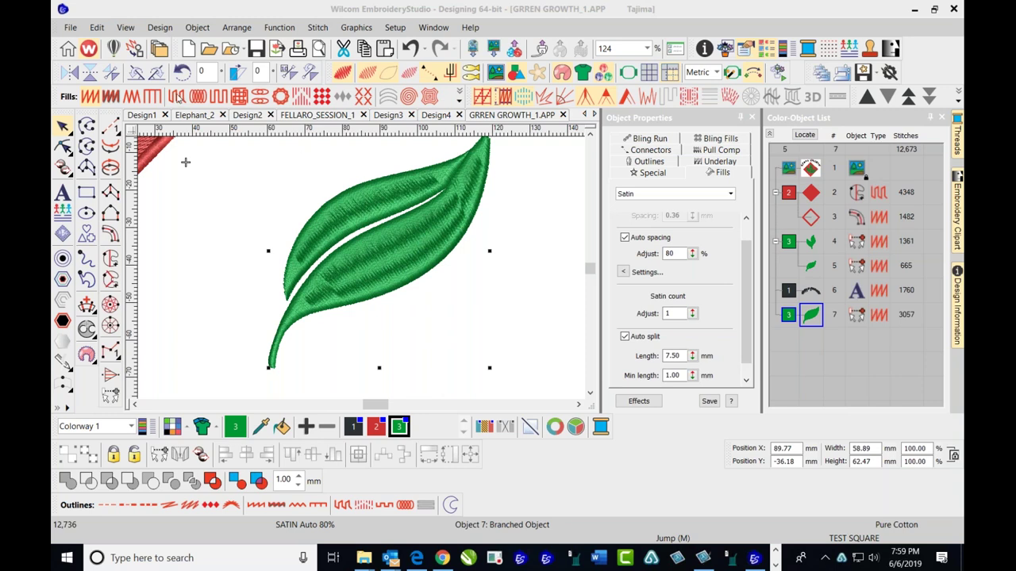
- Convert the enlarged leaf's fill from Satin to Tatami
click(176, 96)
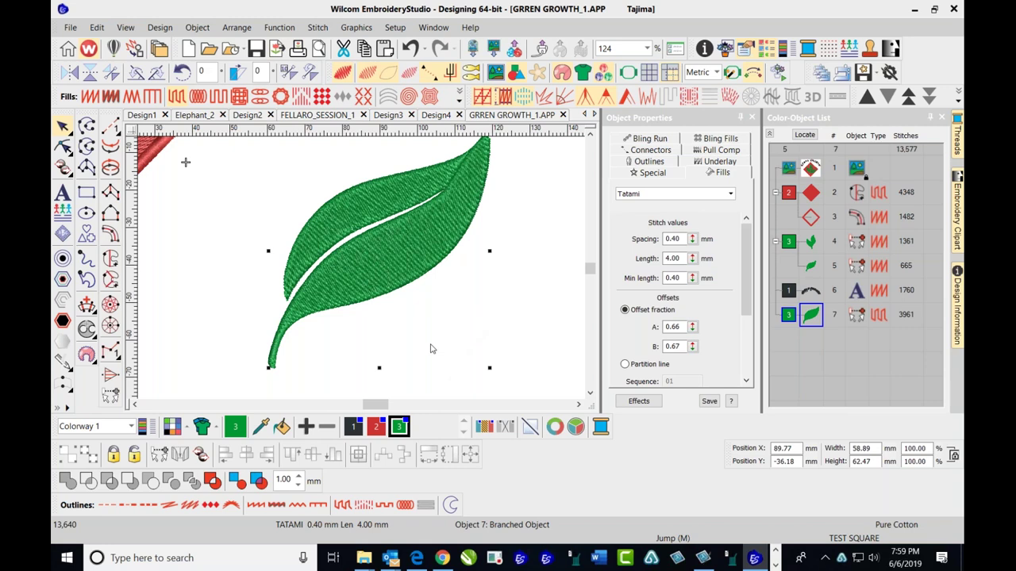
scroll(333, 256, down, 1)
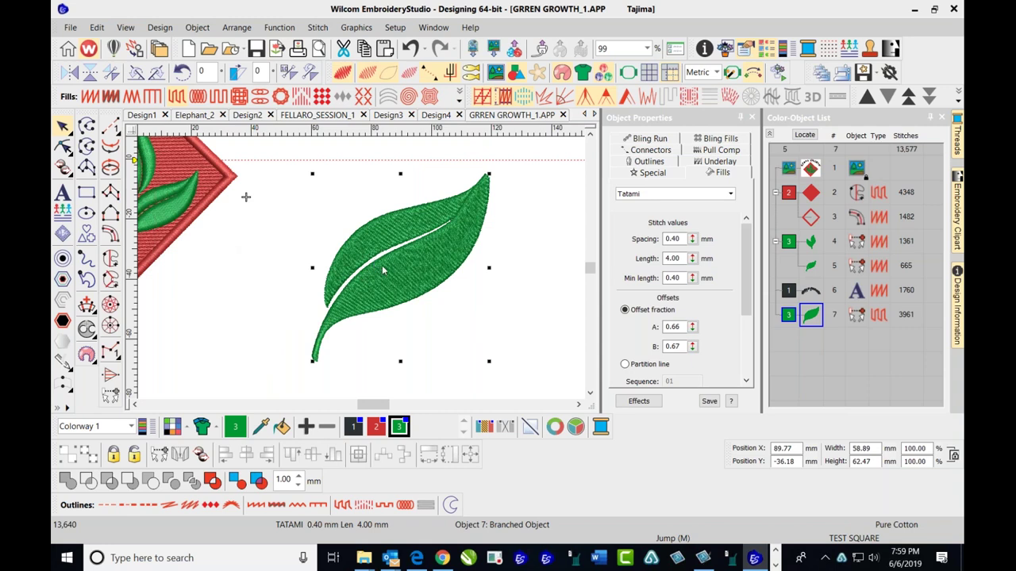
scroll(357, 273, down, 2)
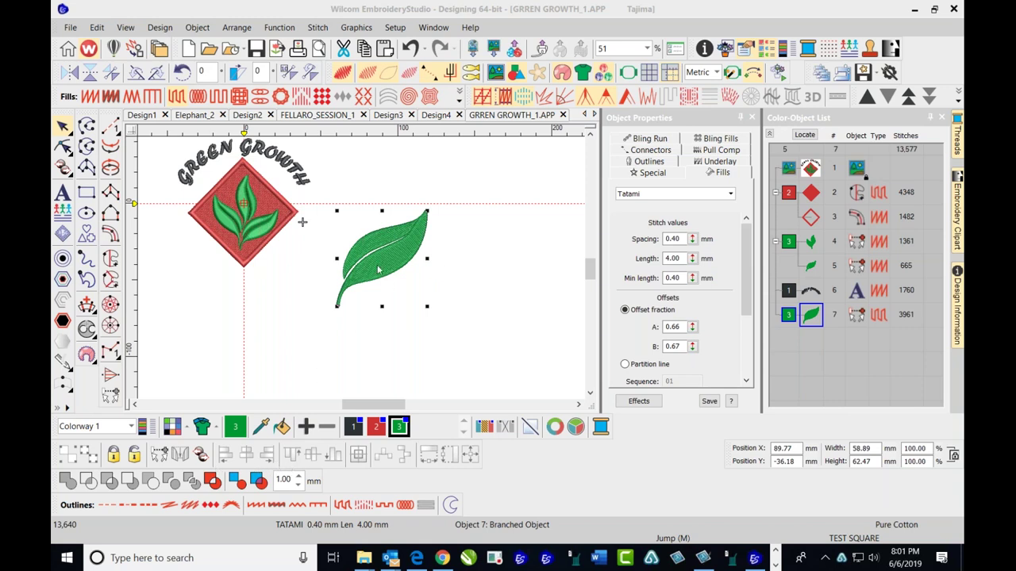
click(314, 268)
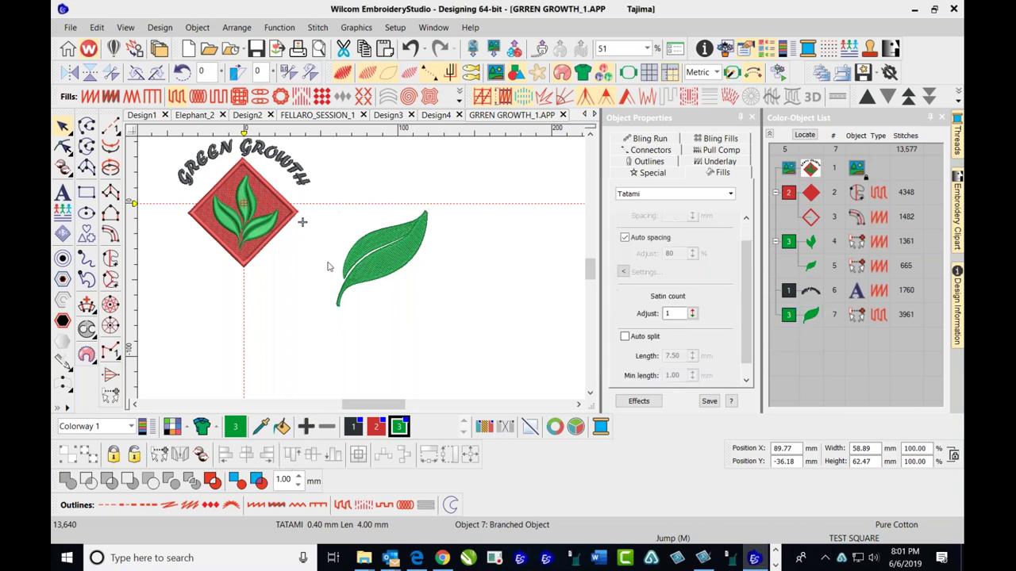
- Convert the enlarged leaf copy's fill from Tatami back to Satin
scroll(343, 268, up, 2)
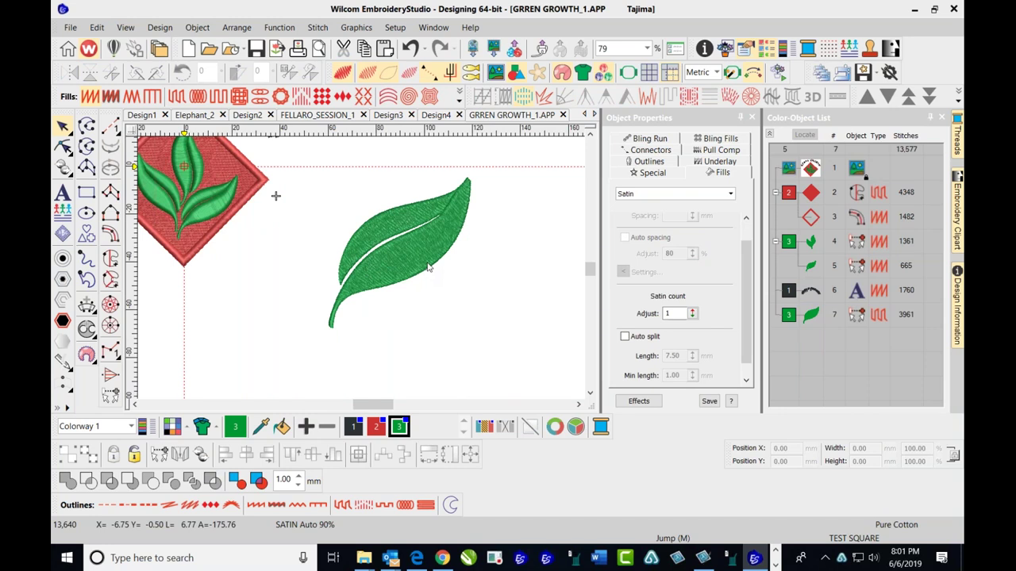
scroll(361, 272, down, 2)
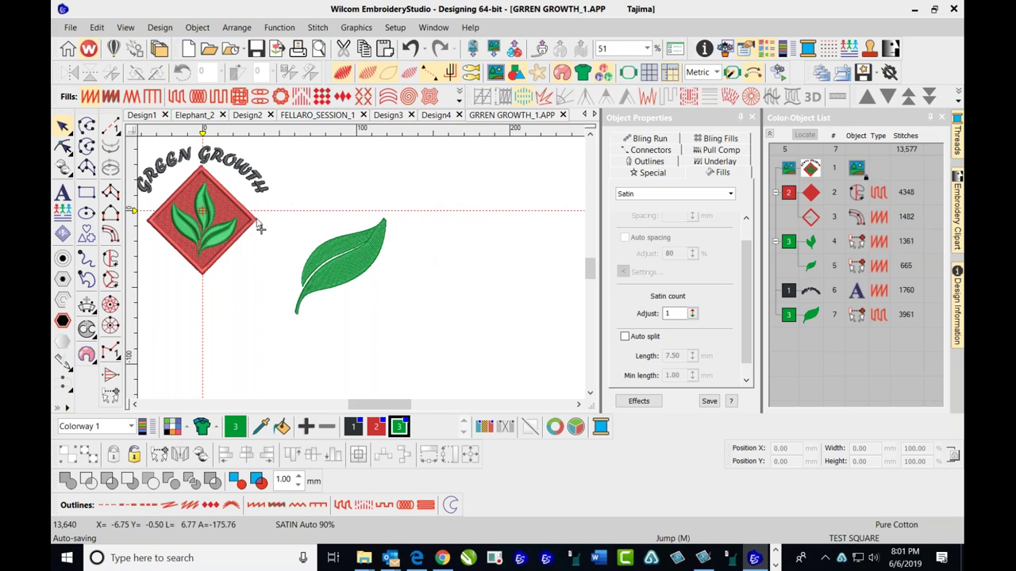
scroll(362, 272, up, 2)
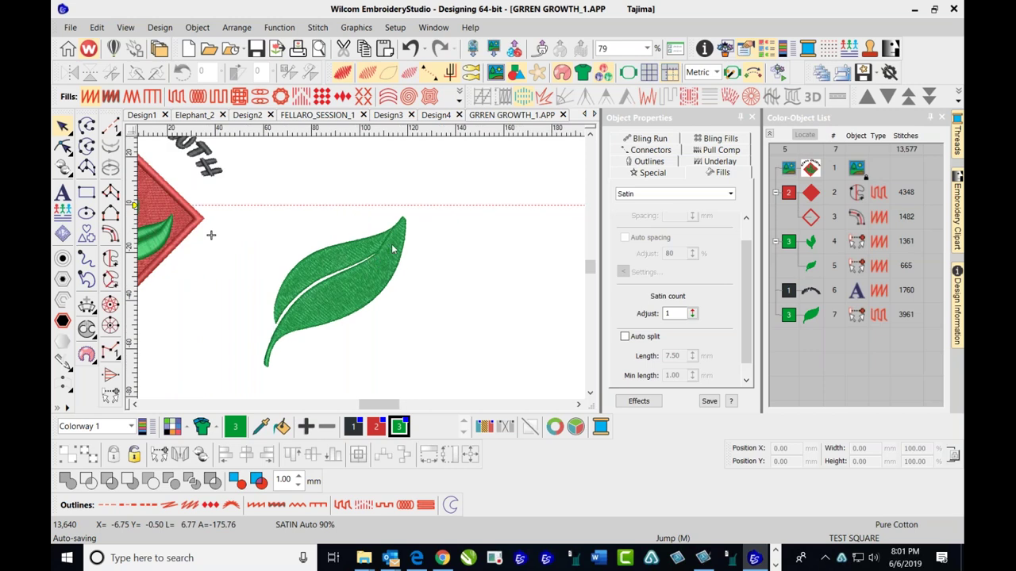
click(362, 273)
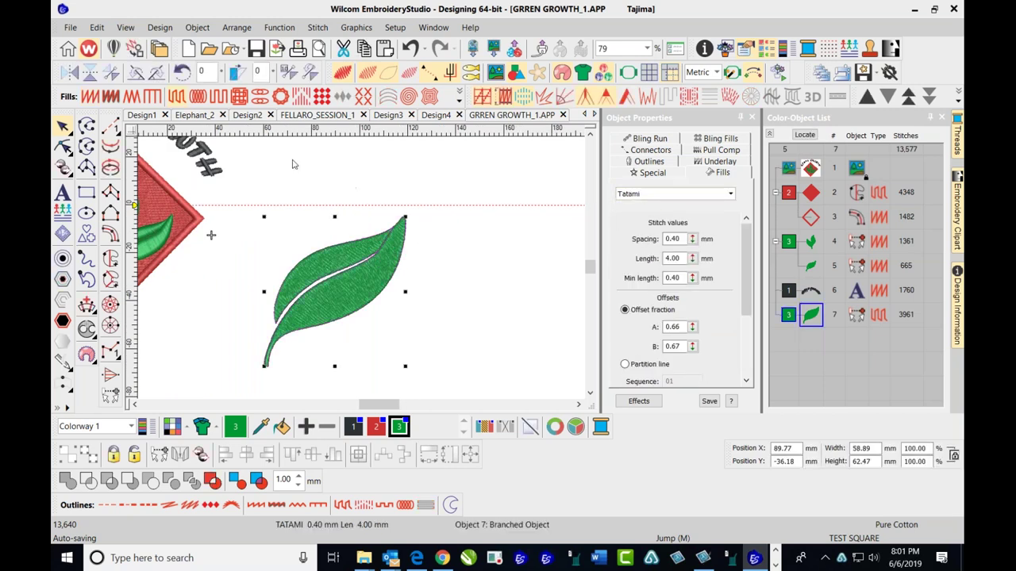
click(89, 96)
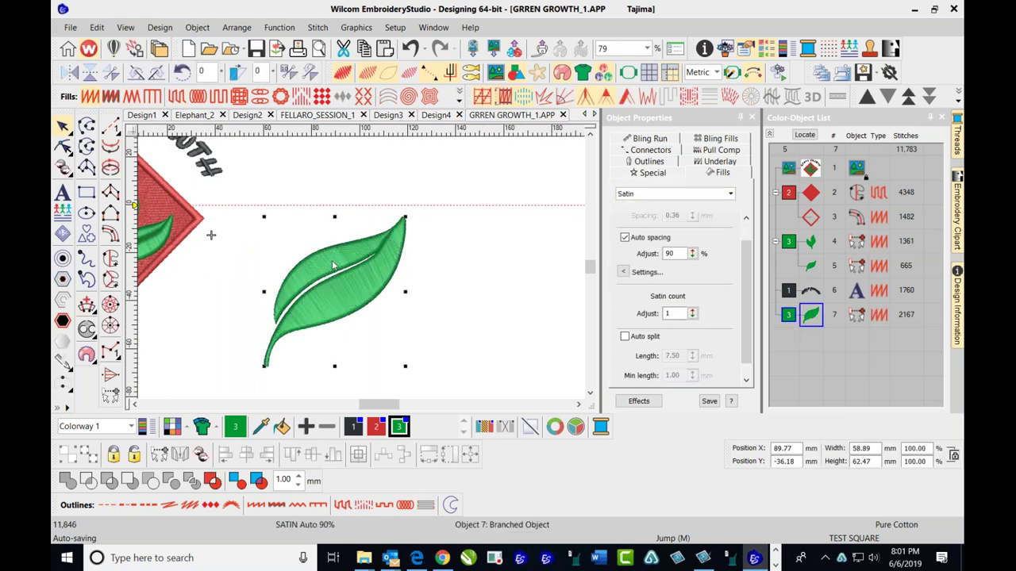
- Move the large leaf up and away from the diamond, scale it down to about 42 by 44 mm, and inspect its satin stitches
drag(333, 255, 370, 194)
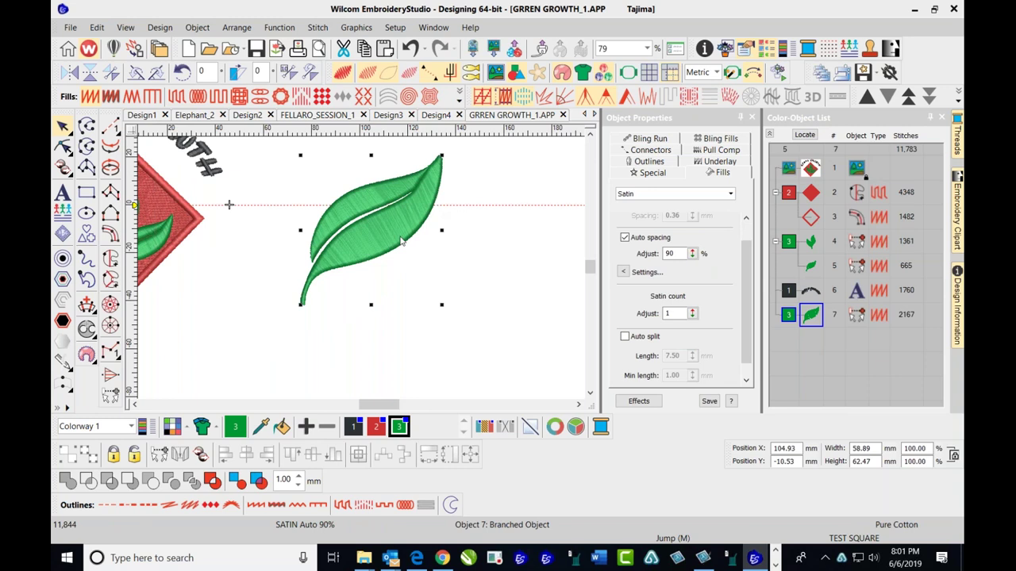
drag(300, 156, 342, 198)
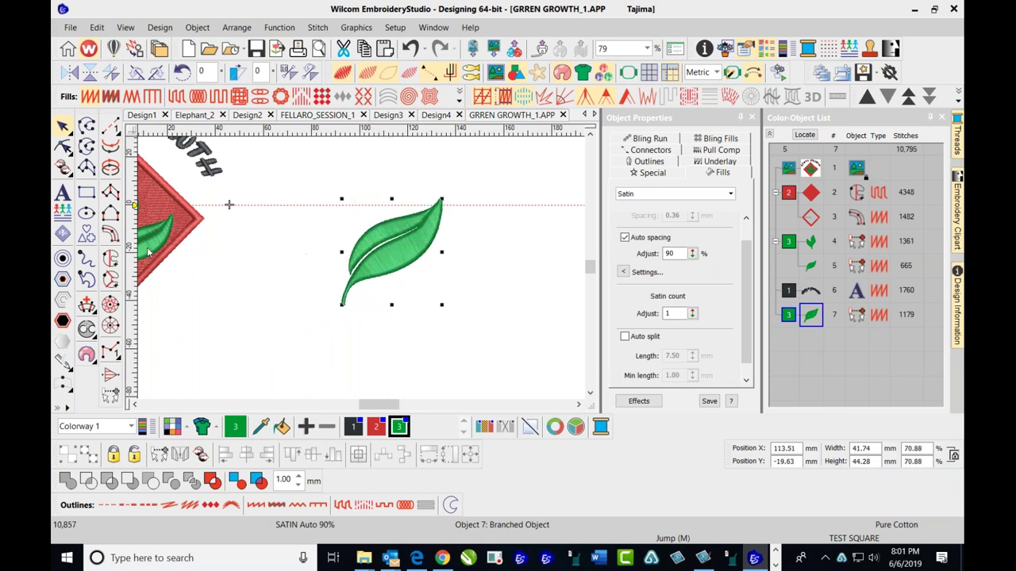
scroll(361, 267, up, 2)
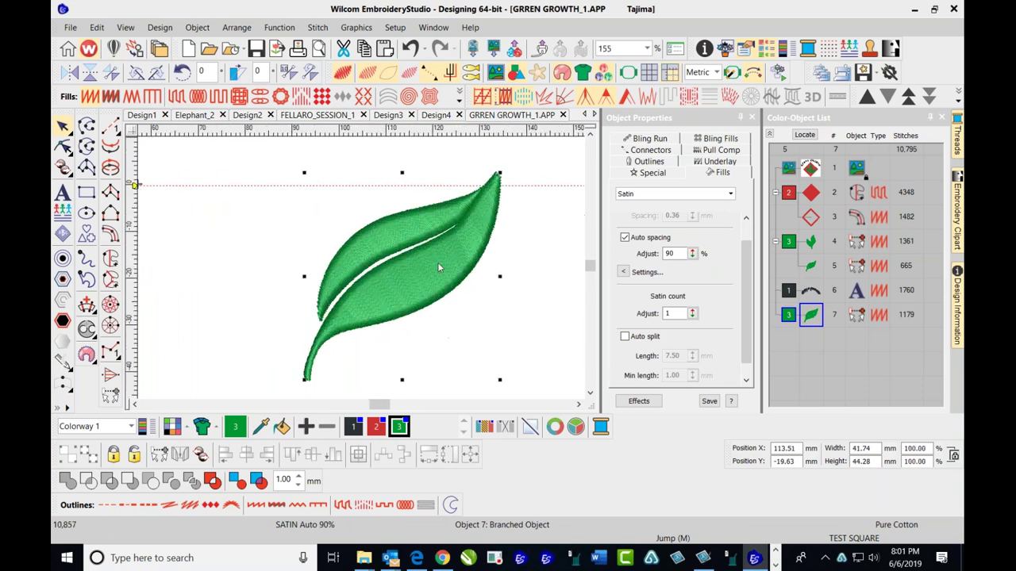
scroll(440, 258, up, 1)
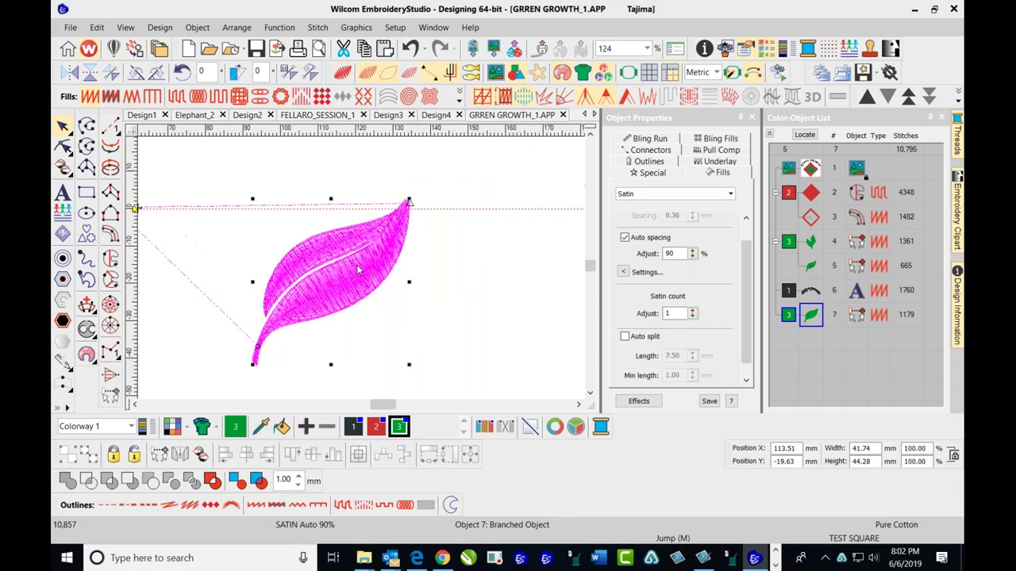
scroll(365, 275, up, 4)
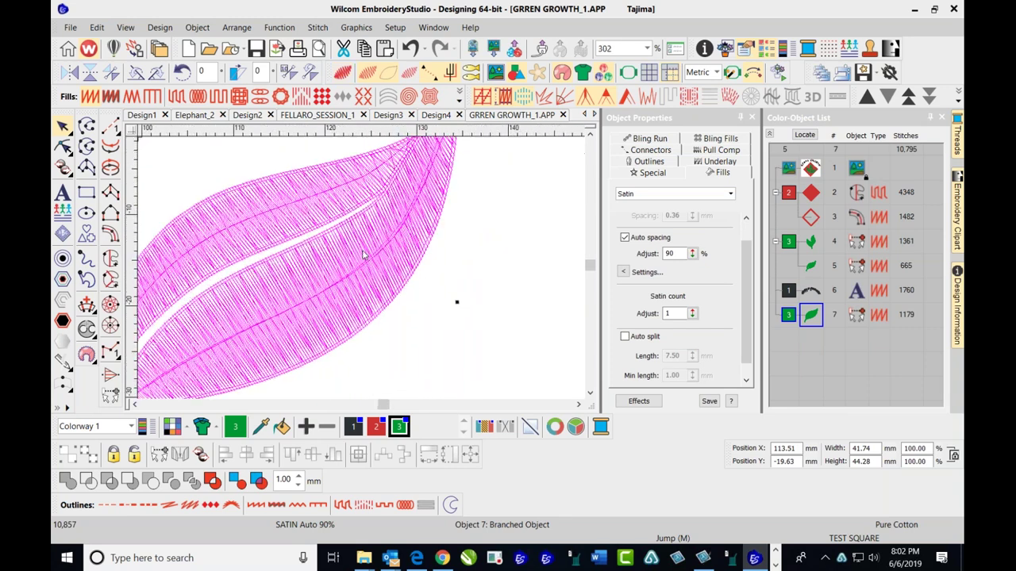
click(561, 216)
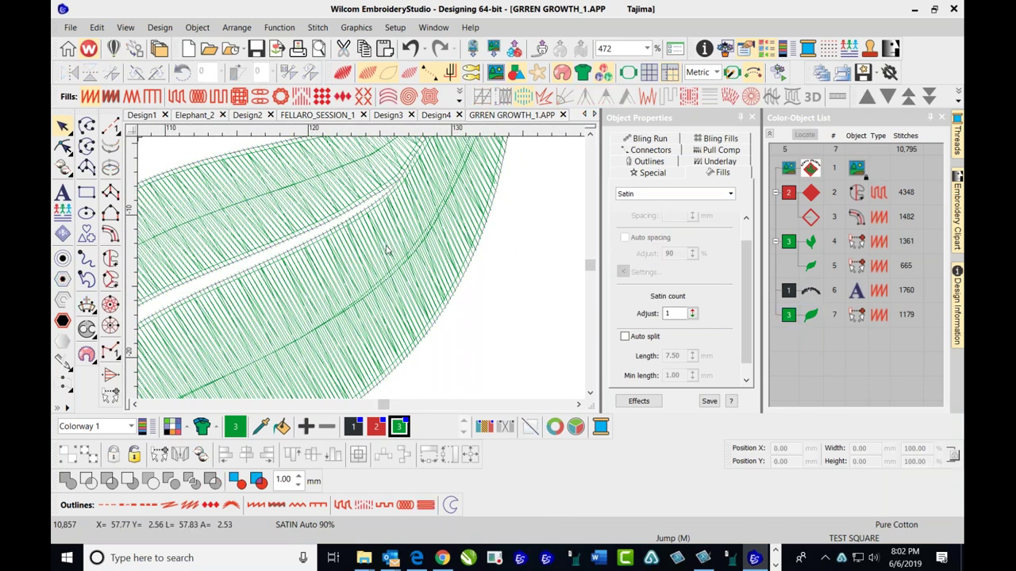
- Turn on Auto split for the reduced leaf's satin with a 7.50 mm length and 1.00 mm minimum length
scroll(387, 251, down, 2)
click(387, 250)
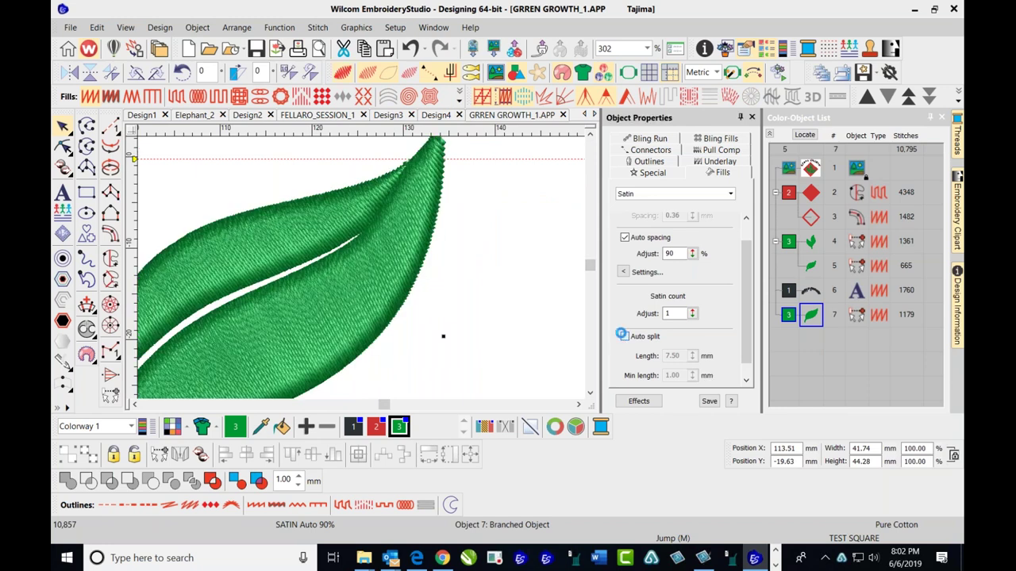
scroll(371, 232, down, 4)
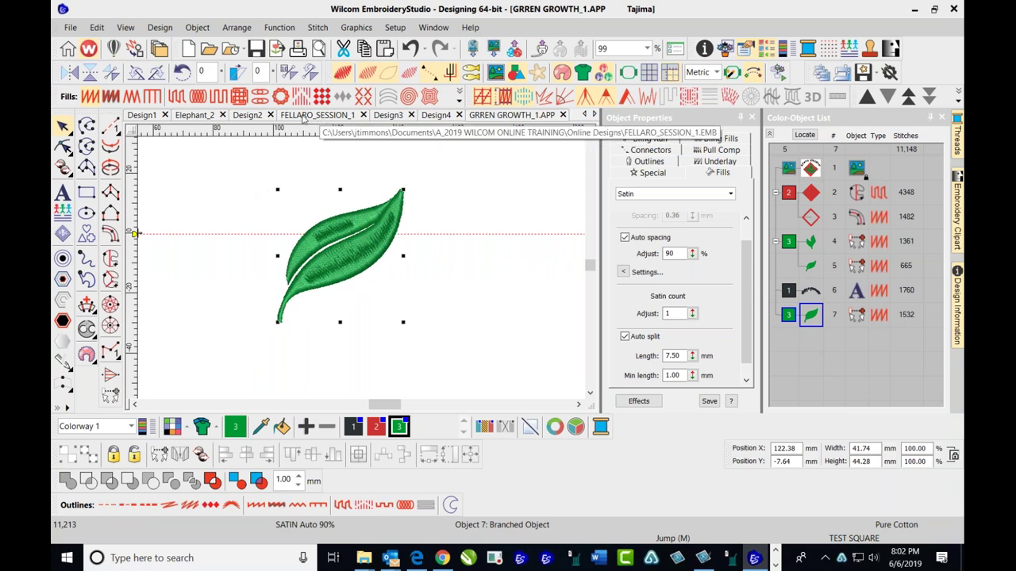
- Open the FELLARO_SESSION_1 design and examine the stitching of the unicorn on the middle shield
click(303, 115)
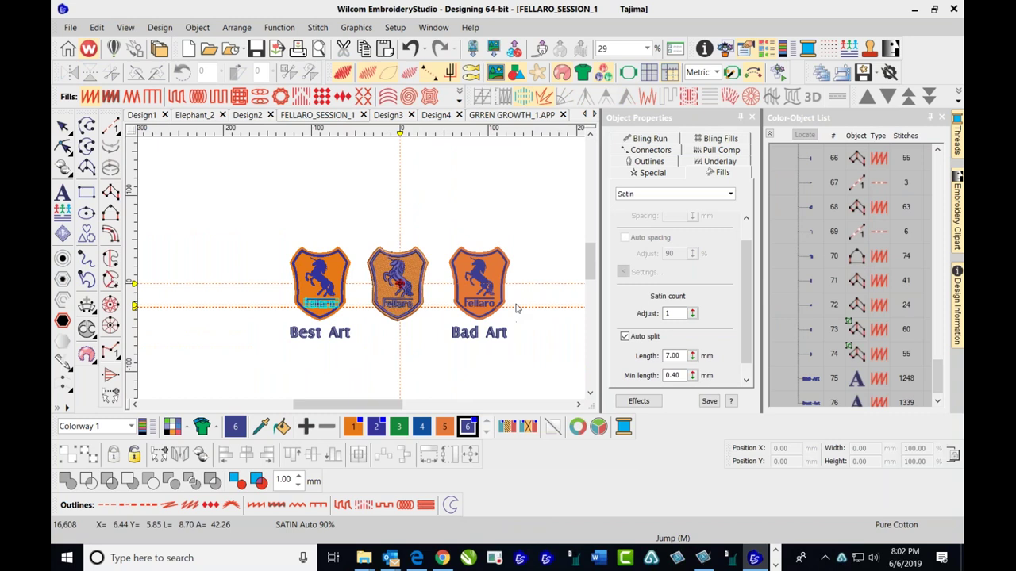
scroll(360, 267, up, 6)
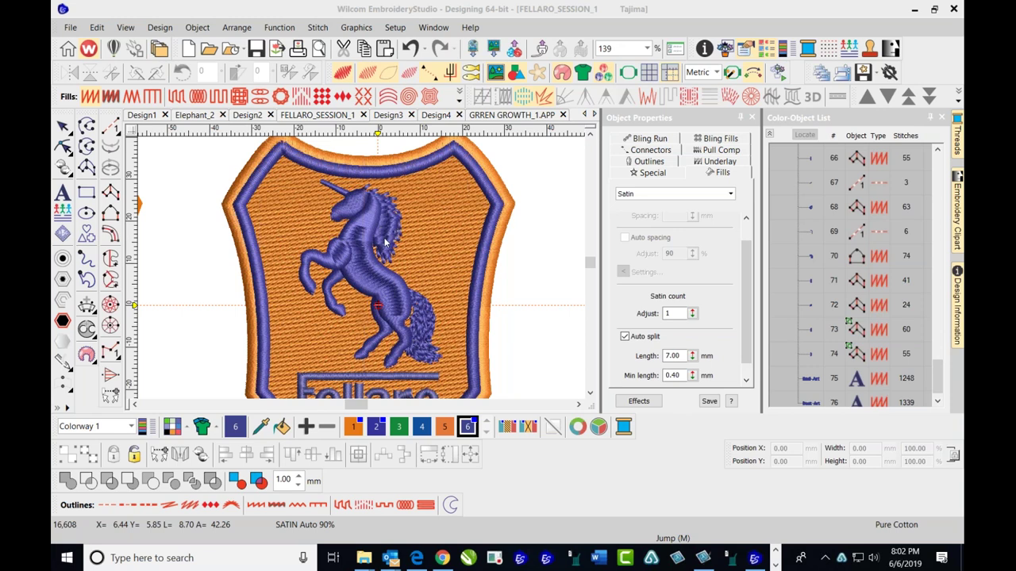
scroll(387, 333, down, 2)
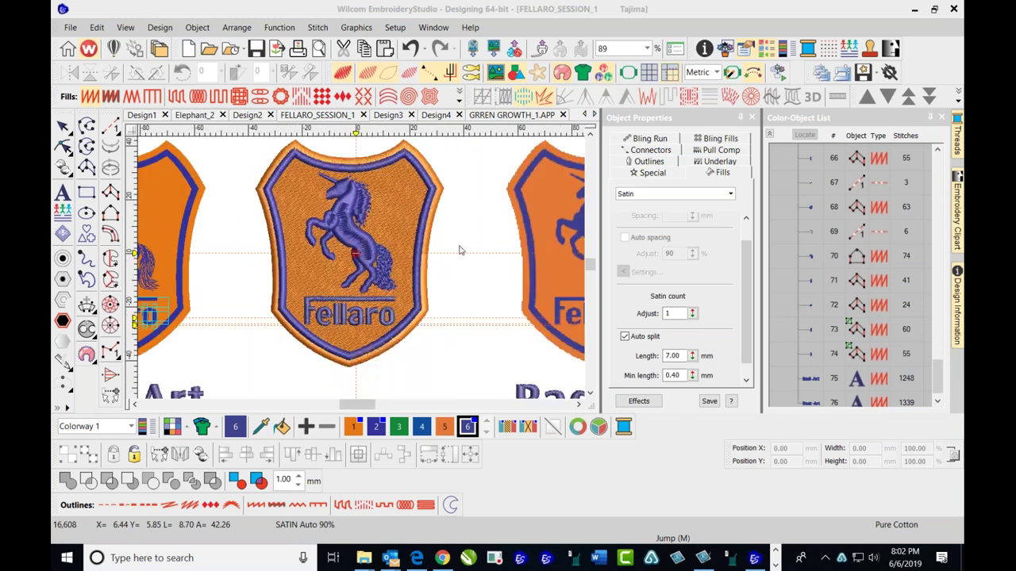
- Return to the GRREN GROWTH_1 design, place the separate leaf close beside the diamond's lower right edge, and deselect it
click(508, 118)
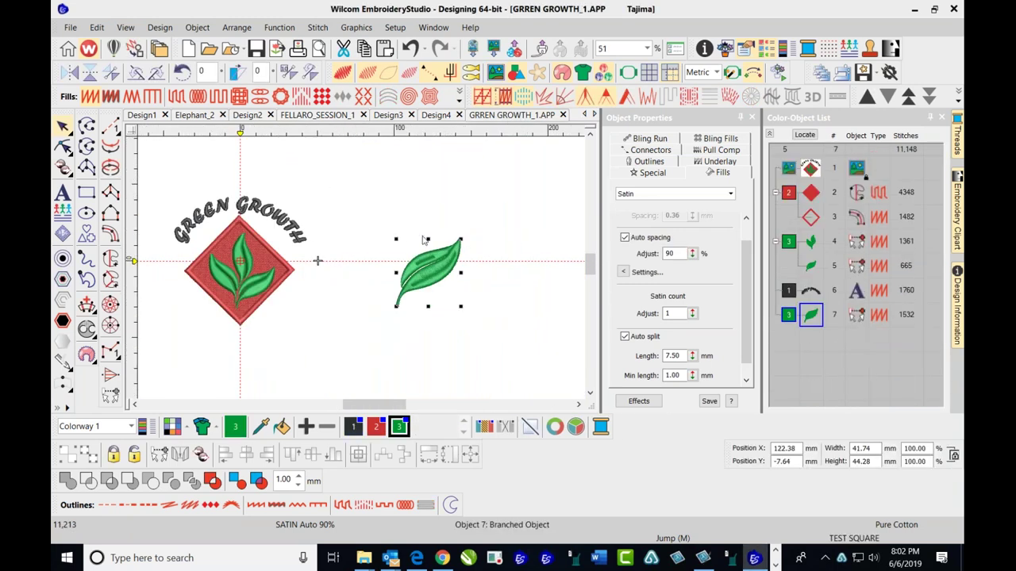
drag(425, 281, 375, 296)
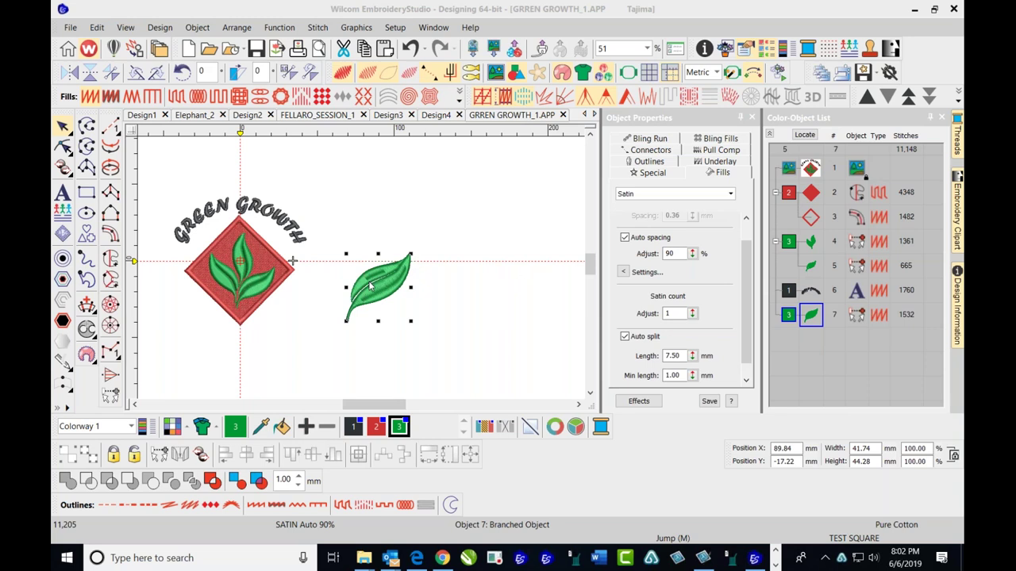
drag(379, 284, 322, 288)
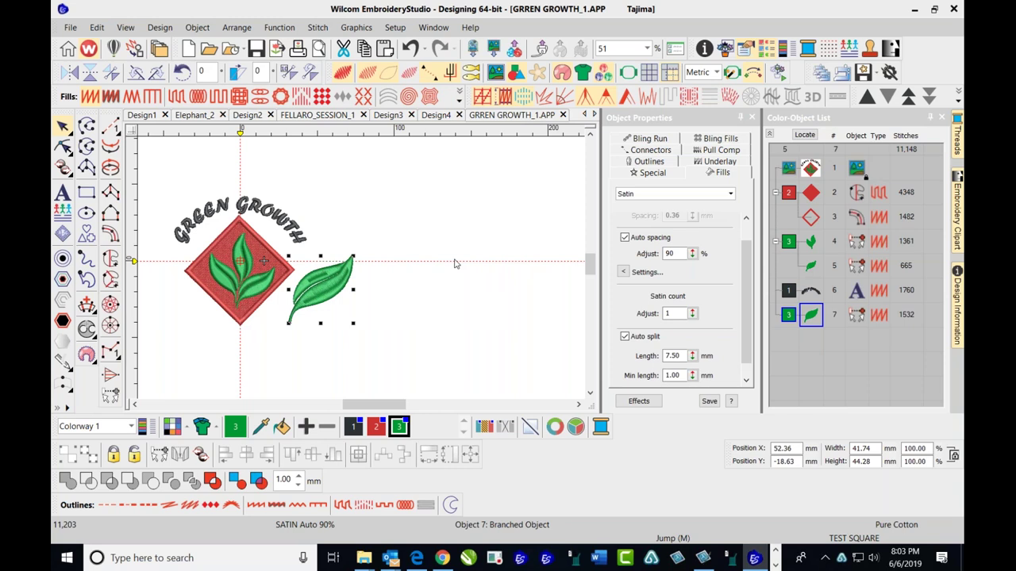
click(422, 231)
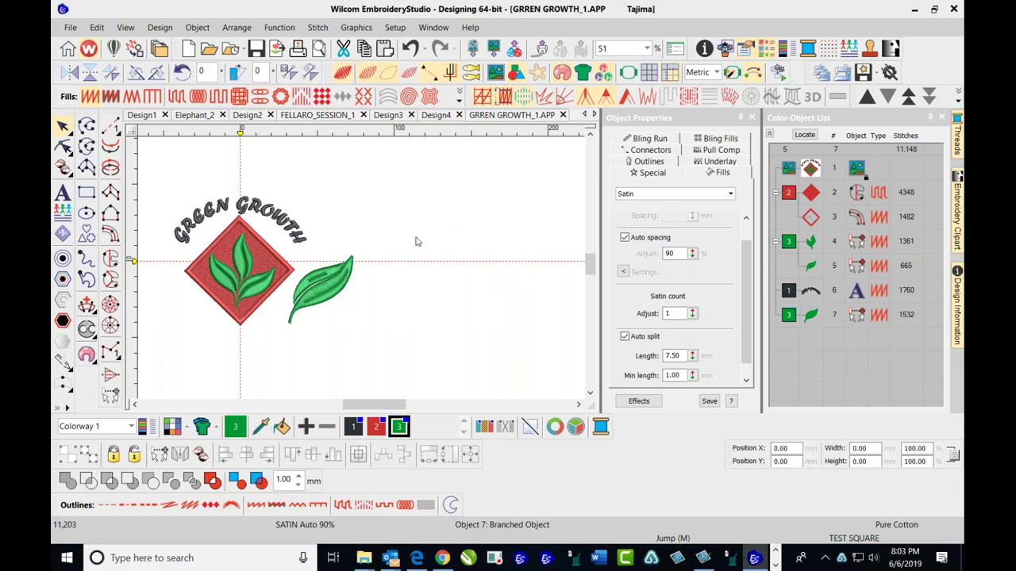